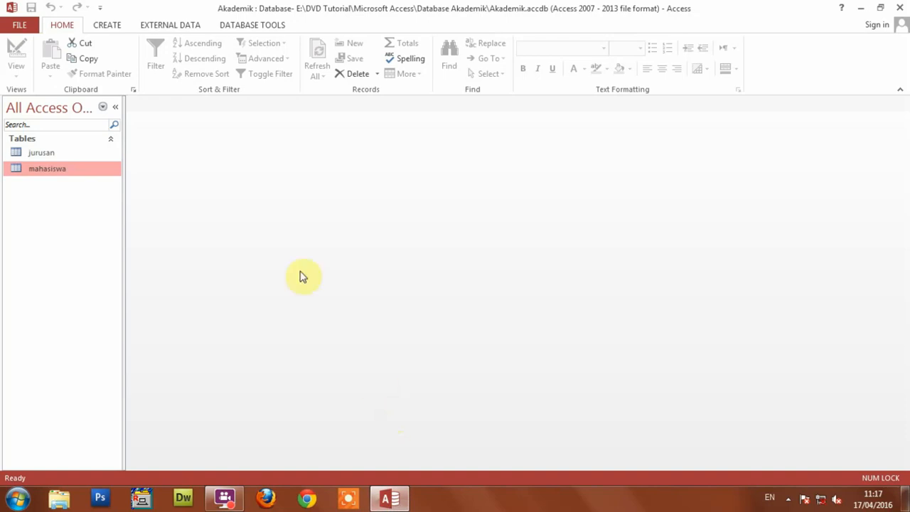
- Nudge the jurusan table right in the Relationships diagram, then close it and save the layout
{"action": "left_click", "coordinate": [231, 28]}
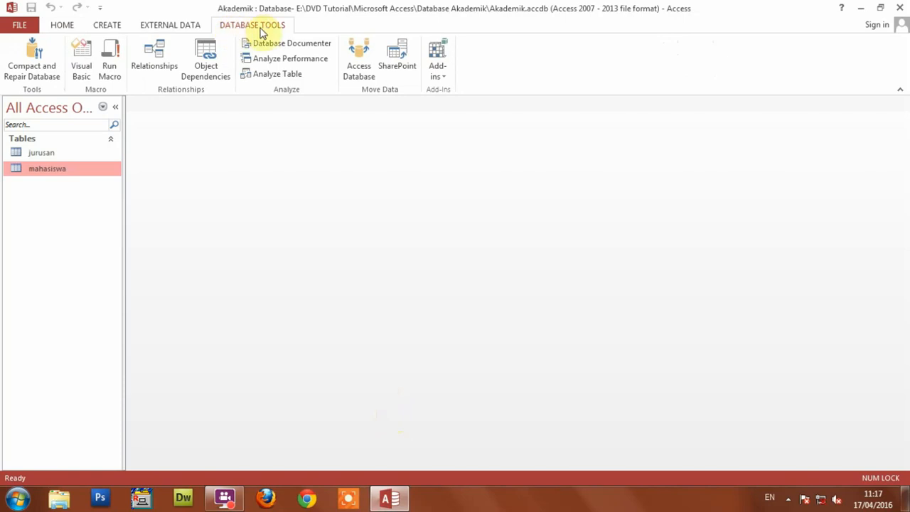
{"action": "left_click", "coordinate": [156, 63]}
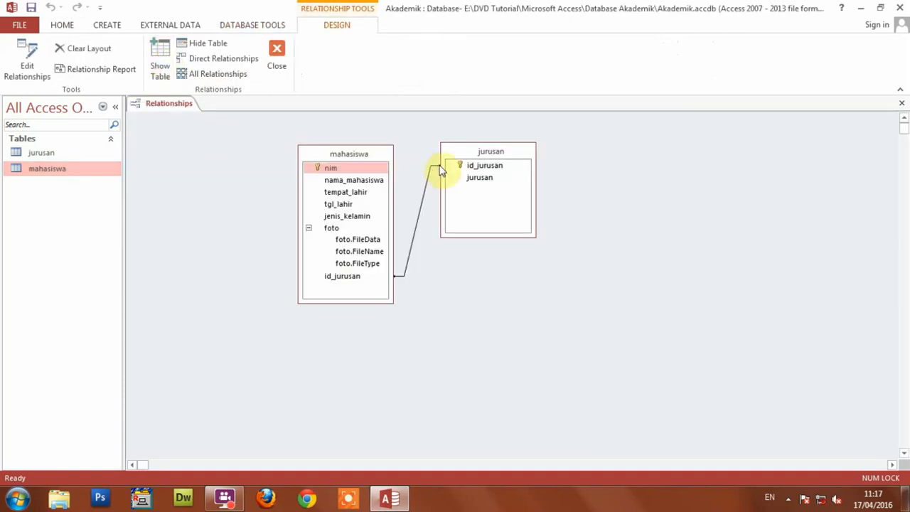
{"action": "left_click_drag", "start_coordinate": [450, 153], "coordinate": [479, 154]}
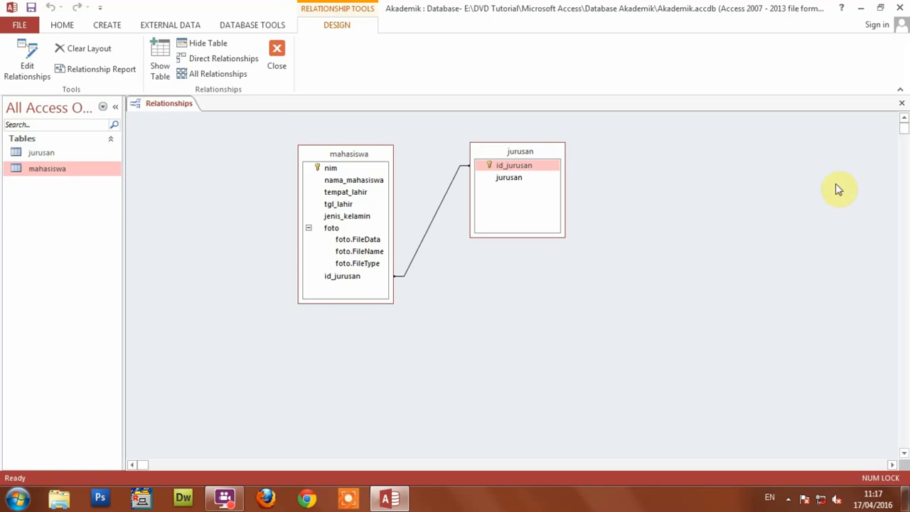
{"action": "left_click", "coordinate": [278, 55]}
{"action": "left_click", "coordinate": [409, 285]}
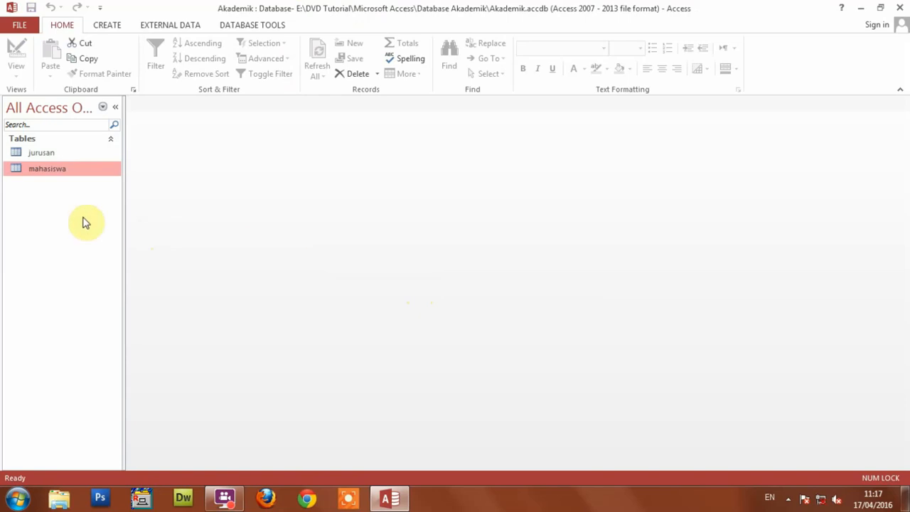
- Open the jurusan table, enter 'Office Management' and widen the jurusan column to fit
{"action": "left_click", "coordinate": [50, 155]}
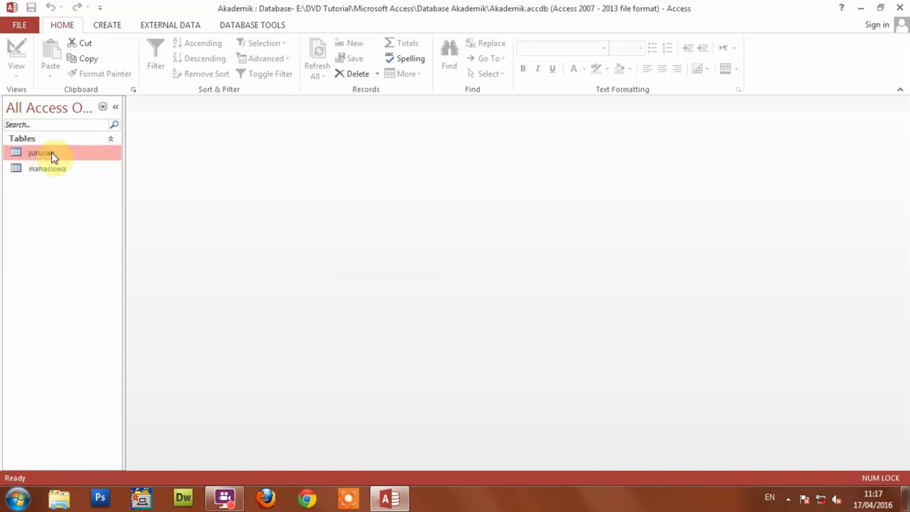
{"action": "double_click", "coordinate": [48, 155]}
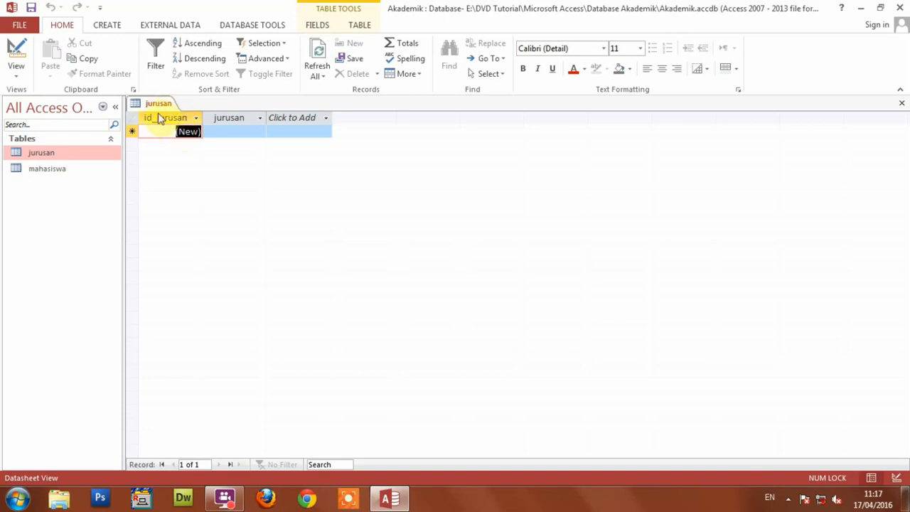
{"action": "left_click", "coordinate": [216, 132]}
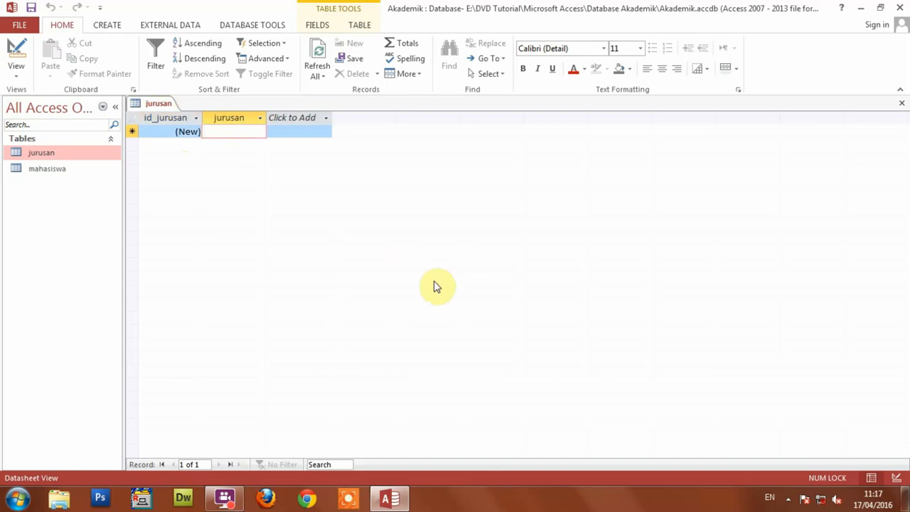
{"action": "type", "text": "Office Managemen"}
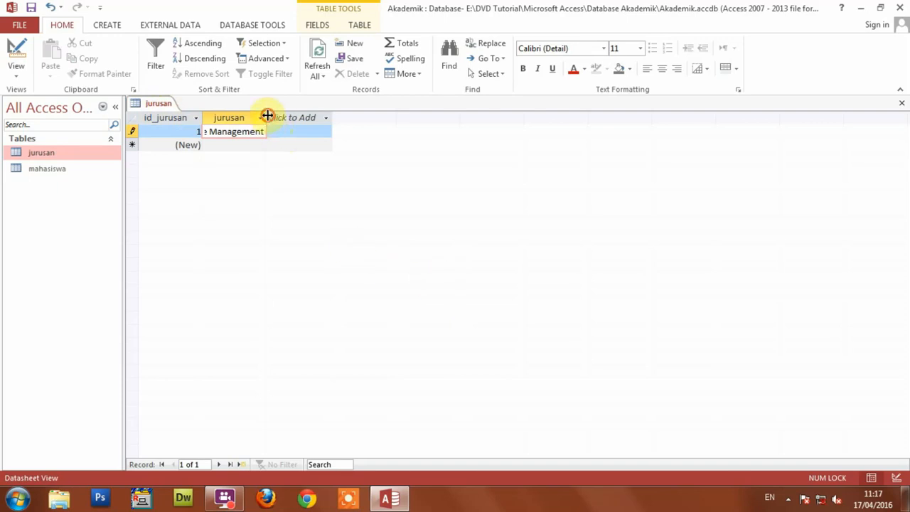
{"action": "left_click_drag", "start_coordinate": [267, 115], "coordinate": [386, 121]}
{"action": "left_click_drag", "start_coordinate": [278, 115], "coordinate": [379, 119]}
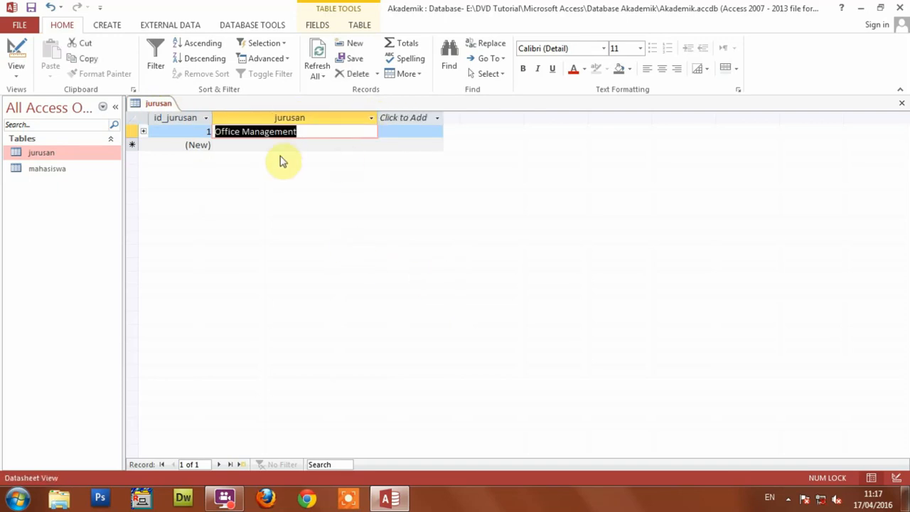
- Add the departments 'Informatika Komputer' and 'Komputer Akuntansi' as the second and third records
{"action": "left_click", "coordinate": [250, 144]}
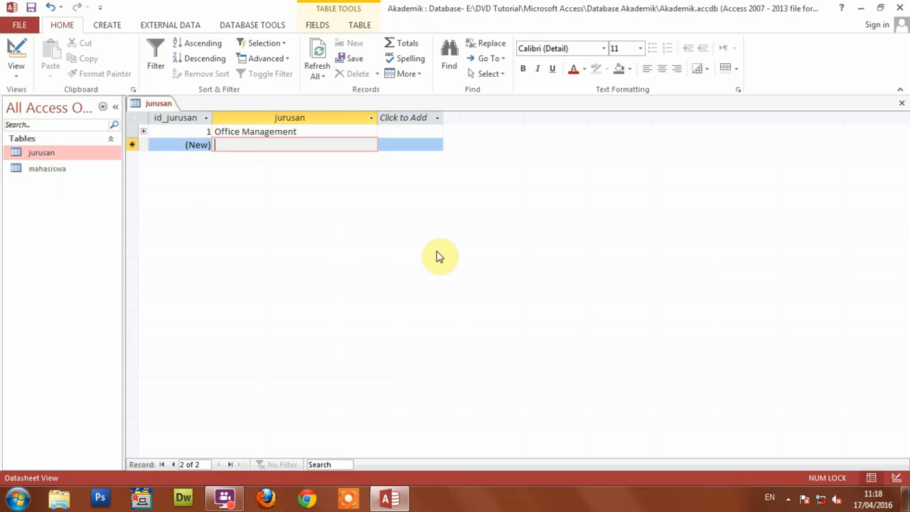
{"action": "type", "text": "Informat"}
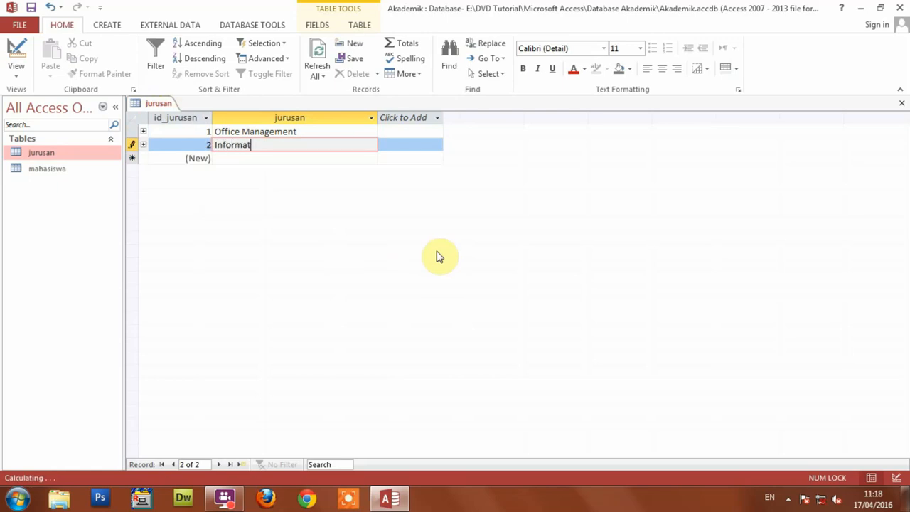
{"action": "type", "text": "ika Komputer"}
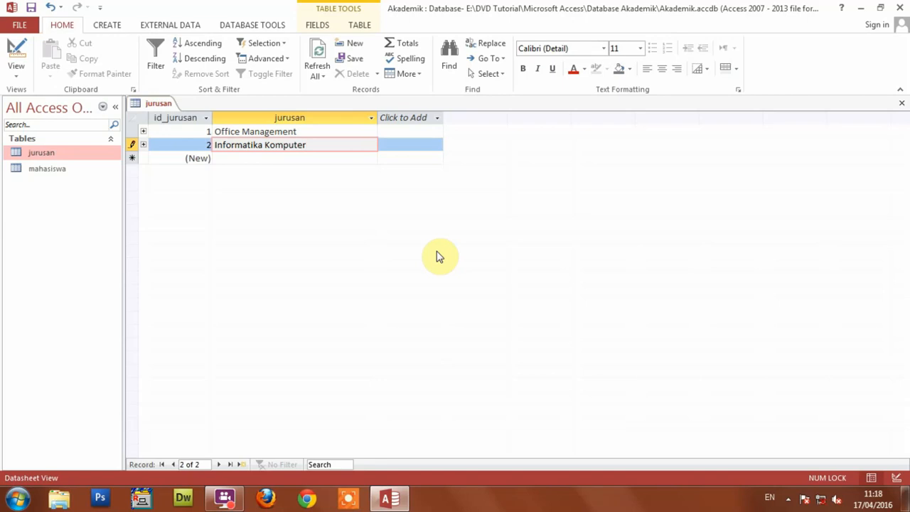
{"action": "key", "text": "Return"}
{"action": "key", "text": "Return"}
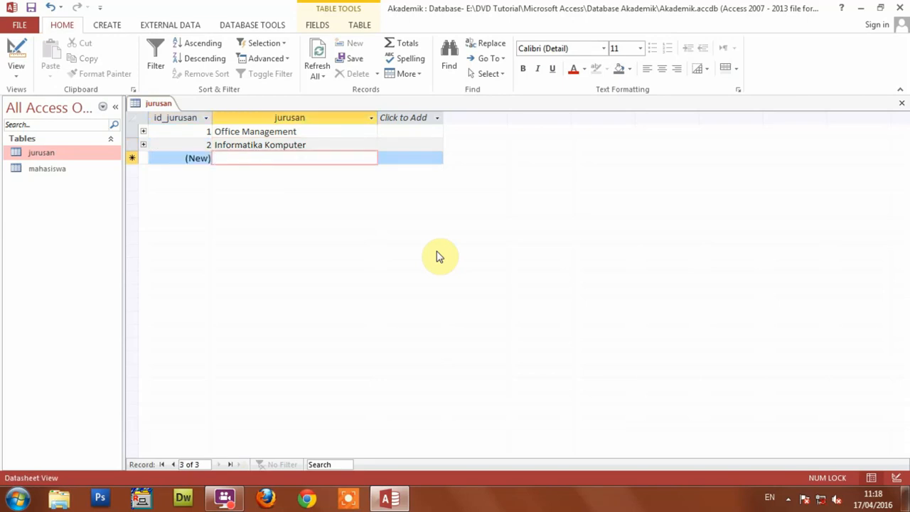
{"action": "type", "text": "Komputer Ak"}
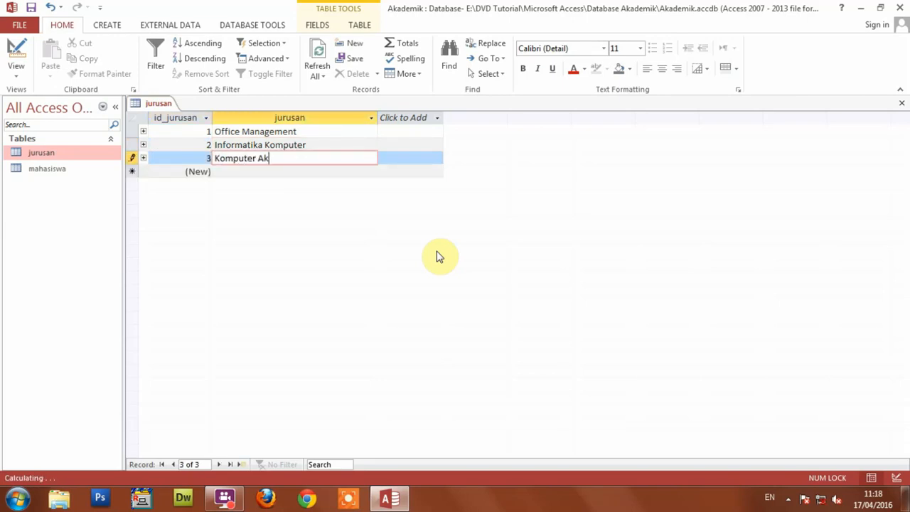
{"action": "type", "text": "untansi"}
{"action": "left_click", "coordinate": [197, 131]}
{"action": "left_click", "coordinate": [199, 144]}
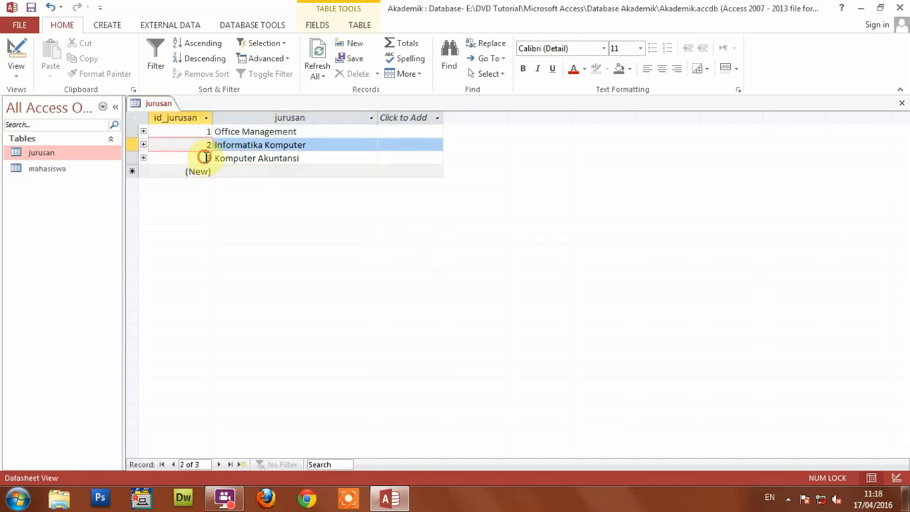
{"action": "left_click", "coordinate": [201, 158]}
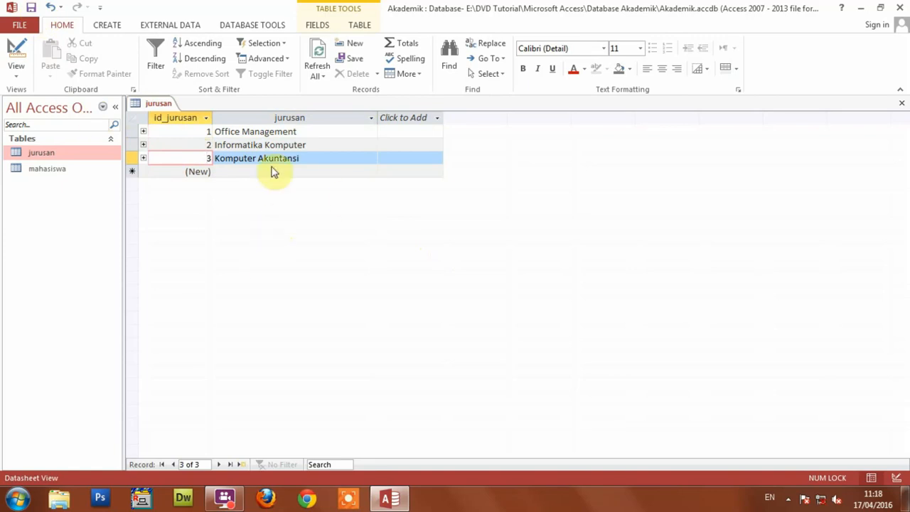
{"action": "left_click", "coordinate": [249, 24]}
{"action": "left_click", "coordinate": [162, 57]}
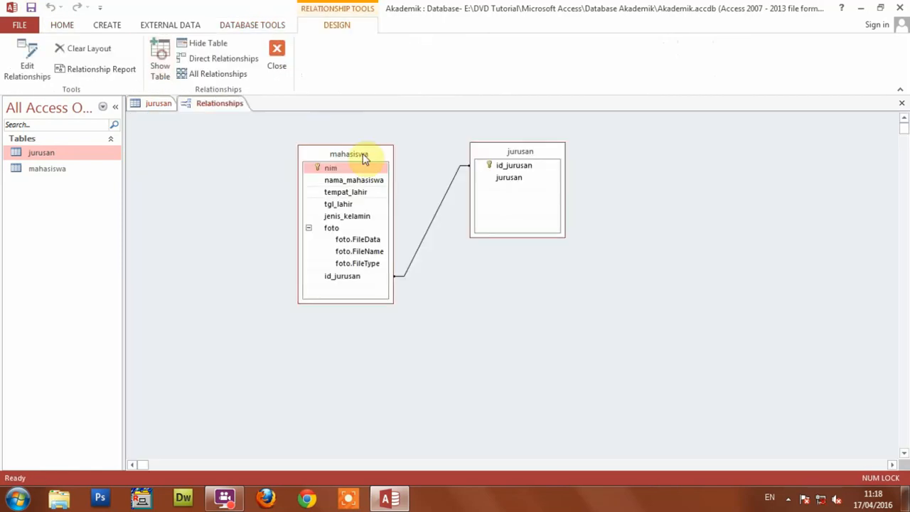
{"action": "left_click", "coordinate": [309, 227]}
{"action": "left_click", "coordinate": [348, 239]}
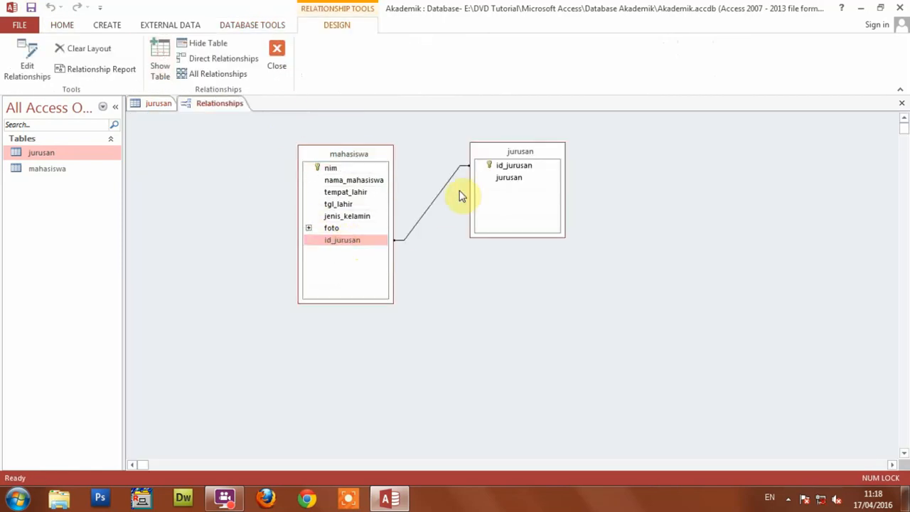
{"action": "left_click", "coordinate": [514, 165]}
{"action": "left_click", "coordinate": [279, 64]}
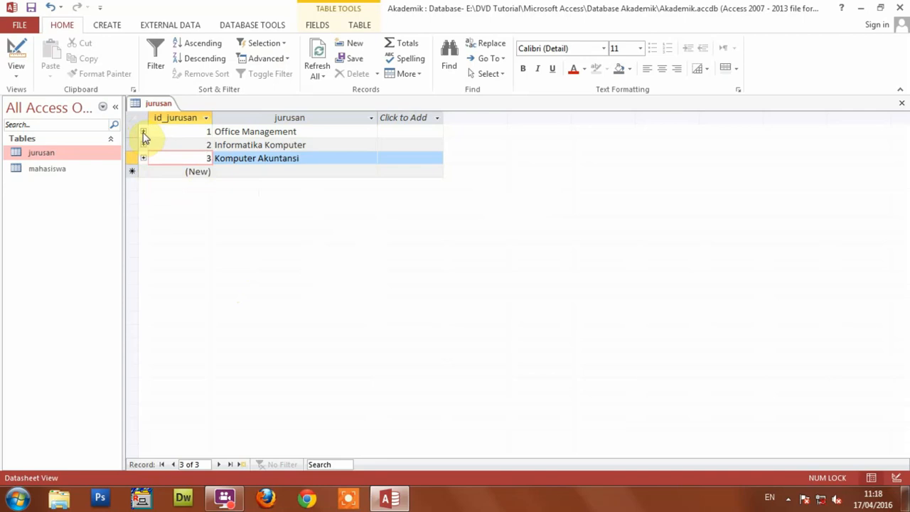
- Expand Office Management's linked student list and widen its nama_mahasiswa column
{"action": "left_click", "coordinate": [236, 131]}
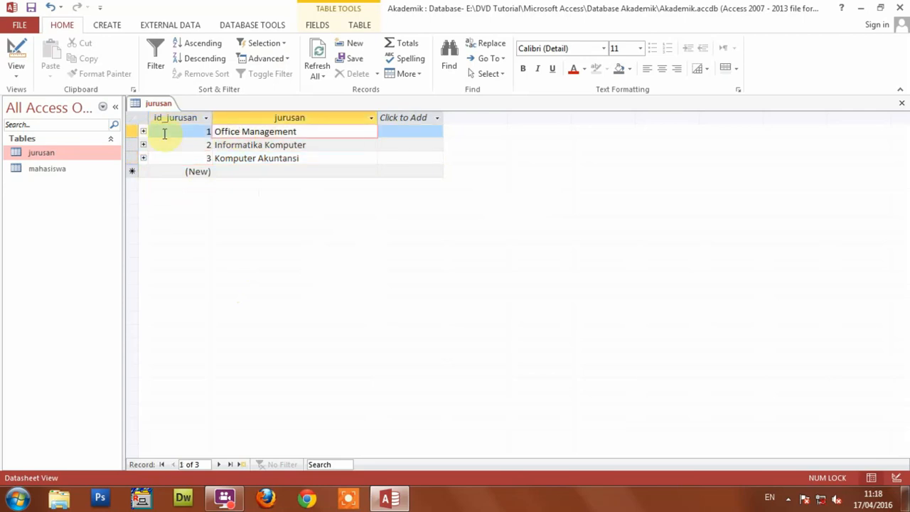
{"action": "left_click", "coordinate": [143, 132]}
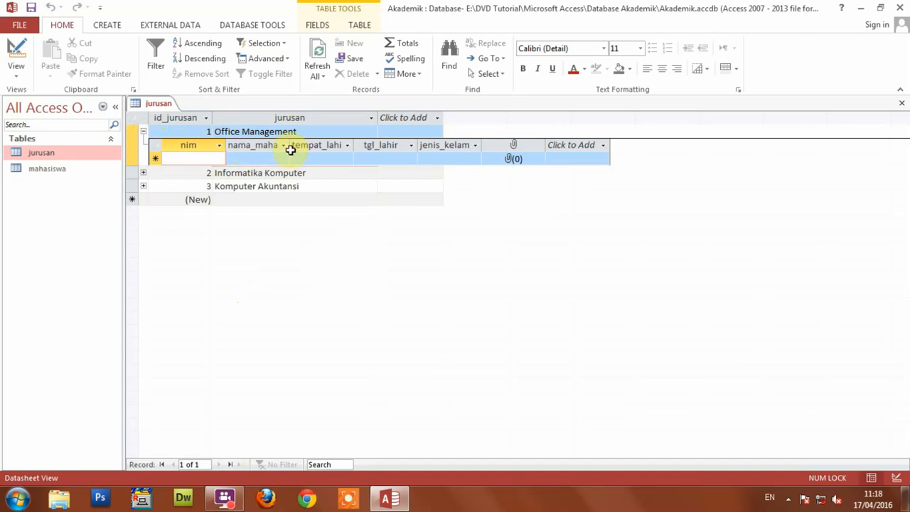
{"action": "left_click_drag", "start_coordinate": [291, 141], "coordinate": [308, 142]}
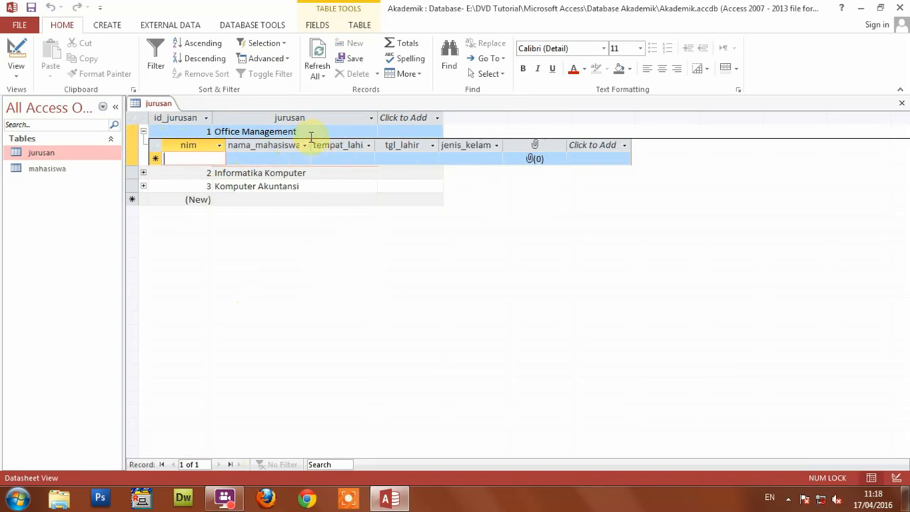
{"action": "left_click", "coordinate": [305, 145]}
{"action": "left_click", "coordinate": [270, 148]}
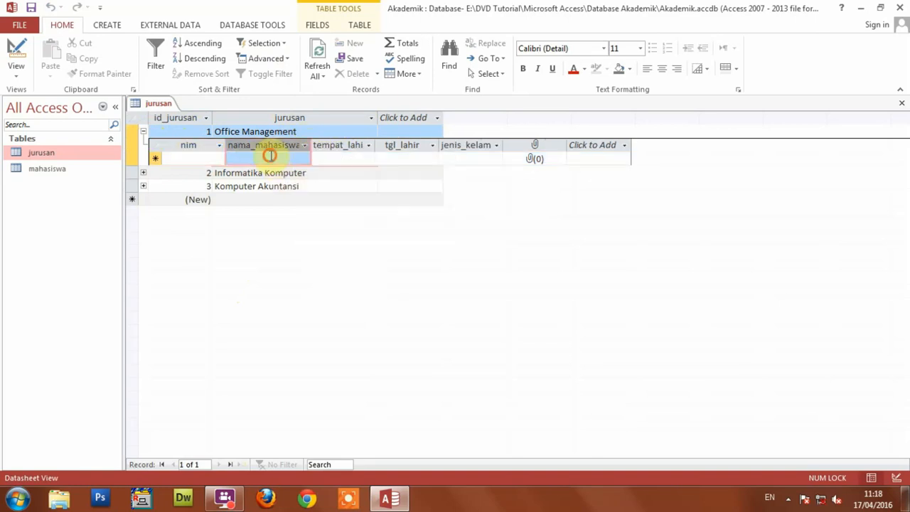
{"action": "left_click_drag", "start_coordinate": [311, 145], "coordinate": [340, 146]}
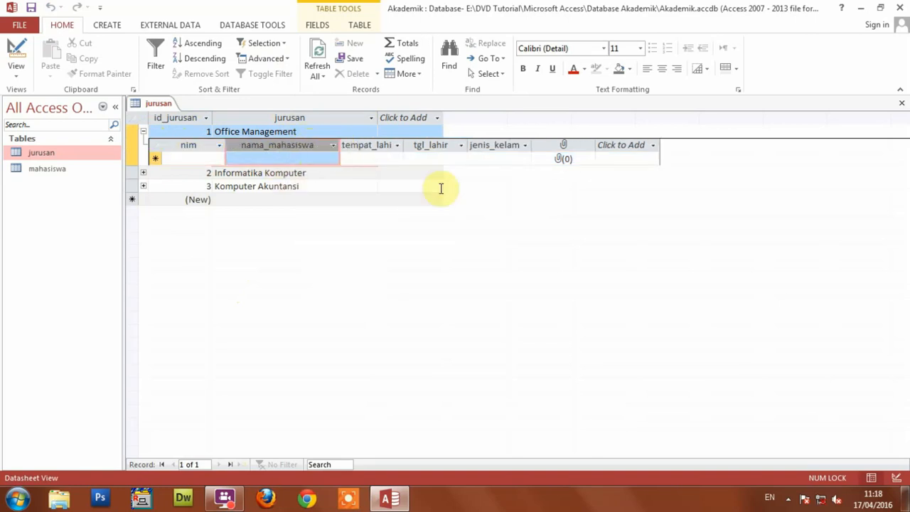
{"action": "left_click", "coordinate": [305, 158]}
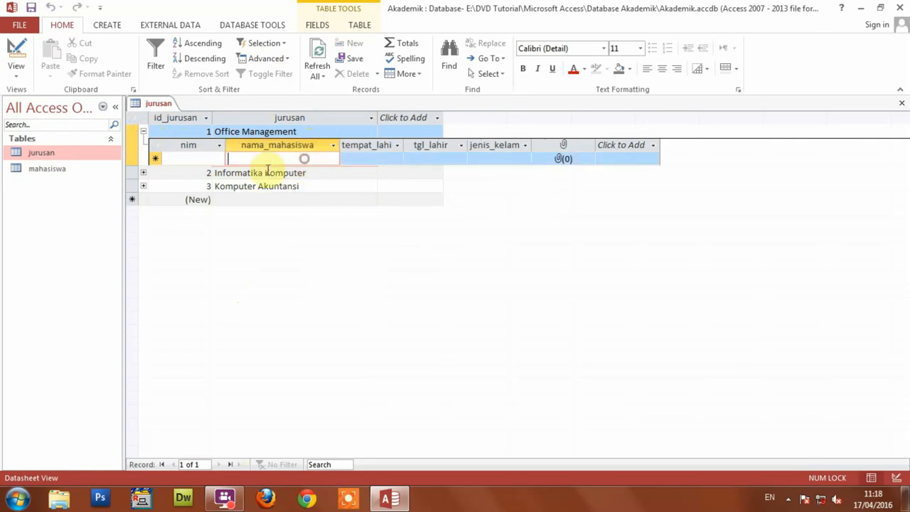
- Expand then collapse all three department student lists, and close jurusan saving its layout
{"action": "left_click", "coordinate": [144, 174]}
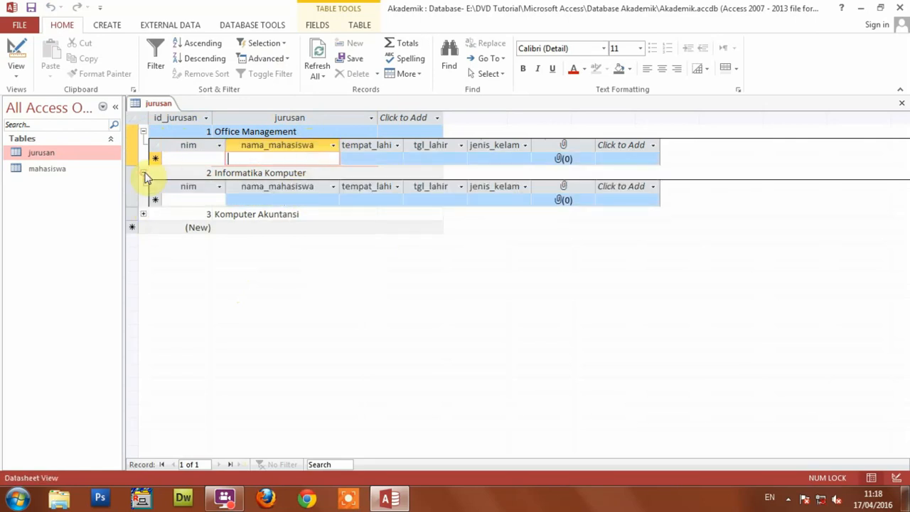
{"action": "left_click", "coordinate": [143, 214]}
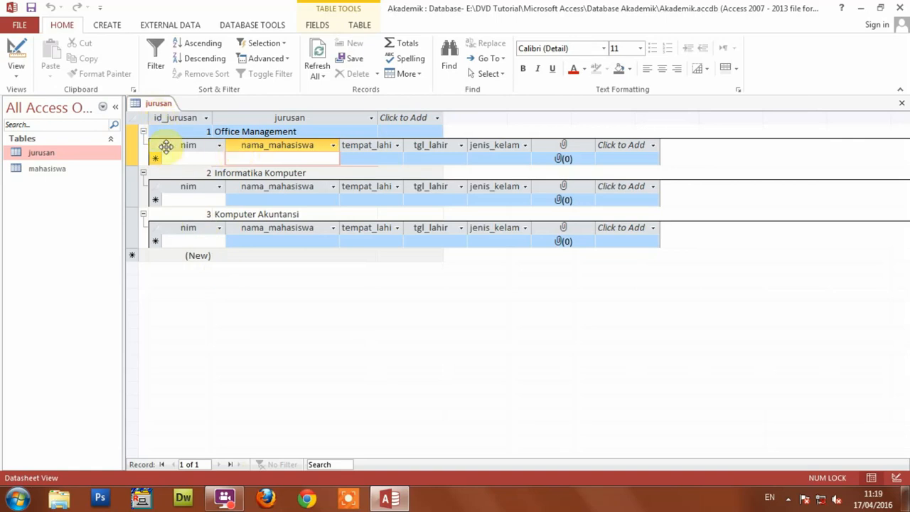
{"action": "left_click", "coordinate": [143, 131]}
{"action": "left_click", "coordinate": [143, 145]}
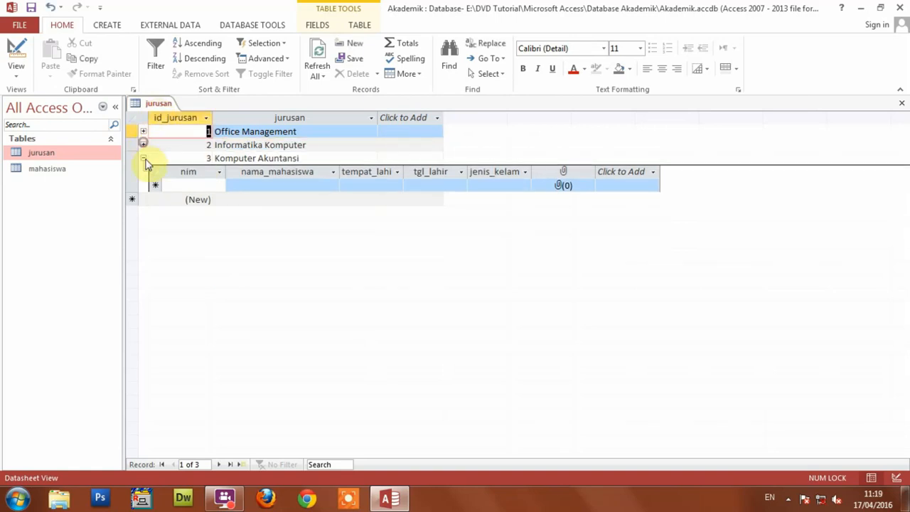
{"action": "left_click", "coordinate": [142, 158]}
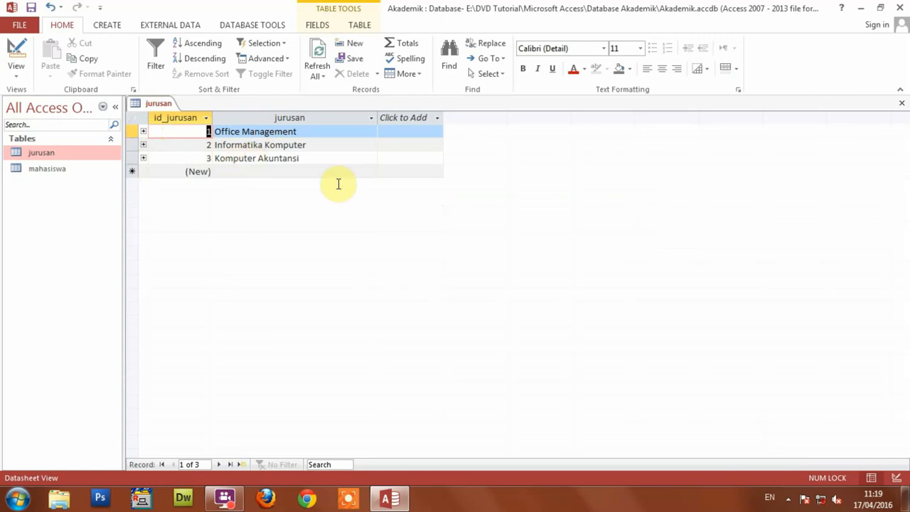
{"action": "left_click", "coordinate": [901, 104]}
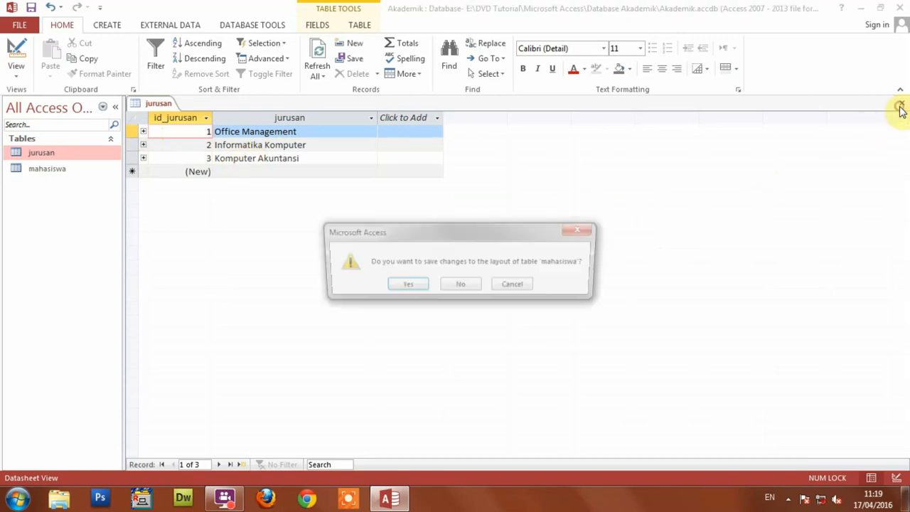
{"action": "left_click", "coordinate": [407, 288]}
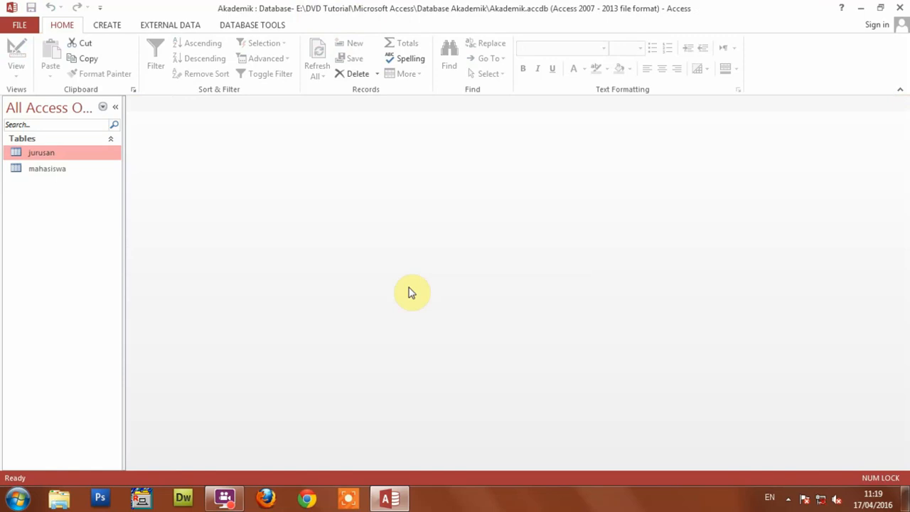
- Open mahasiswa and enter nim 001, the student's name and birthplace Lampung, widening tempat_lahir
{"action": "left_click", "coordinate": [54, 172]}
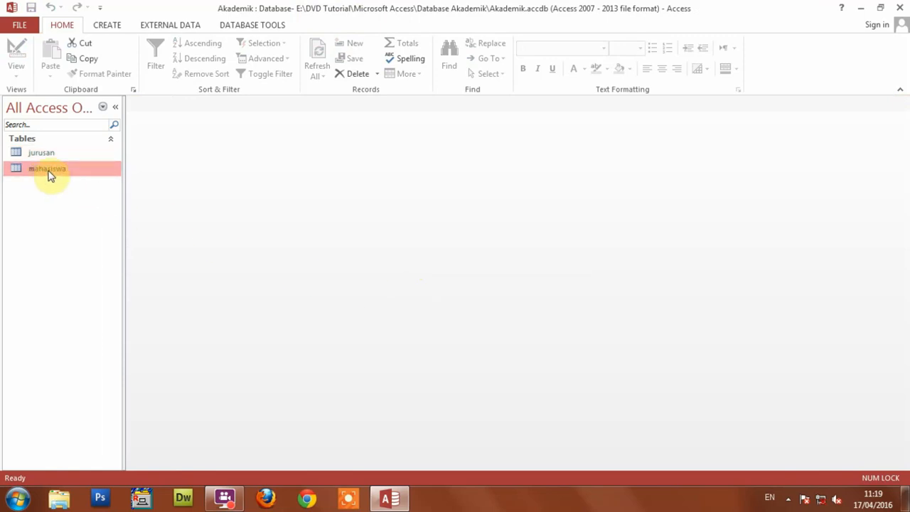
{"action": "double_click", "coordinate": [51, 175]}
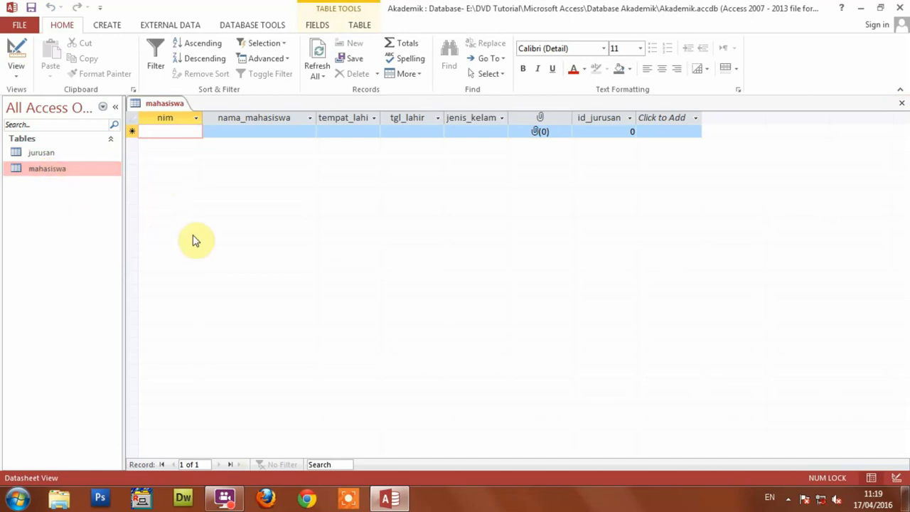
{"action": "type", "text": "001"}
{"action": "key", "text": "Tab"}
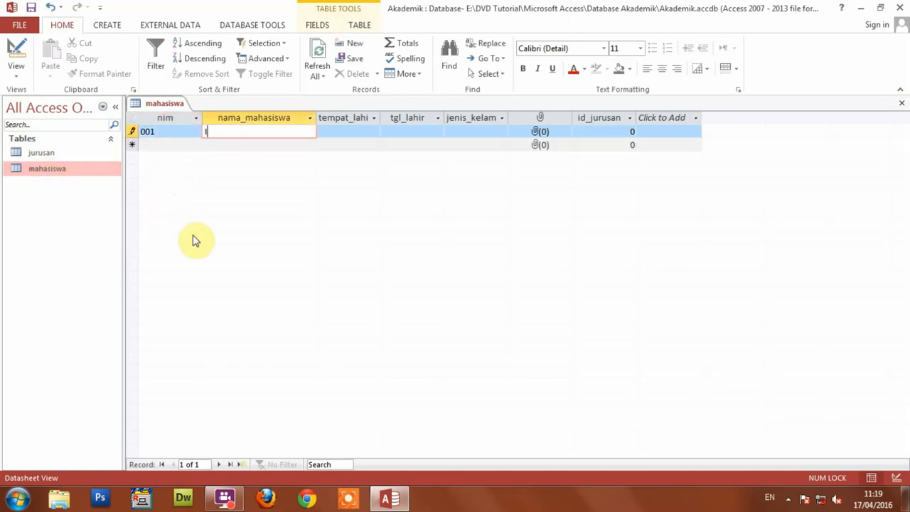
{"action": "type", "text": "Imam Ahmad"}
{"action": "key", "text": "Tab"}
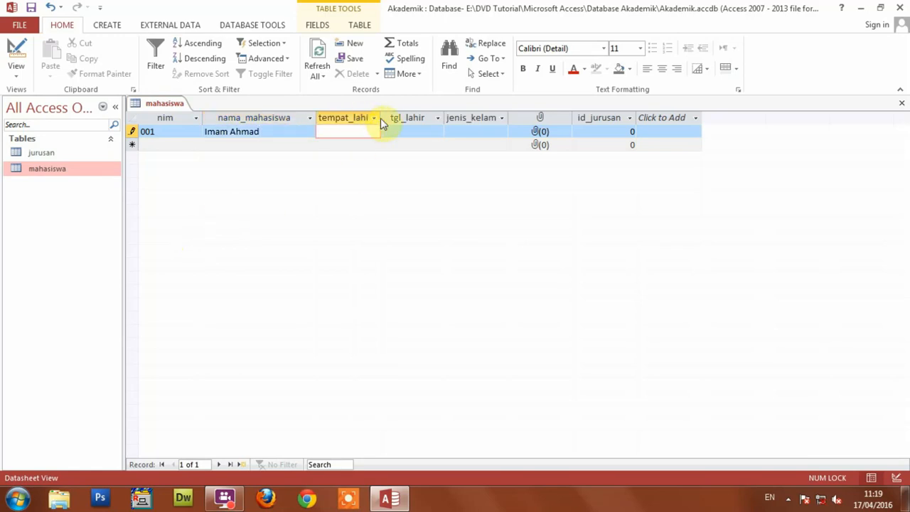
{"action": "left_click_drag", "start_coordinate": [382, 118], "coordinate": [418, 118]}
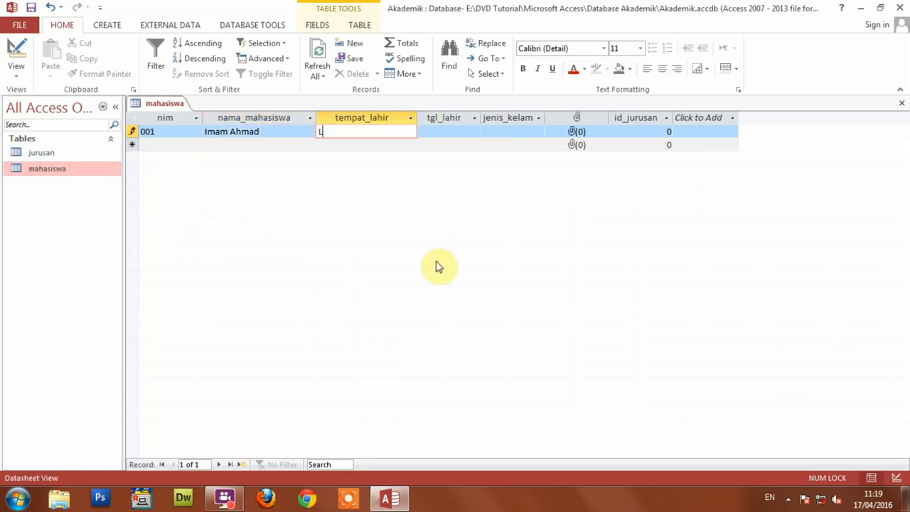
{"action": "type", "text": "Lampung"}
{"action": "key", "text": "Tab"}
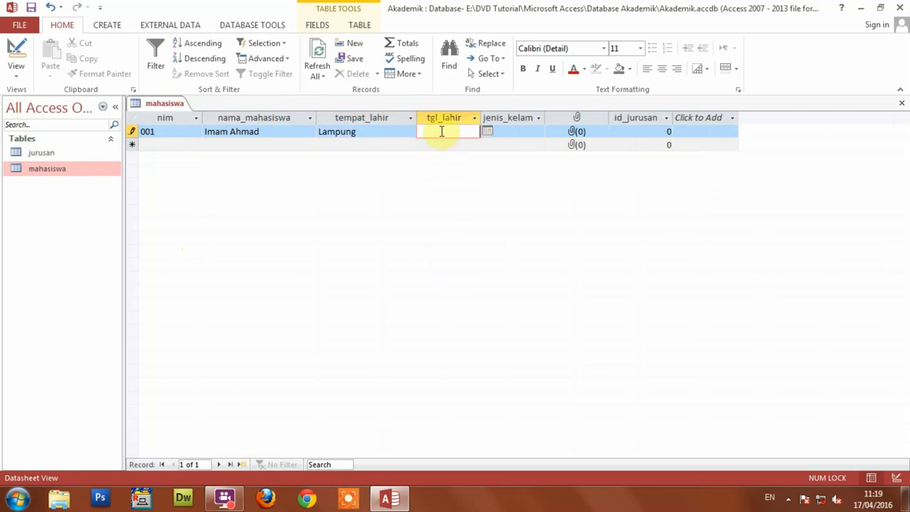
- Set birth date 21/04/1987 and gender Laki-Laki, then switch mahasiswa to Design View
{"action": "left_click", "coordinate": [488, 134]}
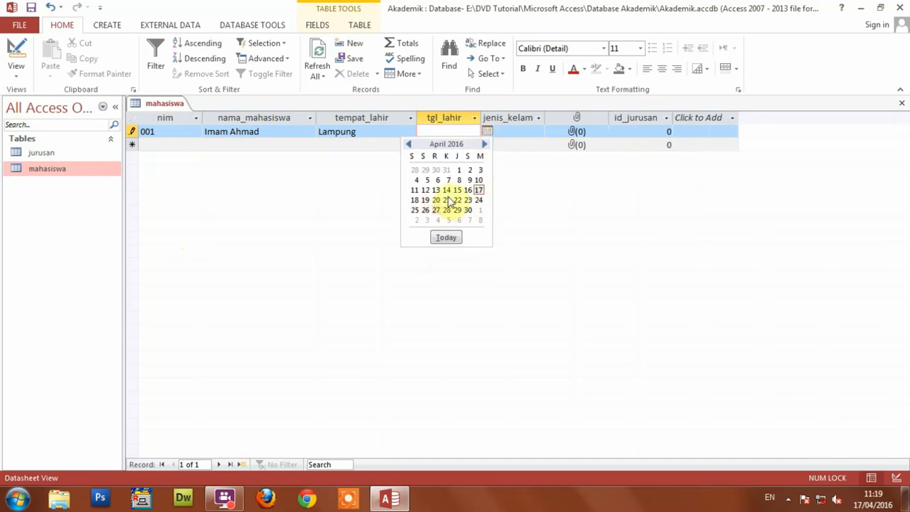
{"action": "left_click", "coordinate": [448, 131]}
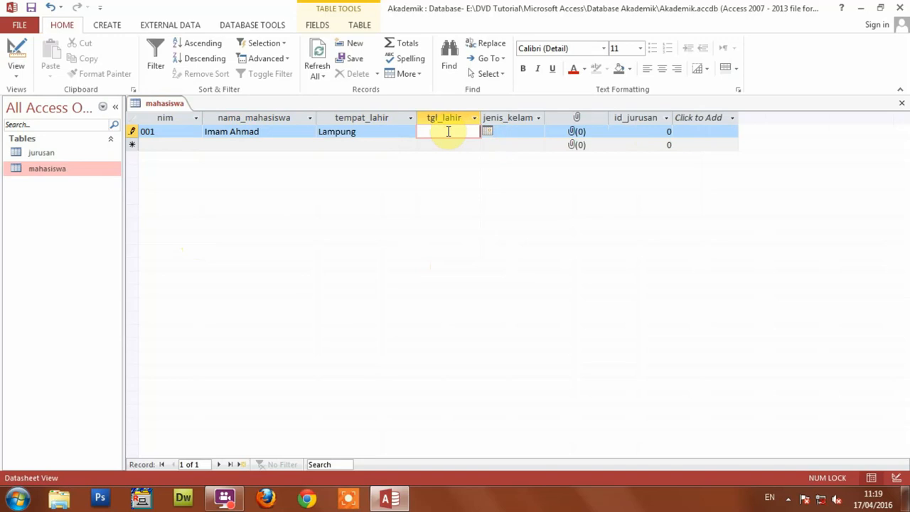
{"action": "type", "text": "21/04/1987"}
{"action": "key", "text": "Tab"}
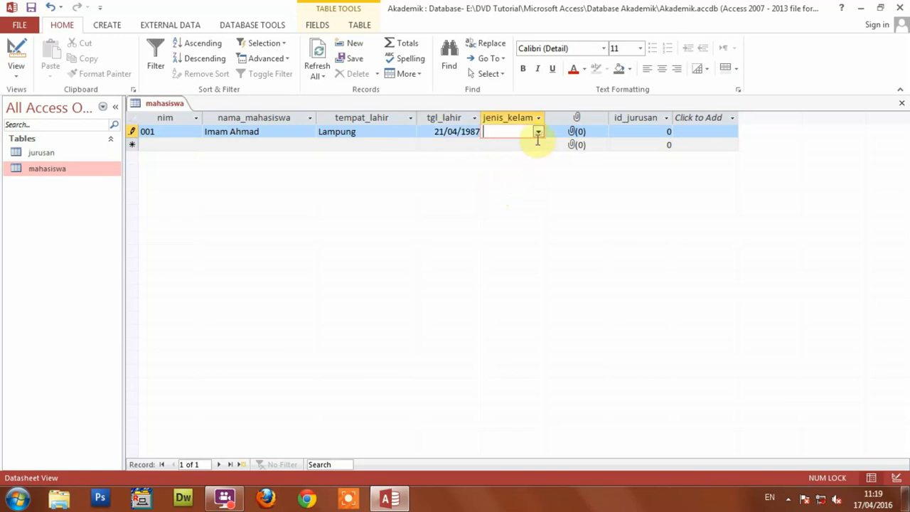
{"action": "left_click", "coordinate": [539, 133]}
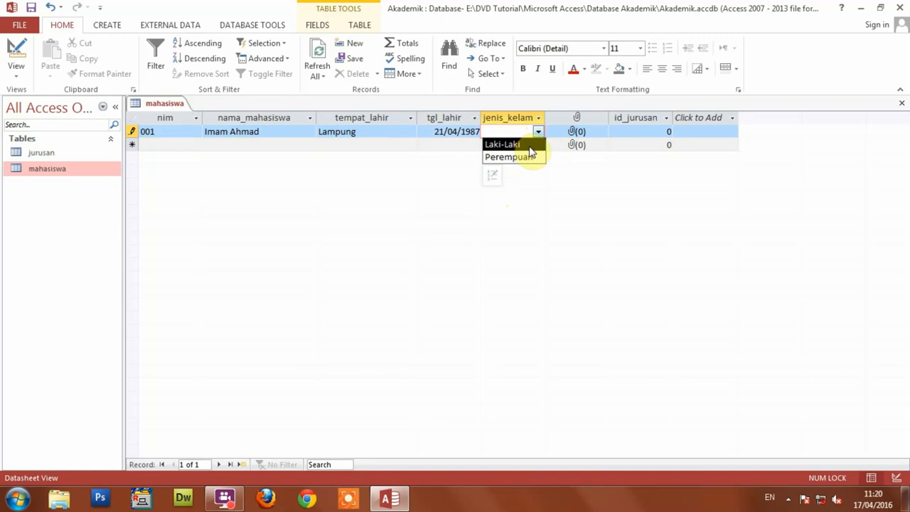
{"action": "left_click", "coordinate": [522, 146]}
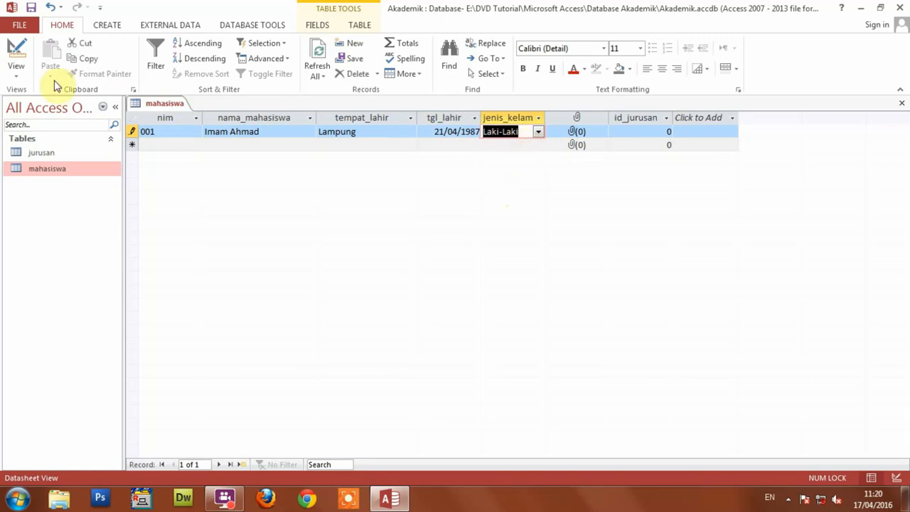
{"action": "left_click", "coordinate": [19, 72]}
{"action": "left_click", "coordinate": [32, 123]}
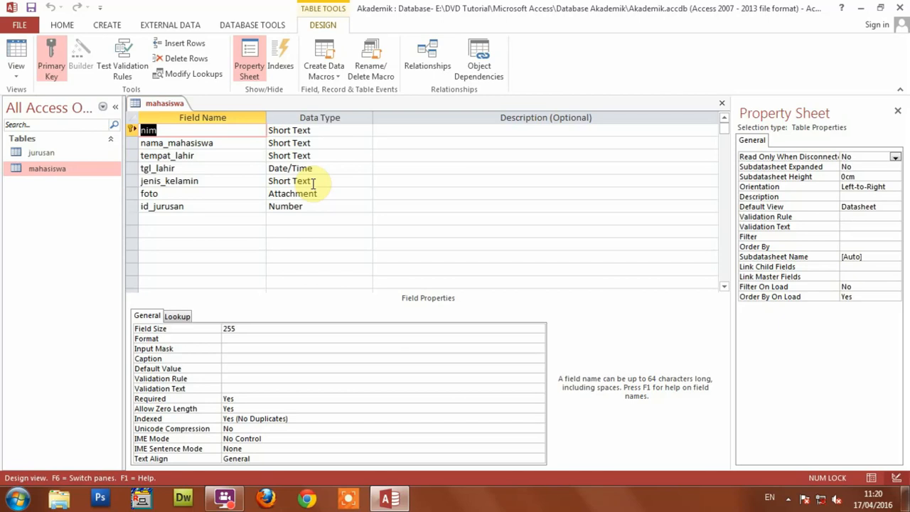
- Switch mahasiswa back to Datasheet View and select record 001's attachment cell
{"action": "left_click", "coordinate": [16, 72]}
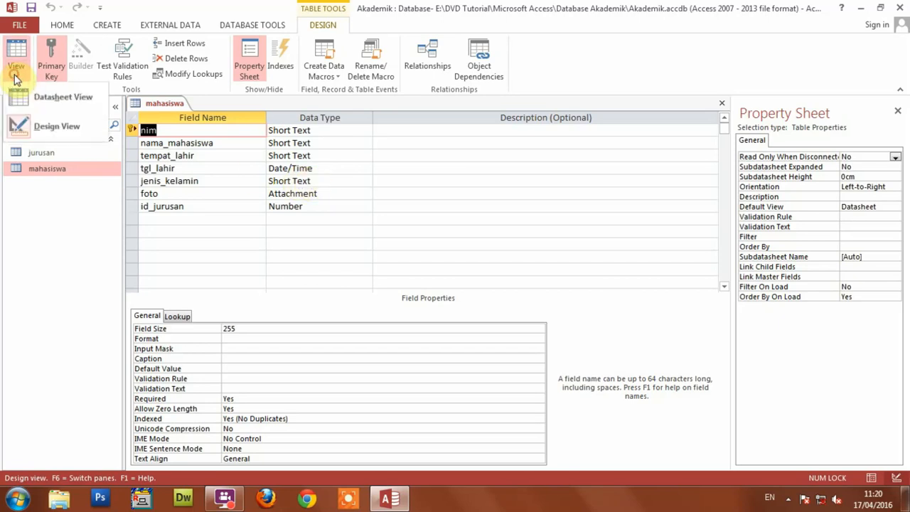
{"action": "left_click", "coordinate": [66, 97]}
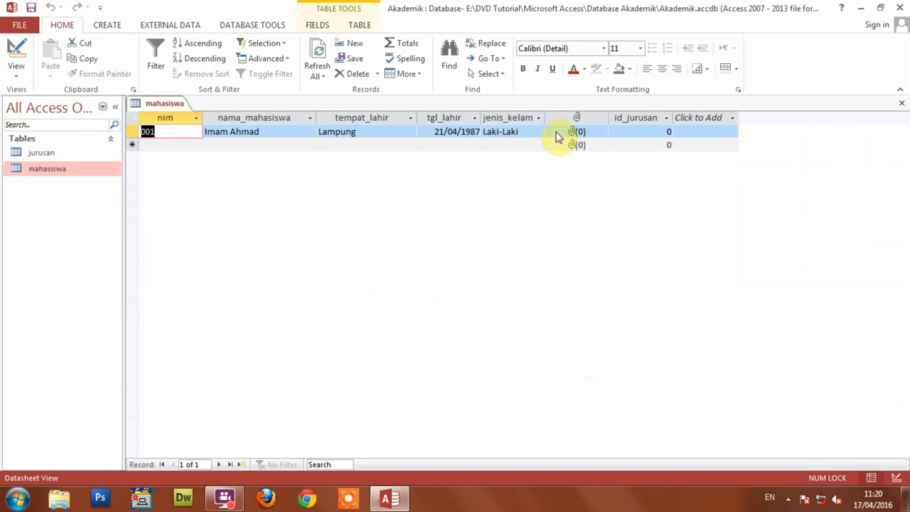
{"action": "left_click", "coordinate": [573, 134]}
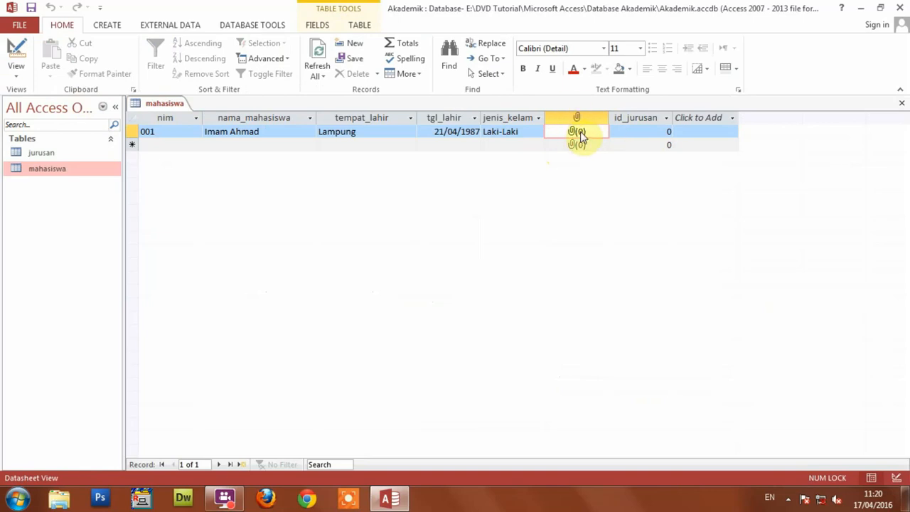
- Add noprofile.gif from E:\DVD Tutorial\Microsoft Access\Output\images to record 001's attachments
{"action": "double_click", "coordinate": [581, 135]}
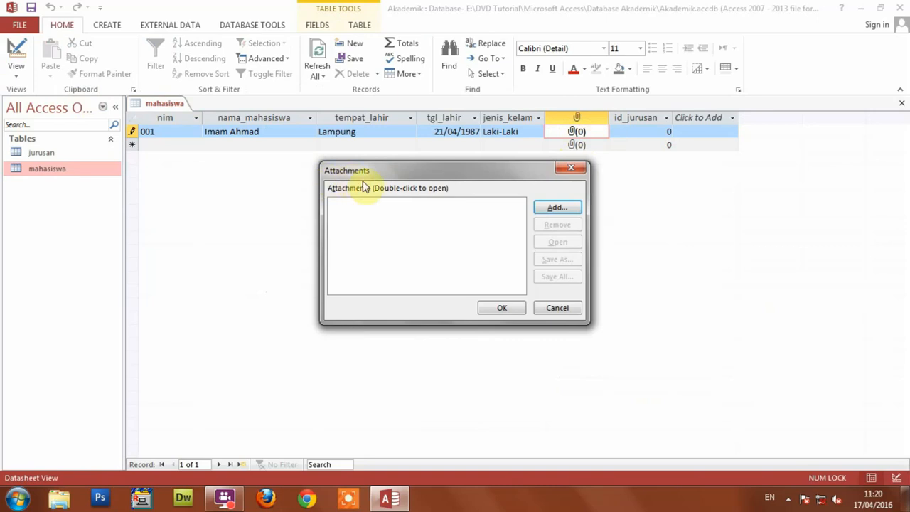
{"action": "left_click", "coordinate": [558, 209]}
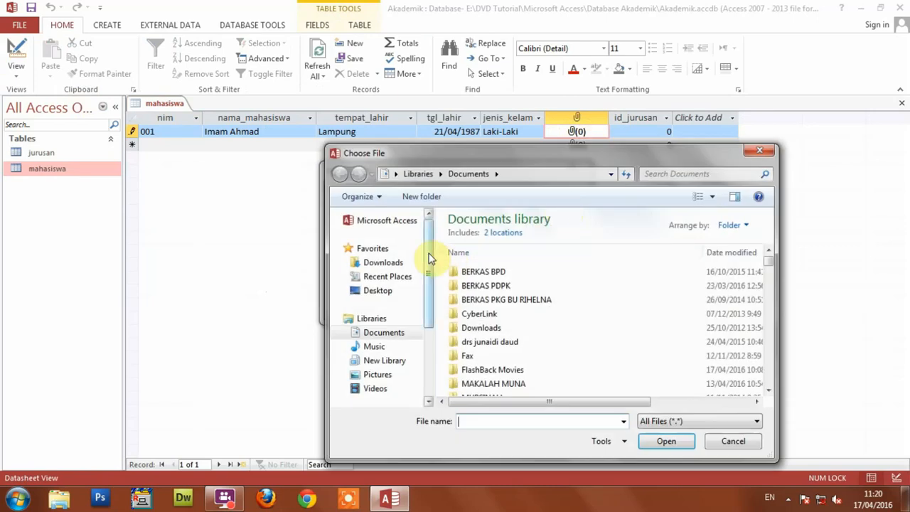
{"action": "left_click_drag", "start_coordinate": [429, 258], "coordinate": [432, 315]}
{"action": "left_click", "coordinate": [395, 341]}
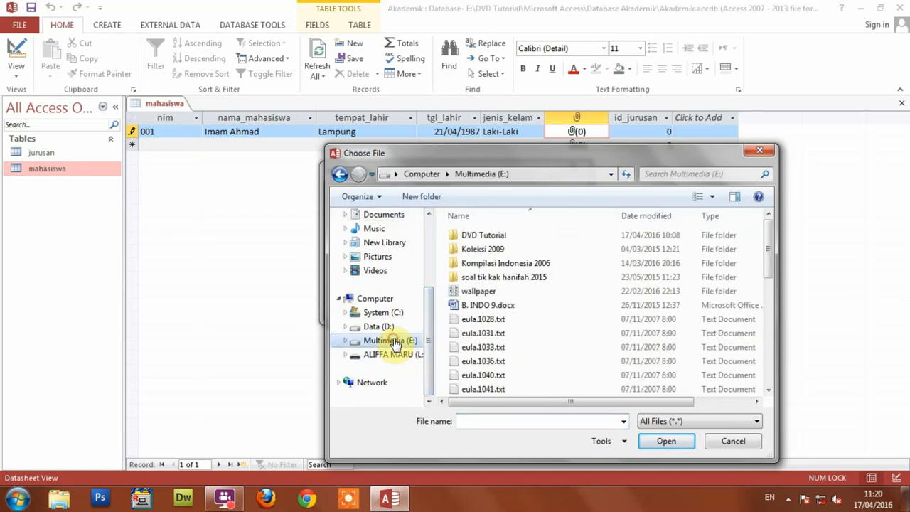
{"action": "double_click", "coordinate": [490, 235]}
{"action": "left_click", "coordinate": [486, 252]}
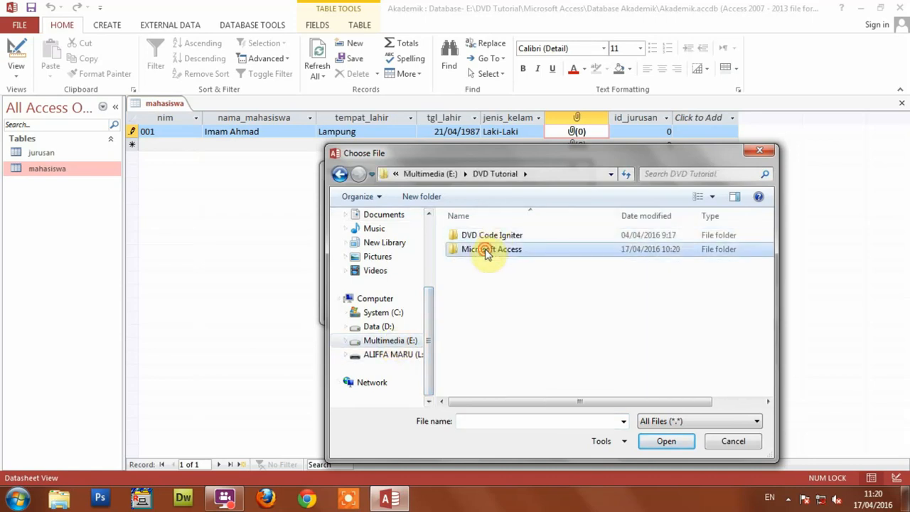
{"action": "double_click", "coordinate": [486, 251]}
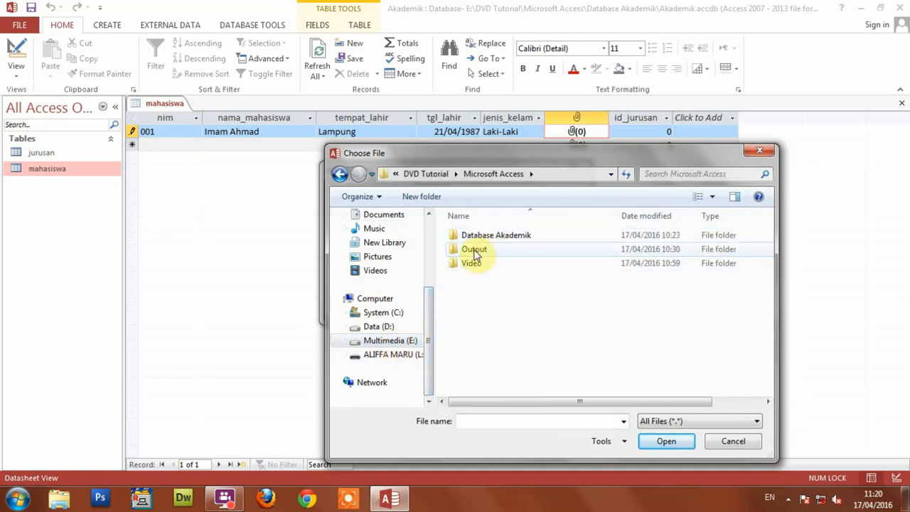
{"action": "double_click", "coordinate": [475, 251]}
{"action": "double_click", "coordinate": [475, 236]}
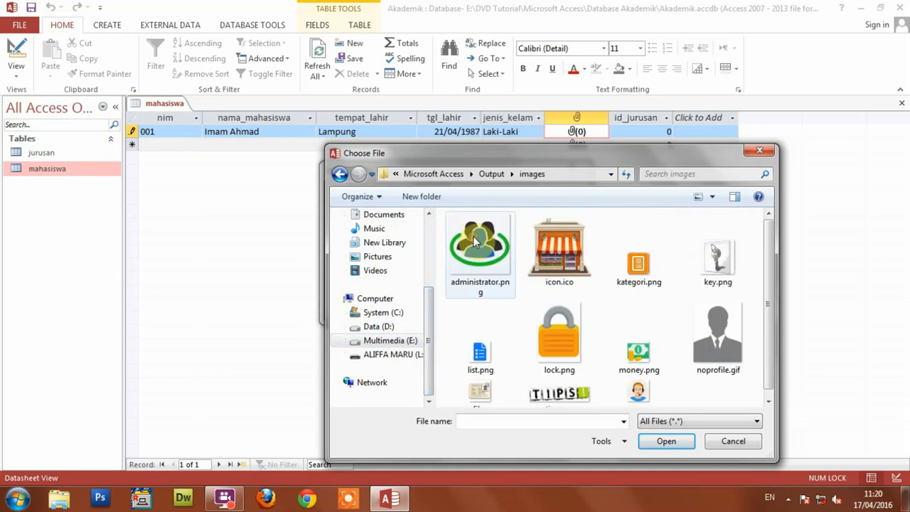
{"action": "scroll", "coordinate": [765, 321], "scroll_direction": "down", "scroll_amount": 1}
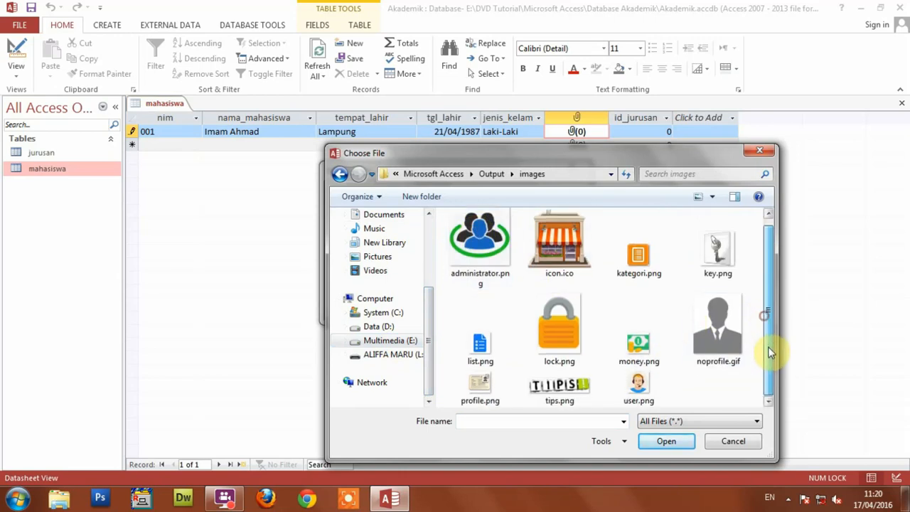
{"action": "left_click", "coordinate": [718, 328]}
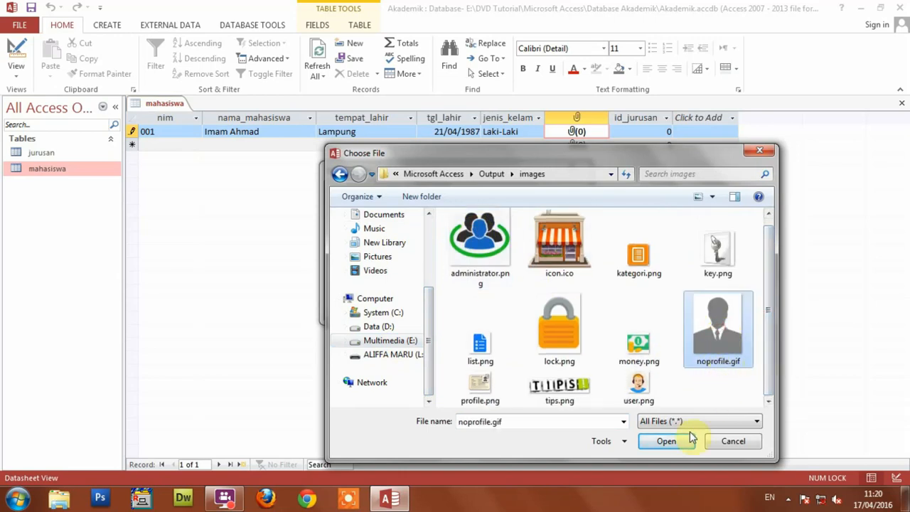
{"action": "left_click", "coordinate": [668, 441]}
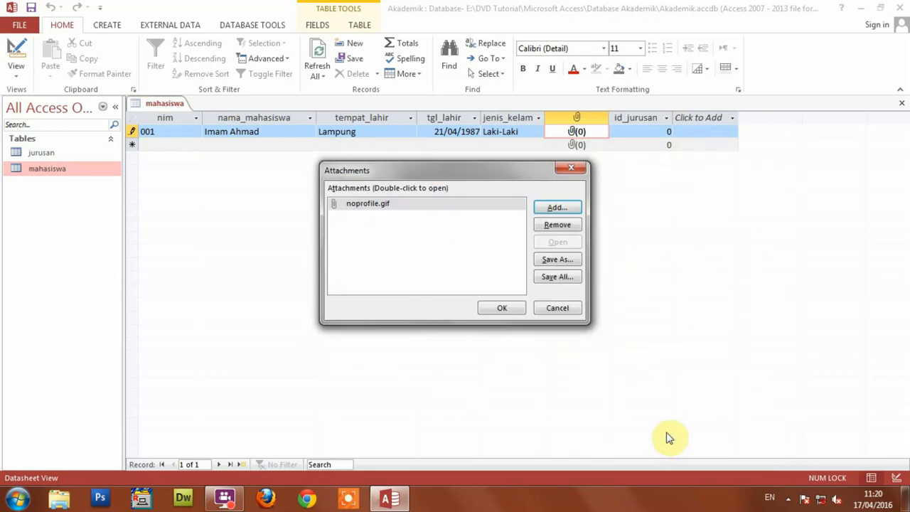
- Keep noprofile.gif as the only attachment and confirm the Attachments dialog with OK
{"action": "left_click", "coordinate": [357, 206]}
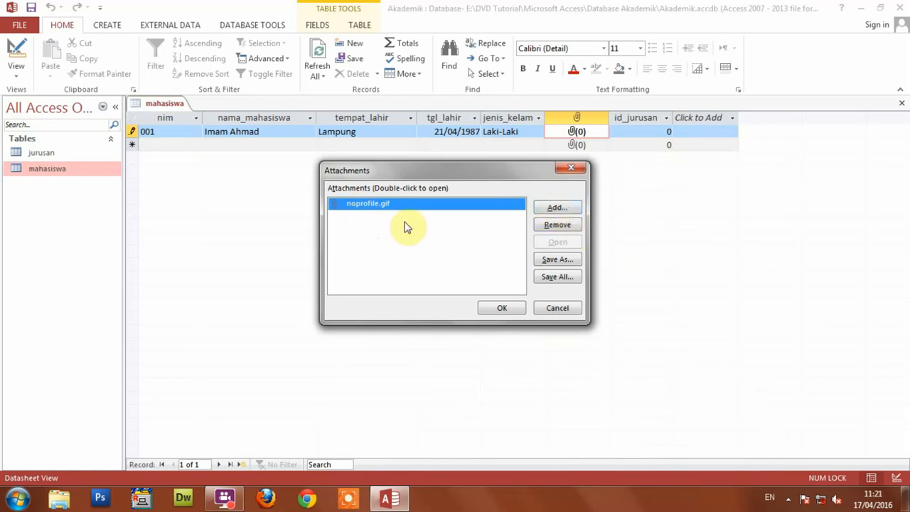
{"action": "left_click", "coordinate": [547, 208]}
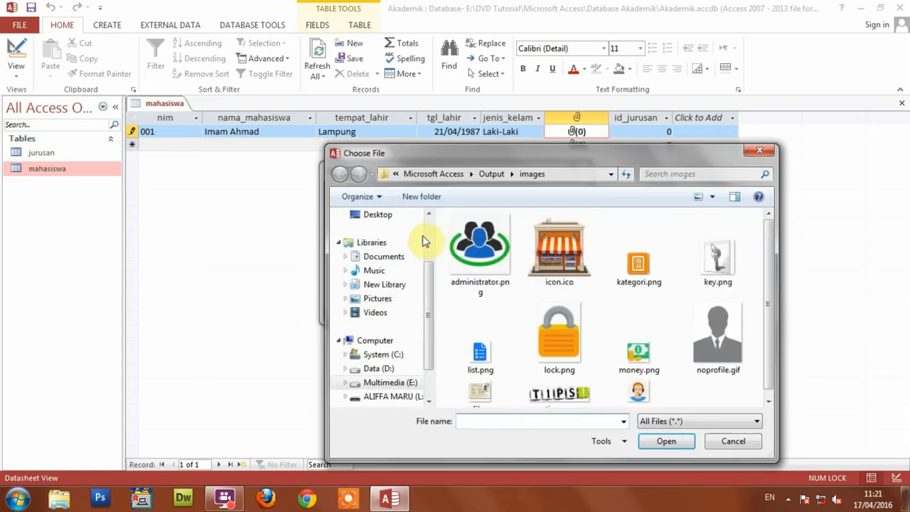
{"action": "left_click", "coordinate": [736, 441]}
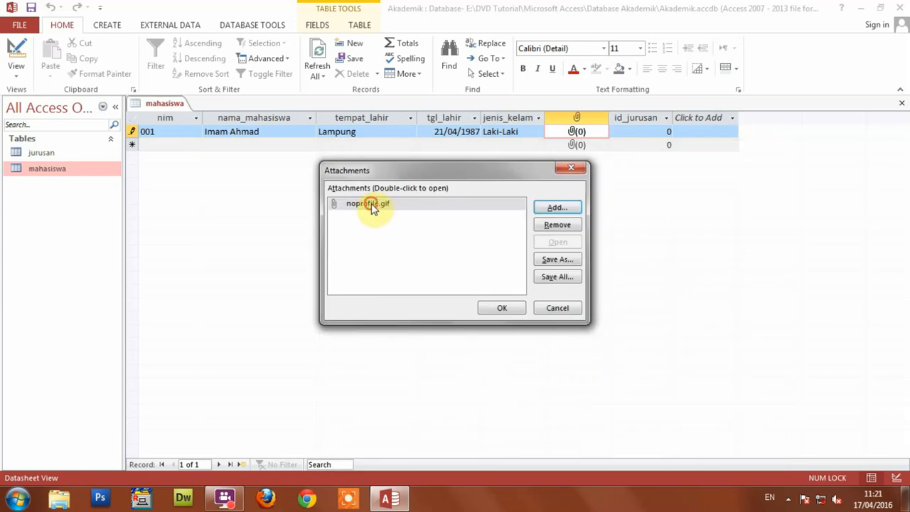
{"action": "left_click", "coordinate": [373, 203]}
{"action": "left_click", "coordinate": [498, 308]}
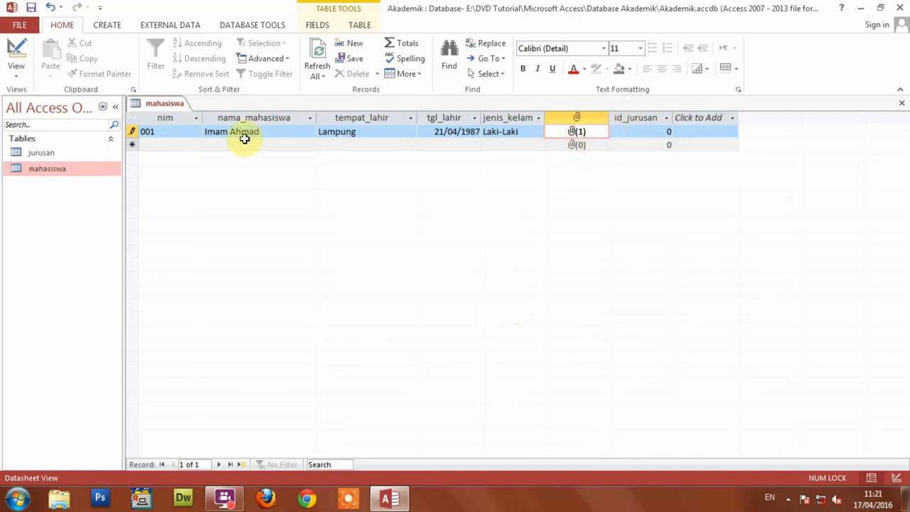
- Enter id_jurusan 1 for record 001 after checking jurusan's ids, then close the jurusan table
{"action": "left_click", "coordinate": [640, 133]}
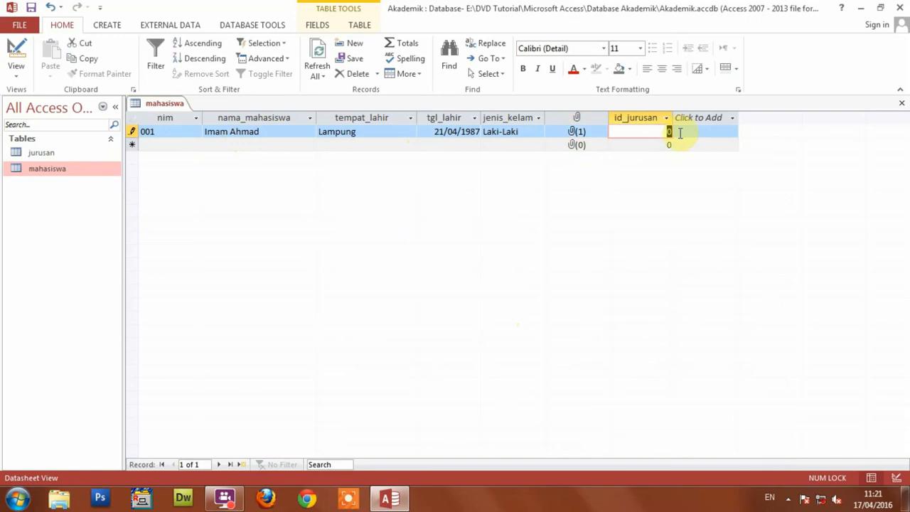
{"action": "double_click", "coordinate": [41, 154]}
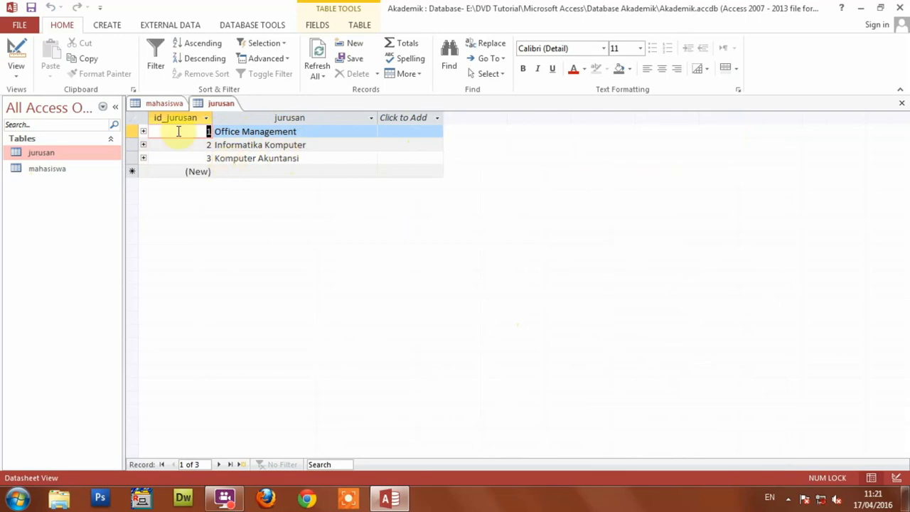
{"action": "left_click", "coordinate": [157, 104]}
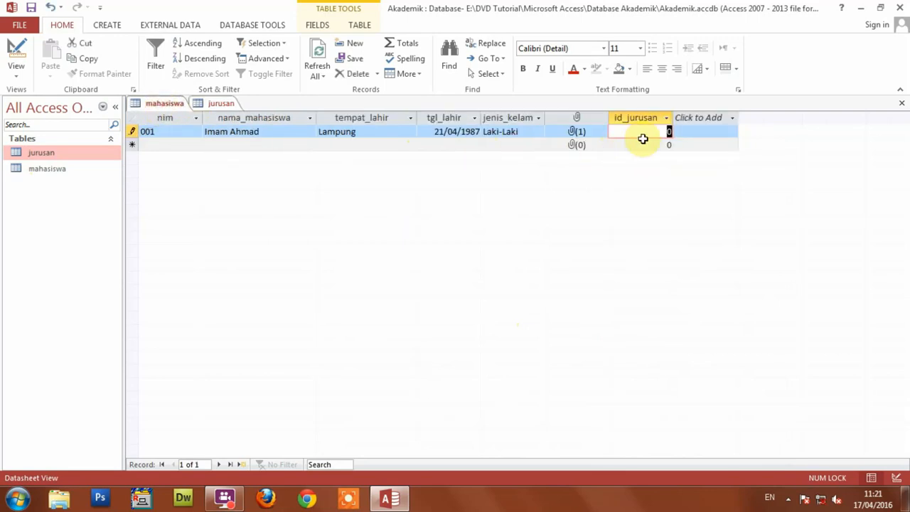
{"action": "type", "text": "1"}
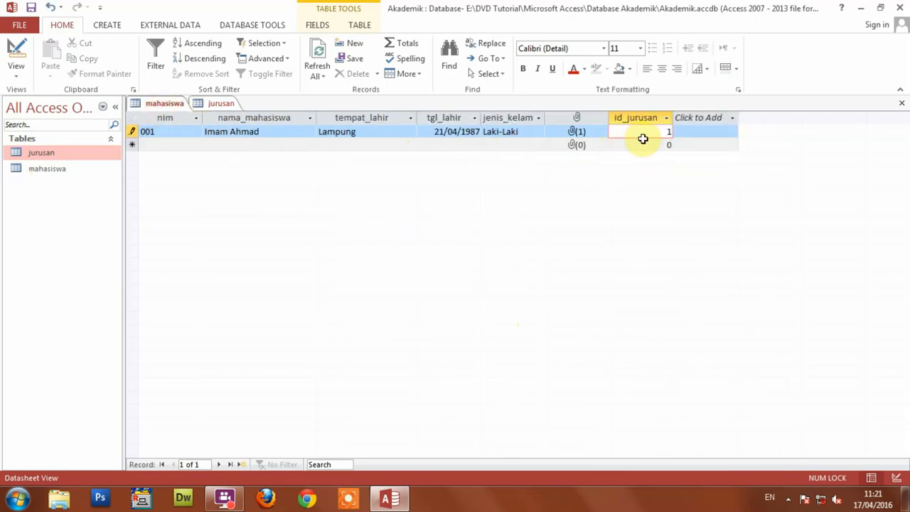
{"action": "left_click", "coordinate": [220, 103]}
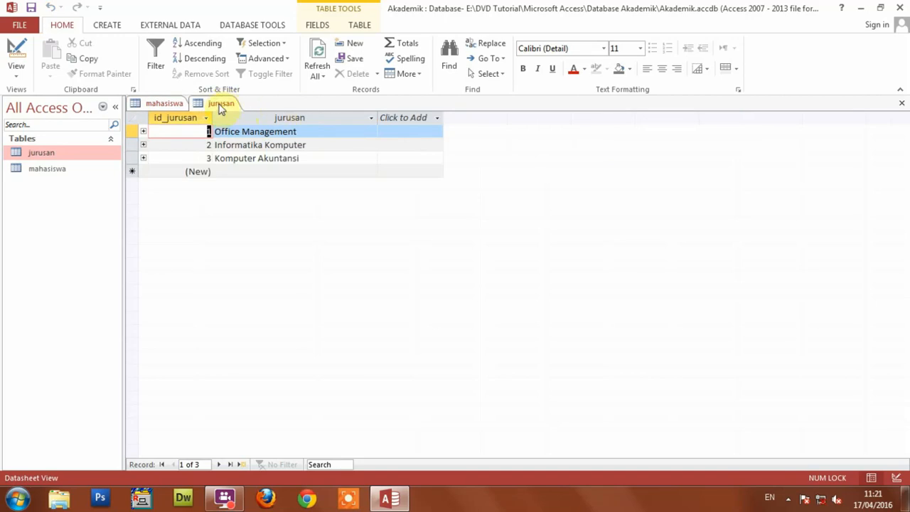
{"action": "right_click", "coordinate": [221, 104]}
{"action": "left_click", "coordinate": [246, 128]}
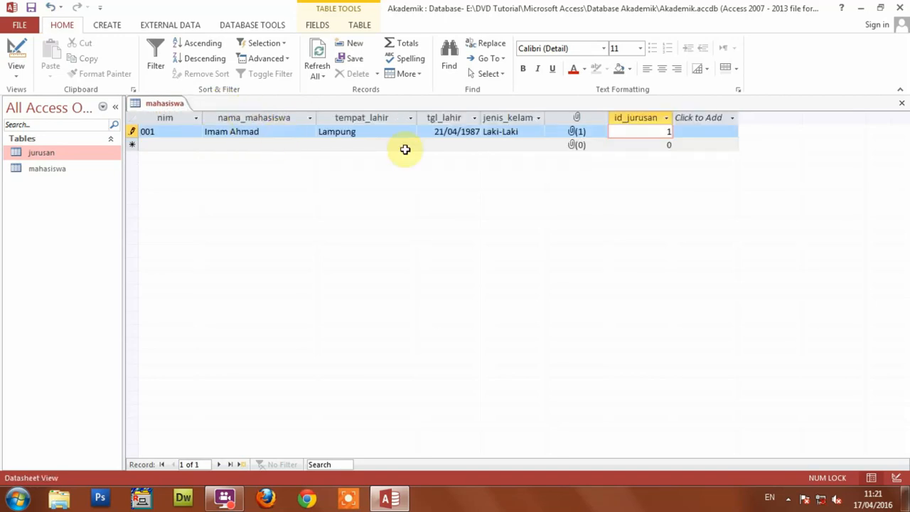
{"action": "left_click", "coordinate": [187, 145]}
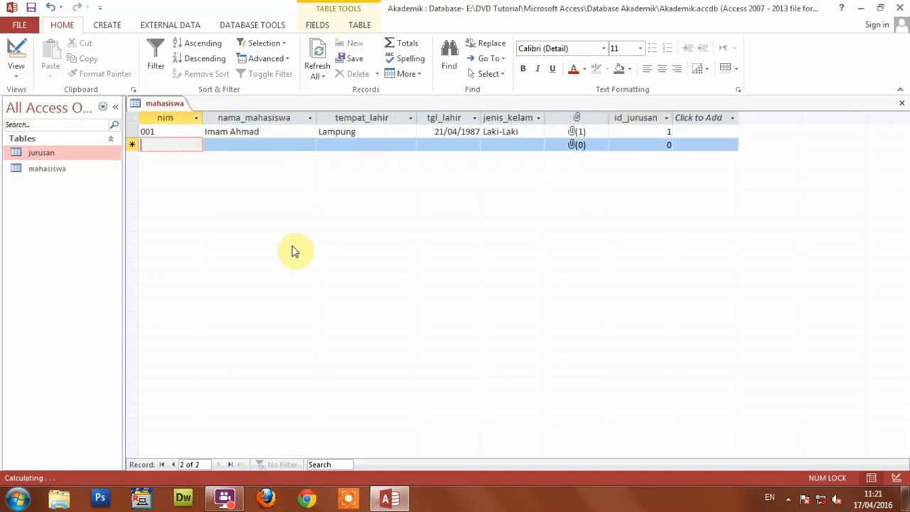
{"action": "type", "text": "002"}
{"action": "key", "text": "Tab"}
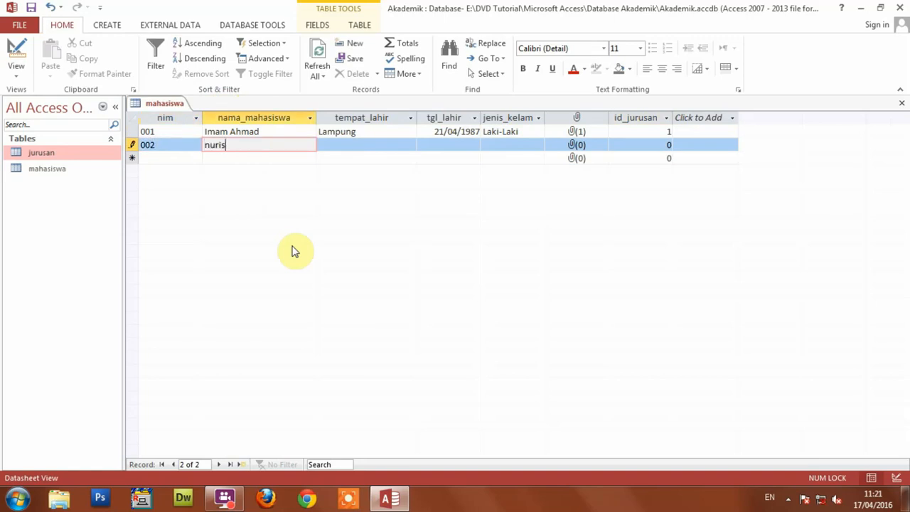
{"action": "type", "text": "nuris Akbar"}
{"action": "key", "text": "Tab"}
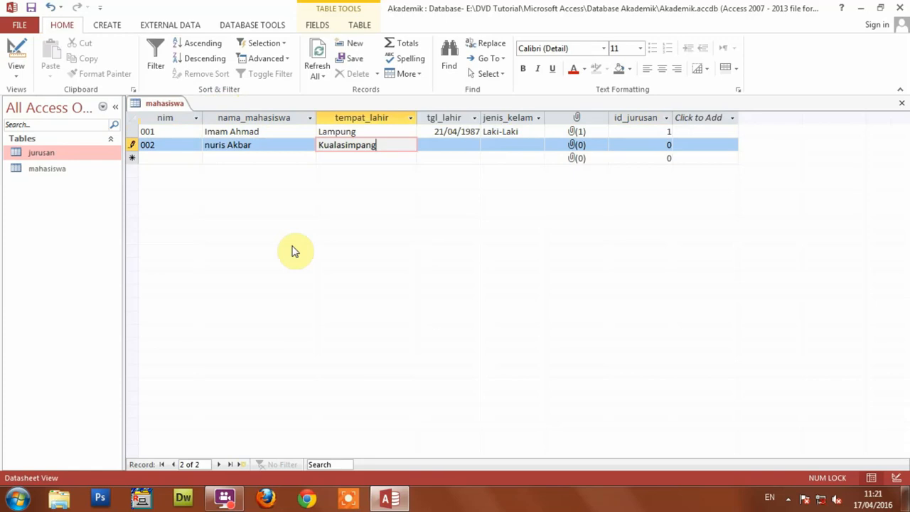
{"action": "key", "text": "Tab"}
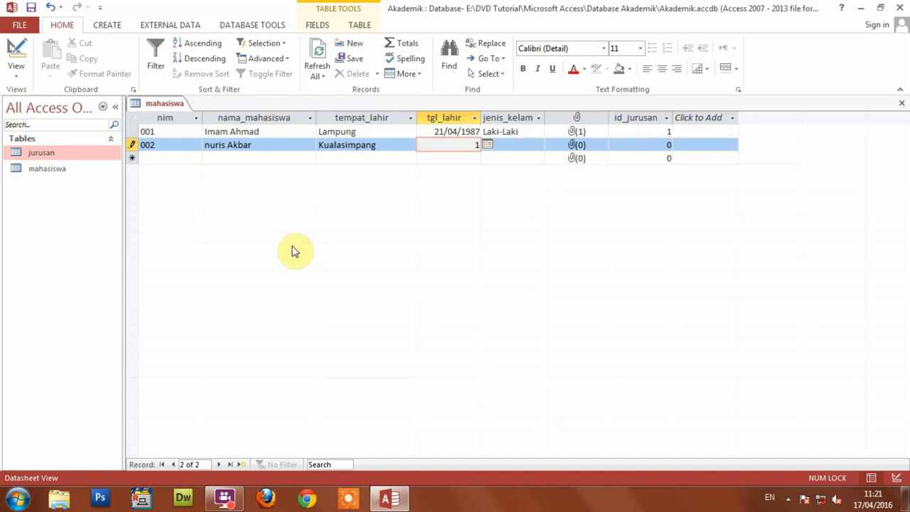
{"action": "key", "text": "Tab"}
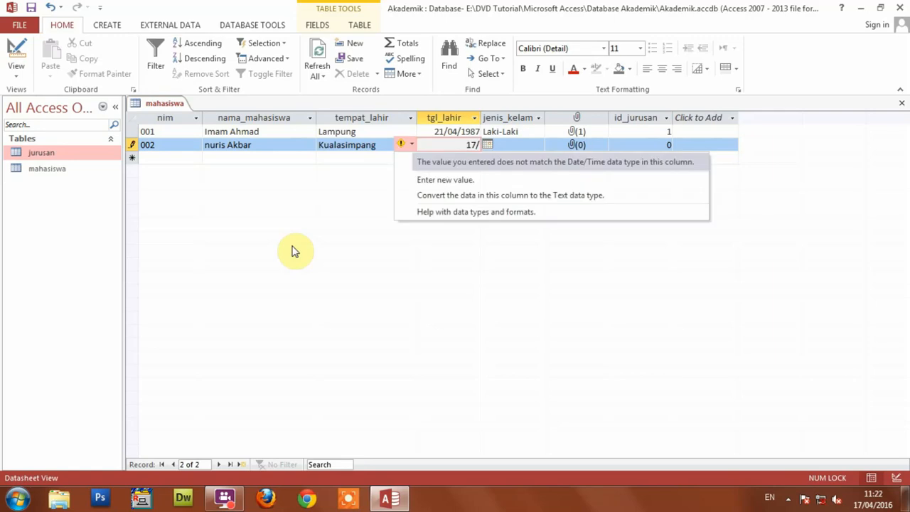
{"action": "left_click", "coordinate": [432, 145]}
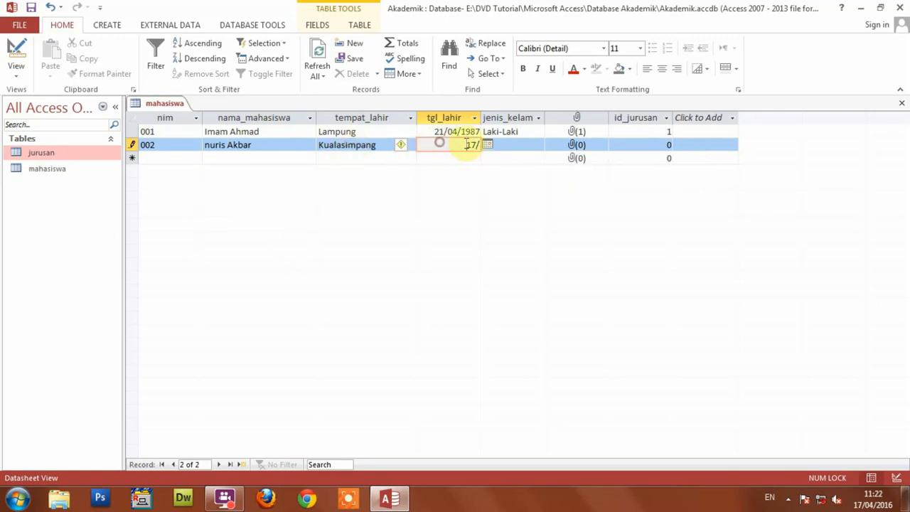
{"action": "left_click_drag", "start_coordinate": [459, 145], "coordinate": [502, 144]}
{"action": "type", "text": "17/"}
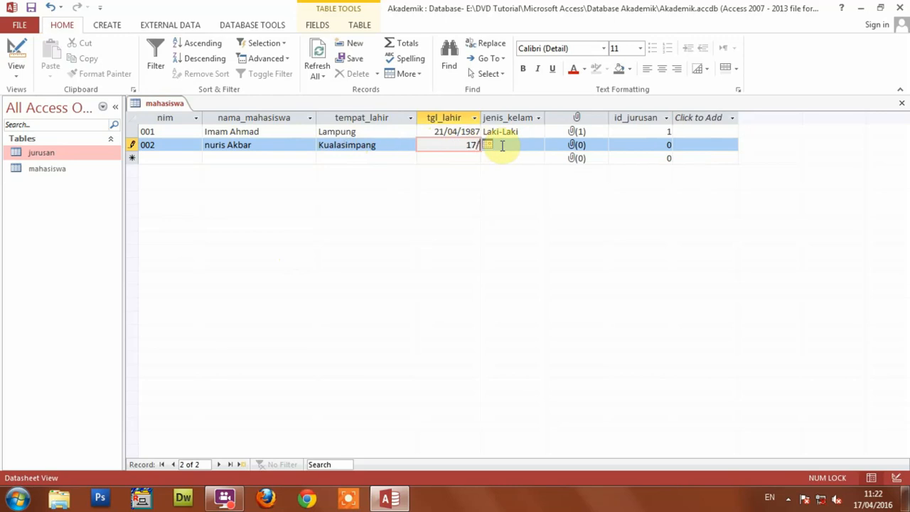
{"action": "type", "text": "02/1992"}
{"action": "left_click", "coordinate": [508, 145]}
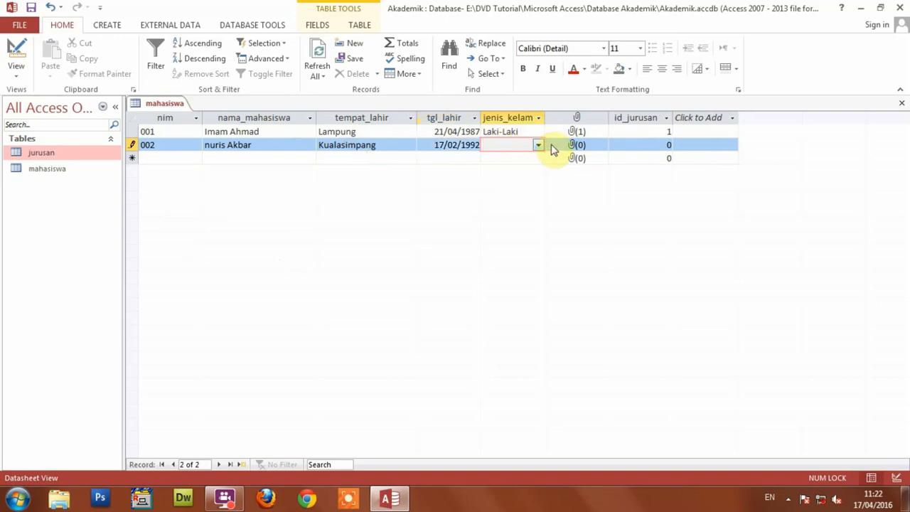
{"action": "left_click", "coordinate": [537, 145]}
{"action": "left_click", "coordinate": [532, 157]}
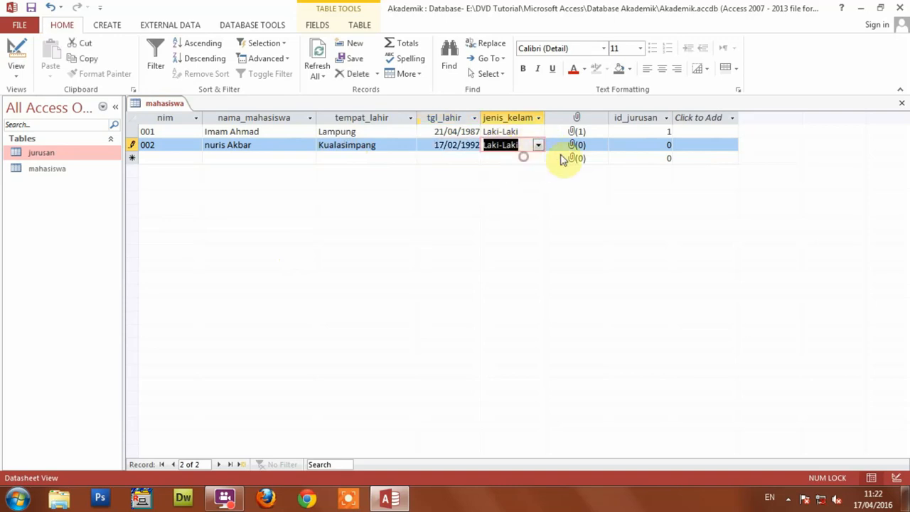
- Attach noprofile.gif to record 002 and set its id_jurusan to 1
{"action": "left_click", "coordinate": [578, 147]}
{"action": "double_click", "coordinate": [578, 146]}
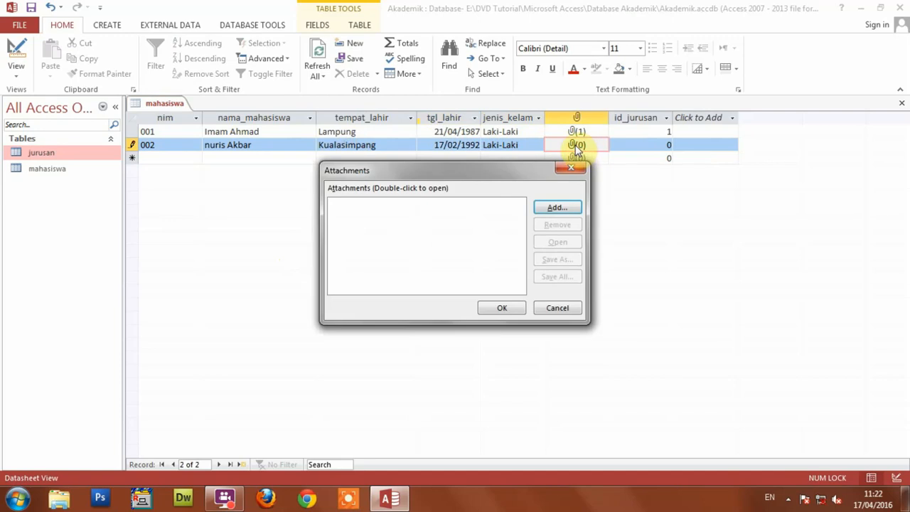
{"action": "left_click", "coordinate": [573, 206]}
{"action": "left_click", "coordinate": [714, 348]}
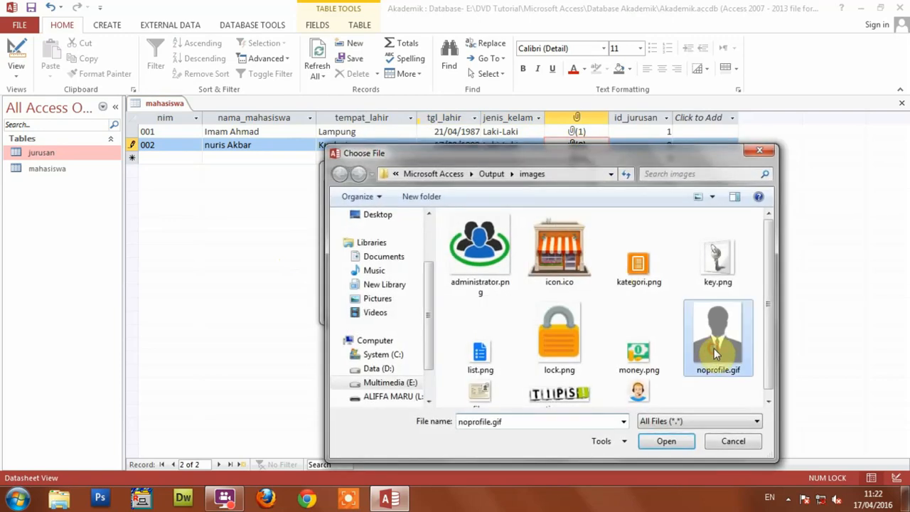
{"action": "left_click", "coordinate": [666, 441]}
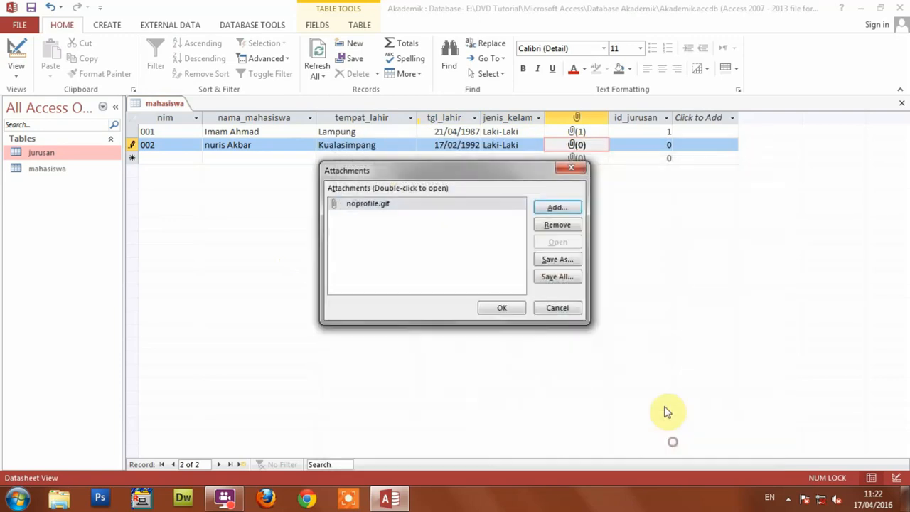
{"action": "left_click", "coordinate": [502, 307]}
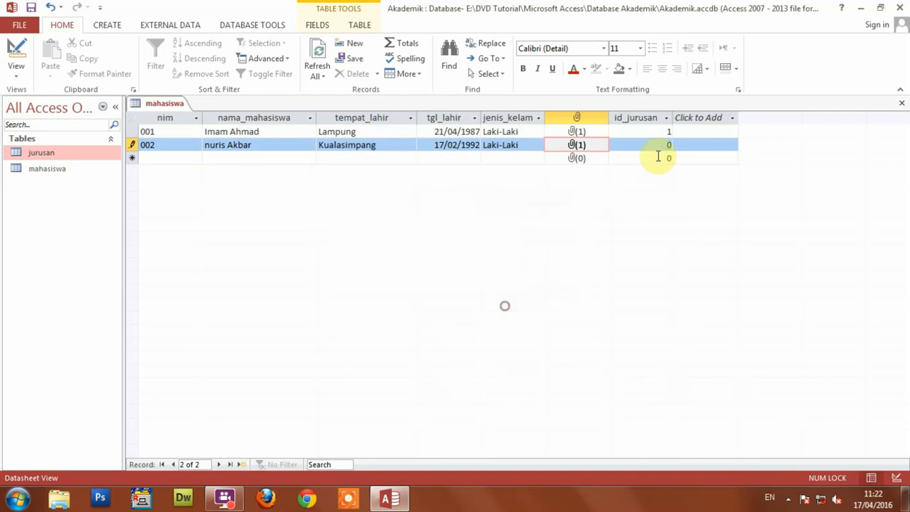
{"action": "double_click", "coordinate": [675, 145]}
{"action": "type", "text": "1"}
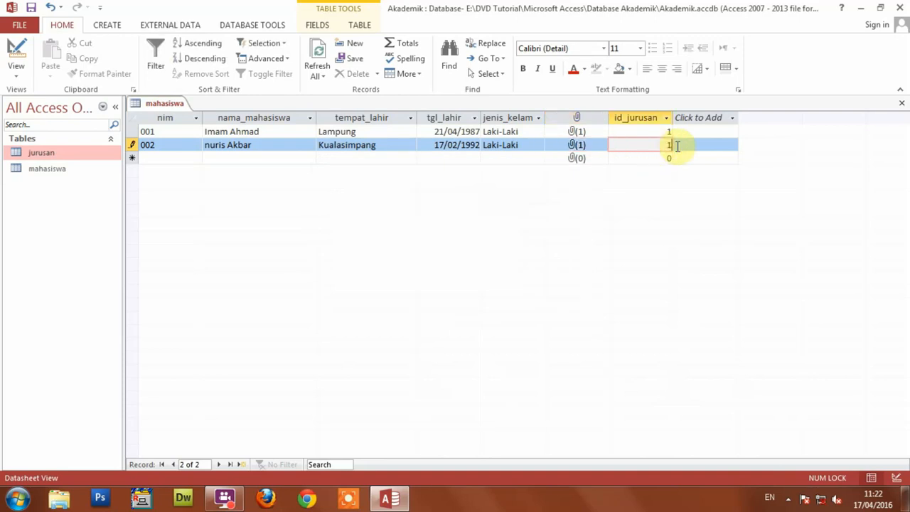
{"action": "left_click", "coordinate": [159, 159]}
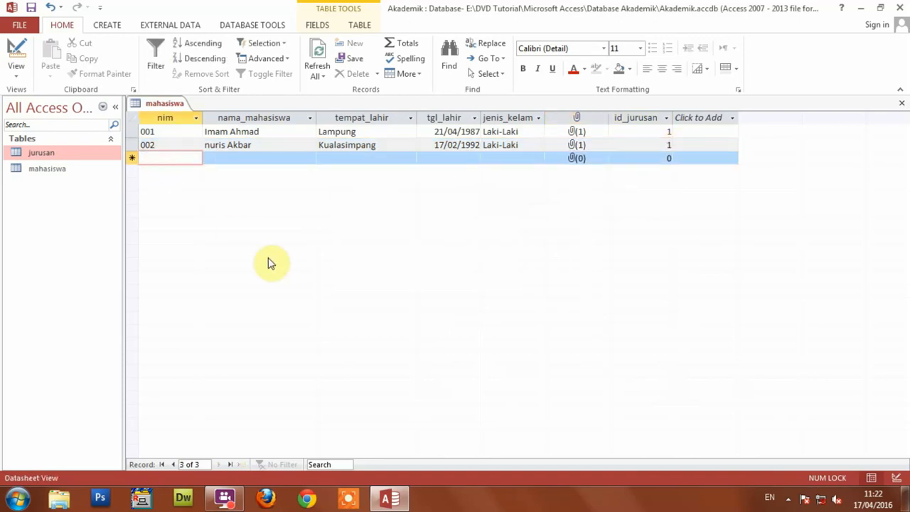
{"action": "type", "text": "003"}
{"action": "key", "text": "Tab"}
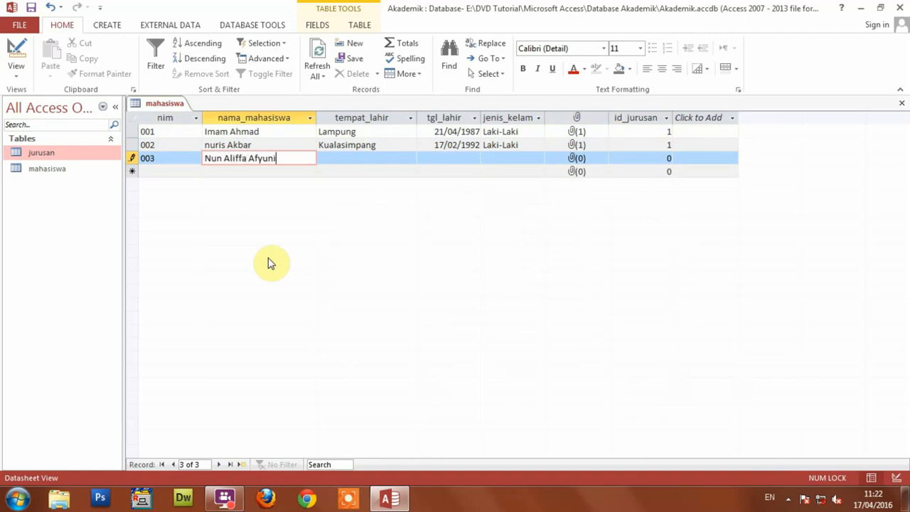
{"action": "key", "text": "Tab"}
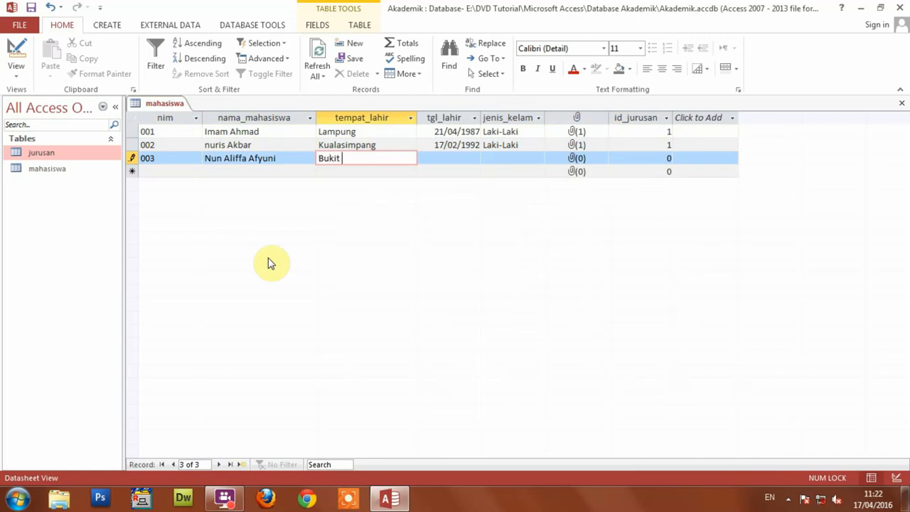
{"action": "key", "text": "Tab"}
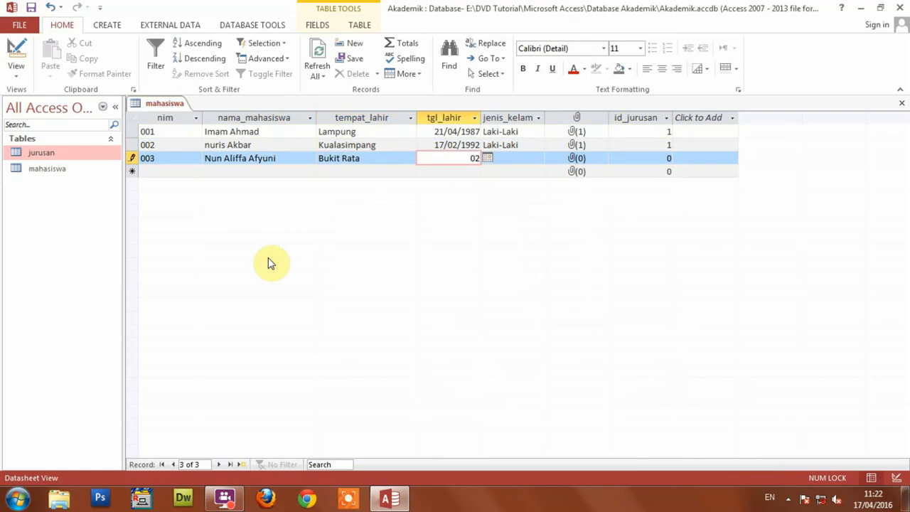
{"action": "type", "text": "02/04/1995"}
{"action": "key", "text": "Tab"}
{"action": "left_click", "coordinate": [538, 158]}
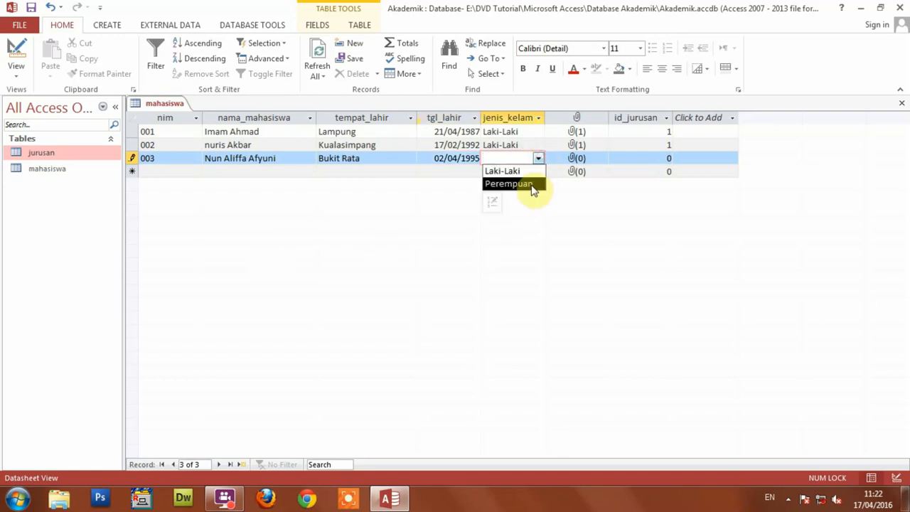
{"action": "left_click", "coordinate": [533, 185]}
- Attach noprofile.gif to record 003, set its id_jurusan to 3 and save
{"action": "double_click", "coordinate": [579, 159]}
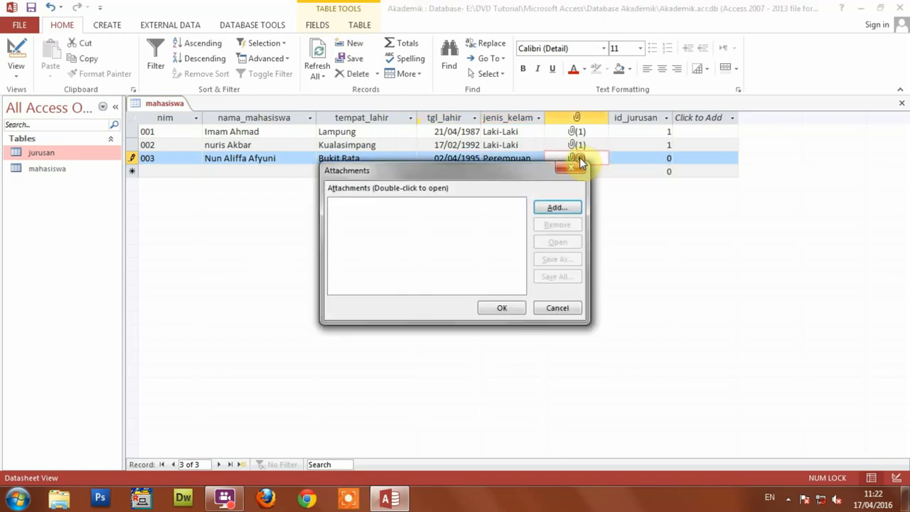
{"action": "left_click", "coordinate": [566, 207]}
{"action": "left_click", "coordinate": [711, 319]}
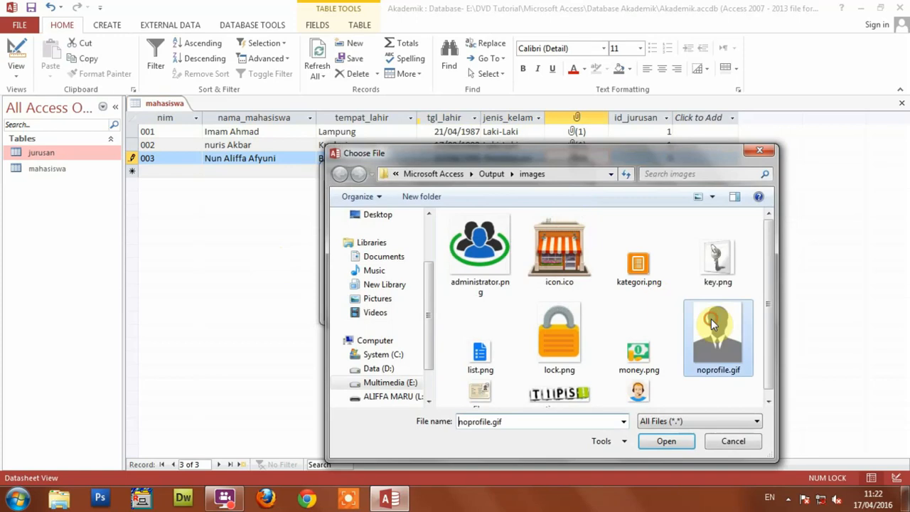
{"action": "left_click", "coordinate": [666, 440]}
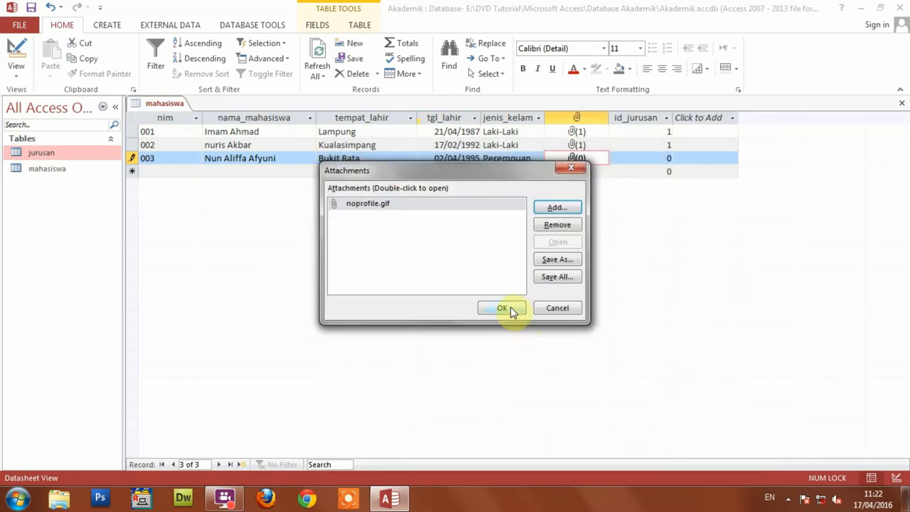
{"action": "left_click", "coordinate": [511, 311]}
{"action": "left_click", "coordinate": [647, 157]}
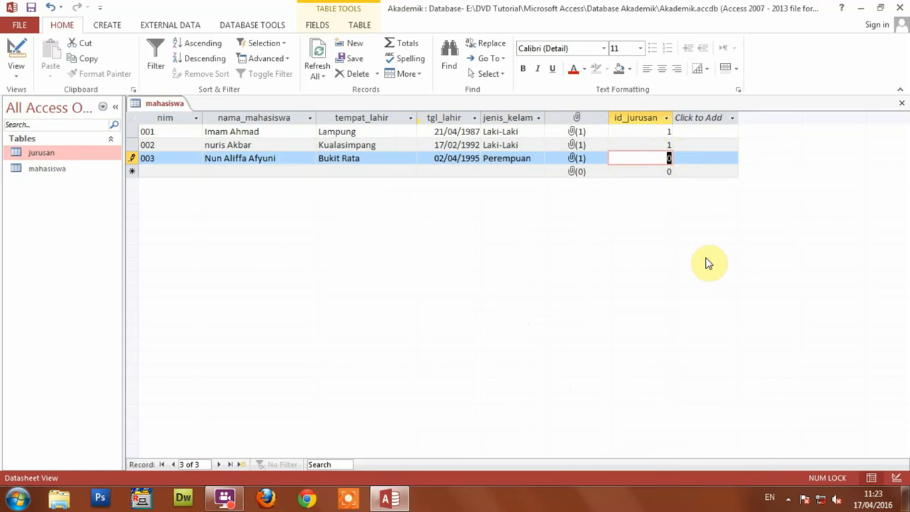
{"action": "type", "text": "3"}
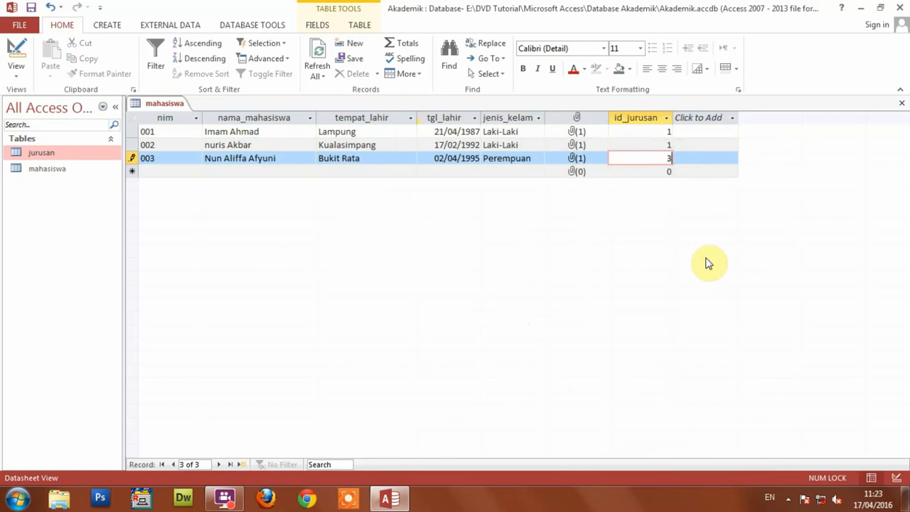
{"action": "left_click", "coordinate": [32, 9]}
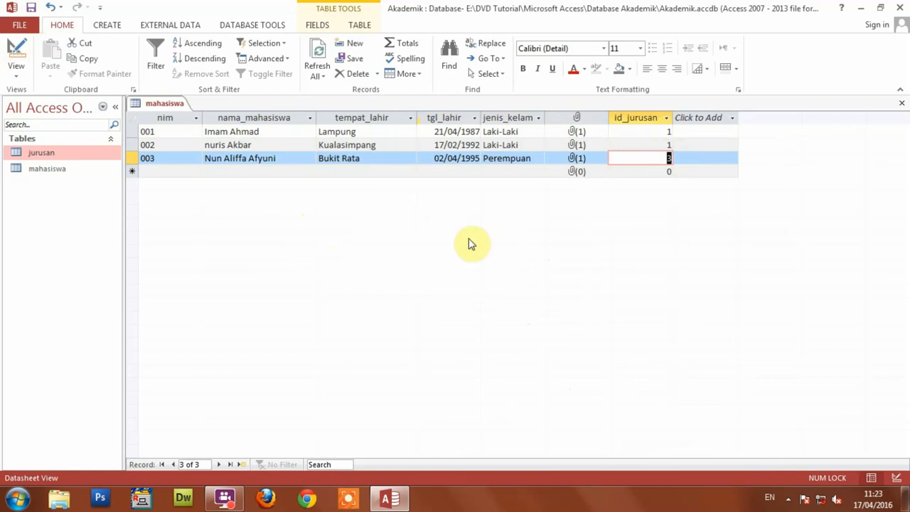
- Check the id_jurusan values of records 001, 002 and 003
{"action": "left_click", "coordinate": [640, 133]}
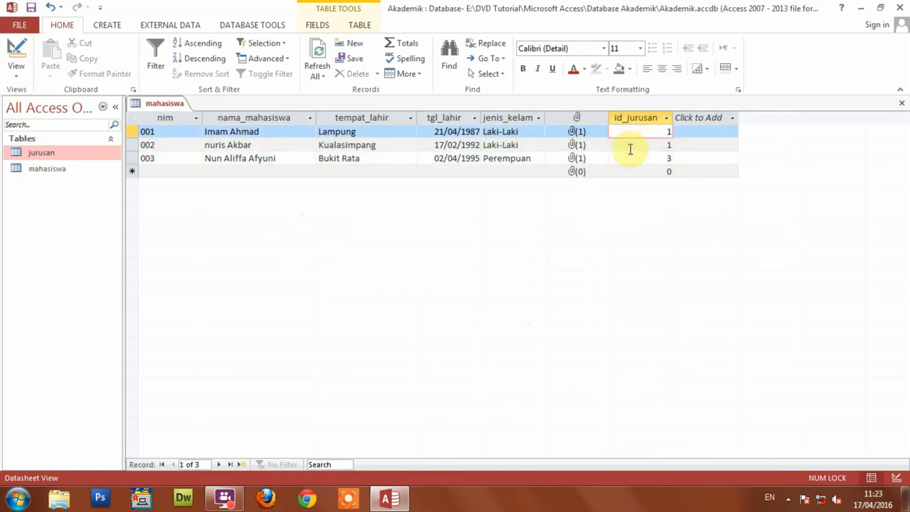
{"action": "left_click", "coordinate": [627, 149]}
{"action": "left_click", "coordinate": [624, 157]}
{"action": "left_click", "coordinate": [631, 132]}
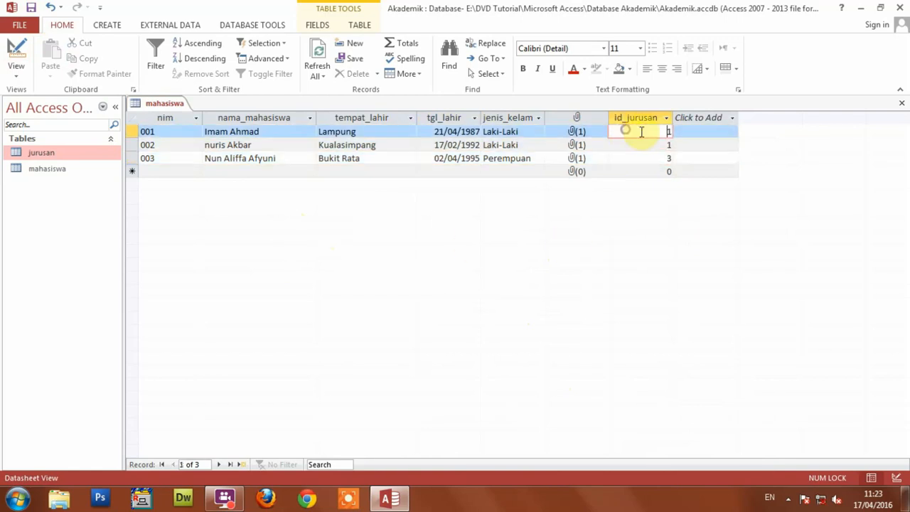
{"action": "double_click", "coordinate": [674, 132]}
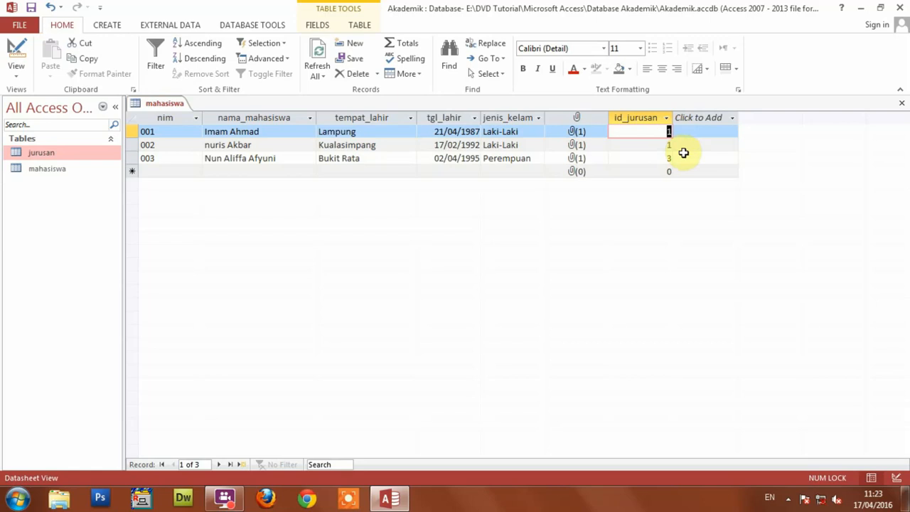
- Close mahasiswa, open jurusan and expand Office Management to show students 001 and 002
{"action": "left_click", "coordinate": [902, 107]}
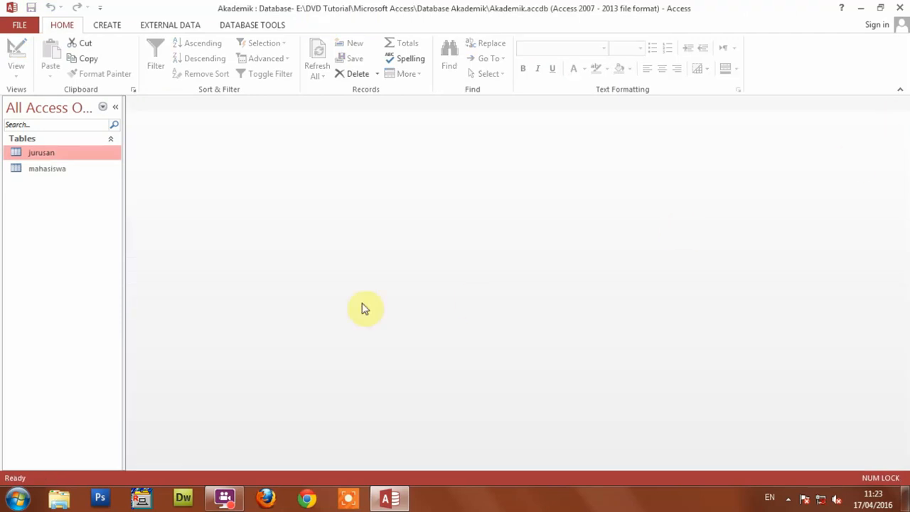
{"action": "double_click", "coordinate": [41, 154]}
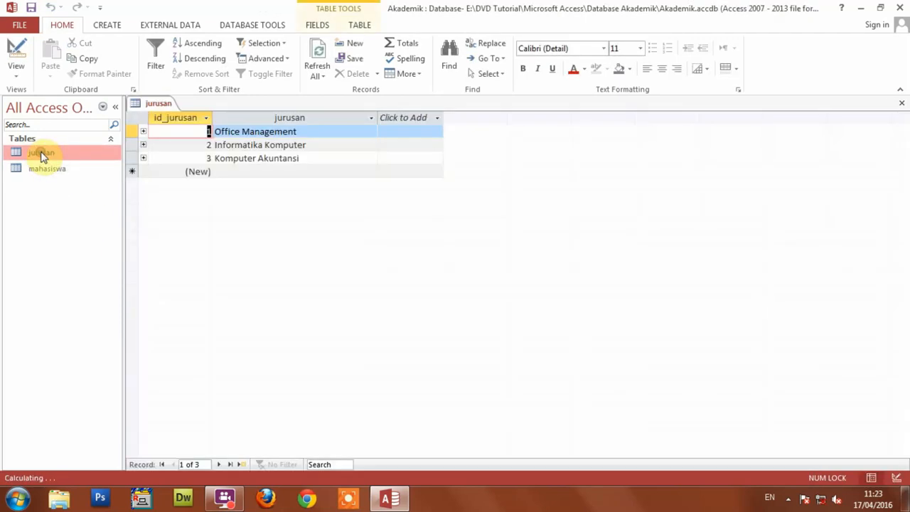
{"action": "left_click", "coordinate": [143, 135]}
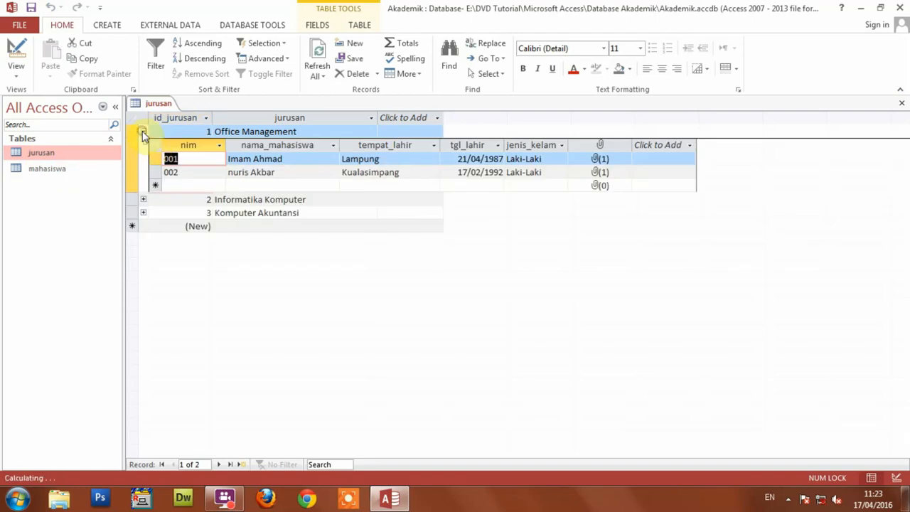
{"action": "left_click", "coordinate": [189, 159]}
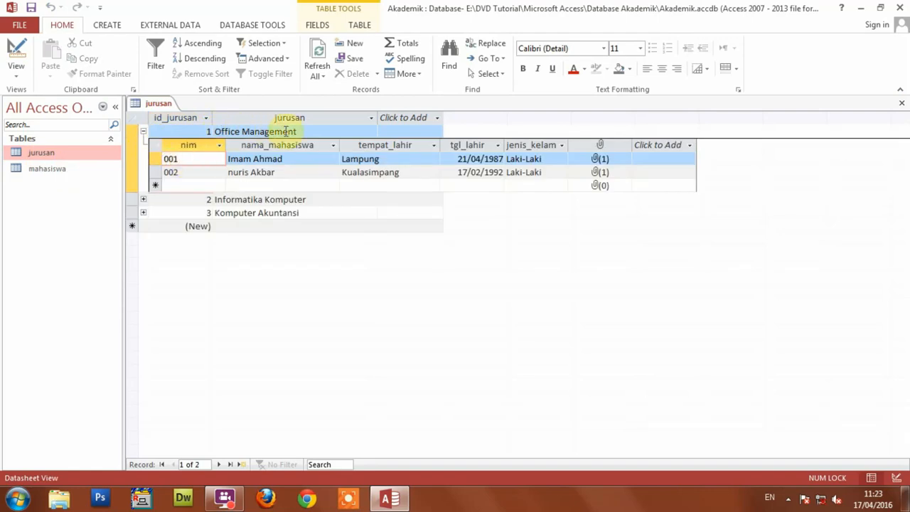
{"action": "left_click", "coordinate": [179, 172]}
{"action": "left_click", "coordinate": [183, 159]}
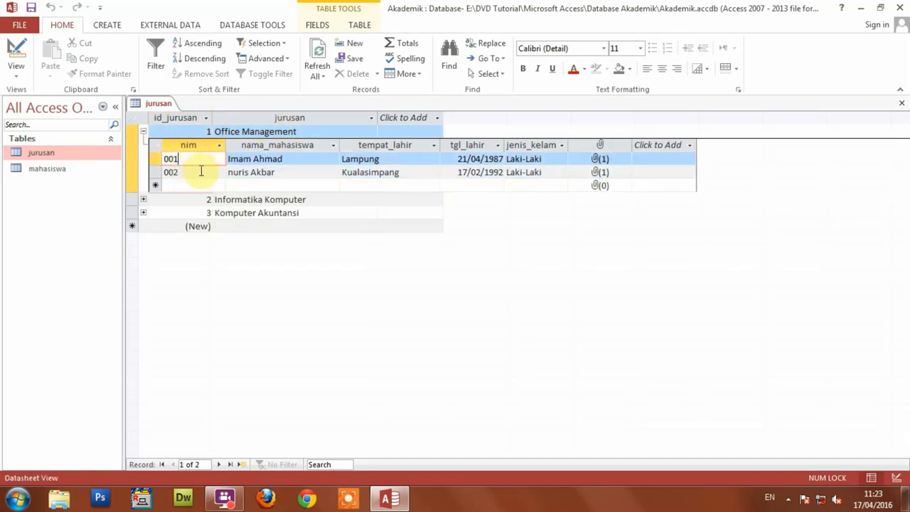
{"action": "left_click", "coordinate": [188, 172]}
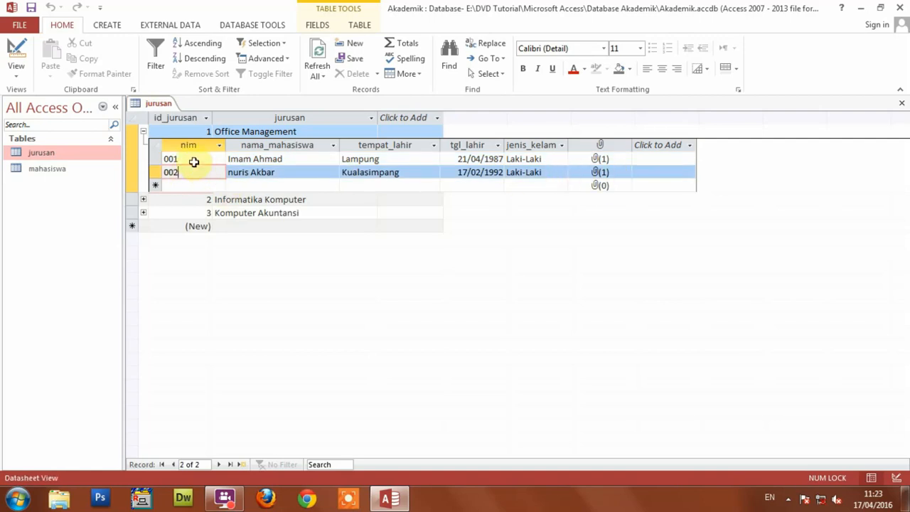
- Expand Informatika Komputer (empty) and Komputer Akuntansi (student 003), then close jurusan
{"action": "left_click", "coordinate": [143, 200]}
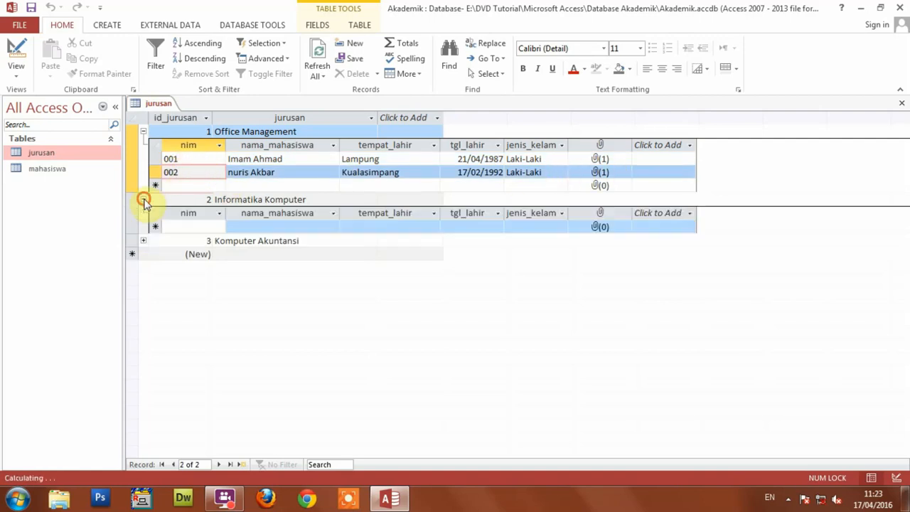
{"action": "left_click", "coordinate": [192, 225]}
{"action": "left_click", "coordinate": [143, 241]}
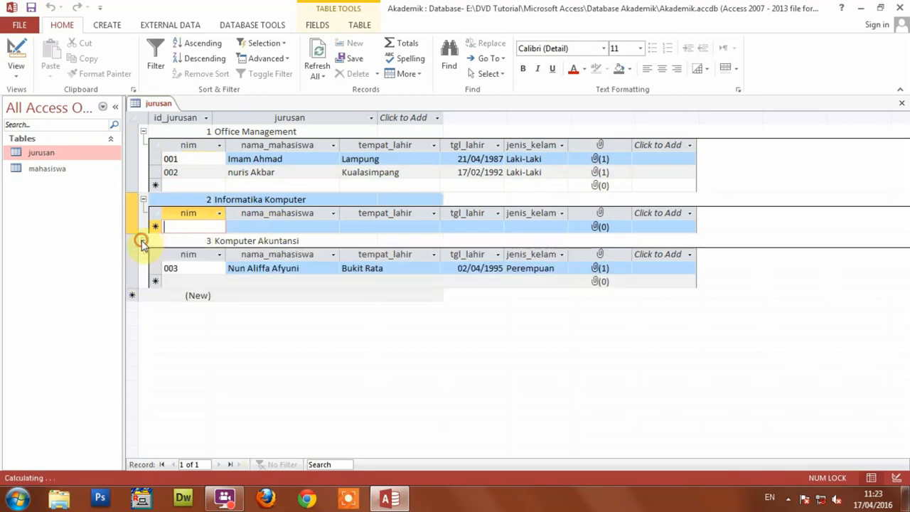
{"action": "left_click", "coordinate": [197, 267]}
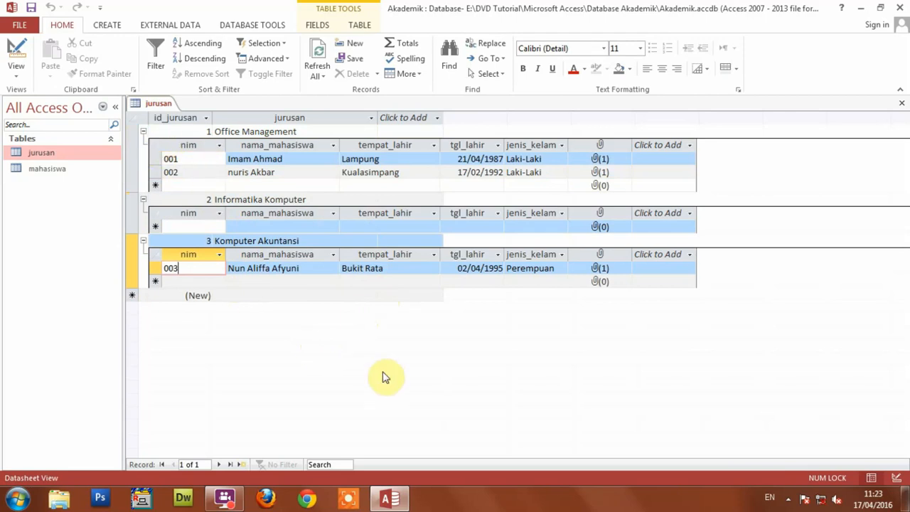
{"action": "left_click", "coordinate": [902, 103]}
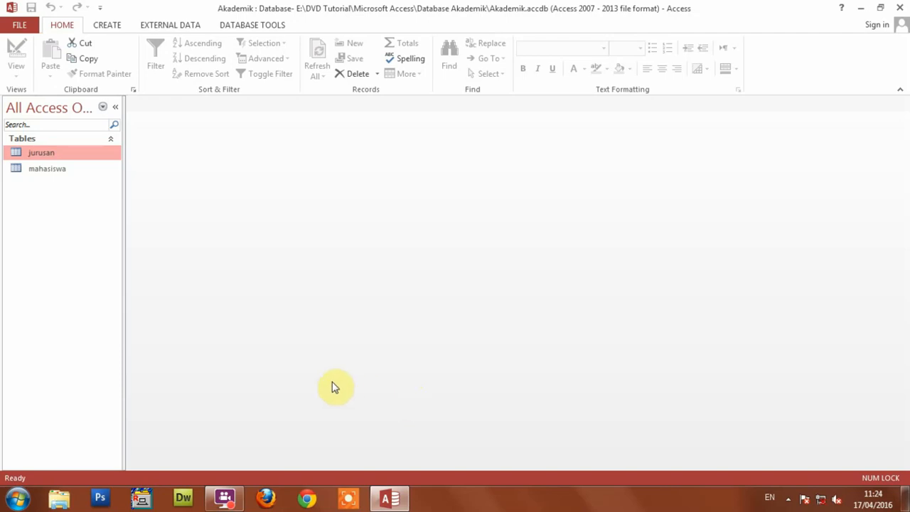
- Select the jurusan table and look through the More Forms options on the CREATE ribbon
{"action": "left_click", "coordinate": [40, 170]}
{"action": "left_click", "coordinate": [38, 155]}
{"action": "left_click", "coordinate": [104, 26]}
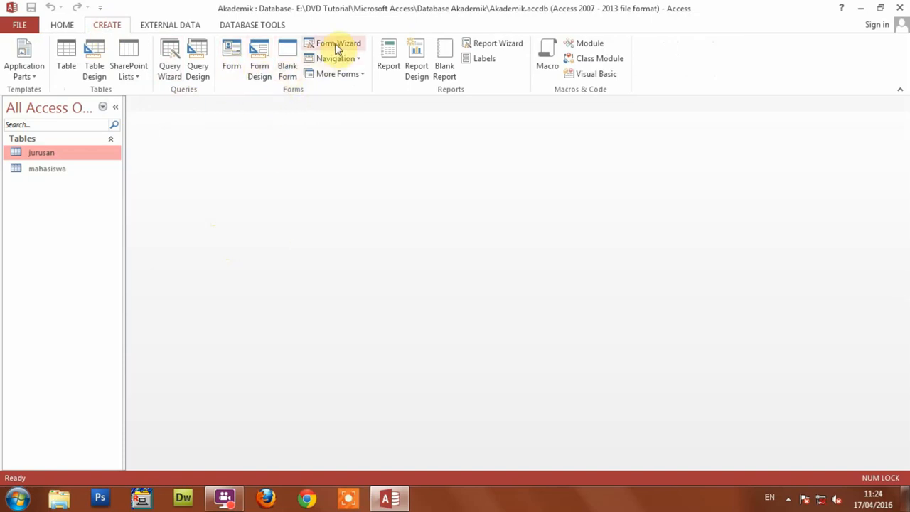
{"action": "left_click", "coordinate": [349, 74]}
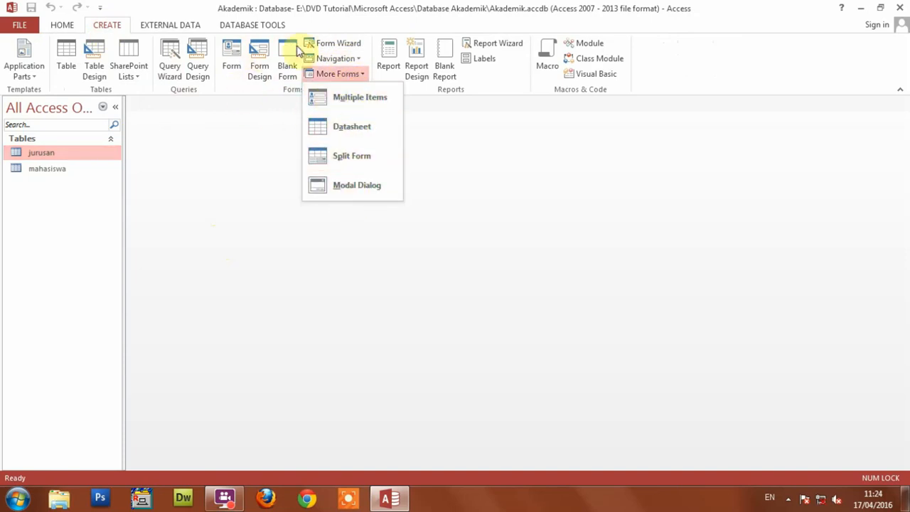
{"action": "left_click", "coordinate": [274, 140]}
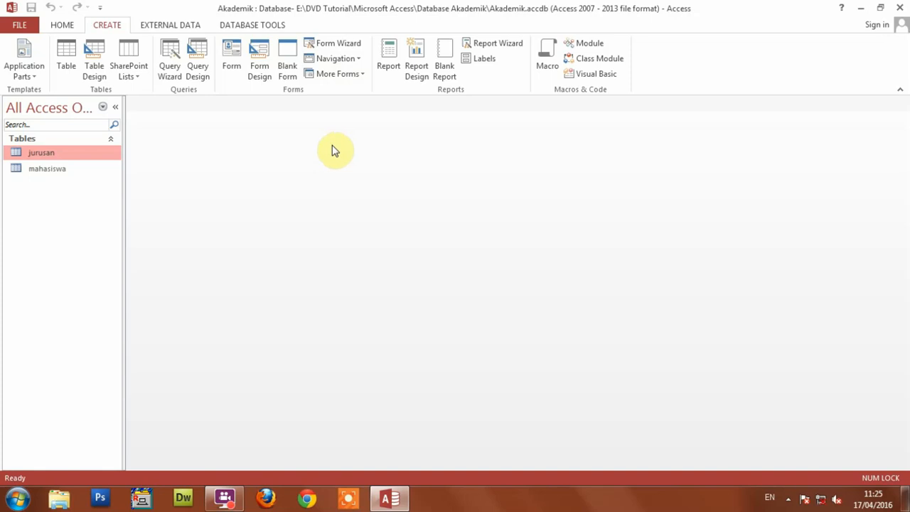
{"action": "left_click", "coordinate": [261, 74]}
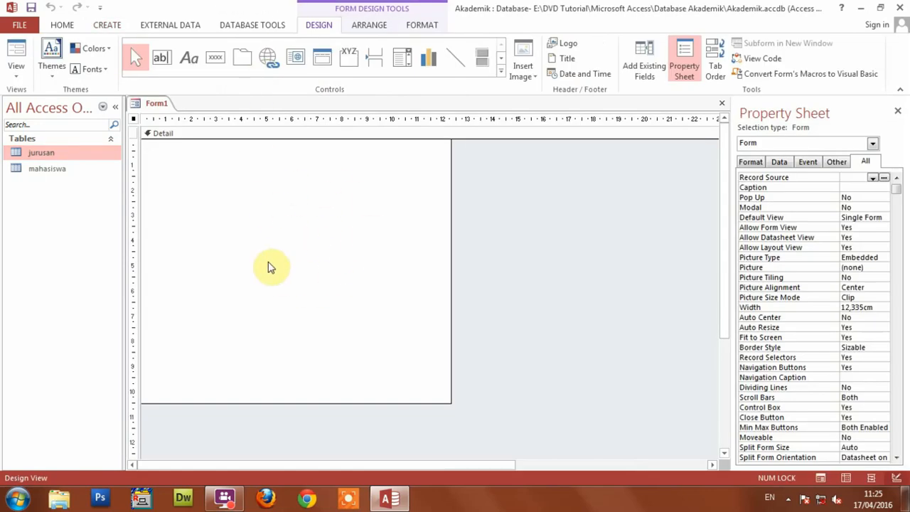
{"action": "left_click", "coordinate": [722, 103]}
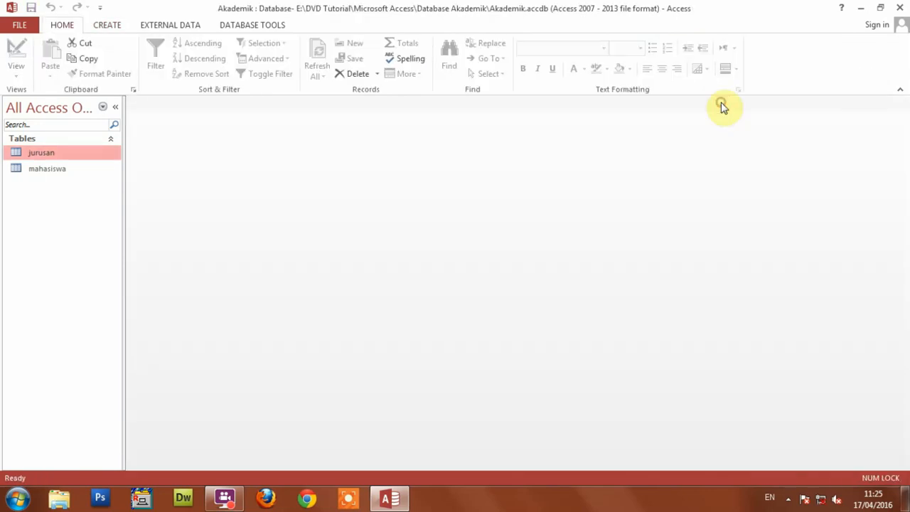
{"action": "left_click", "coordinate": [107, 24]}
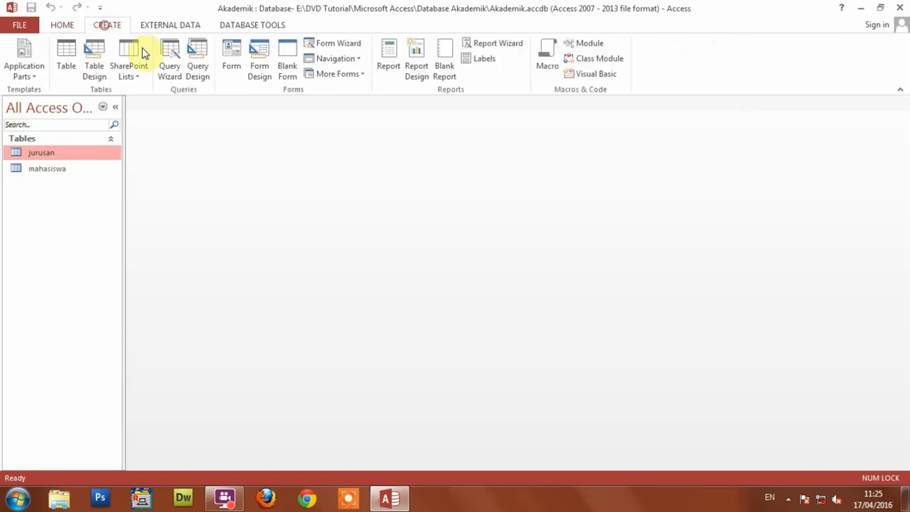
{"action": "left_click", "coordinate": [286, 69]}
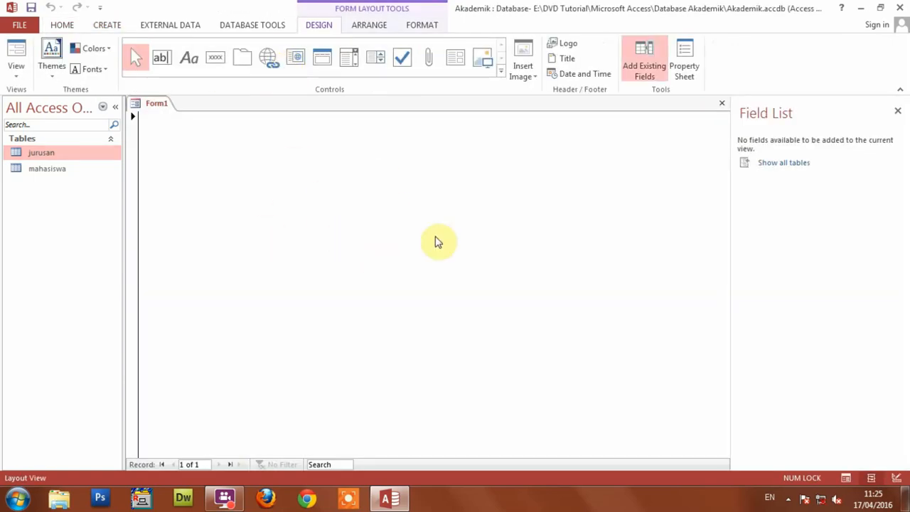
{"action": "left_click", "coordinate": [722, 103]}
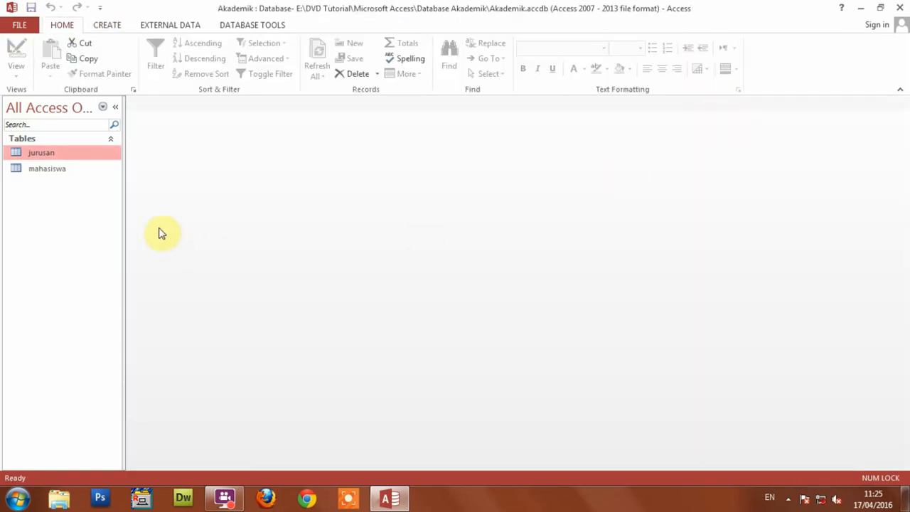
{"action": "left_click", "coordinate": [108, 25]}
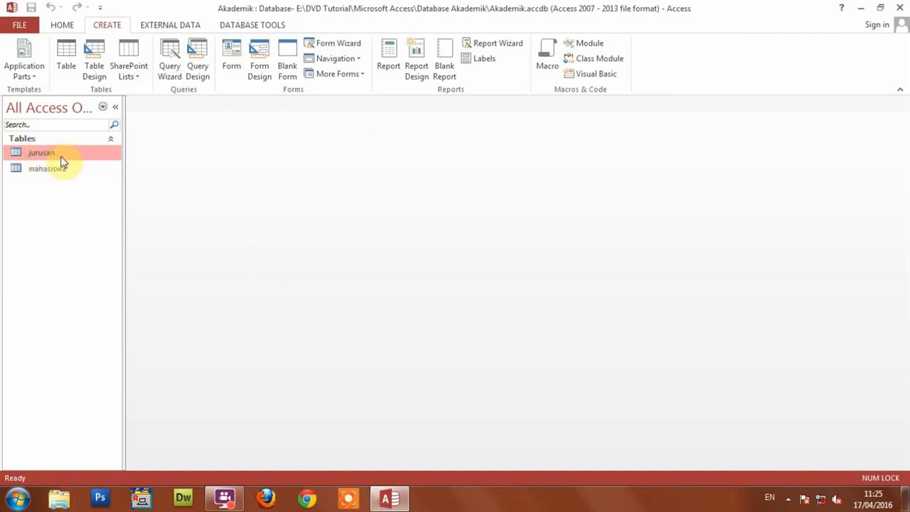
- Generate an automatic form from the jurusan table and save it as jurusan
{"action": "left_click", "coordinate": [233, 66]}
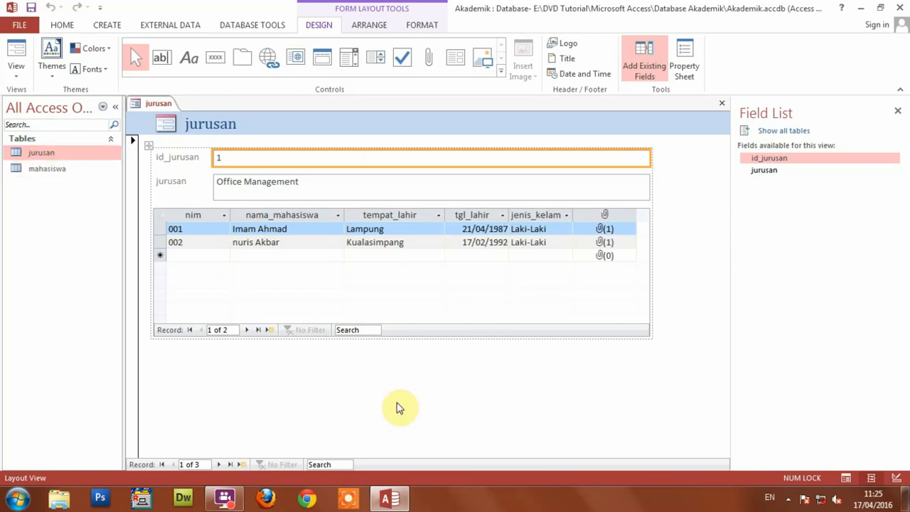
{"action": "left_click", "coordinate": [31, 8]}
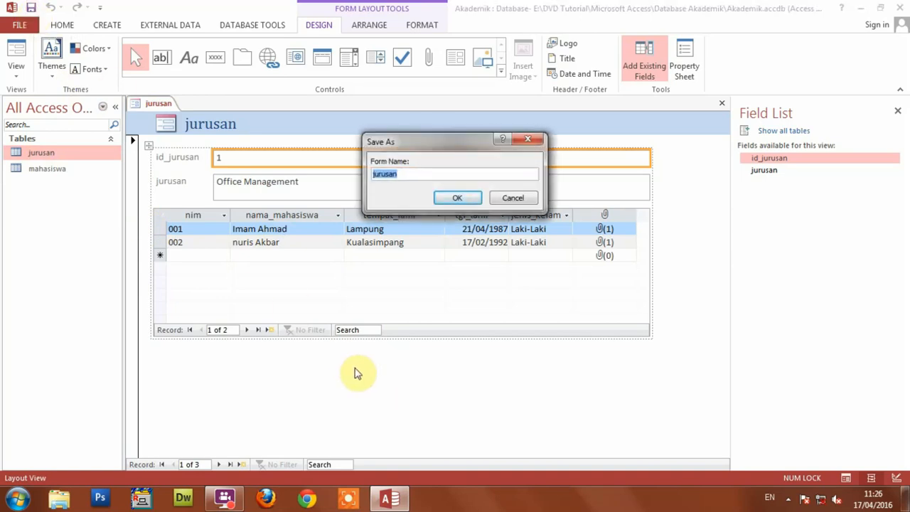
{"action": "key", "text": "Return"}
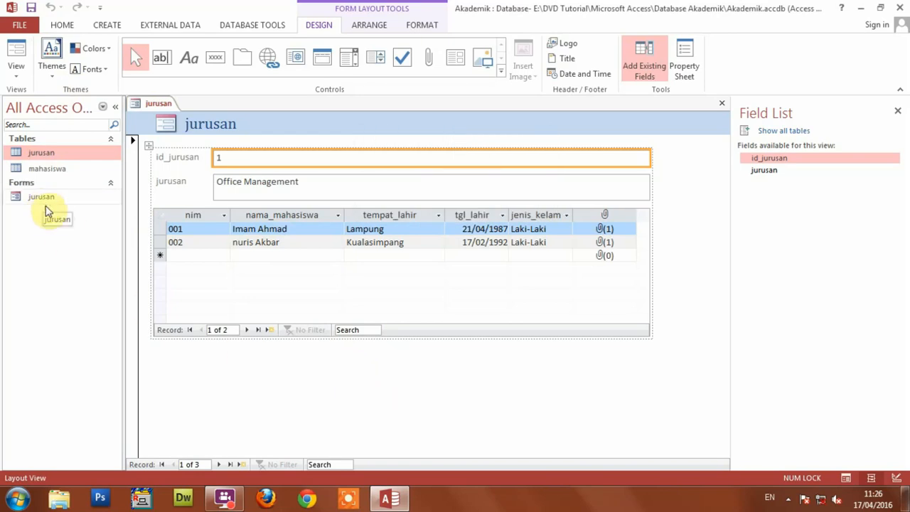
{"action": "left_click", "coordinate": [324, 388]}
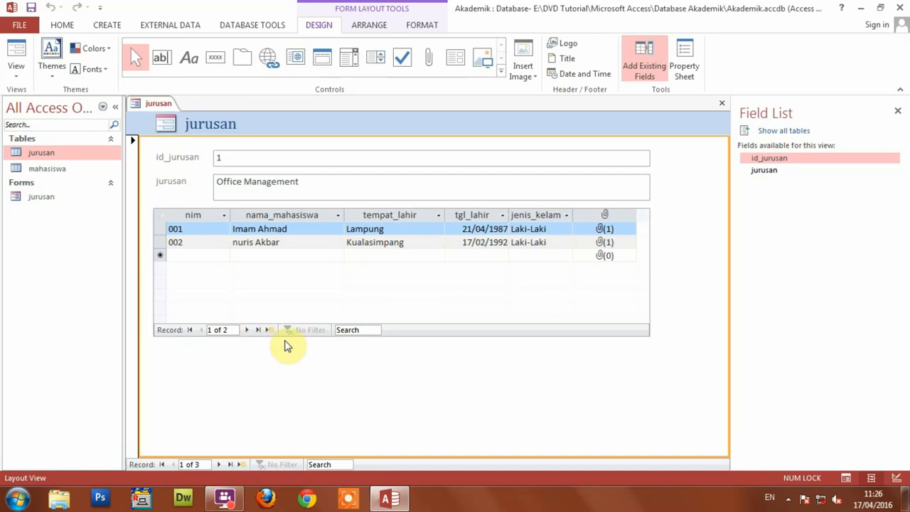
- Open and dismiss the form views list several times without changing the view
{"action": "left_click", "coordinate": [15, 75]}
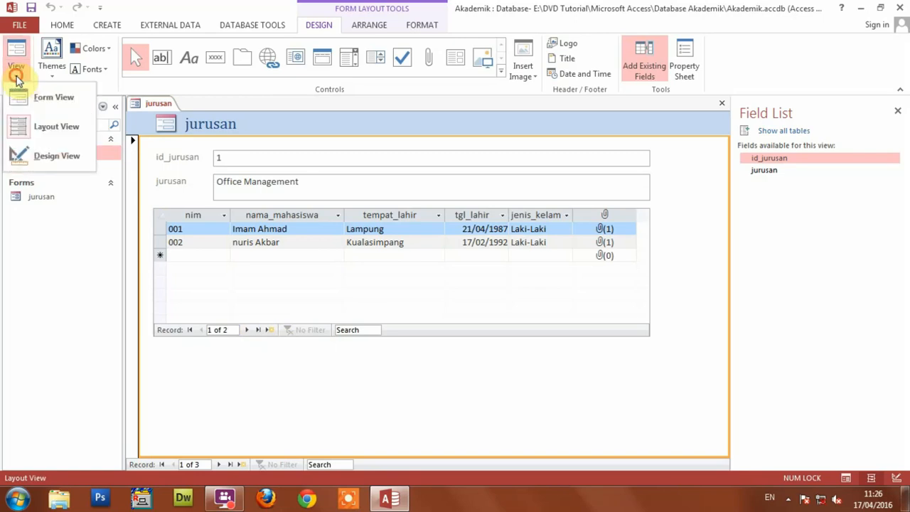
{"action": "left_click", "coordinate": [16, 75]}
{"action": "left_click", "coordinate": [16, 76]}
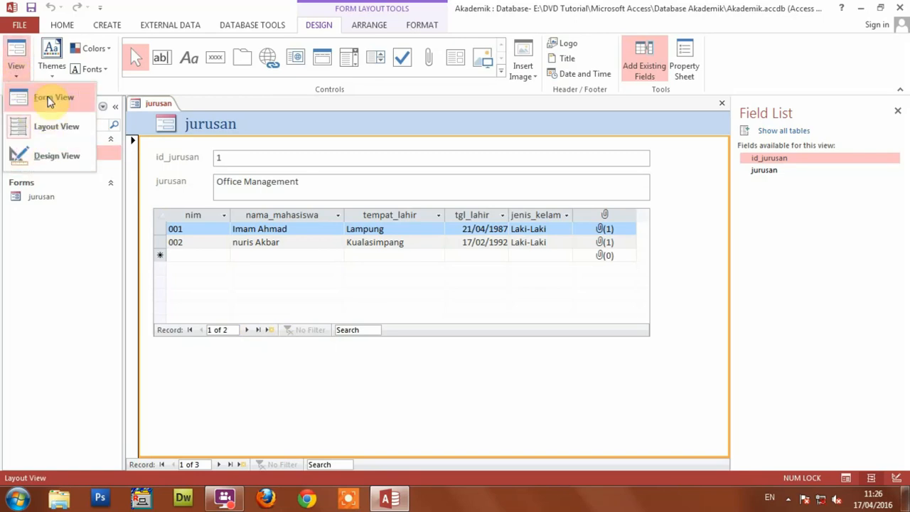
{"action": "left_click", "coordinate": [15, 75]}
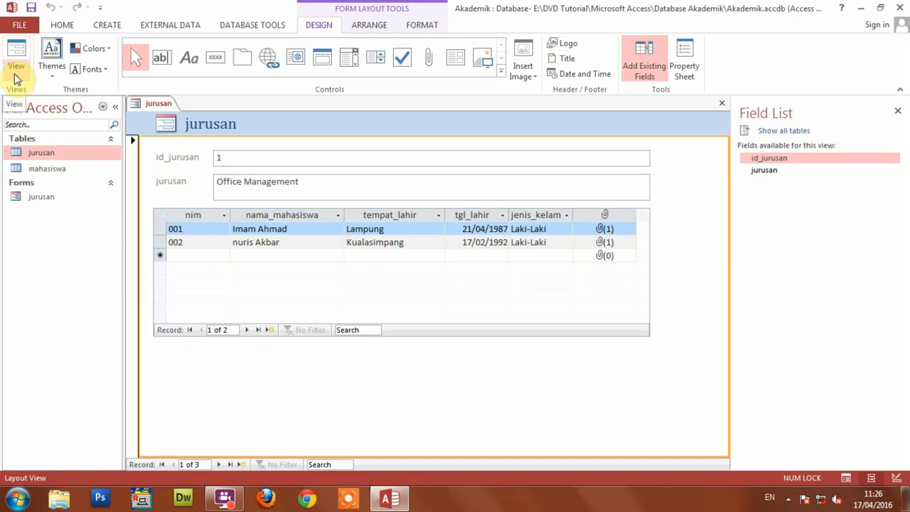
{"action": "left_click", "coordinate": [16, 76]}
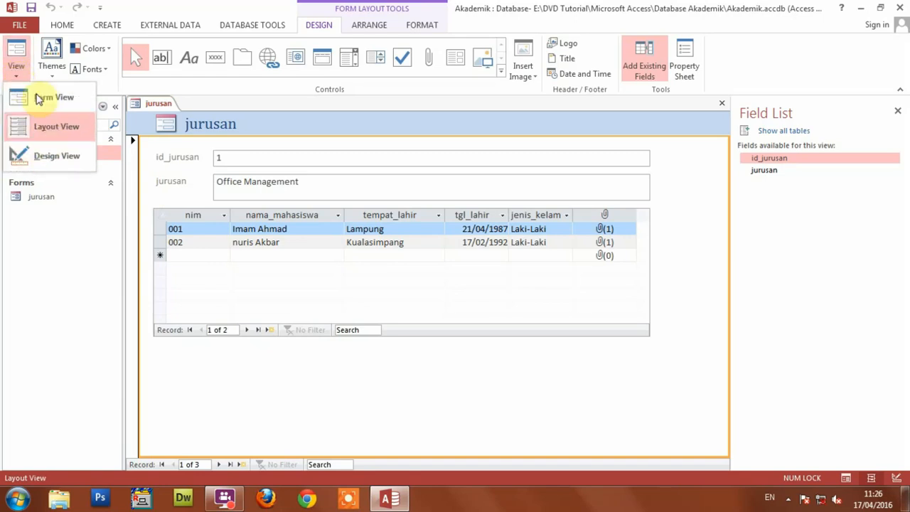
{"action": "left_click", "coordinate": [315, 398]}
{"action": "left_click", "coordinate": [17, 71]}
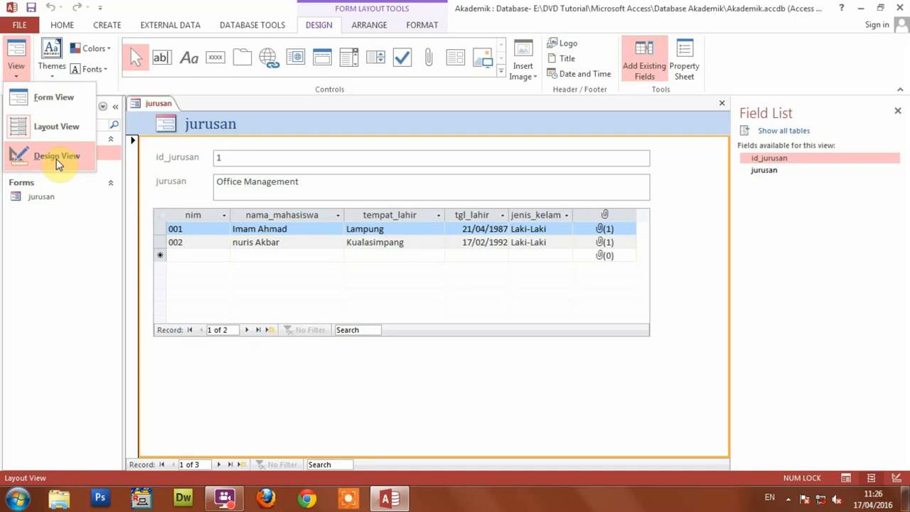
{"action": "left_click", "coordinate": [288, 400]}
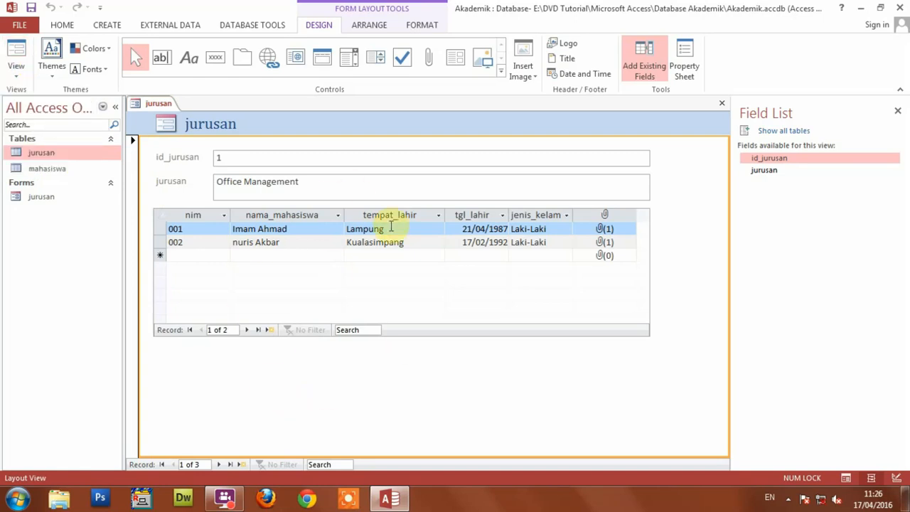
{"action": "left_click", "coordinate": [16, 72]}
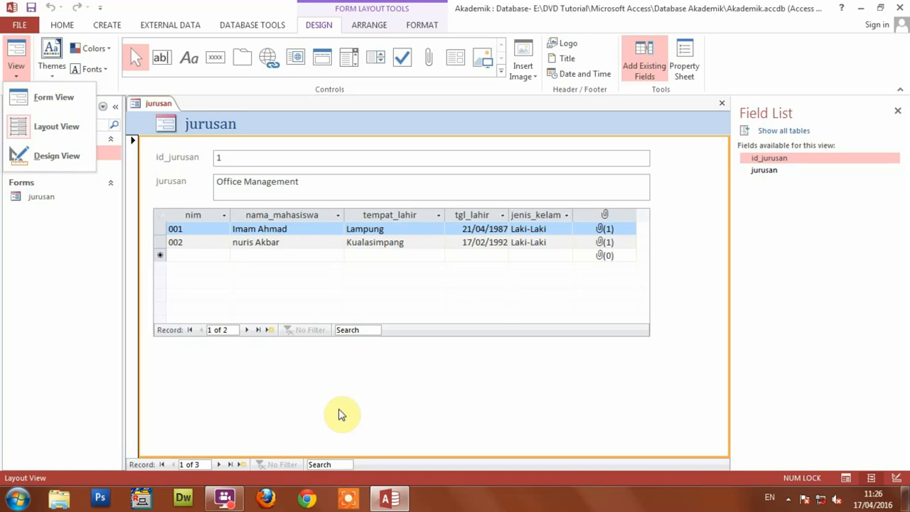
{"action": "left_click", "coordinate": [340, 415]}
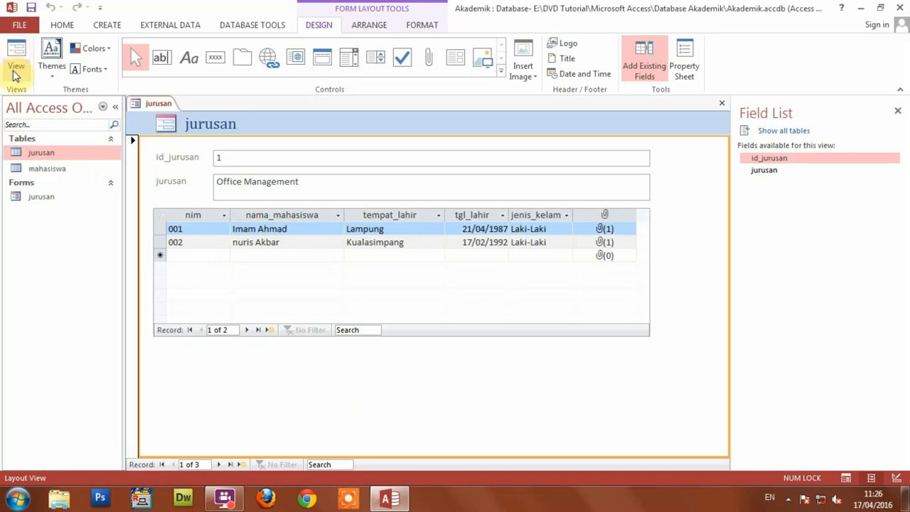
{"action": "left_click", "coordinate": [67, 26]}
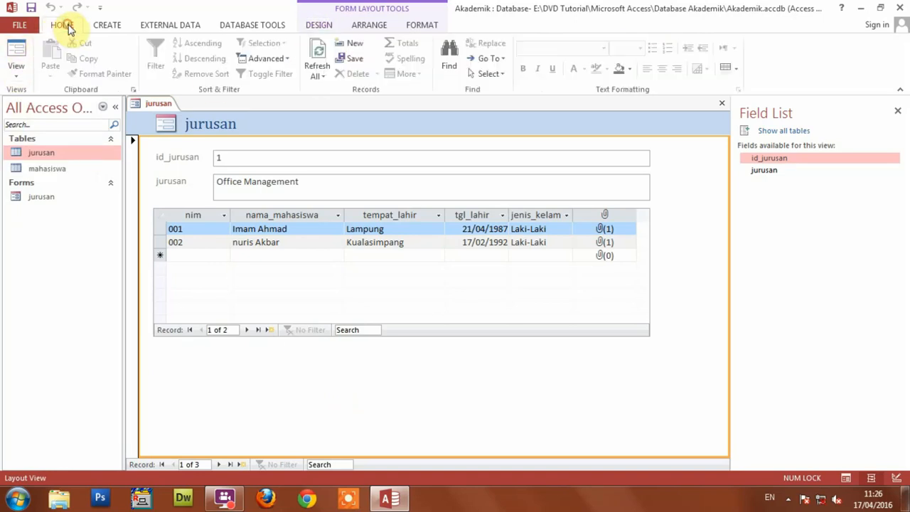
- Show the jurusan form in Form View, switch briefly to Design View, then return to Form View
{"action": "left_click", "coordinate": [18, 69]}
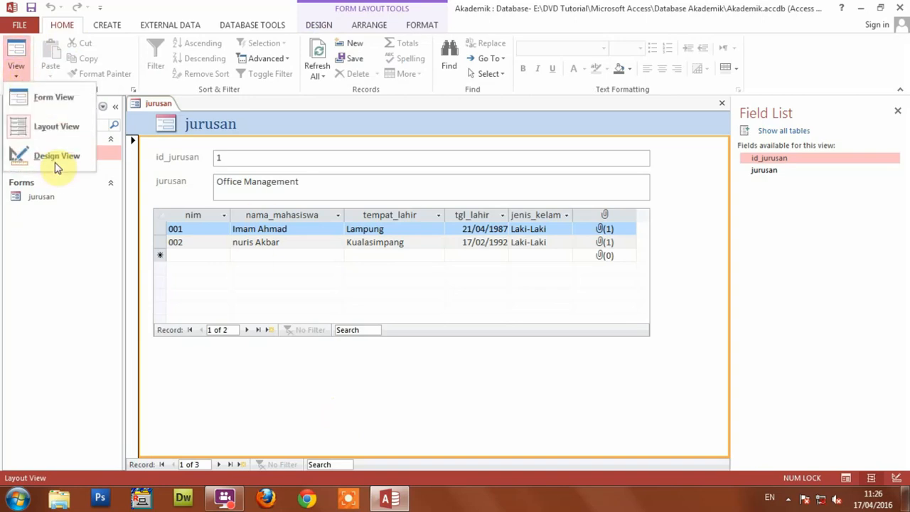
{"action": "left_click", "coordinate": [67, 98]}
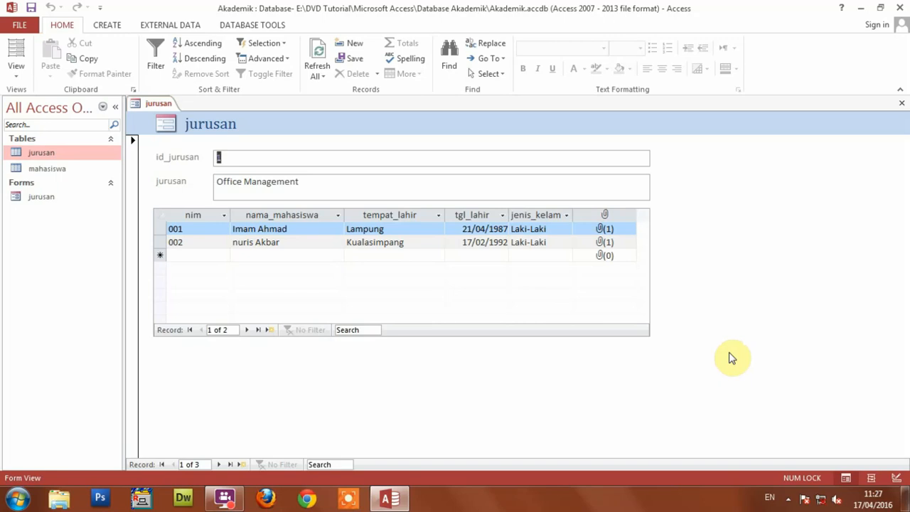
{"action": "left_click", "coordinate": [17, 71]}
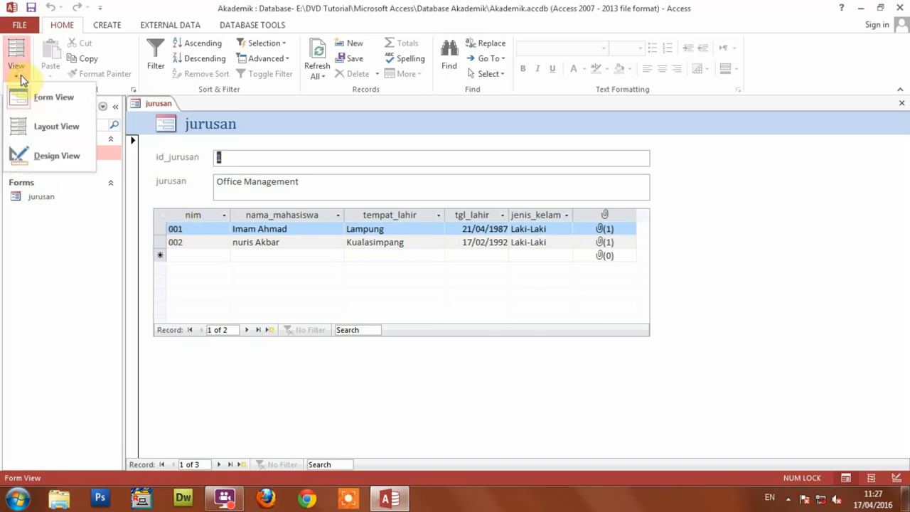
{"action": "left_click", "coordinate": [79, 157]}
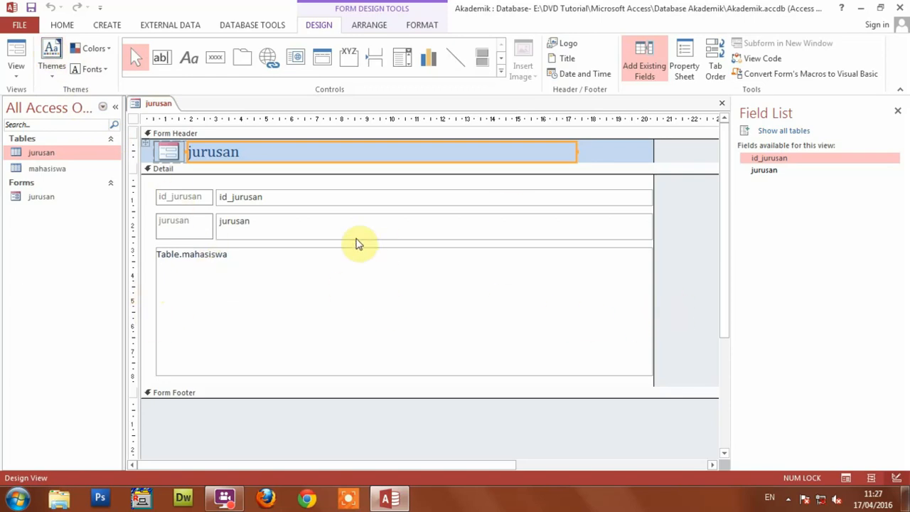
{"action": "left_click", "coordinate": [15, 59]}
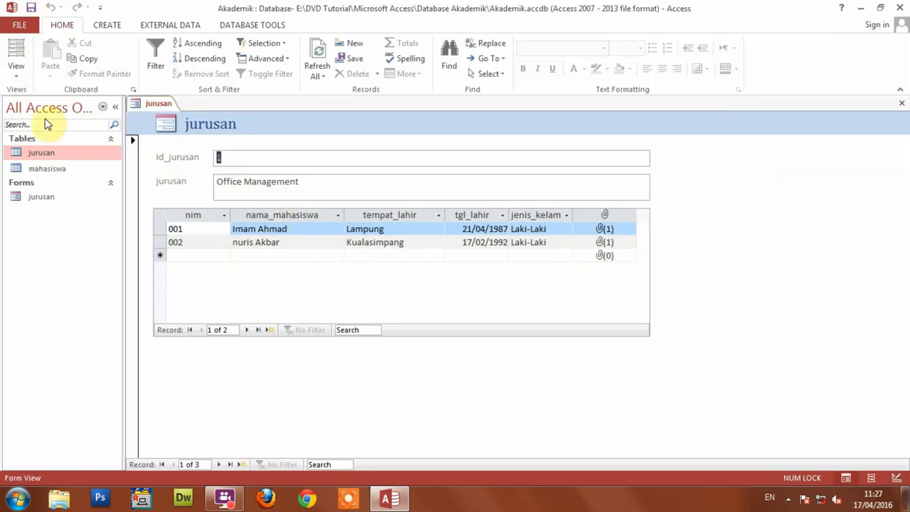
{"action": "left_click", "coordinate": [16, 73]}
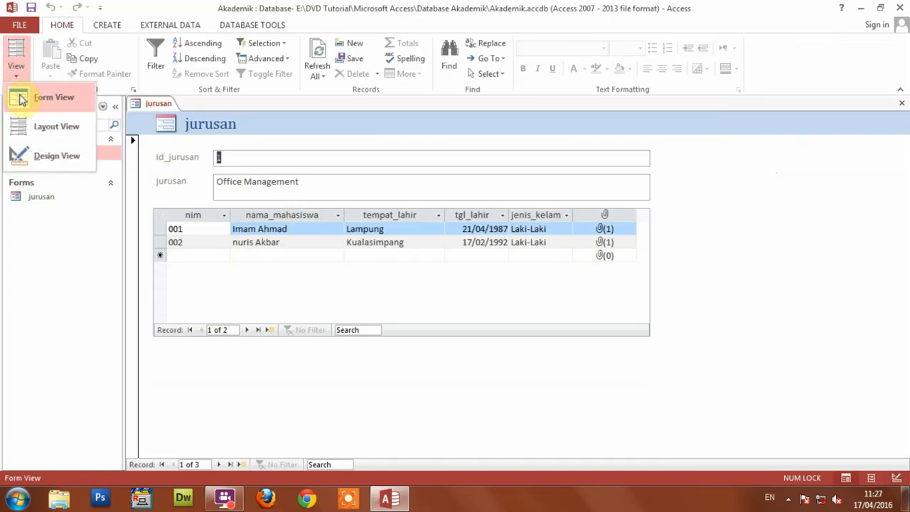
- Put the jurusan form in Design View, close the Field List, and expand the form footer
{"action": "left_click", "coordinate": [72, 161]}
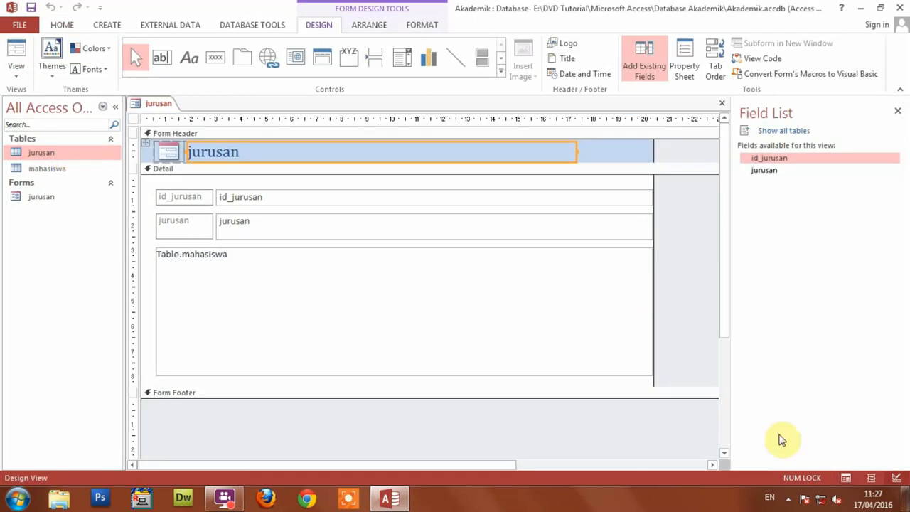
{"action": "left_click", "coordinate": [898, 111]}
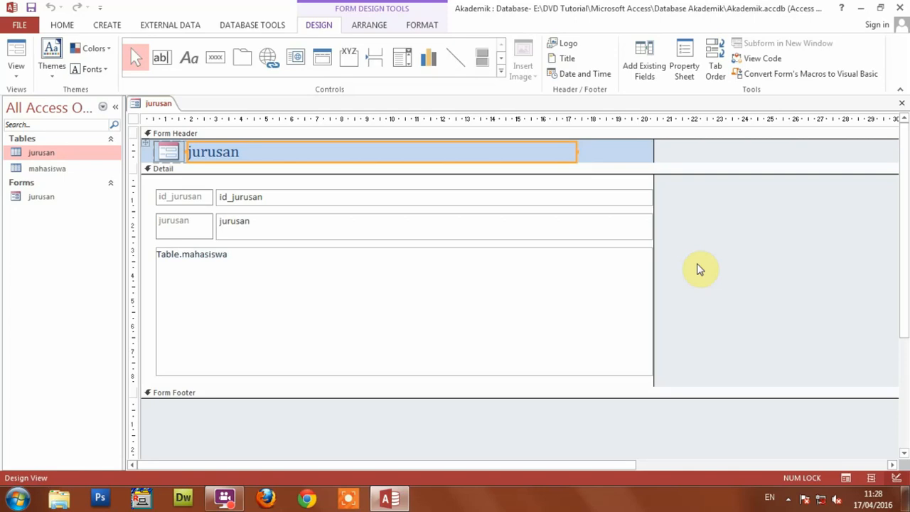
{"action": "left_click", "coordinate": [734, 294]}
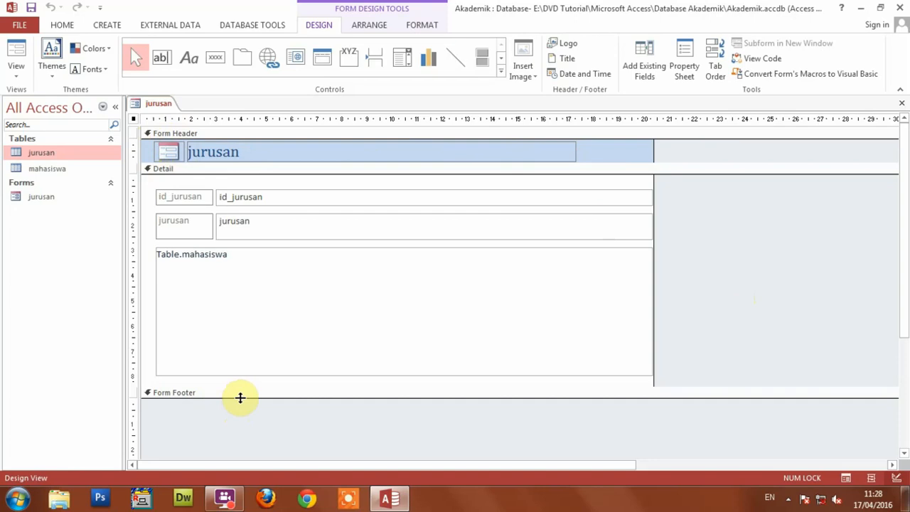
{"action": "mouse_move", "coordinate": [239, 398]}
{"action": "left_mouse_down"}
{"action": "mouse_move", "coordinate": [239, 423]}
{"action": "mouse_move", "coordinate": [243, 397]}
{"action": "left_mouse_up"}
{"action": "left_click", "coordinate": [609, 155]}
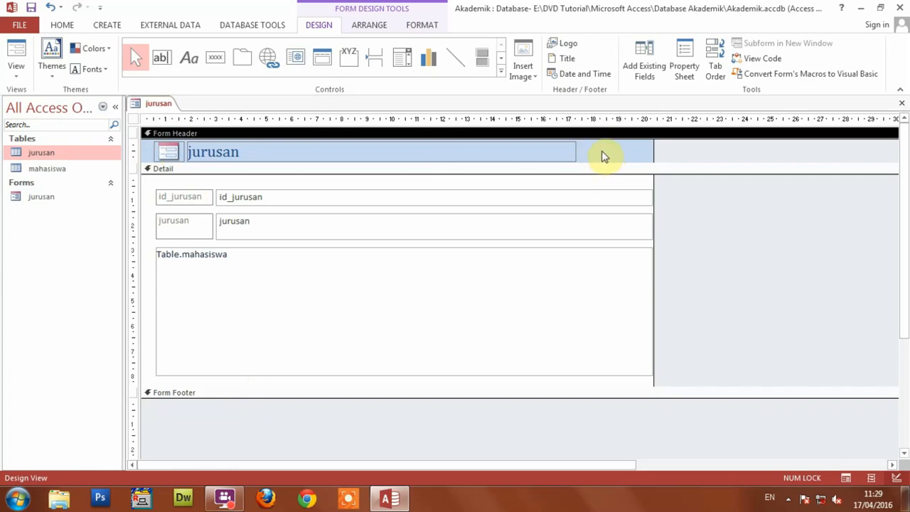
- Fill the form header with dark purple and select the word jurusan in the title
{"action": "right_click", "coordinate": [603, 156]}
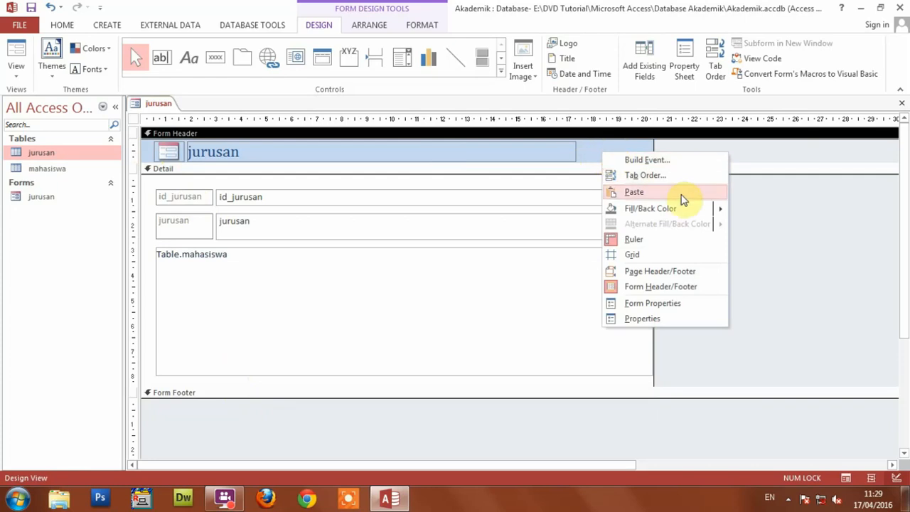
{"action": "mouse_move", "coordinate": [719, 212]}
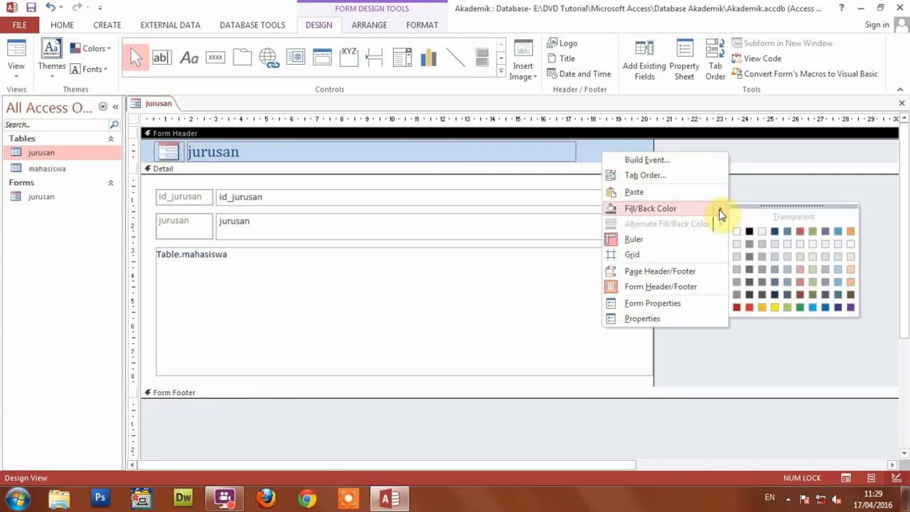
{"action": "left_click", "coordinate": [826, 295]}
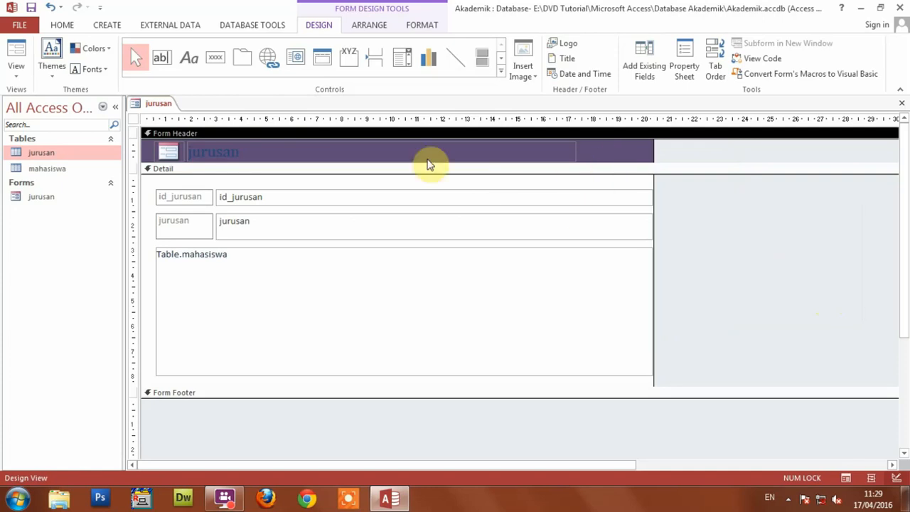
{"action": "left_click", "coordinate": [223, 155]}
{"action": "double_click", "coordinate": [253, 154]}
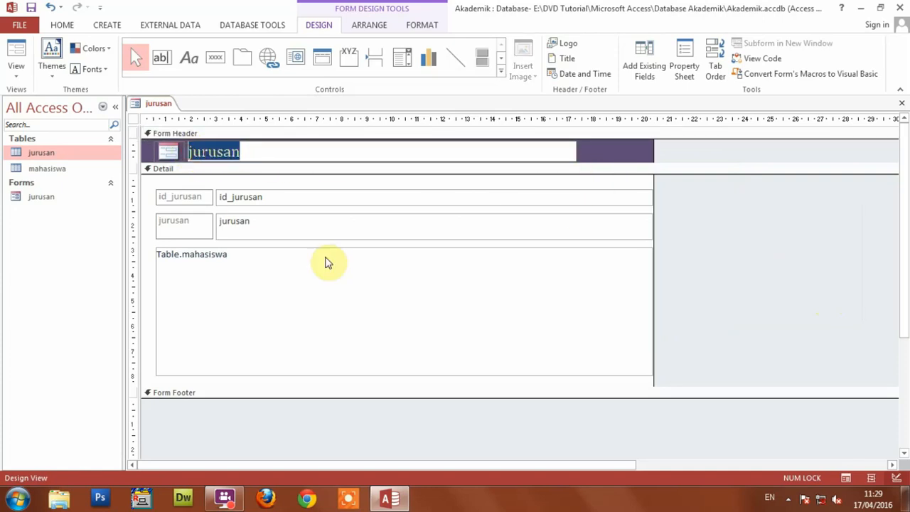
- Retype the header title as 'Data Jurusan' with a capital J and select the text
{"action": "type", "text": "Data jurusan"}
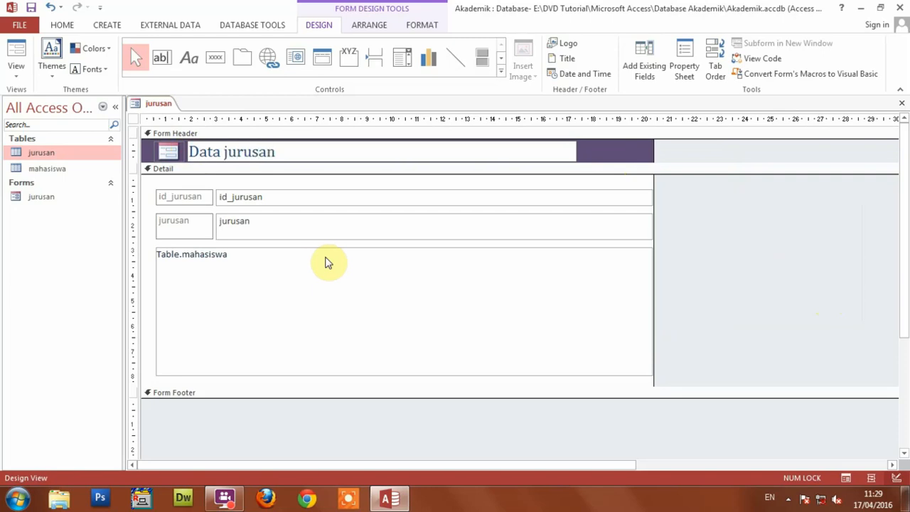
{"action": "key", "text": "Left"}
{"action": "key", "text": "Left"}
{"action": "key", "text": "Left"}
{"action": "key", "text": "Left"}
{"action": "key", "text": "Left"}
{"action": "key", "text": "Left"}
{"action": "key", "text": "BackSpace"}
{"action": "type", "text": "J"}
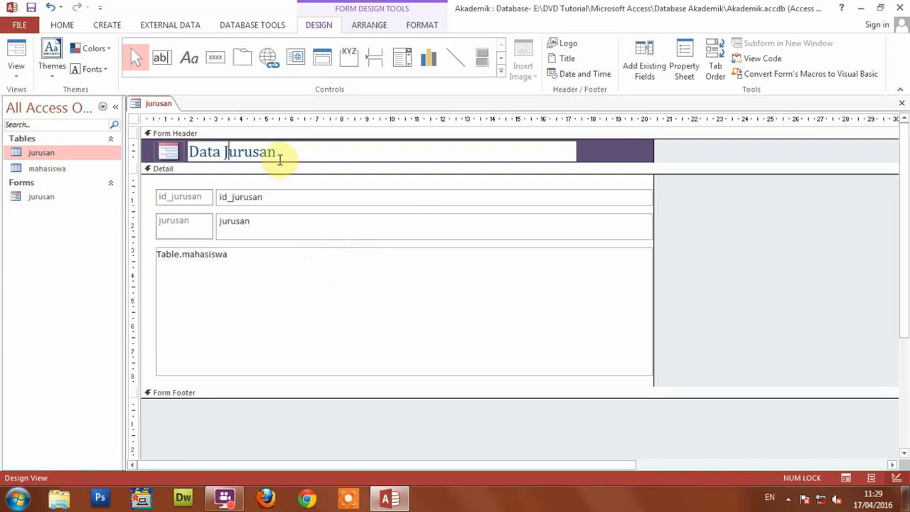
{"action": "left_click_drag", "start_coordinate": [279, 152], "coordinate": [187, 151]}
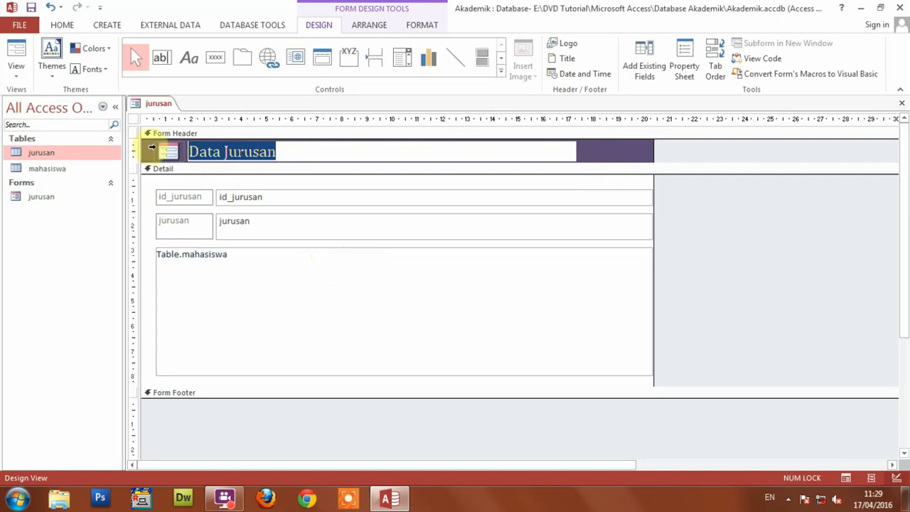
{"action": "left_click", "coordinate": [62, 26]}
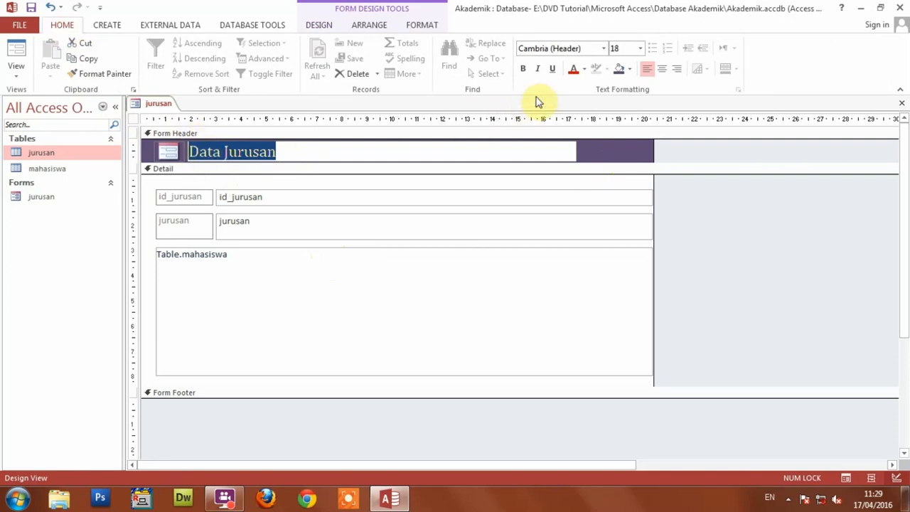
{"action": "left_click", "coordinate": [584, 70]}
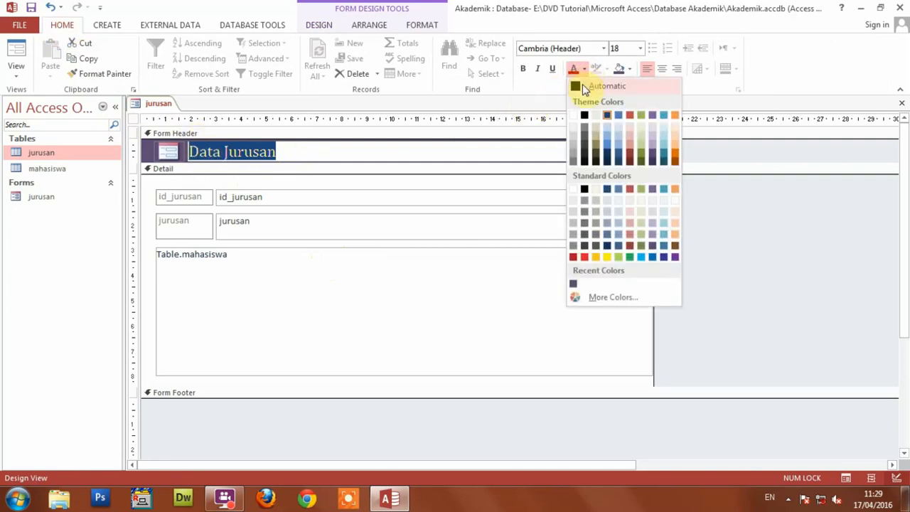
{"action": "left_click", "coordinate": [574, 116]}
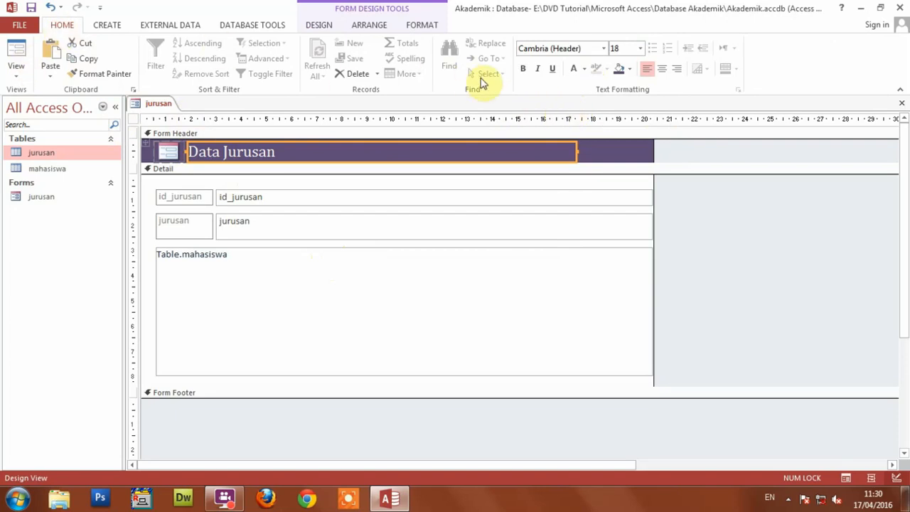
{"action": "left_click", "coordinate": [585, 69]}
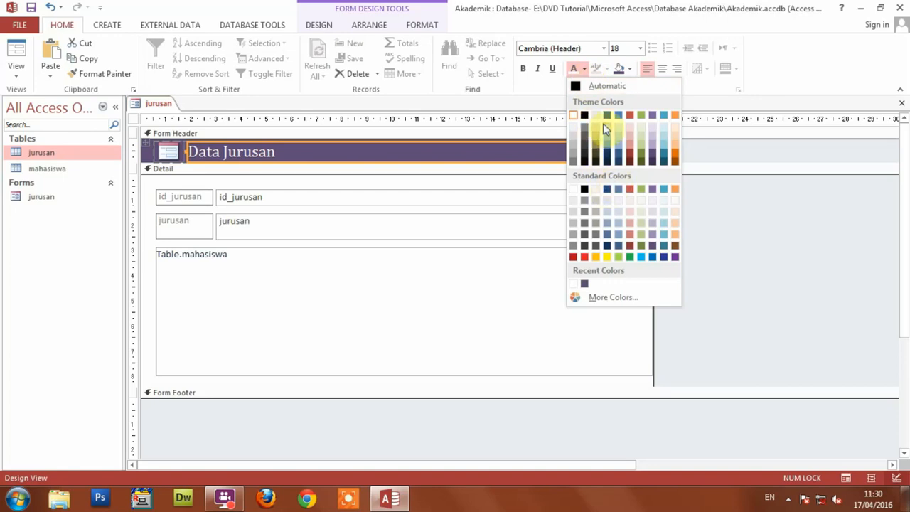
{"action": "left_click", "coordinate": [585, 70]}
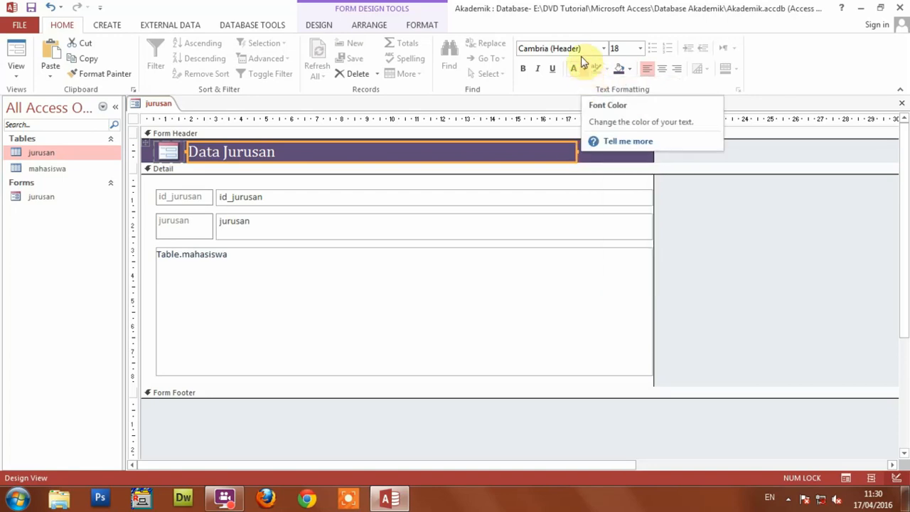
{"action": "left_click", "coordinate": [577, 48]}
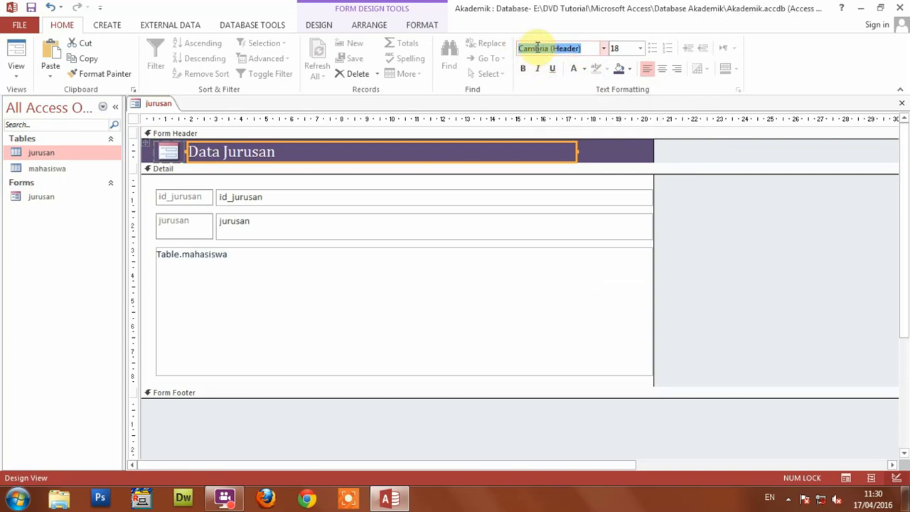
{"action": "type", "text": "Tahoma"}
{"action": "key", "text": "Tab"}
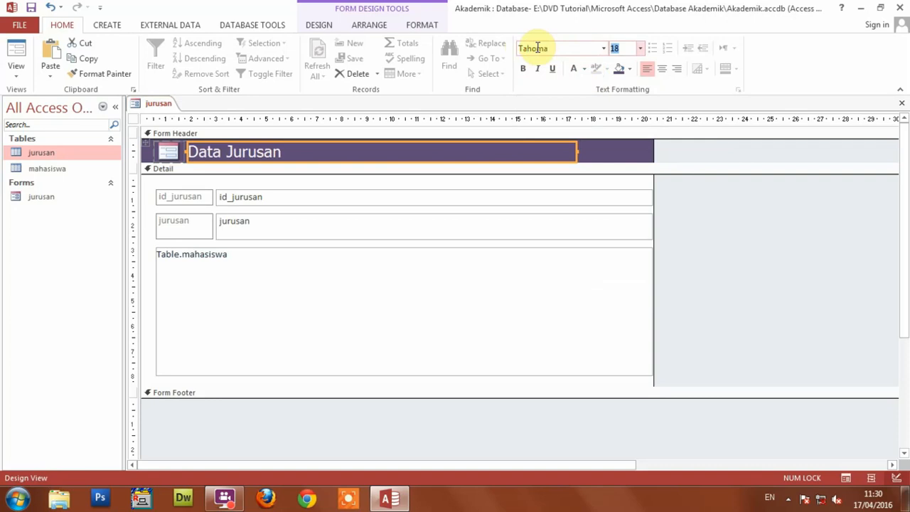
{"action": "key", "text": "Return"}
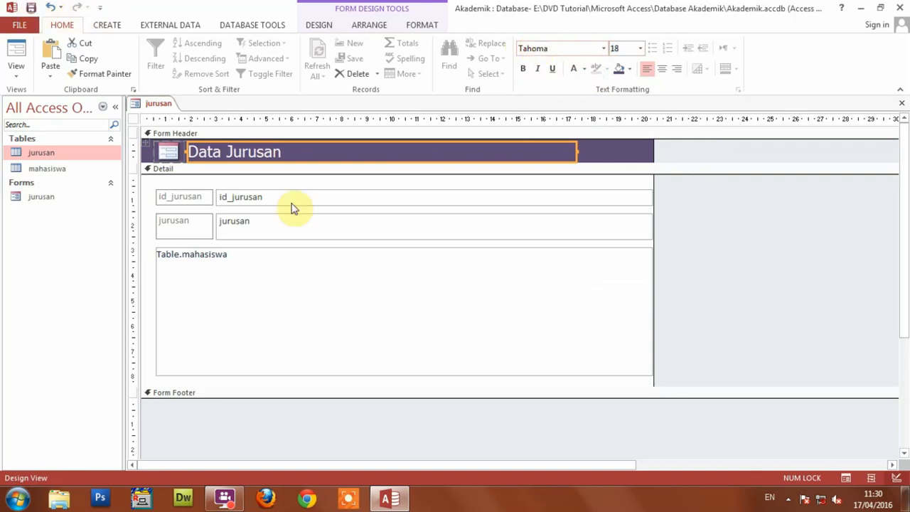
{"action": "left_click", "coordinate": [752, 274]}
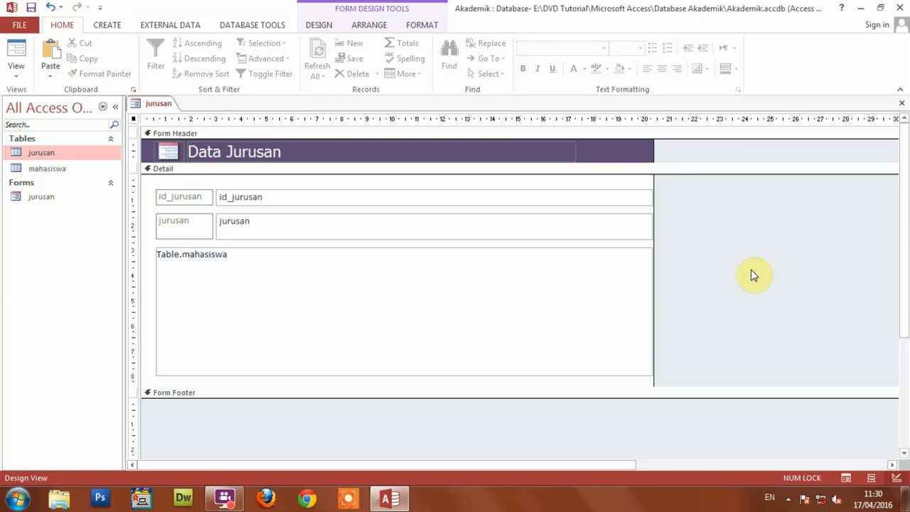
{"action": "left_click", "coordinate": [535, 153]}
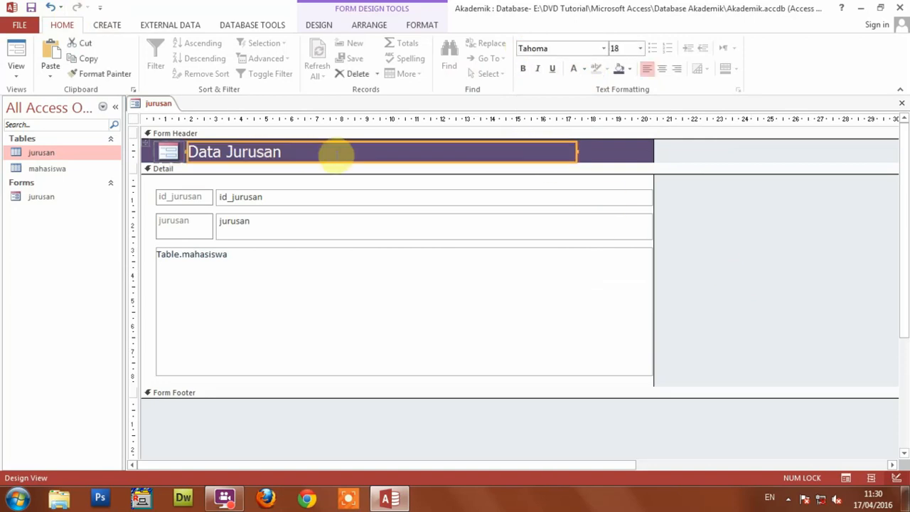
{"action": "left_click_drag", "start_coordinate": [577, 152], "coordinate": [335, 151]}
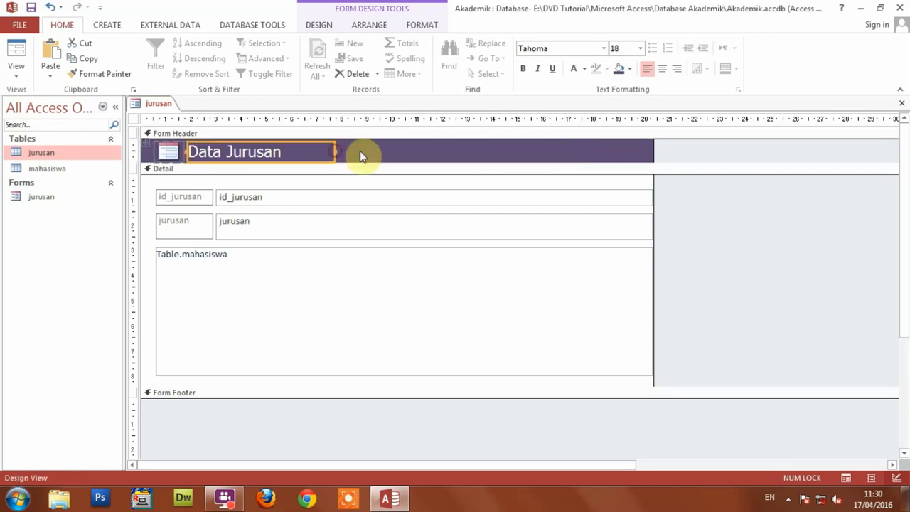
{"action": "left_click", "coordinate": [381, 151]}
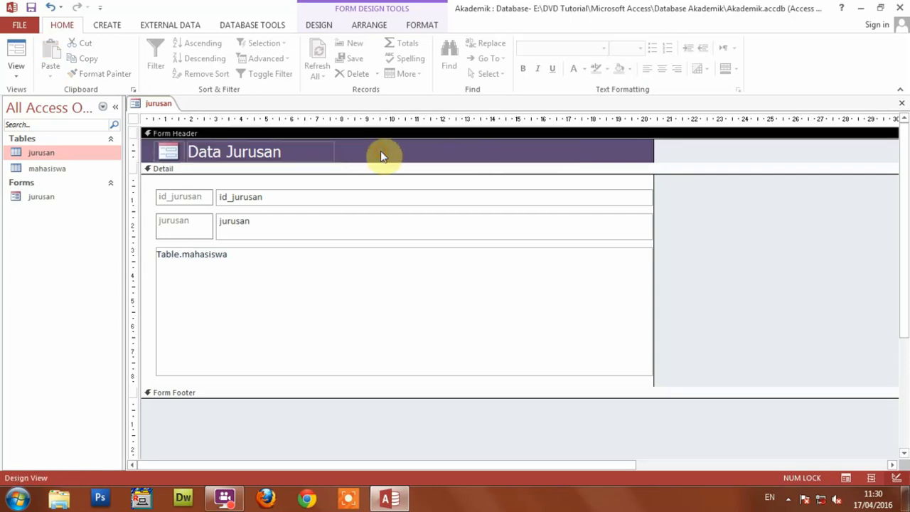
{"action": "left_click", "coordinate": [32, 8]}
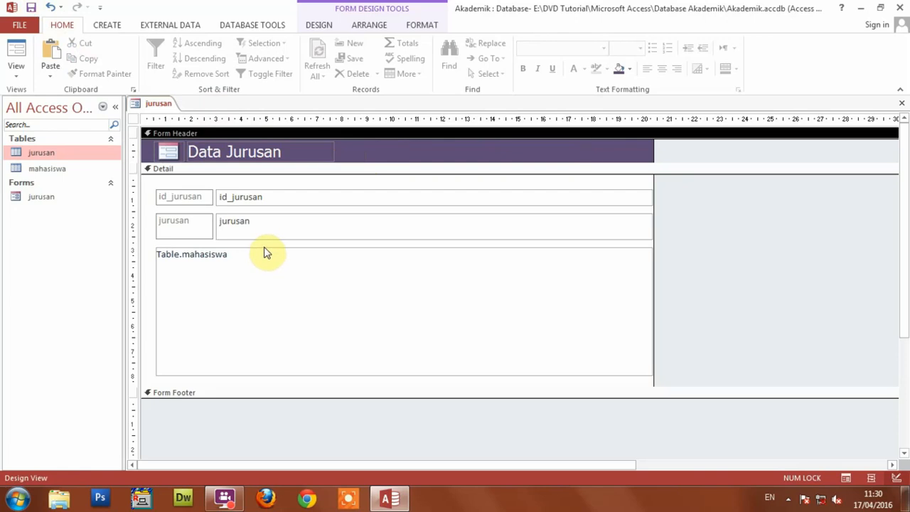
- Select the header logo and show its Property Sheet in a widened pane
{"action": "left_click", "coordinate": [162, 151]}
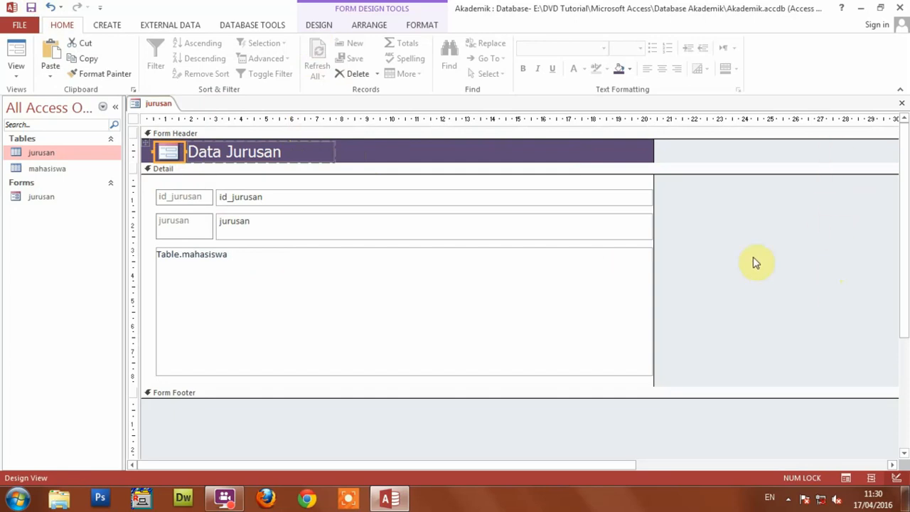
{"action": "left_click", "coordinate": [319, 25]}
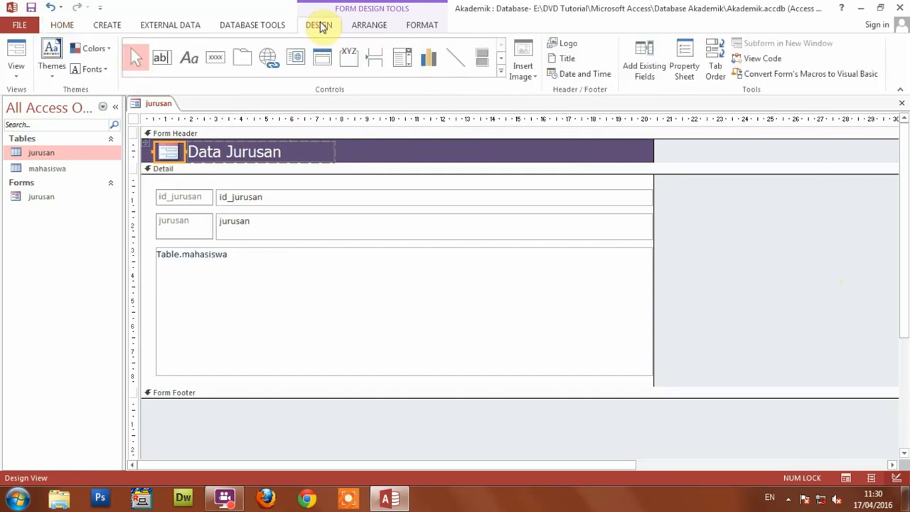
{"action": "left_click", "coordinate": [688, 71]}
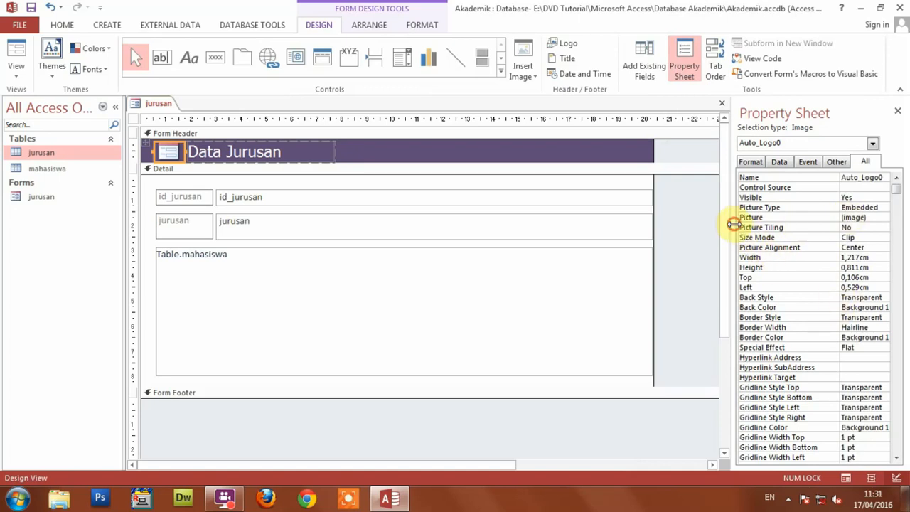
{"action": "left_click_drag", "start_coordinate": [734, 224], "coordinate": [702, 224]}
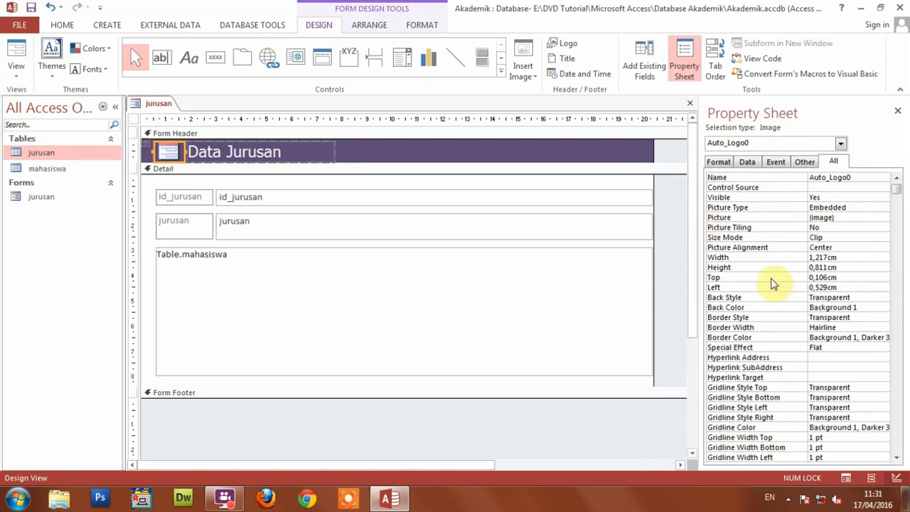
- Inspect properties of the header, title label and id_jurusan controls, then reselect the logo
{"action": "left_click", "coordinate": [367, 158]}
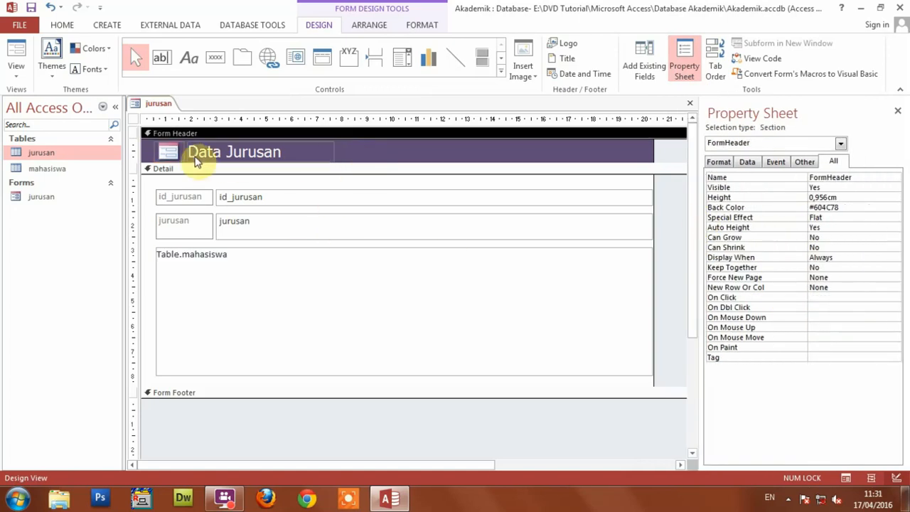
{"action": "left_click", "coordinate": [169, 152]}
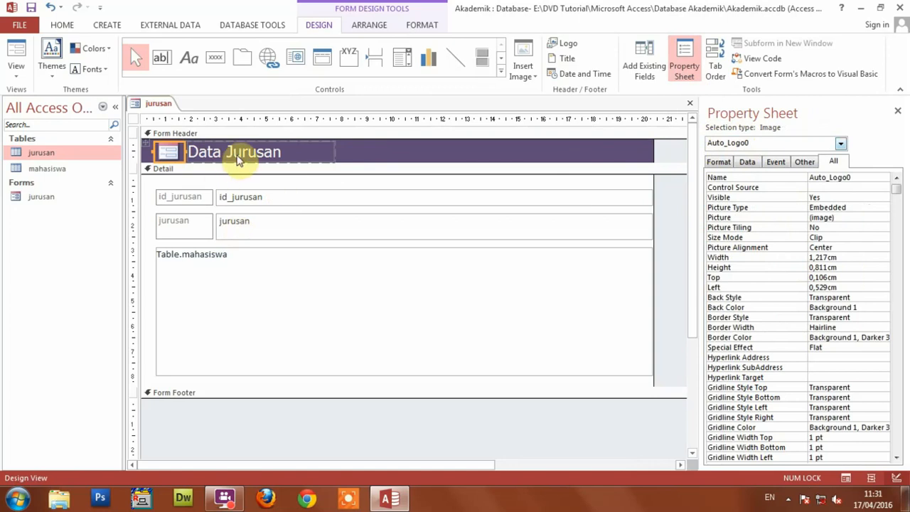
{"action": "left_click", "coordinate": [239, 159]}
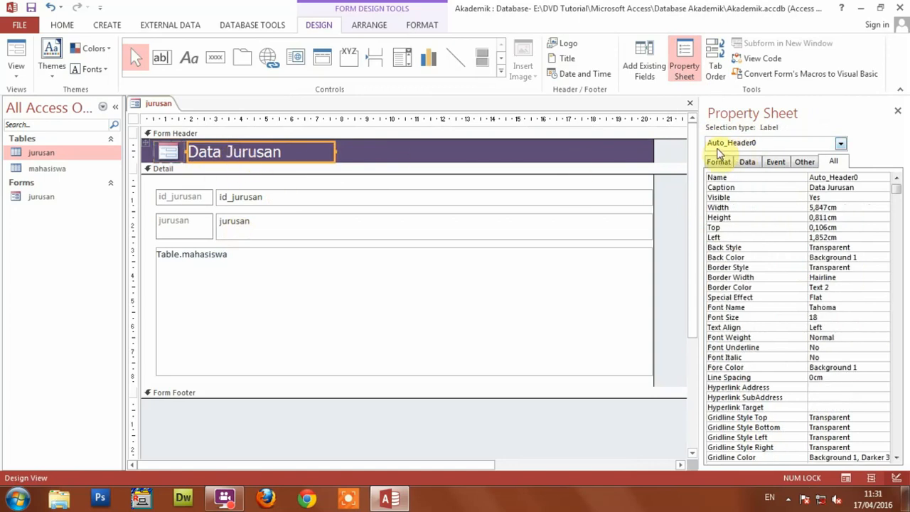
{"action": "left_click", "coordinate": [191, 205]}
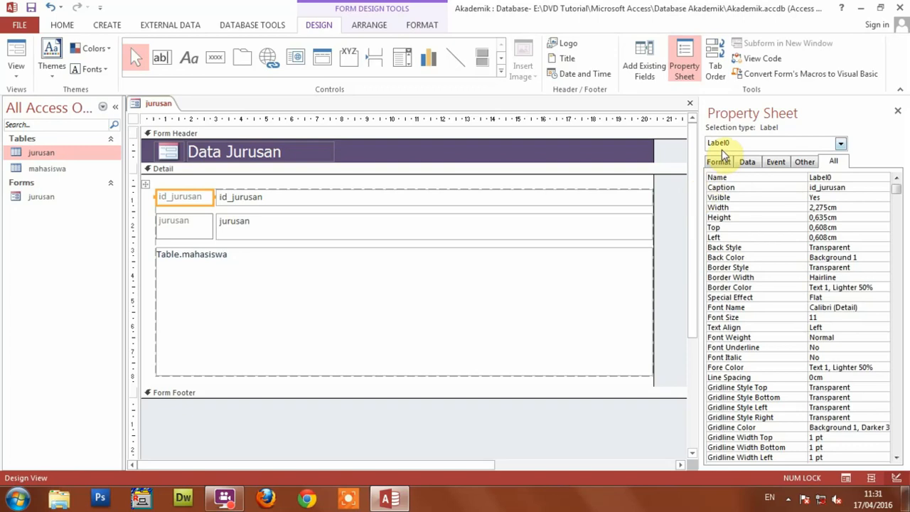
{"action": "left_click", "coordinate": [313, 197]}
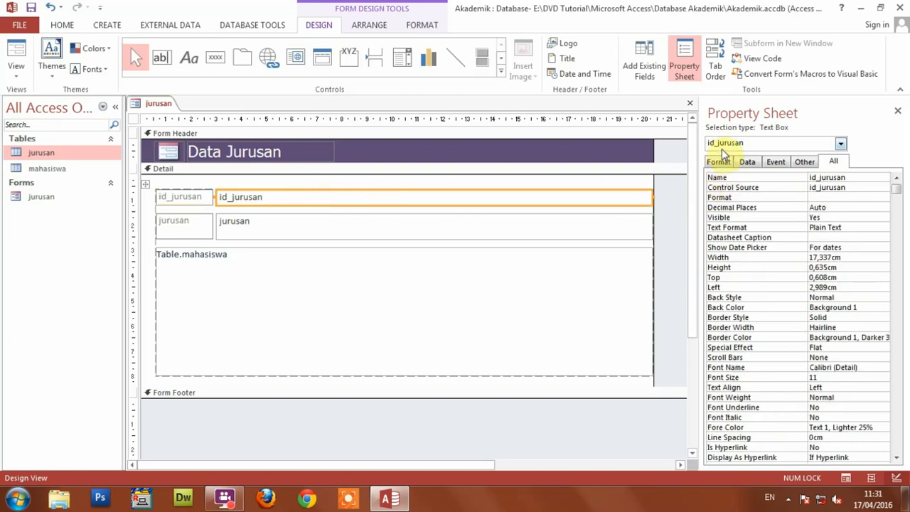
{"action": "left_click", "coordinate": [164, 155]}
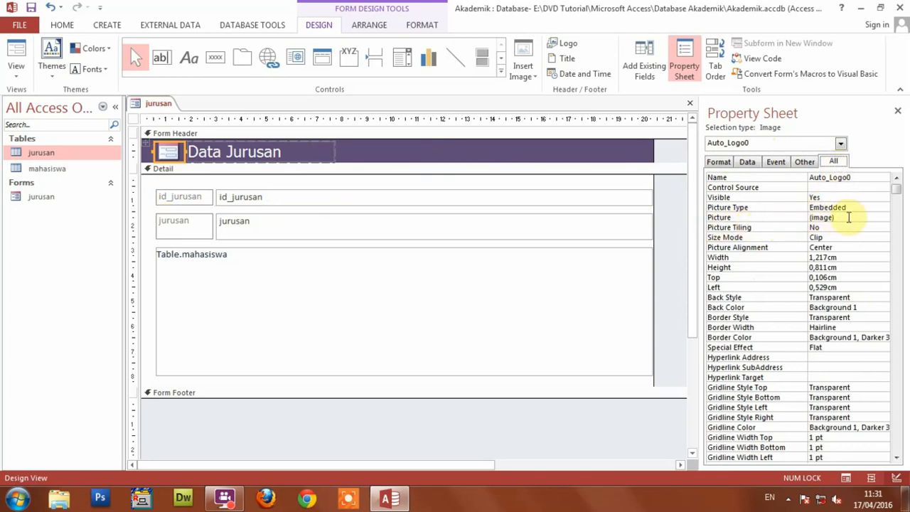
- Replace the header logo picture with kategori.png and save the form
{"action": "left_click", "coordinate": [849, 217]}
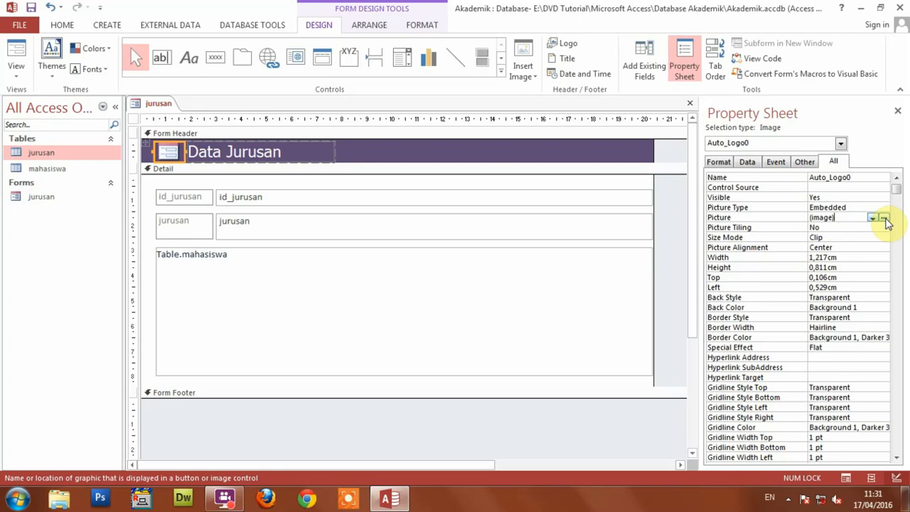
{"action": "left_click", "coordinate": [884, 218]}
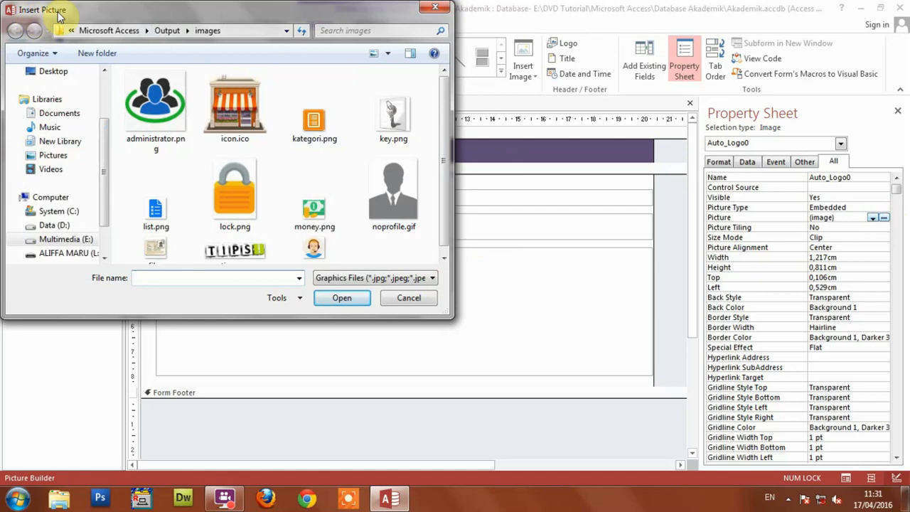
{"action": "left_click_drag", "start_coordinate": [452, 319], "coordinate": [487, 346]}
{"action": "left_click_drag", "start_coordinate": [331, 21], "coordinate": [367, 23]}
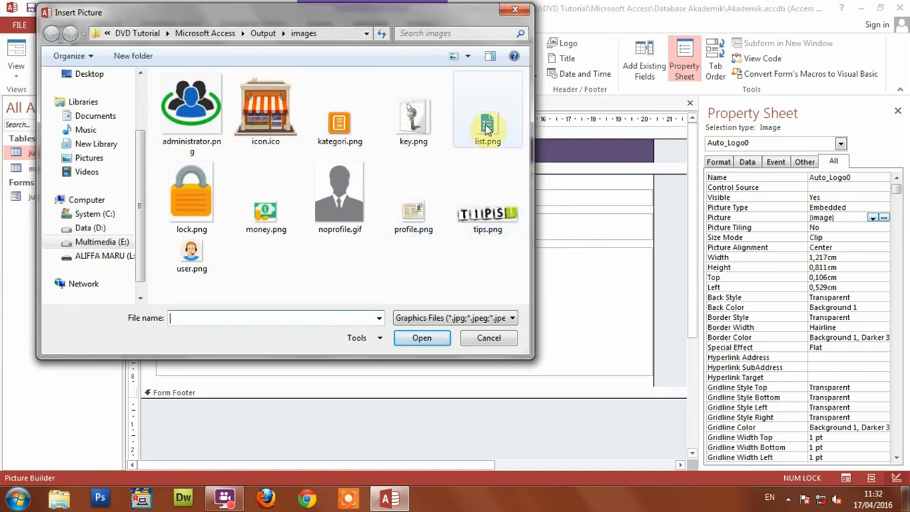
{"action": "left_click", "coordinate": [346, 132]}
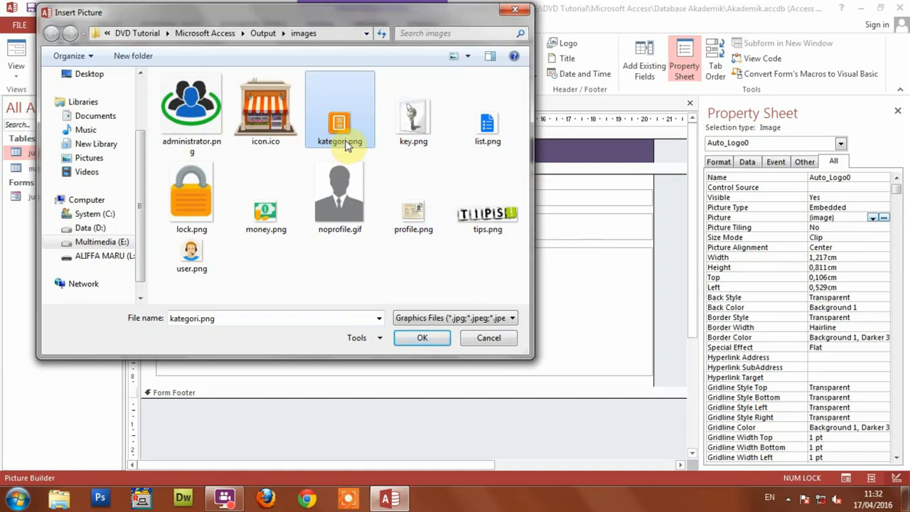
{"action": "left_click", "coordinate": [422, 340]}
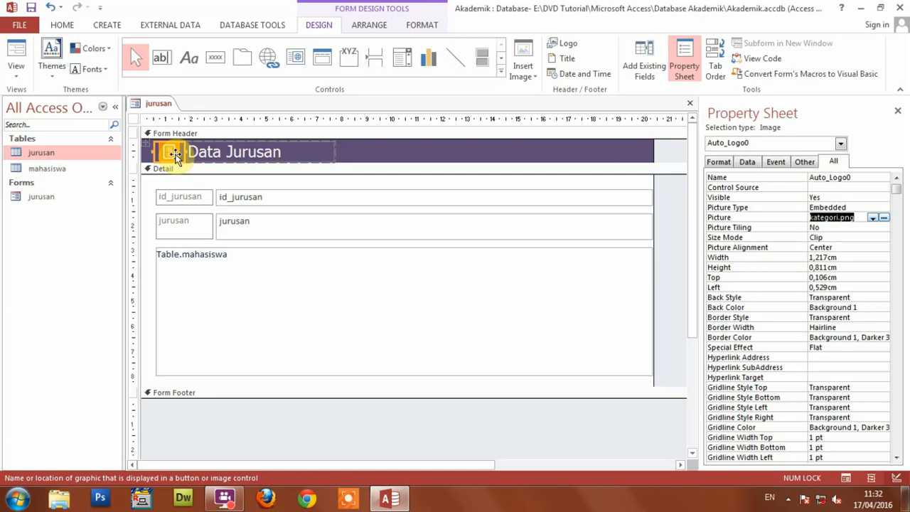
{"action": "left_click", "coordinate": [377, 157]}
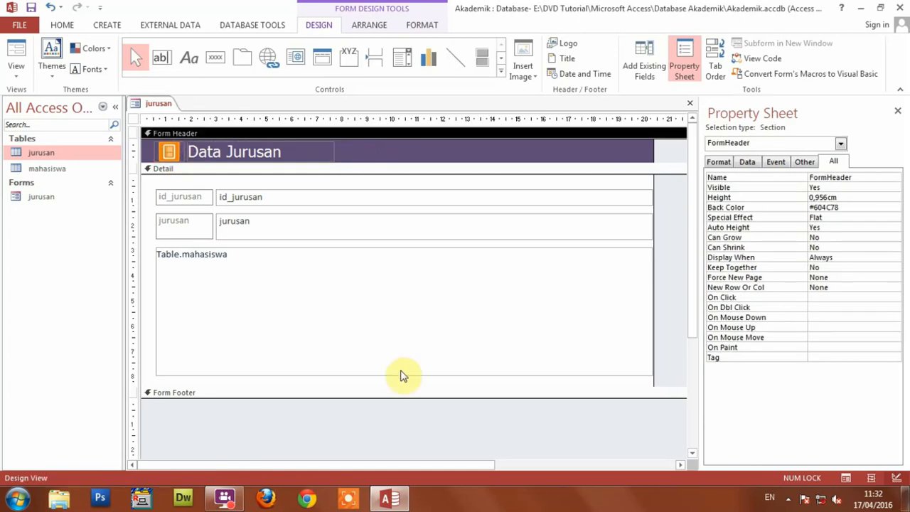
{"action": "left_click", "coordinate": [31, 9]}
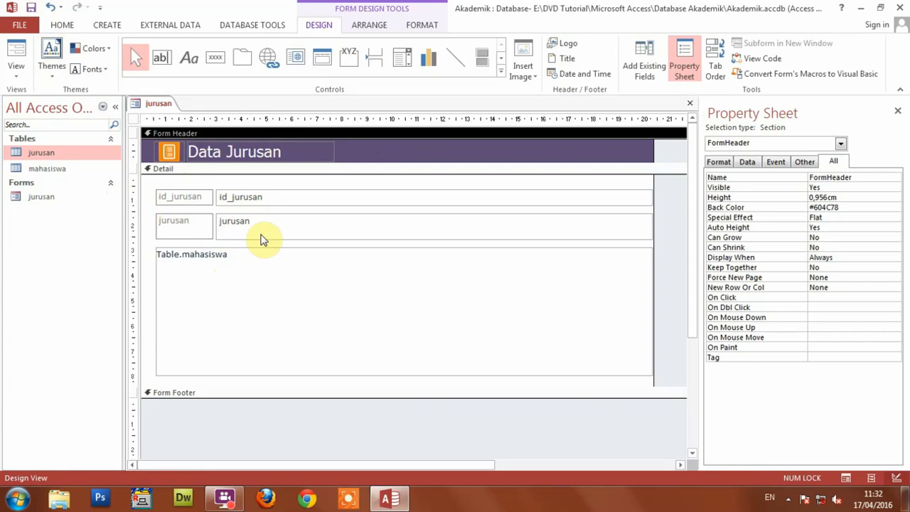
- Format all Detail section labels and fields as Tahoma, size 10, with Automatic font colour
{"action": "left_click_drag", "start_coordinate": [150, 183], "coordinate": [431, 344]}
{"action": "left_click", "coordinate": [165, 180]}
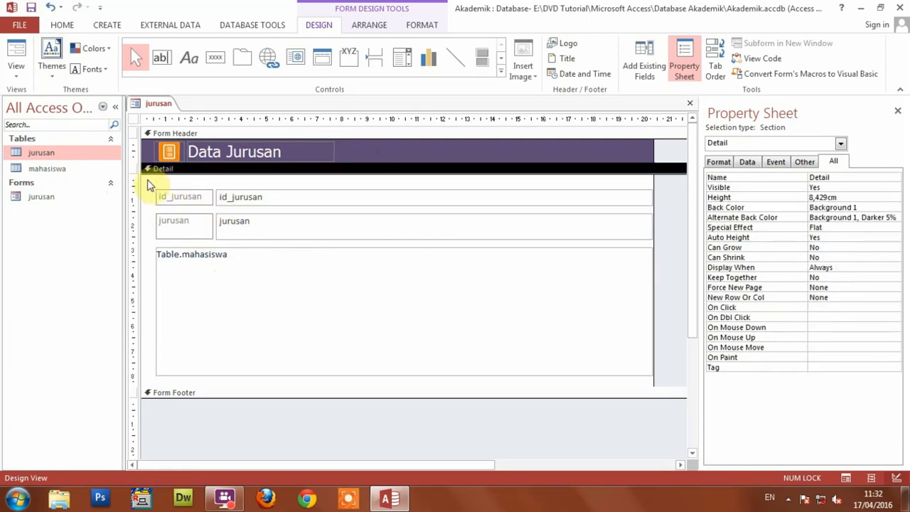
{"action": "left_click_drag", "start_coordinate": [148, 182], "coordinate": [298, 302]}
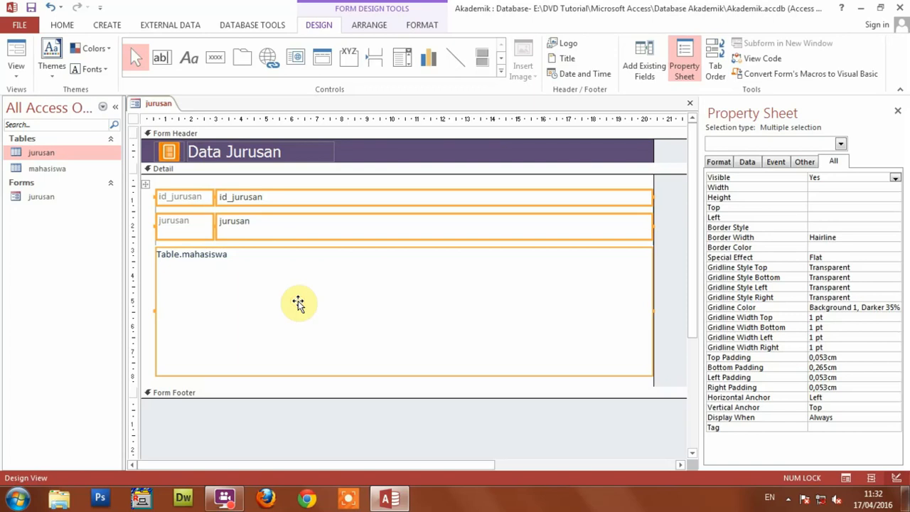
{"action": "left_click", "coordinate": [64, 26]}
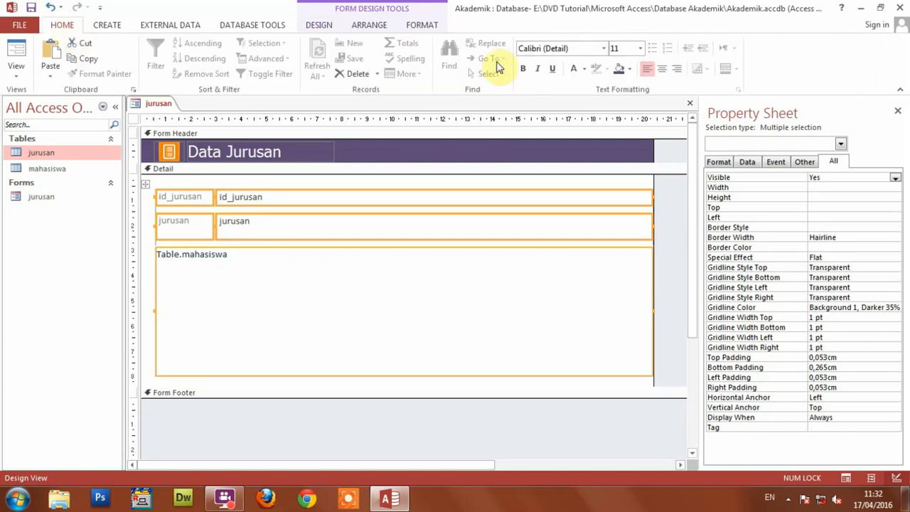
{"action": "left_click", "coordinate": [555, 48]}
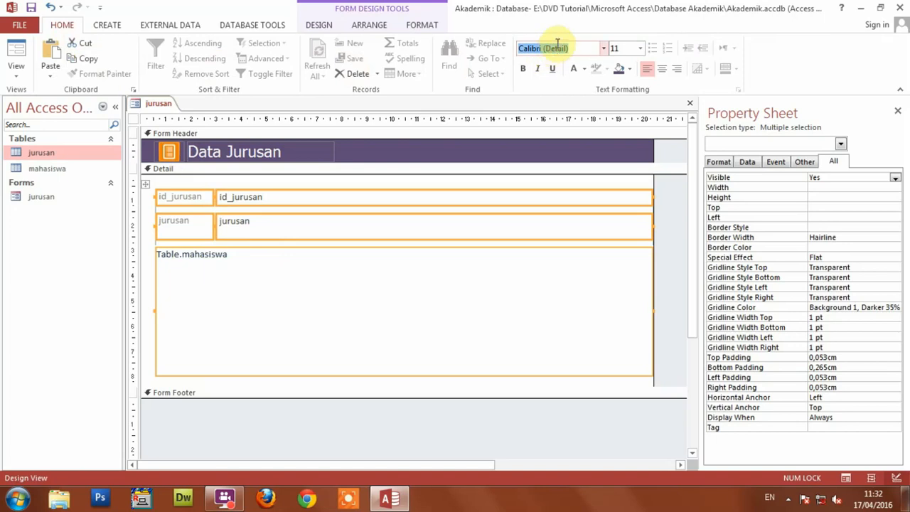
{"action": "type", "text": "Tahoma"}
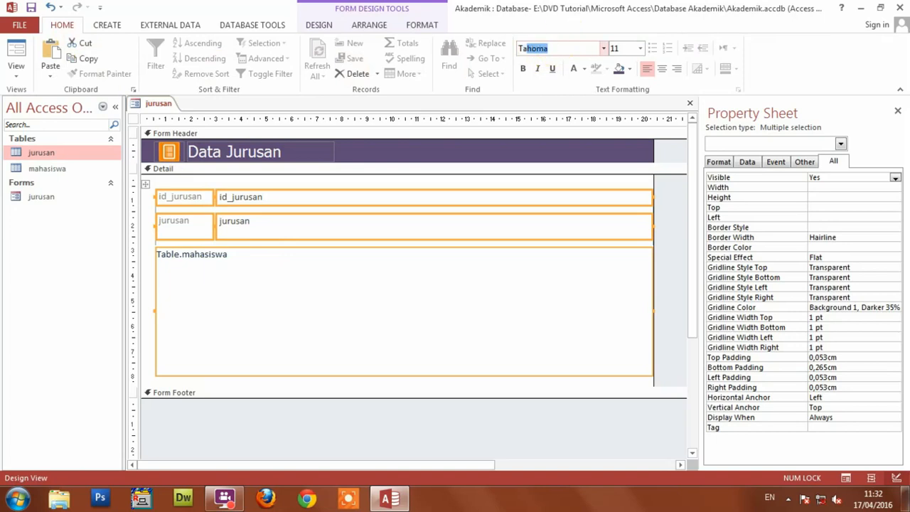
{"action": "key", "text": "Tab"}
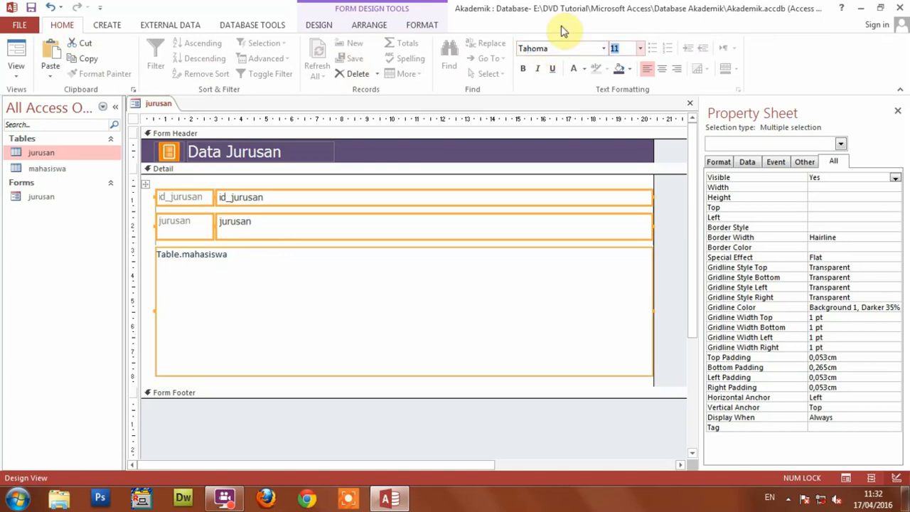
{"action": "type", "text": "10"}
{"action": "key", "text": "Return"}
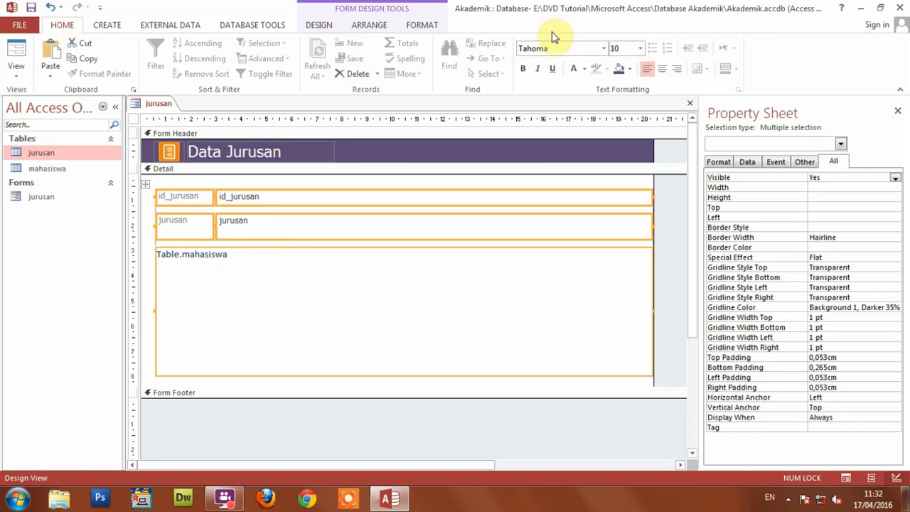
{"action": "left_click", "coordinate": [584, 69]}
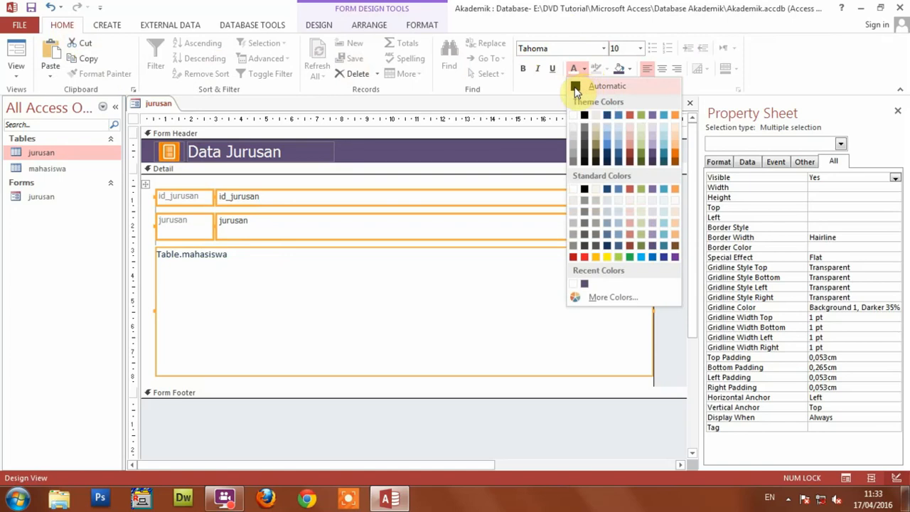
{"action": "left_click", "coordinate": [576, 86]}
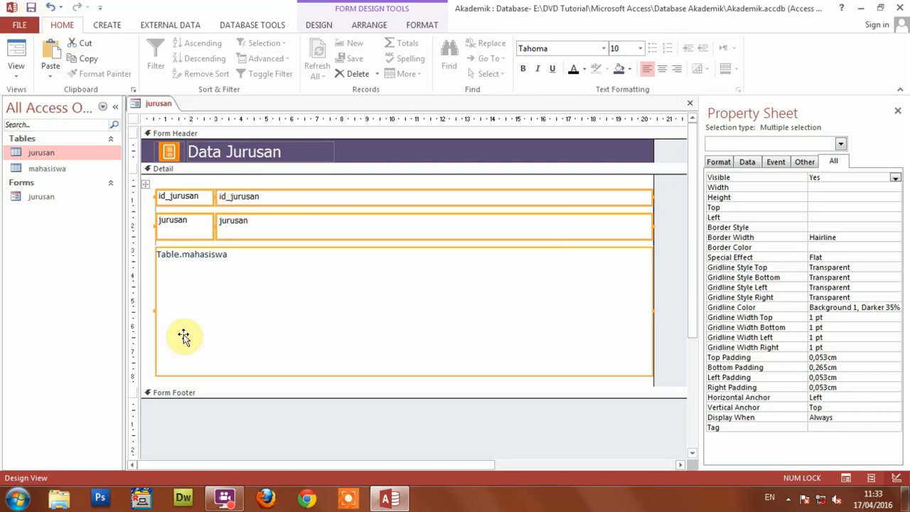
{"action": "left_click", "coordinate": [324, 435]}
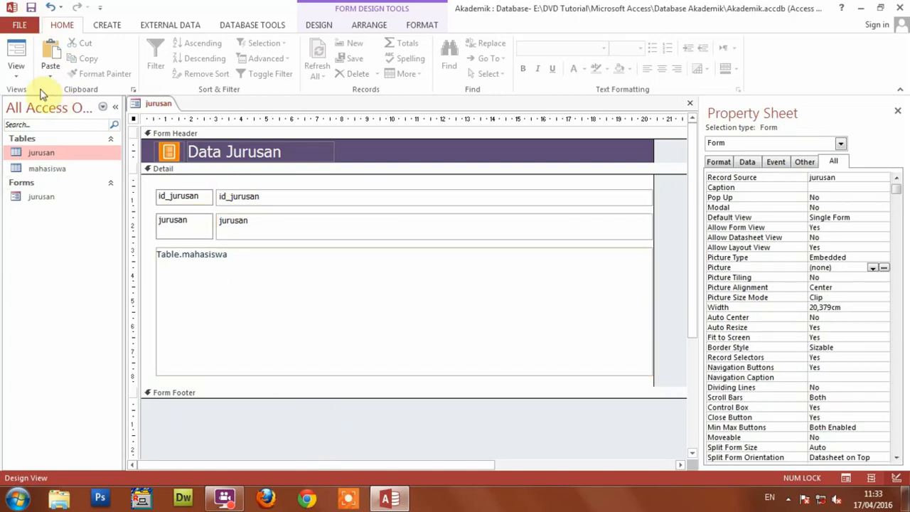
- Preview the form in Form View, then return to Design View and select the id_jurusan text box
{"action": "left_click", "coordinate": [20, 75]}
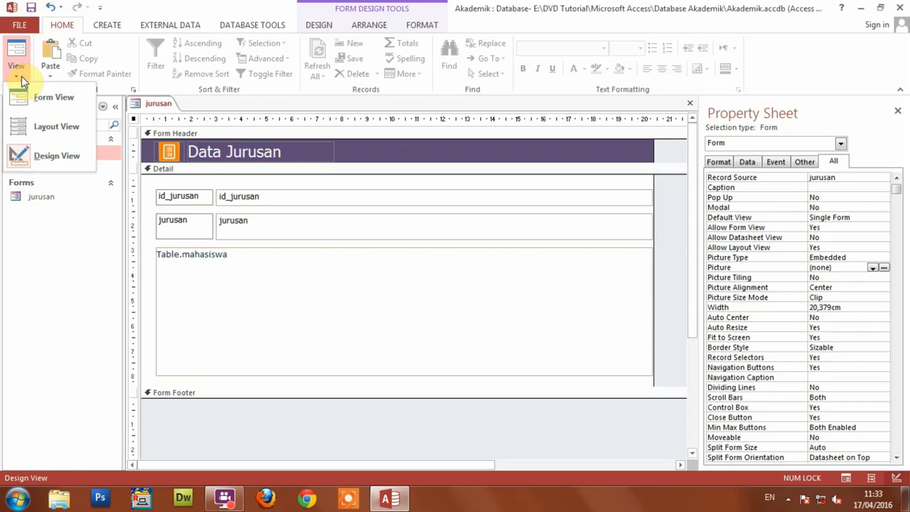
{"action": "left_click", "coordinate": [68, 95]}
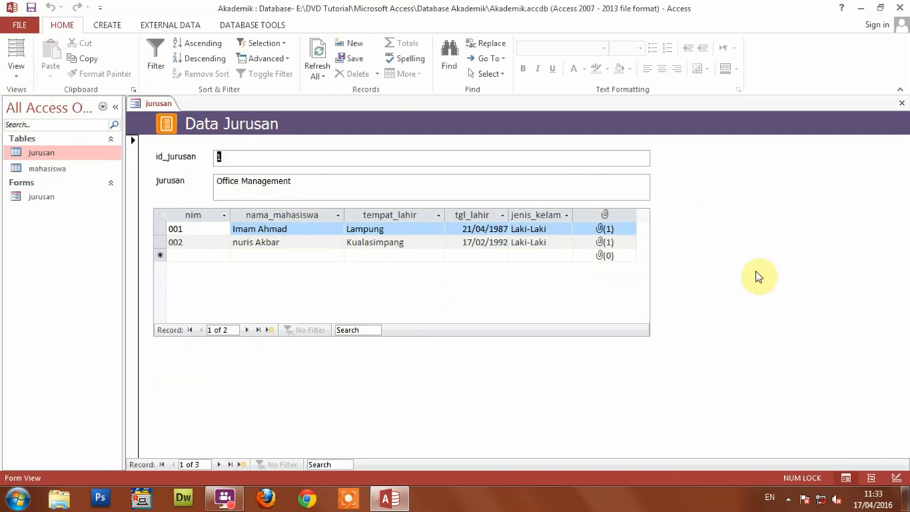
{"action": "right_click", "coordinate": [738, 202]}
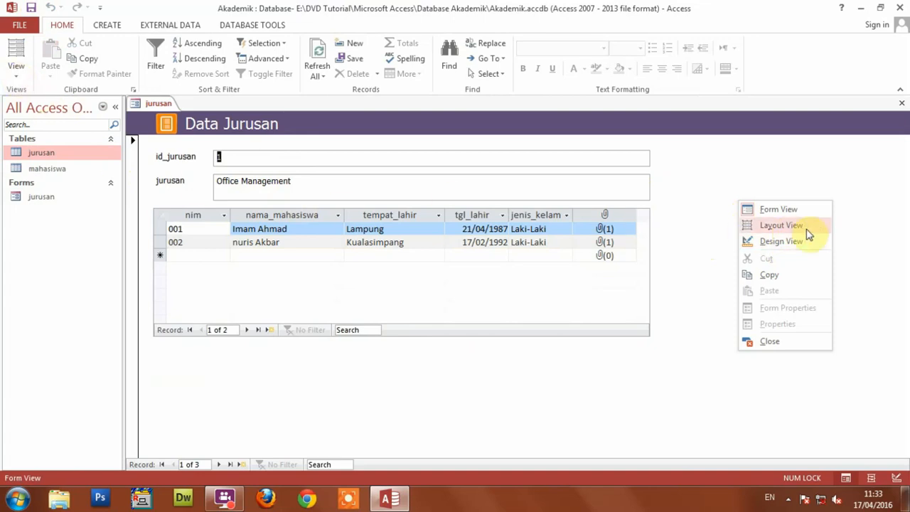
{"action": "left_click", "coordinate": [781, 241]}
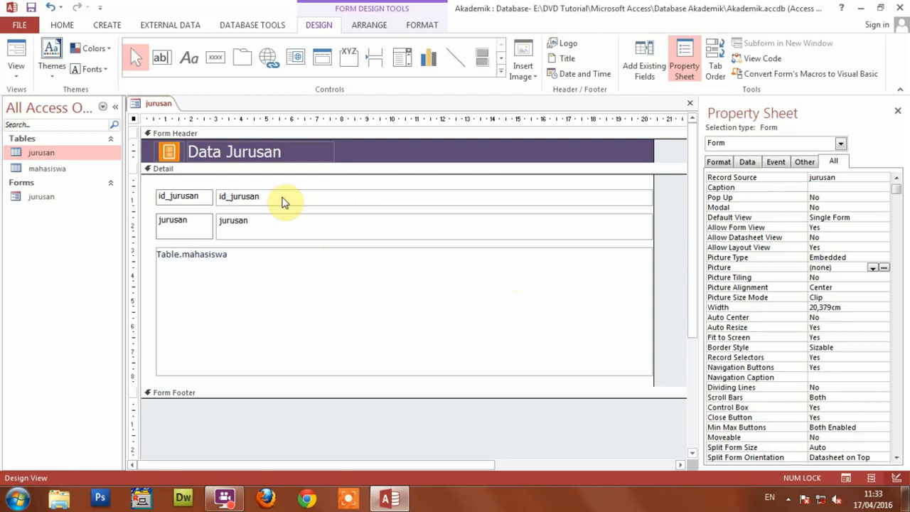
{"action": "left_click", "coordinate": [306, 196]}
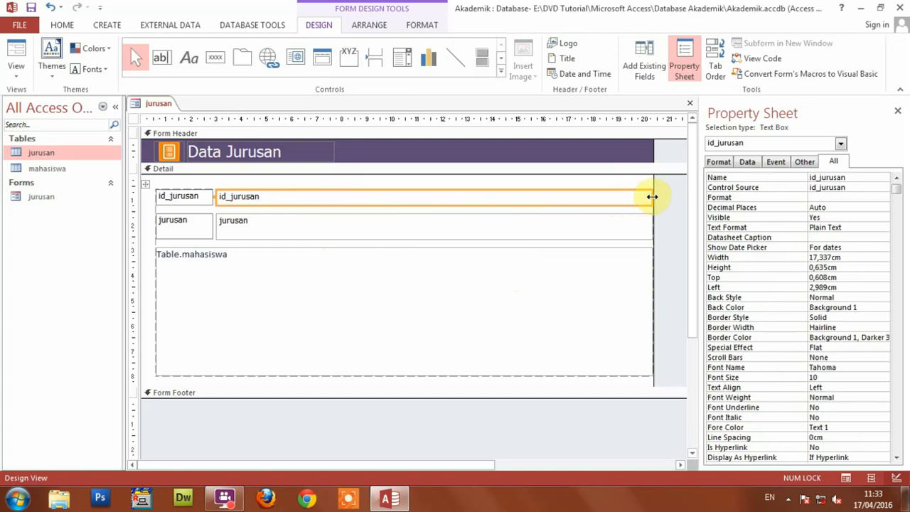
- Narrow the id_jurusan column to about 8.713 cm, then select all fields and the subform
{"action": "left_click_drag", "start_coordinate": [652, 196], "coordinate": [364, 199]}
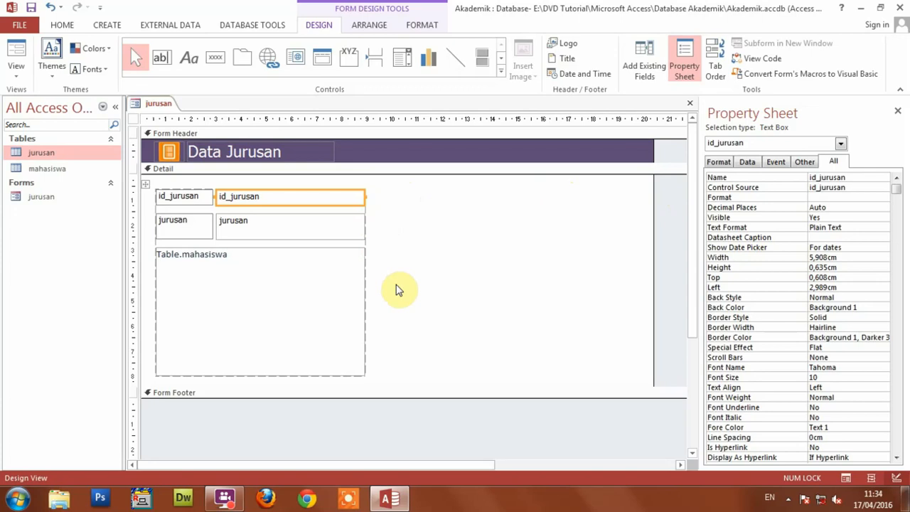
{"action": "left_click", "coordinate": [398, 288]}
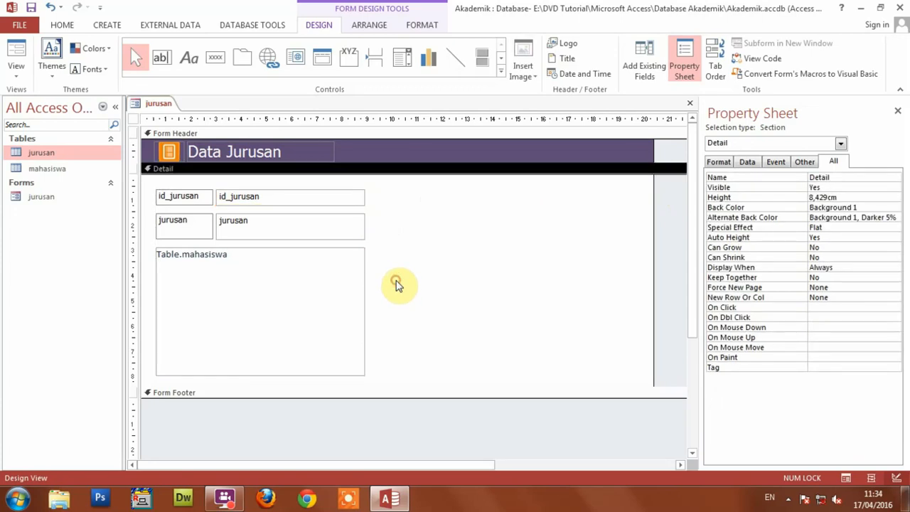
{"action": "left_click", "coordinate": [311, 198]}
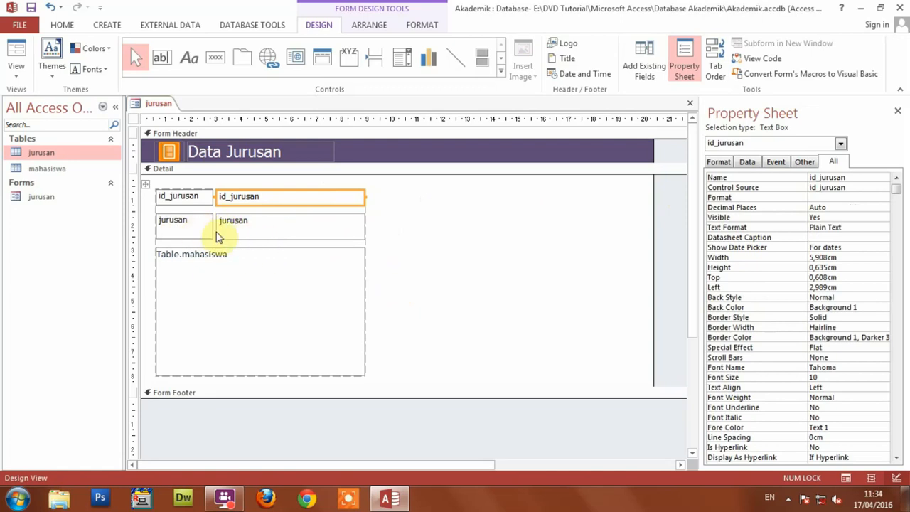
{"action": "left_click_drag", "start_coordinate": [365, 197], "coordinate": [435, 195]}
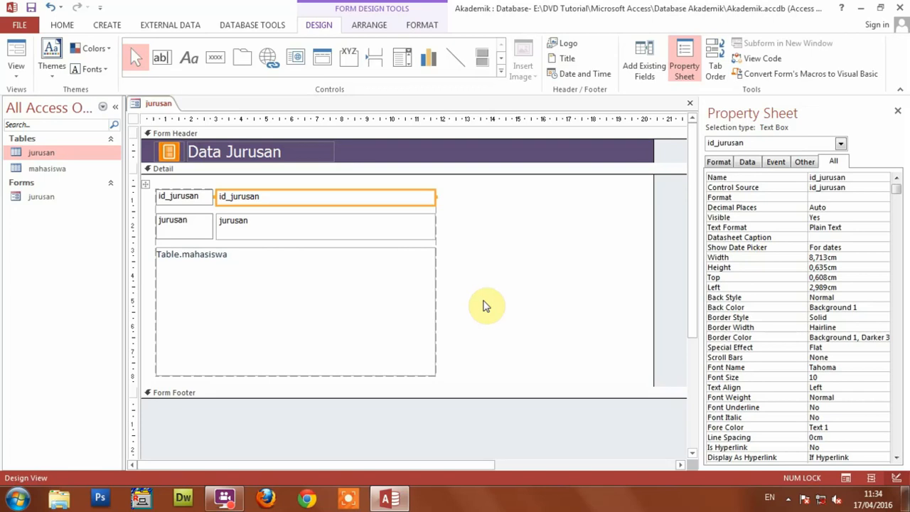
{"action": "left_click", "coordinate": [484, 313]}
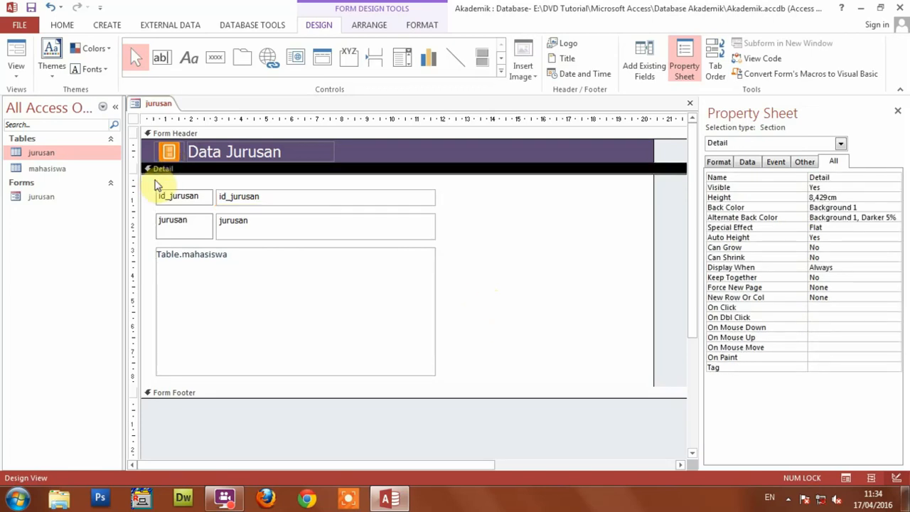
{"action": "left_click_drag", "start_coordinate": [154, 182], "coordinate": [313, 315]}
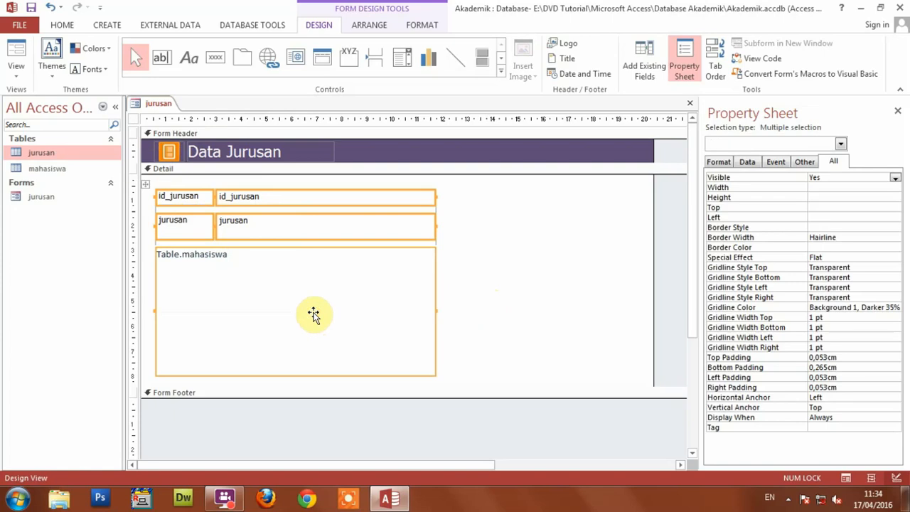
- Remove the stacked layout from the fields and subform, then select the id_jurusan box
{"action": "right_click", "coordinate": [310, 240]}
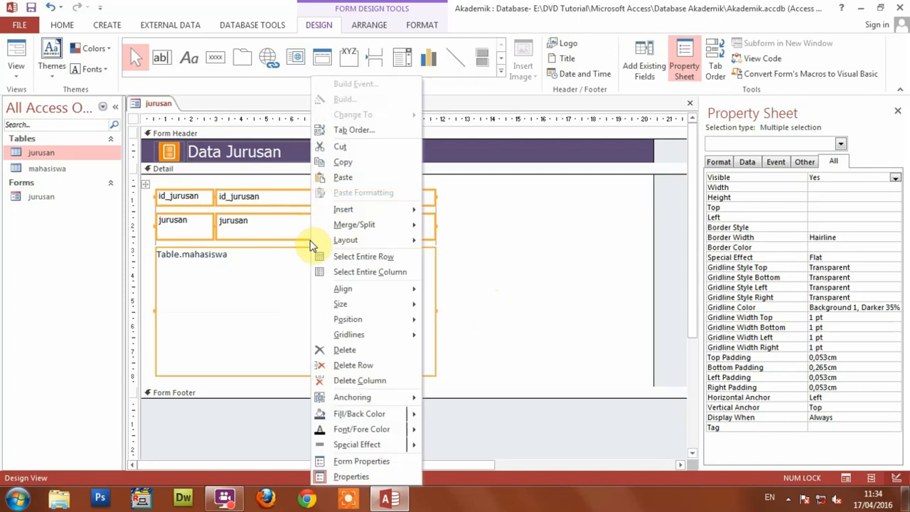
{"action": "left_click", "coordinate": [404, 242]}
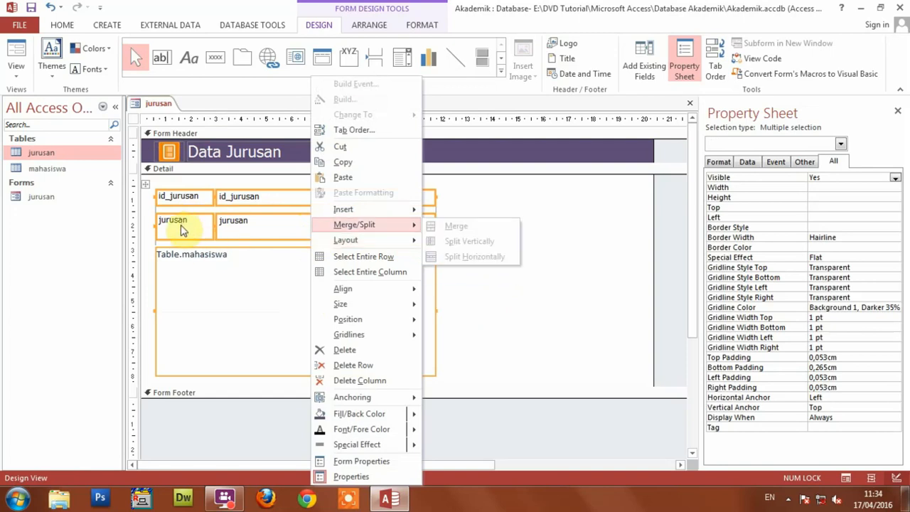
{"action": "left_click", "coordinate": [372, 241]}
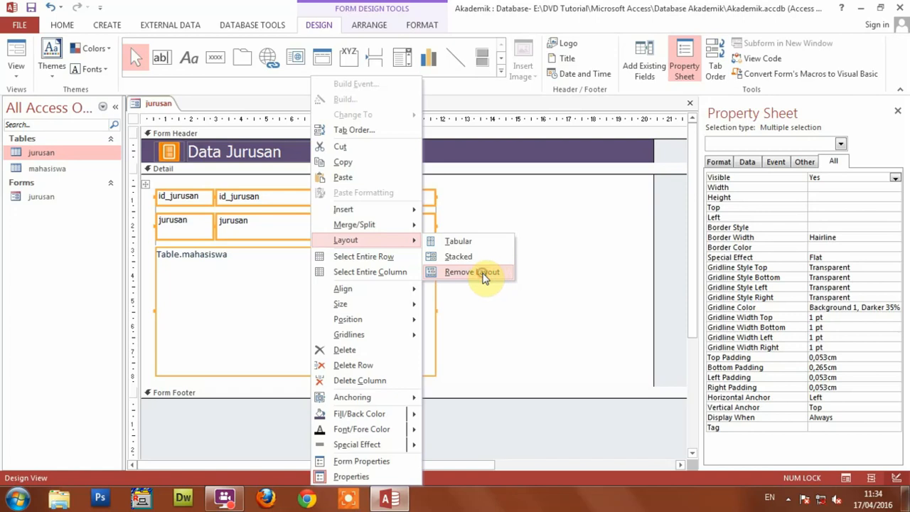
{"action": "left_click", "coordinate": [483, 277]}
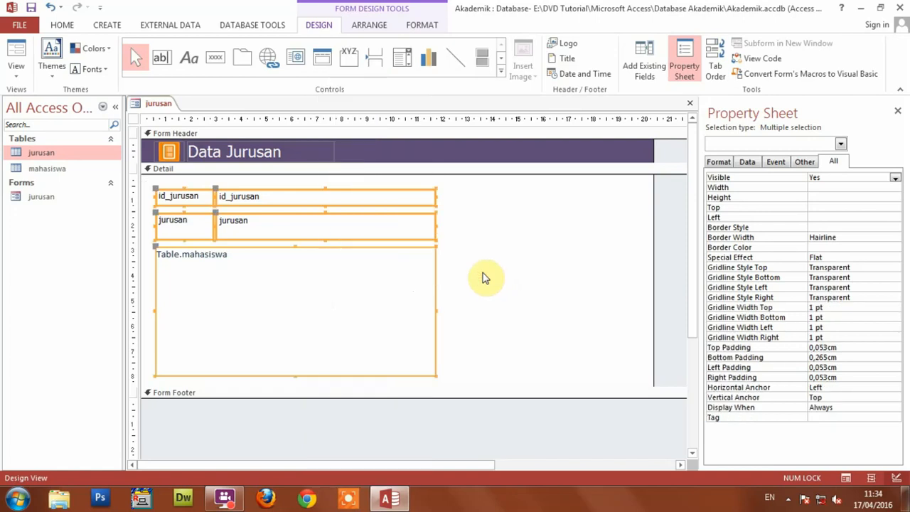
{"action": "left_click", "coordinate": [494, 248]}
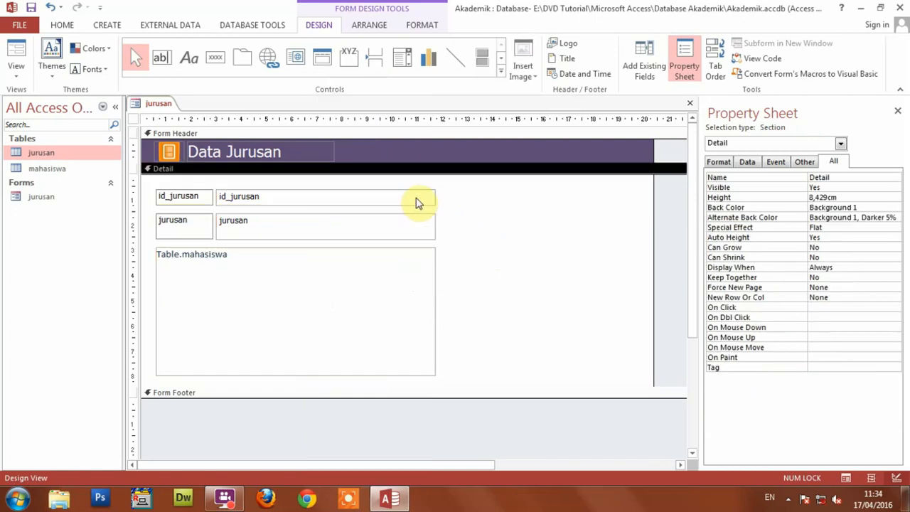
{"action": "left_click", "coordinate": [418, 202]}
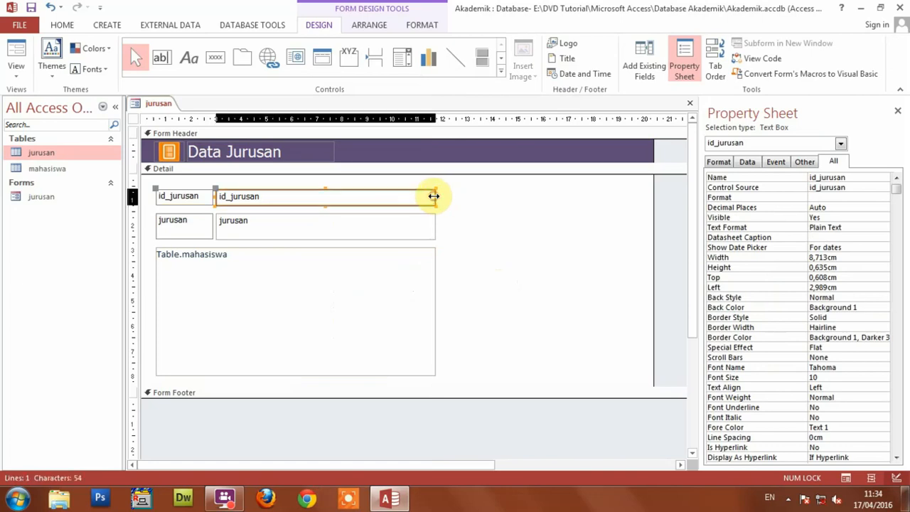
- Shrink the id_jurusan box to a short width and narrow the jurusan text box
{"action": "left_click_drag", "start_coordinate": [434, 196], "coordinate": [237, 197]}
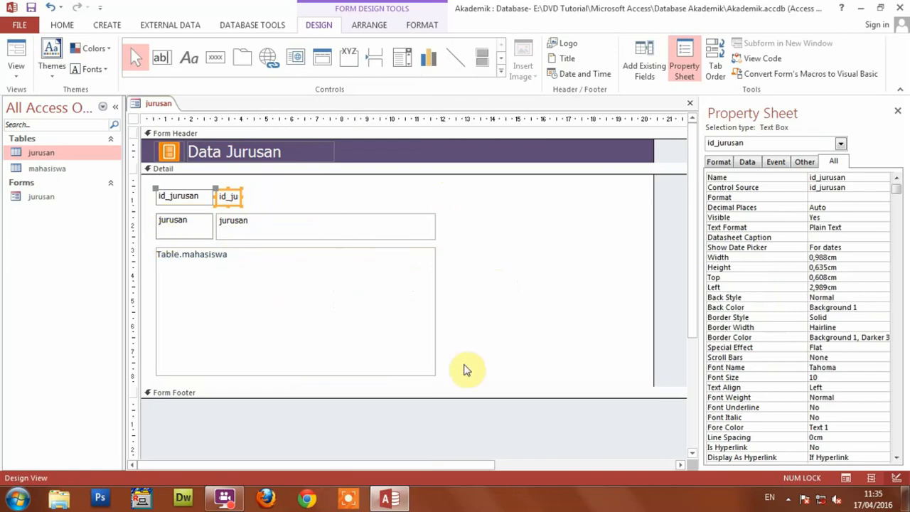
{"action": "left_click", "coordinate": [285, 229]}
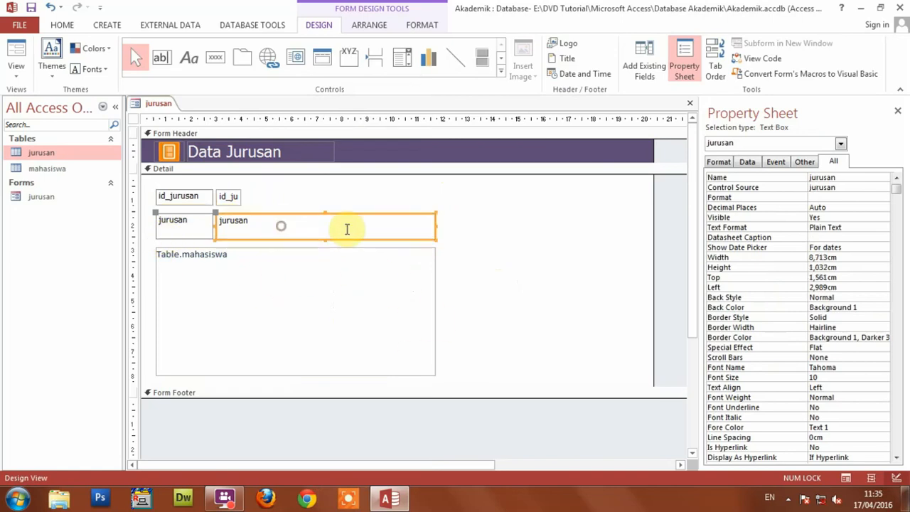
{"action": "left_click_drag", "start_coordinate": [434, 224], "coordinate": [350, 226]}
{"action": "left_click", "coordinate": [420, 225]}
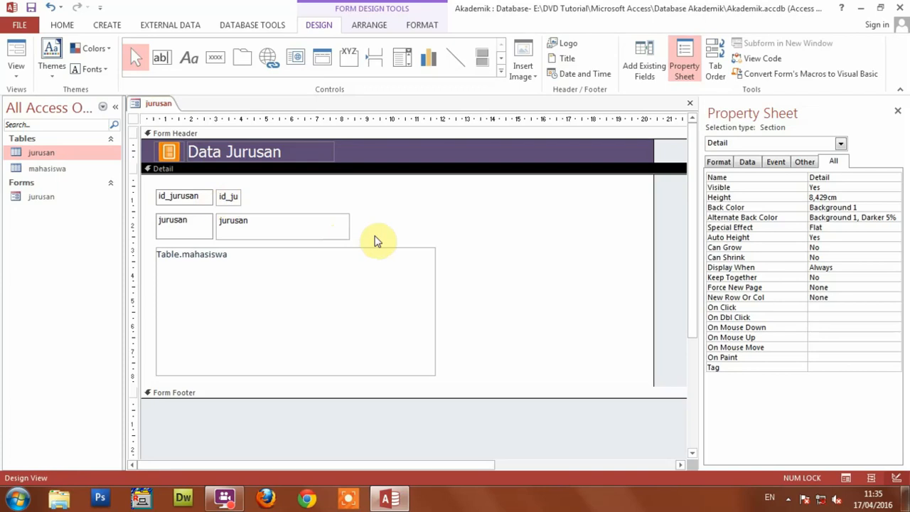
- Flatten the jurusan label and box to 0.661 cm tall and nudge them up under id_jurusan
{"action": "left_click", "coordinate": [370, 227]}
{"action": "left_click_drag", "start_coordinate": [388, 223], "coordinate": [171, 234]}
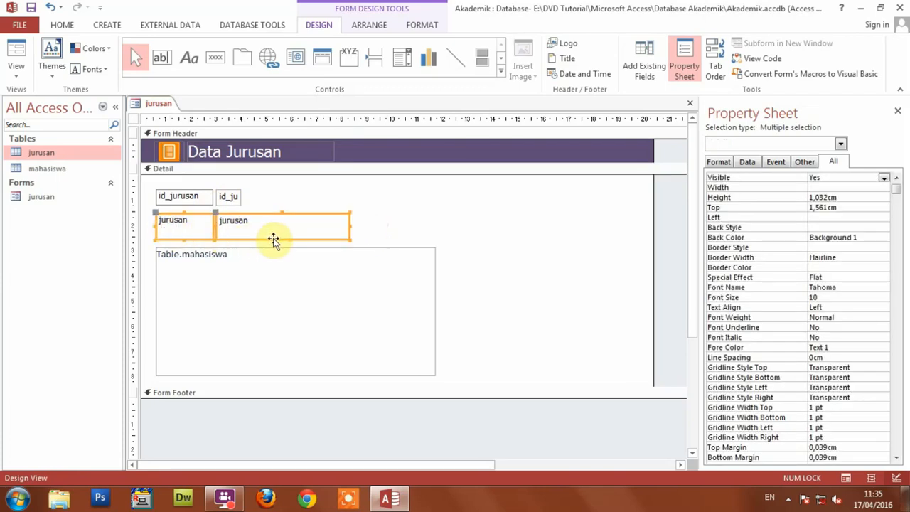
{"action": "left_click_drag", "start_coordinate": [281, 240], "coordinate": [280, 230]}
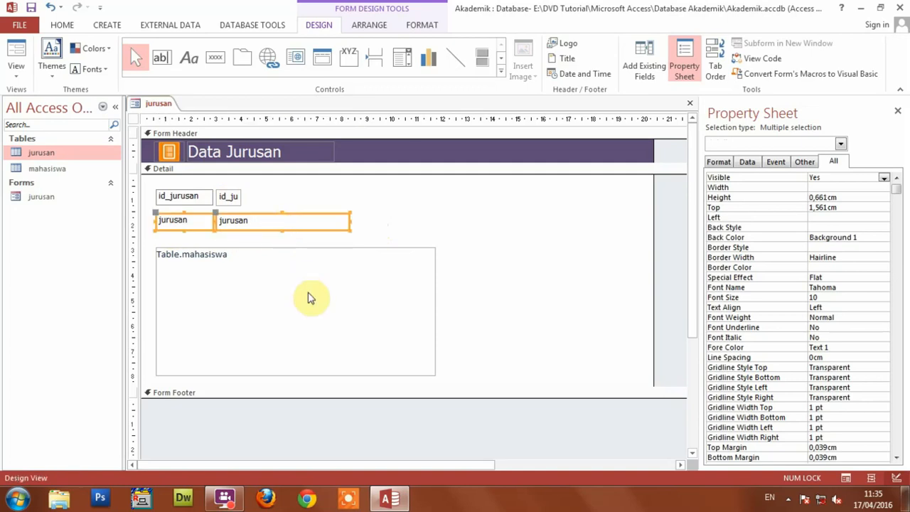
{"action": "left_click", "coordinate": [433, 225]}
{"action": "left_click_drag", "start_coordinate": [392, 215], "coordinate": [214, 228]}
{"action": "key", "text": "Up"}
{"action": "key", "text": "Up"}
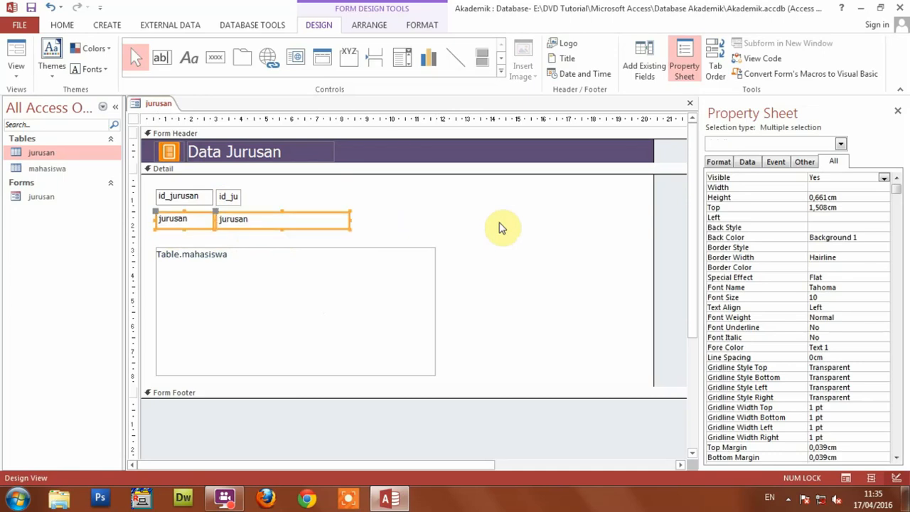
{"action": "key", "text": "Up"}
{"action": "key", "text": "Up"}
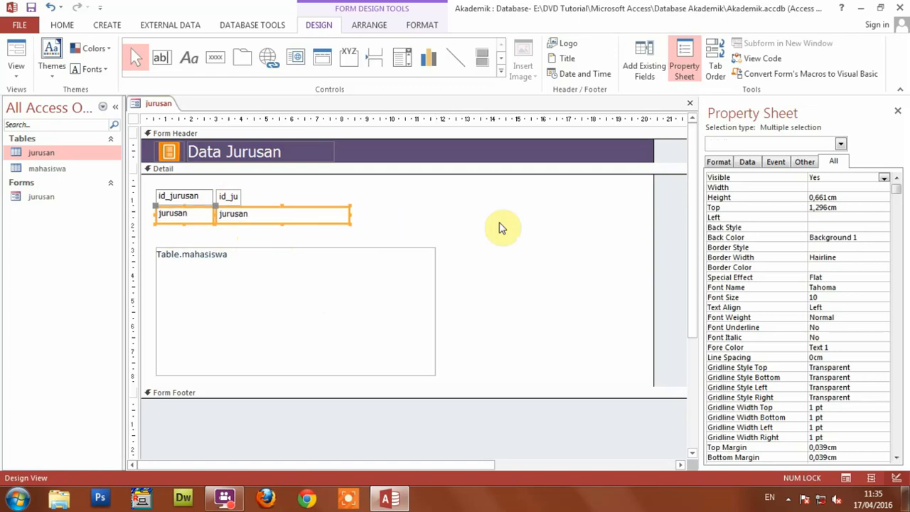
- Move the mahasiswa subform up, widen it to about 14.9 cm, and shorten it
{"action": "left_click", "coordinate": [408, 217]}
{"action": "left_click", "coordinate": [274, 315]}
{"action": "key", "text": "Up"}
{"action": "key", "text": "Up"}
{"action": "key", "text": "Up"}
{"action": "key", "text": "Up"}
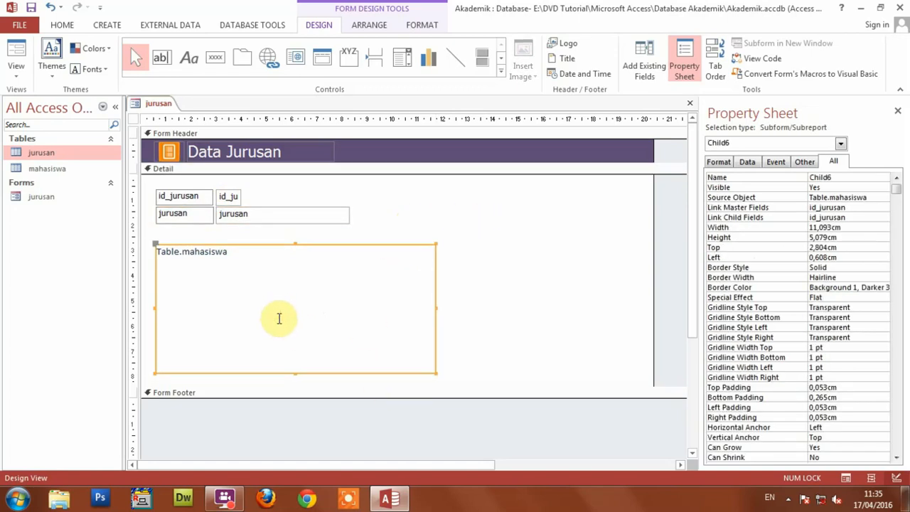
{"action": "key", "text": "Up"}
{"action": "key", "text": "Up"}
{"action": "key", "text": "Up"}
{"action": "key", "text": "Up"}
{"action": "key", "text": "Up"}
{"action": "key", "text": "Up"}
{"action": "key", "text": "Up"}
{"action": "key", "text": "Up"}
{"action": "key", "text": "Up"}
{"action": "key", "text": "Up"}
{"action": "key", "text": "Up"}
{"action": "key", "text": "Up"}
{"action": "key", "text": "Up"}
{"action": "key", "text": "Up"}
{"action": "key", "text": "Up"}
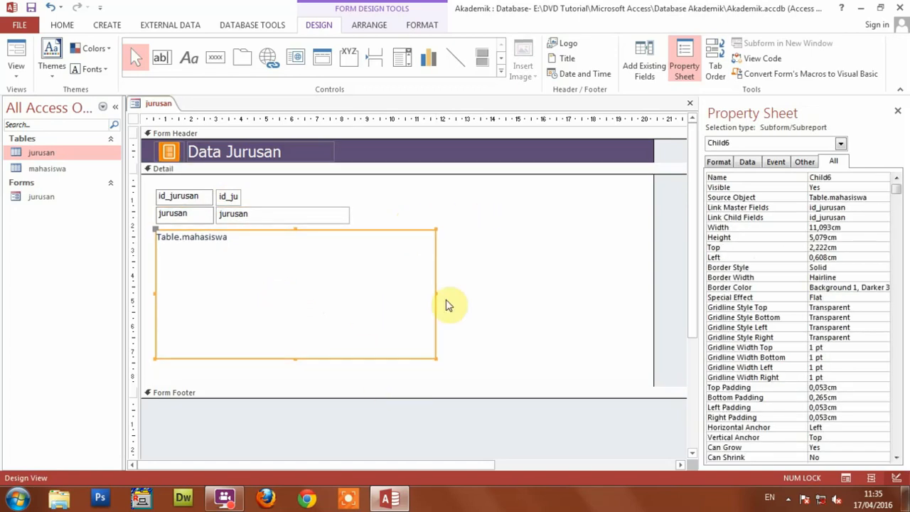
{"action": "left_click_drag", "start_coordinate": [438, 299], "coordinate": [530, 294]}
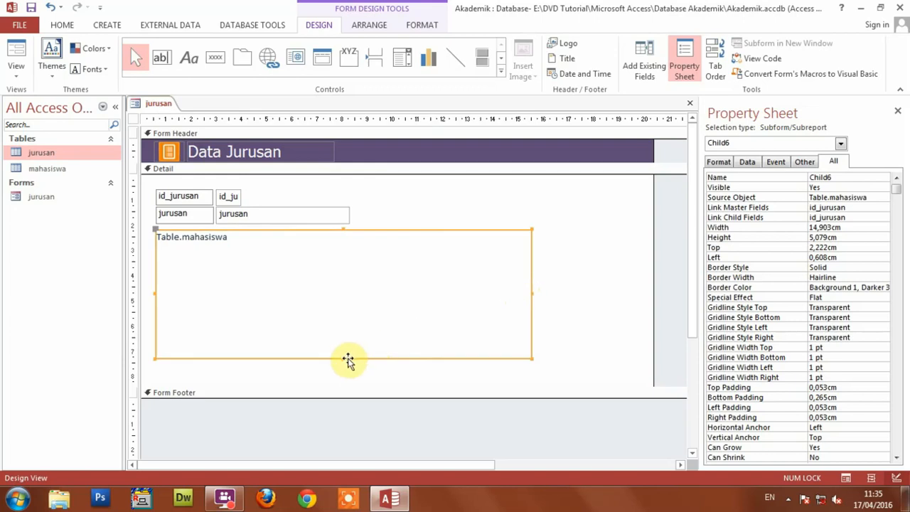
{"action": "left_click_drag", "start_coordinate": [344, 358], "coordinate": [346, 328]}
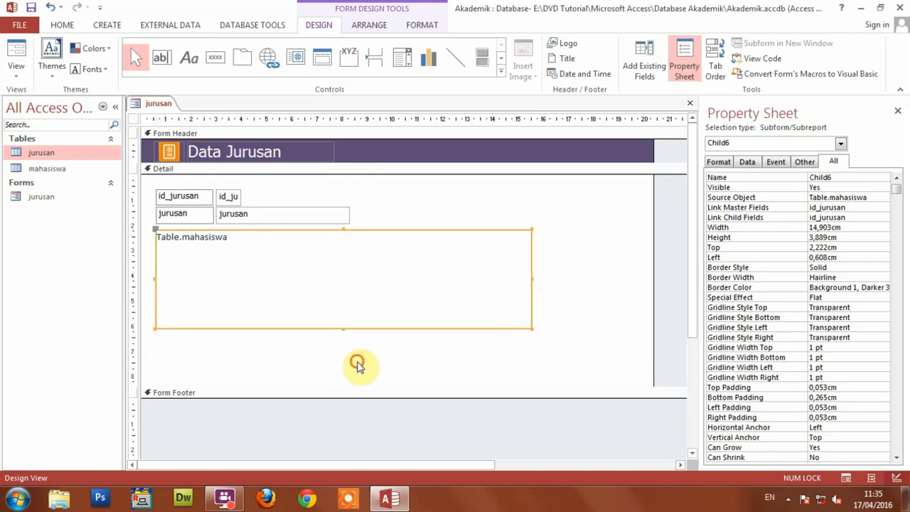
- Shrink the Detail section to 7.998 cm tall, narrow the form, and save the design
{"action": "left_click", "coordinate": [356, 366]}
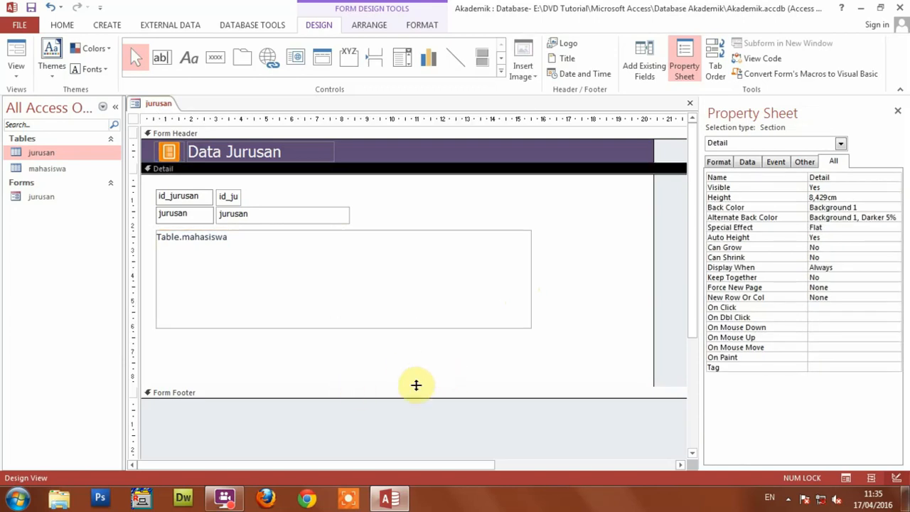
{"action": "left_click_drag", "start_coordinate": [416, 385], "coordinate": [415, 374]}
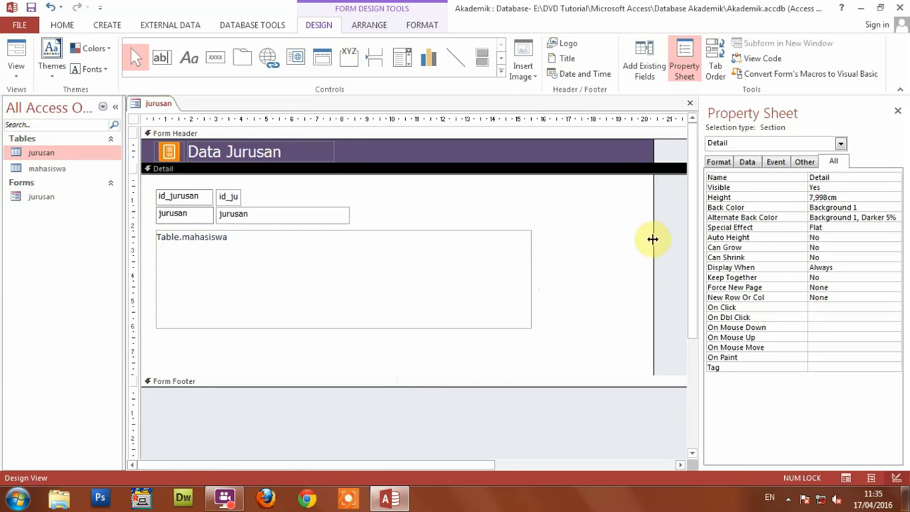
{"action": "left_click_drag", "start_coordinate": [653, 239], "coordinate": [542, 244]}
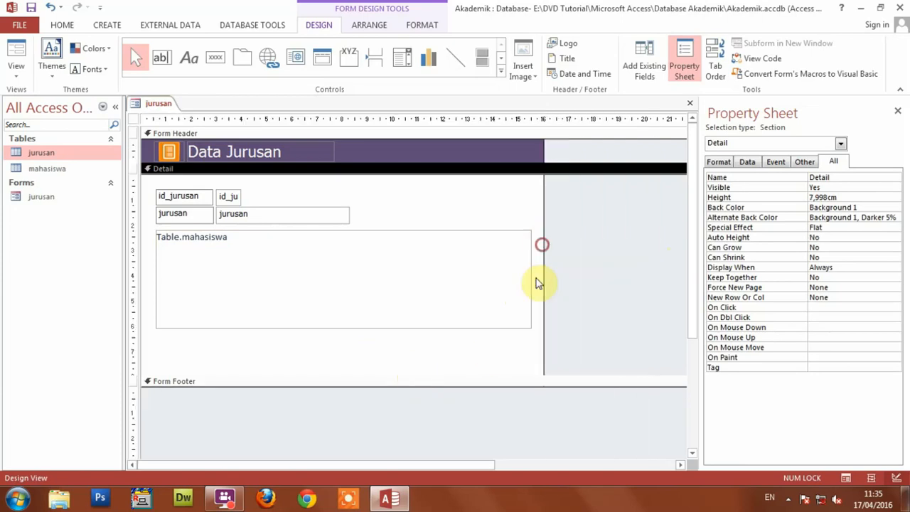
{"action": "left_click", "coordinate": [32, 9]}
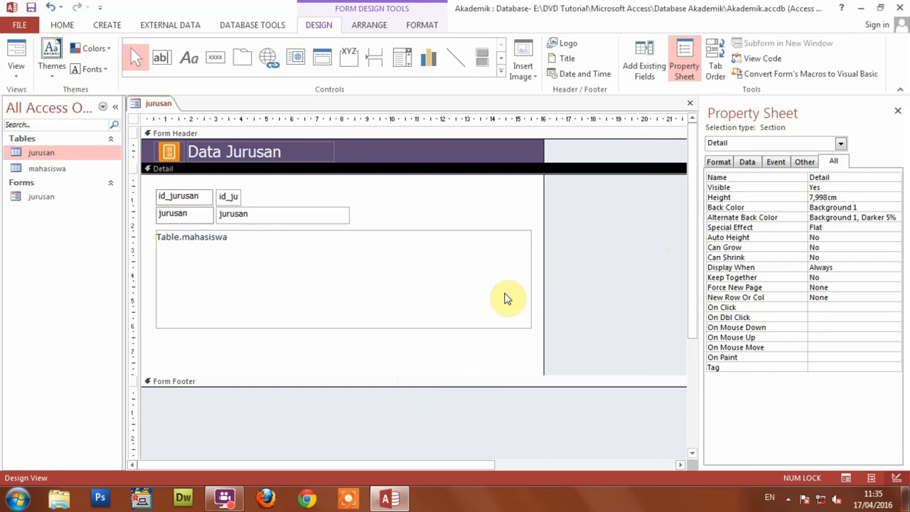
- Edit the label captions in place so they read 'Id:' and 'Jurusan:'
{"action": "left_click", "coordinate": [166, 197]}
{"action": "left_click", "coordinate": [206, 197]}
{"action": "left_click_drag", "start_coordinate": [207, 197], "coordinate": [157, 196]}
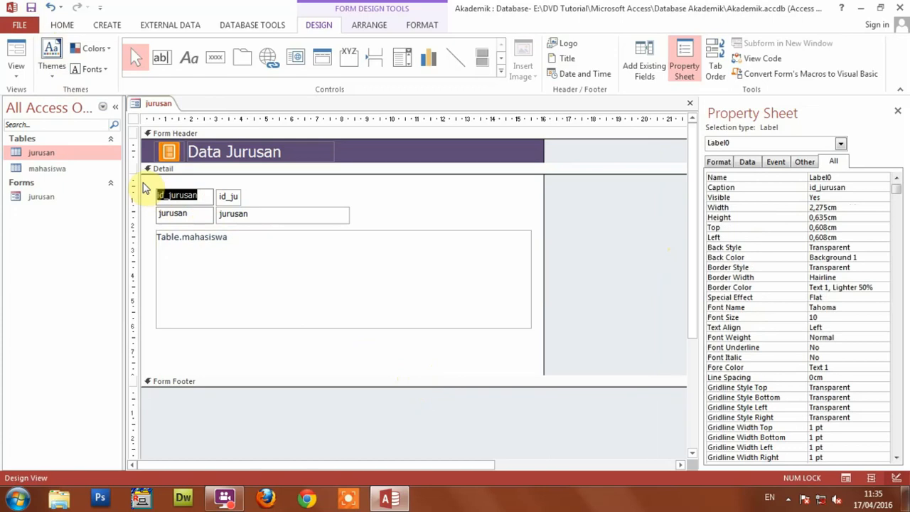
{"action": "type", "text": "i"}
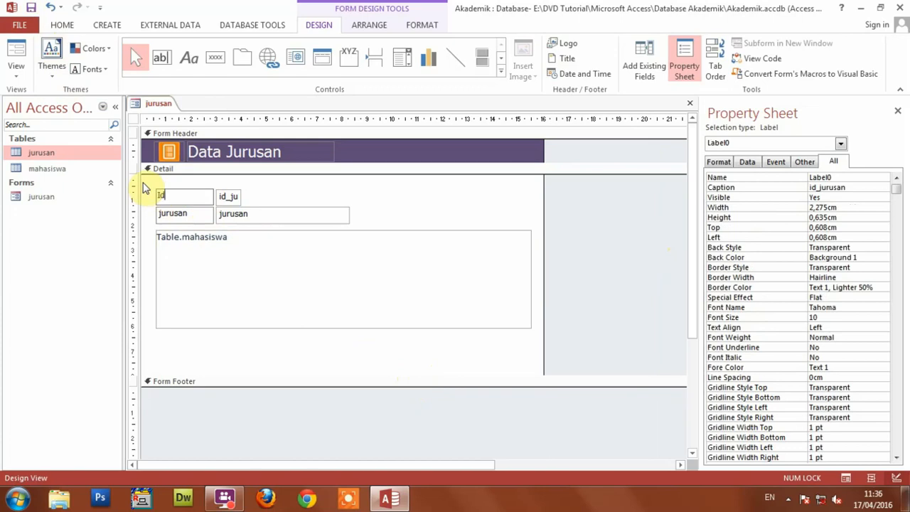
{"action": "key", "text": "Tab"}
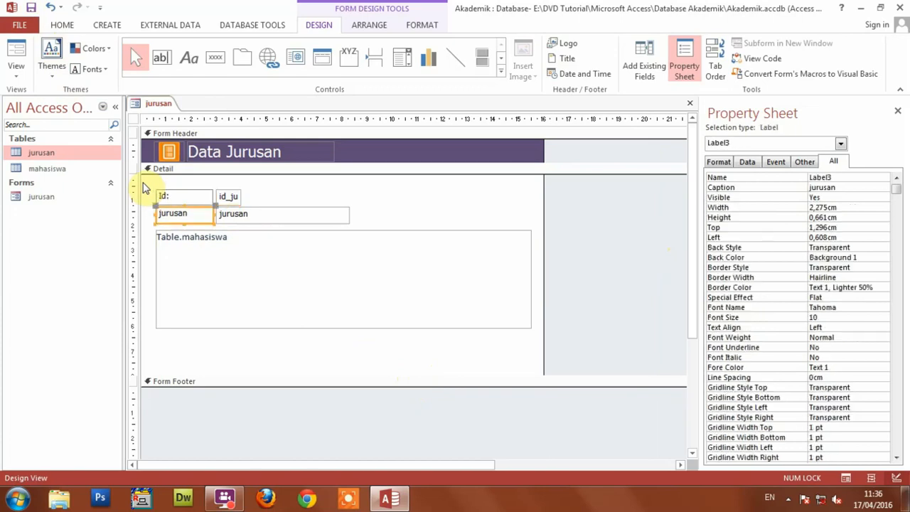
{"action": "key", "text": "F2"}
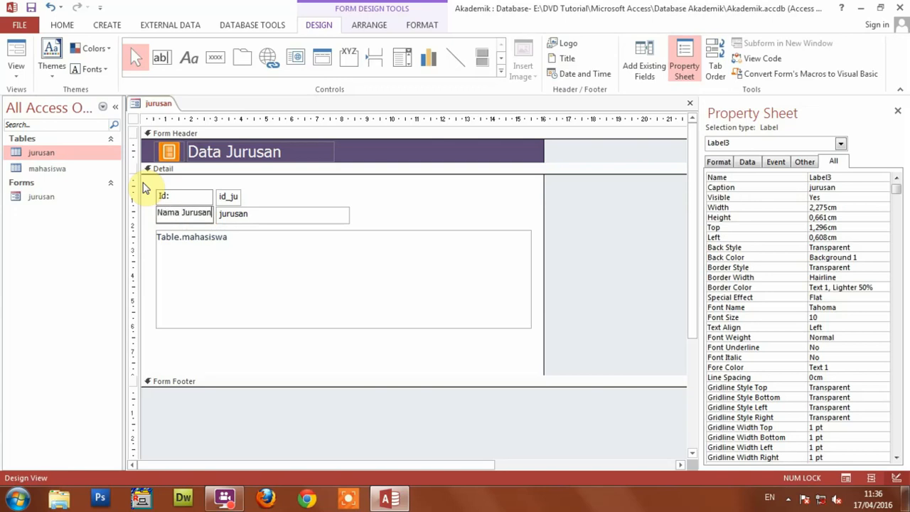
{"action": "type", "text": ":"}
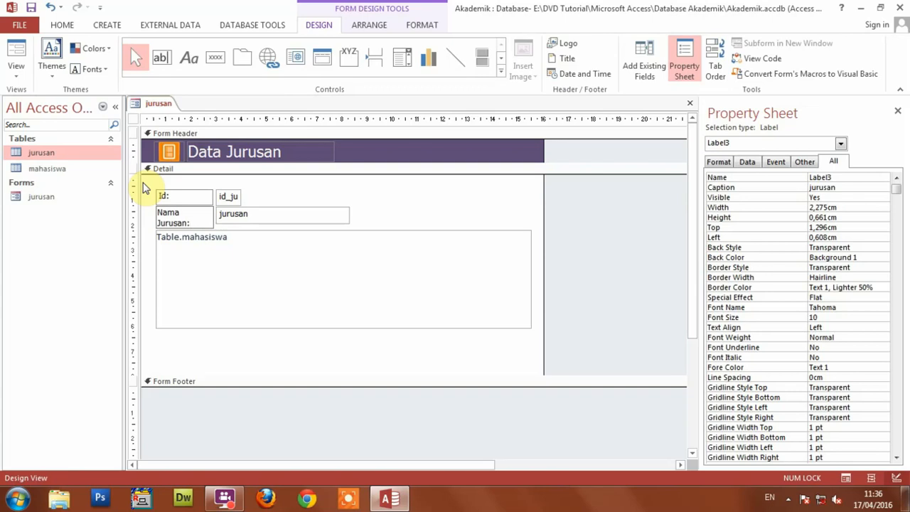
{"action": "key", "text": "BackSpace"}
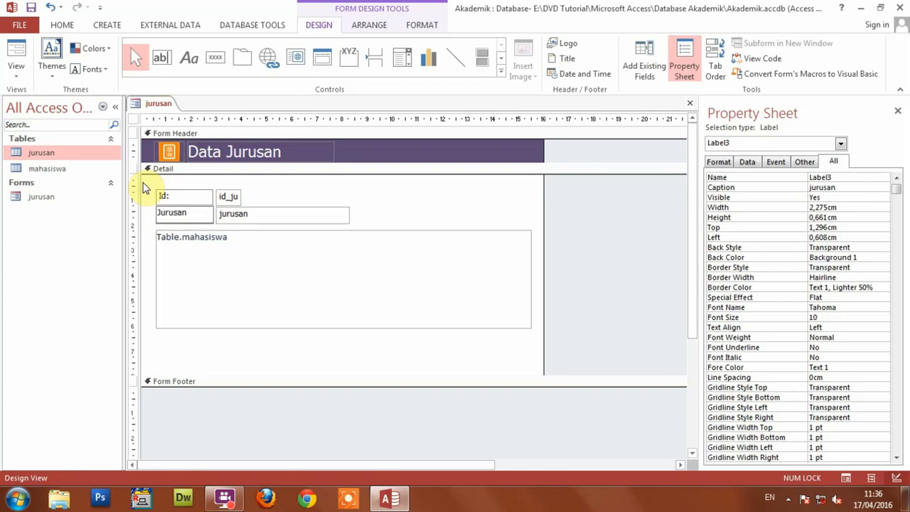
{"action": "left_click", "coordinate": [401, 205]}
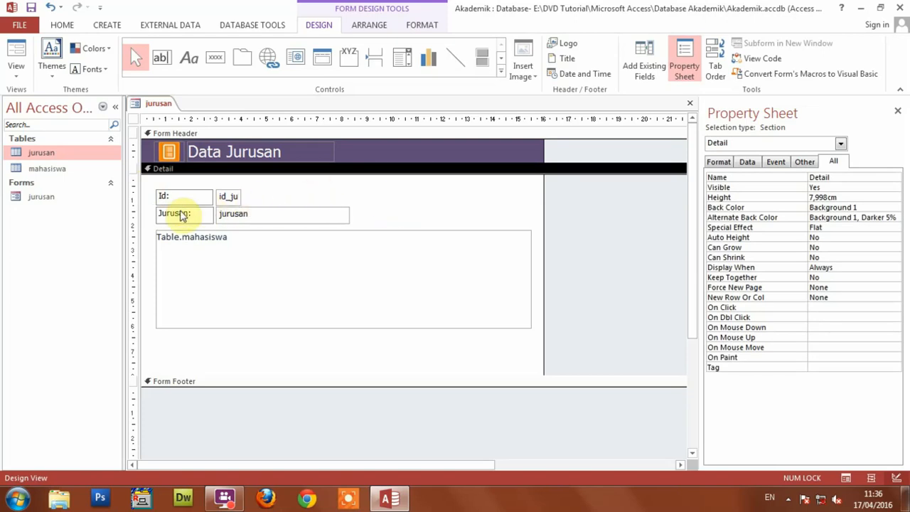
- Select the Id: and Jurusan: labels, then the two field boxes beside them
{"action": "left_click_drag", "start_coordinate": [150, 184], "coordinate": [173, 216]}
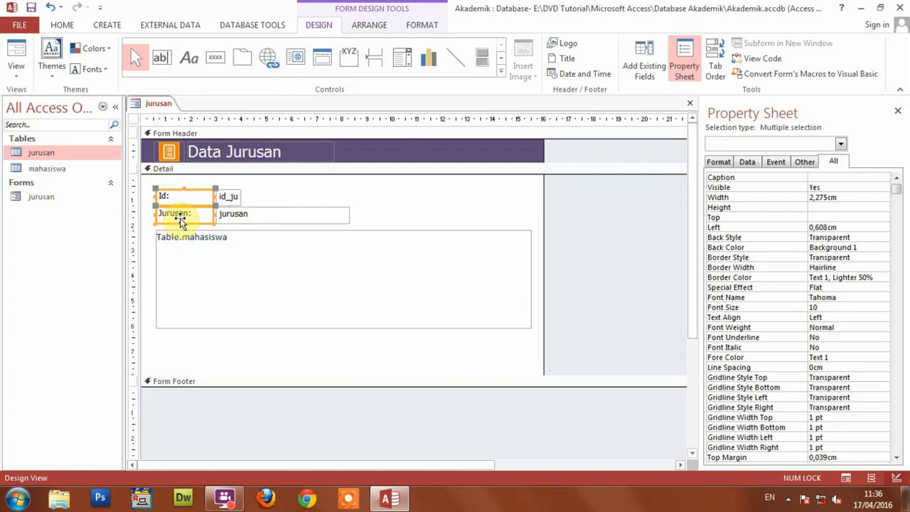
{"action": "left_click", "coordinate": [270, 189]}
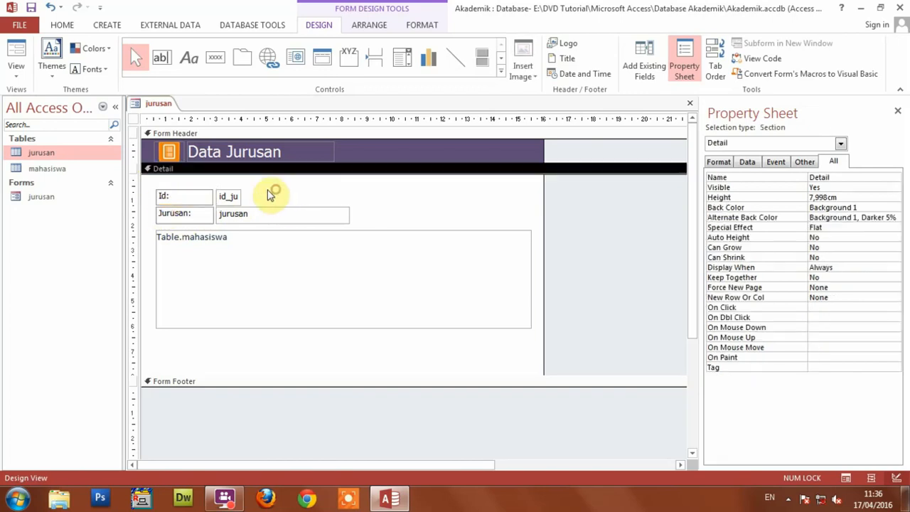
{"action": "left_click", "coordinate": [235, 183]}
{"action": "left_click_drag", "start_coordinate": [235, 183], "coordinate": [249, 218]}
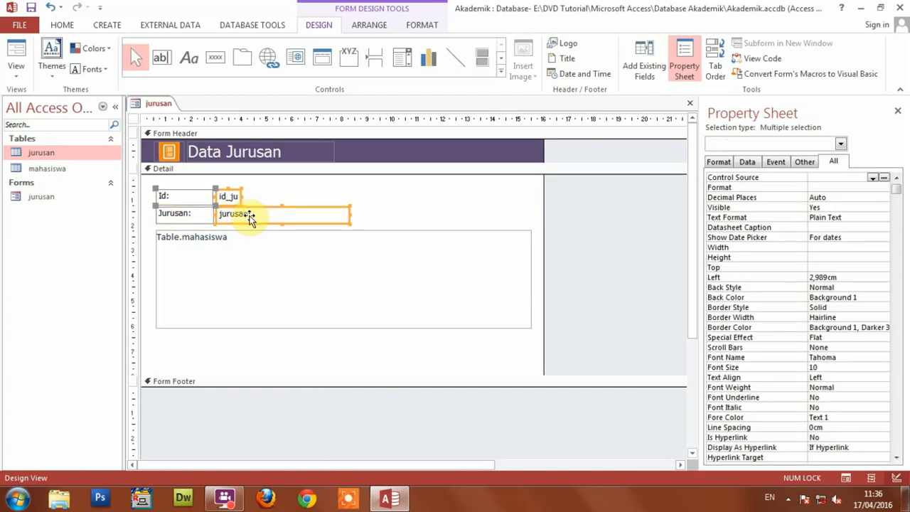
- Check the Id: and Jurusan: label captions and the id_jurusan box's name and source
{"action": "left_click", "coordinate": [321, 193]}
{"action": "left_click", "coordinate": [175, 197]}
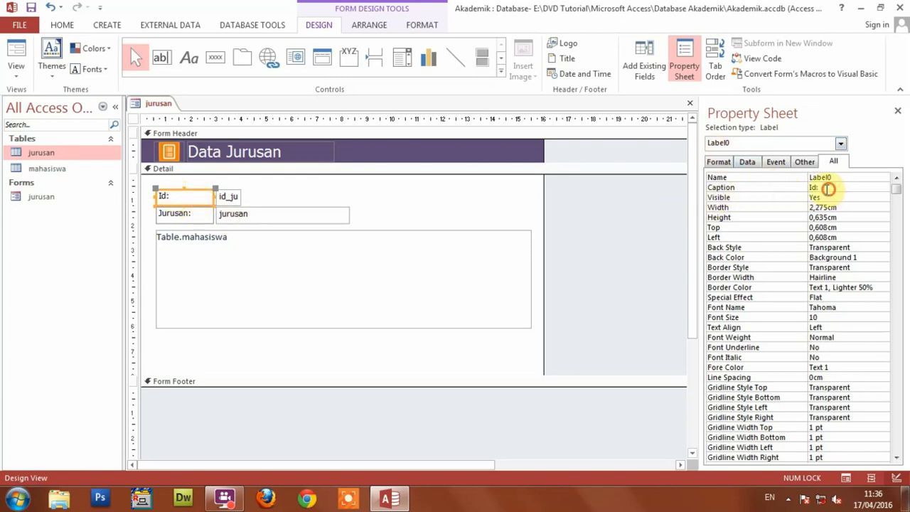
{"action": "left_click_drag", "start_coordinate": [827, 189], "coordinate": [775, 194]}
{"action": "left_click", "coordinate": [202, 214]}
{"action": "left_click_drag", "start_coordinate": [842, 188], "coordinate": [772, 193]}
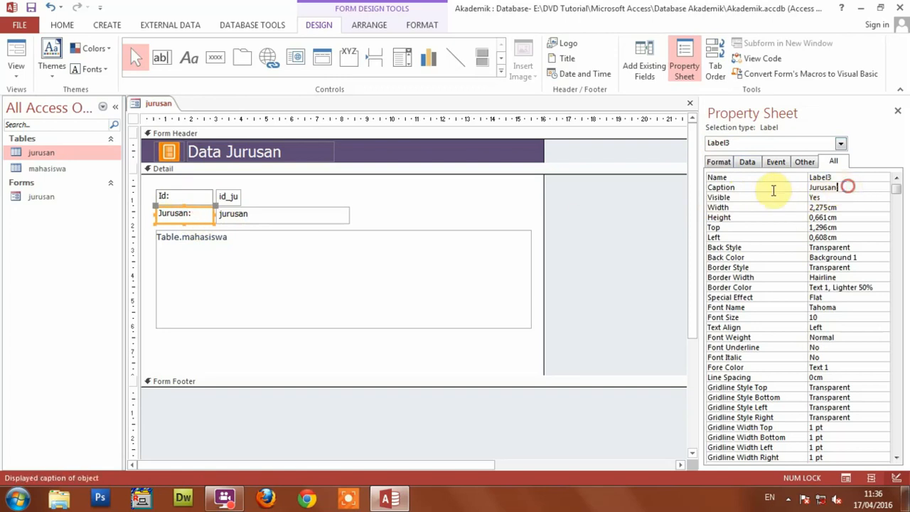
{"action": "left_click", "coordinate": [229, 196]}
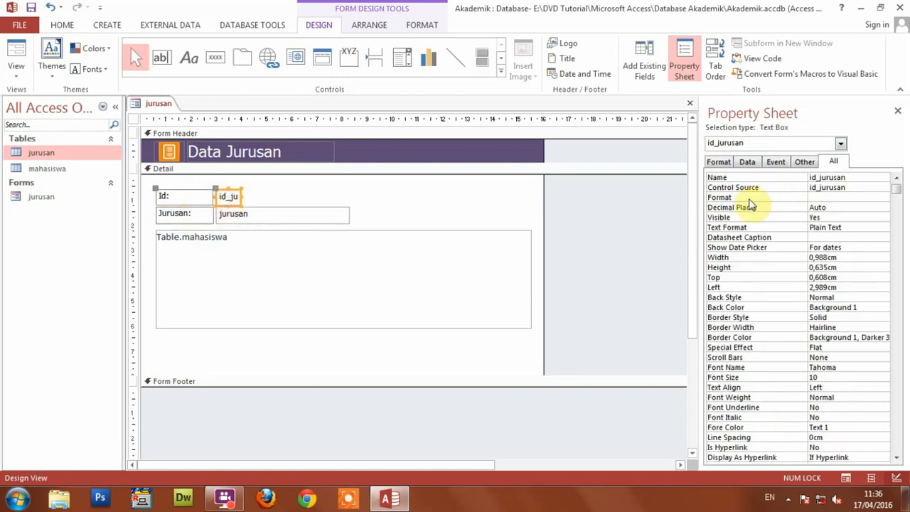
{"action": "left_click_drag", "start_coordinate": [852, 178], "coordinate": [782, 187]}
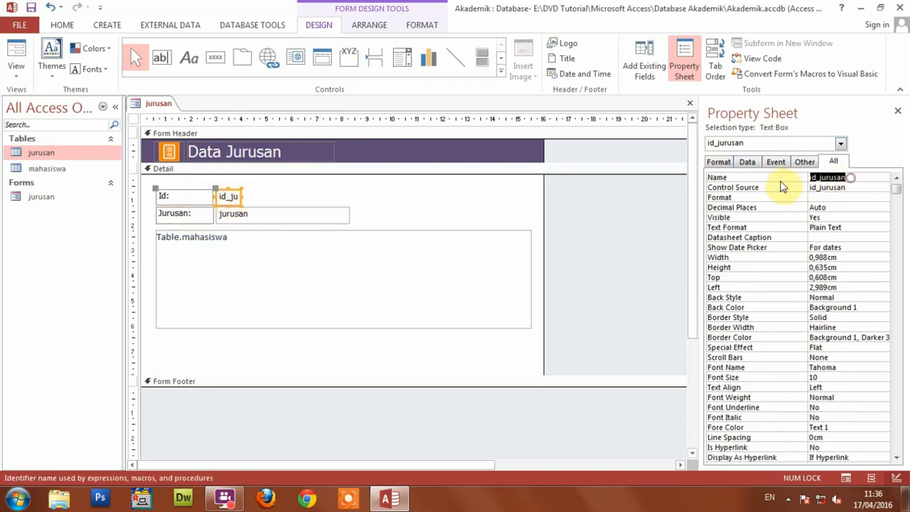
{"action": "left_click_drag", "start_coordinate": [852, 185], "coordinate": [779, 192]}
- Right-align the text of both the Id: and Jurusan: labels and save the form
{"action": "left_click", "coordinate": [305, 192]}
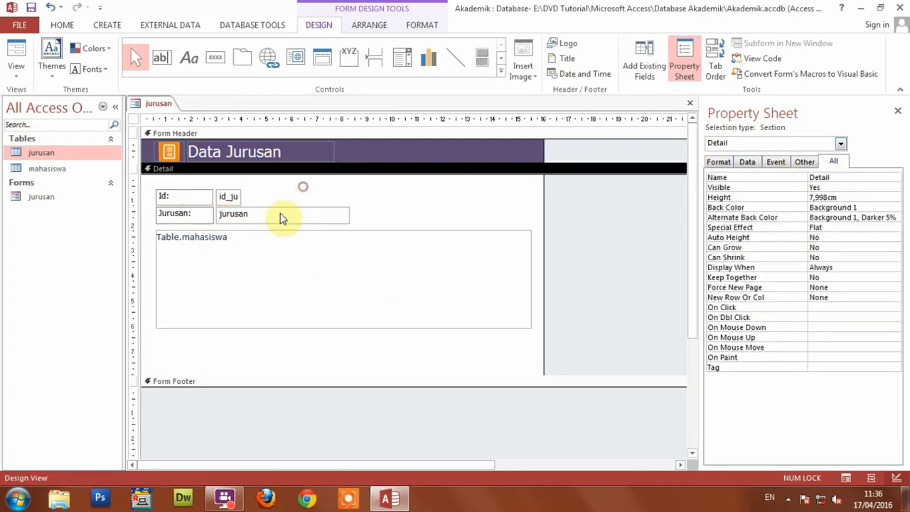
{"action": "left_click_drag", "start_coordinate": [151, 188], "coordinate": [175, 222]}
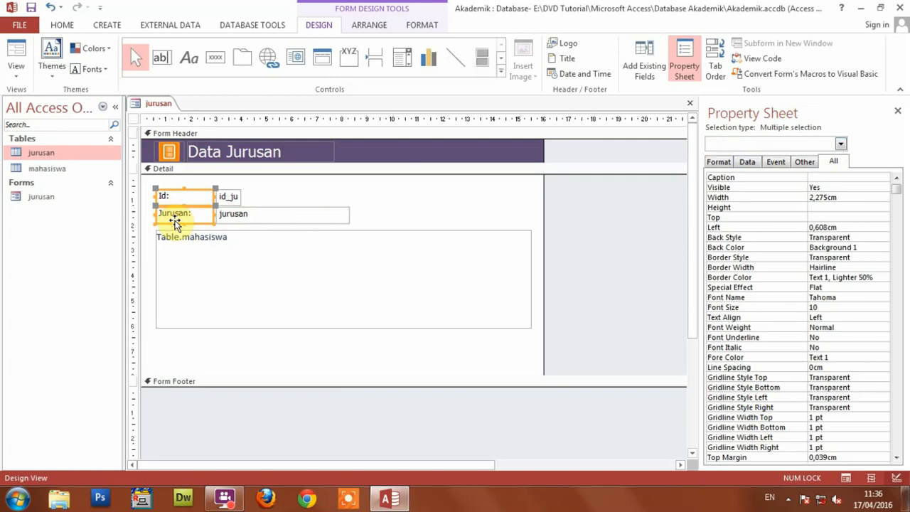
{"action": "left_click", "coordinate": [62, 25]}
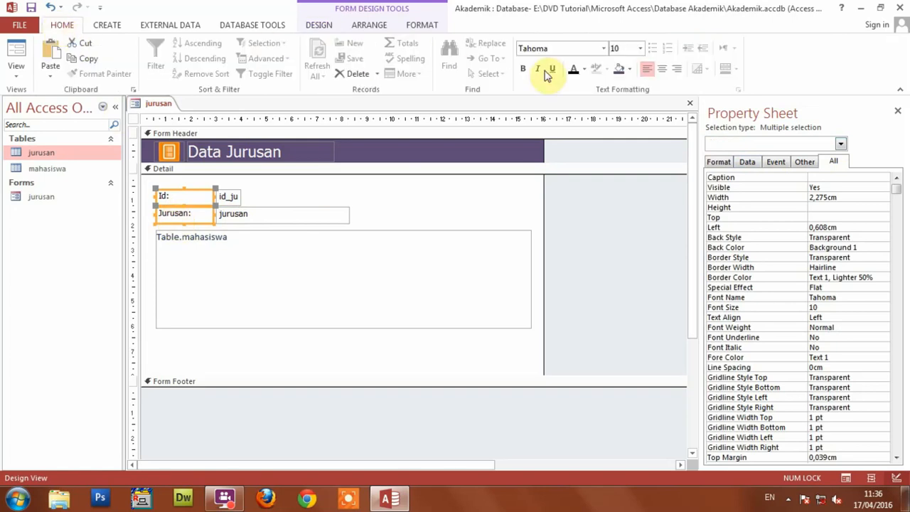
{"action": "left_click", "coordinate": [678, 69]}
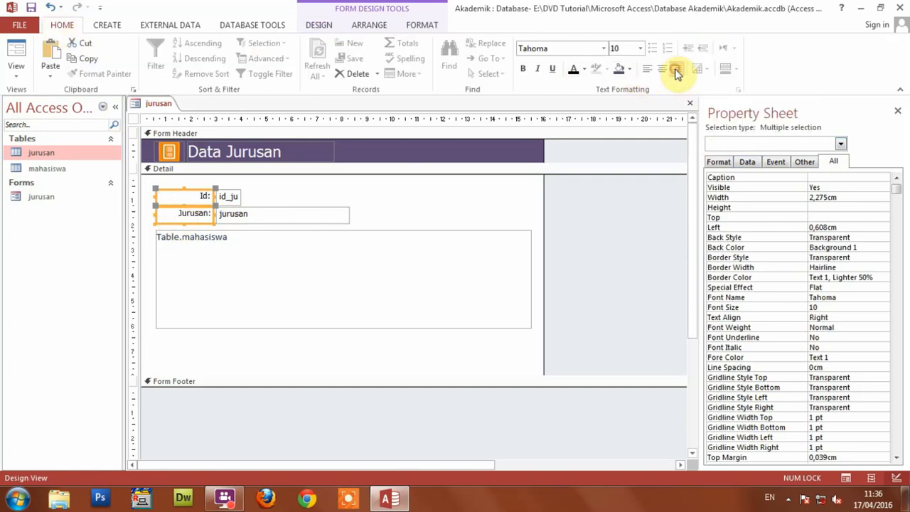
{"action": "left_click", "coordinate": [626, 224]}
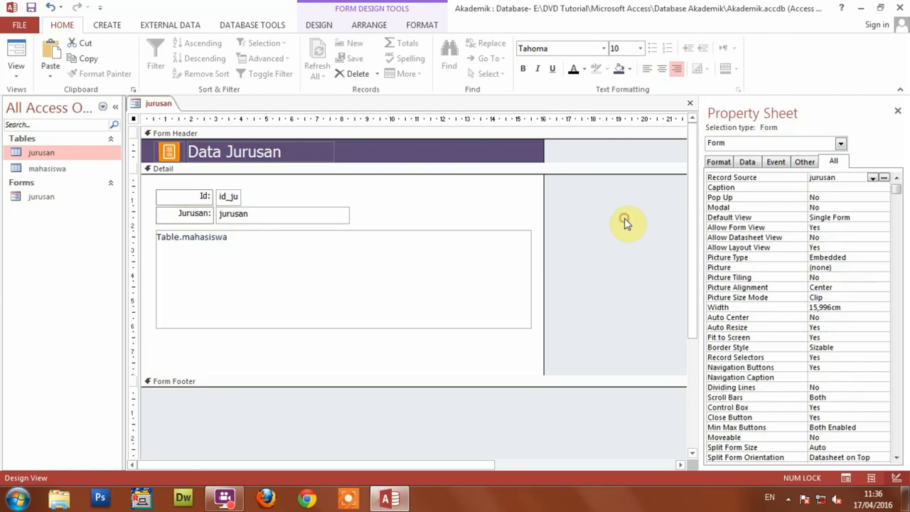
{"action": "left_click", "coordinate": [30, 7]}
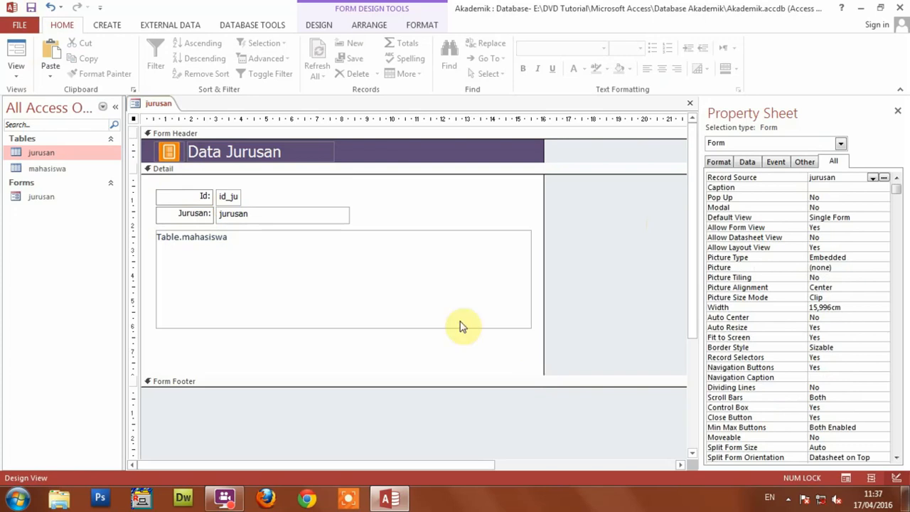
- Open the jurusan form in Form View and click into the Id field and student row 002
{"action": "left_click", "coordinate": [16, 53]}
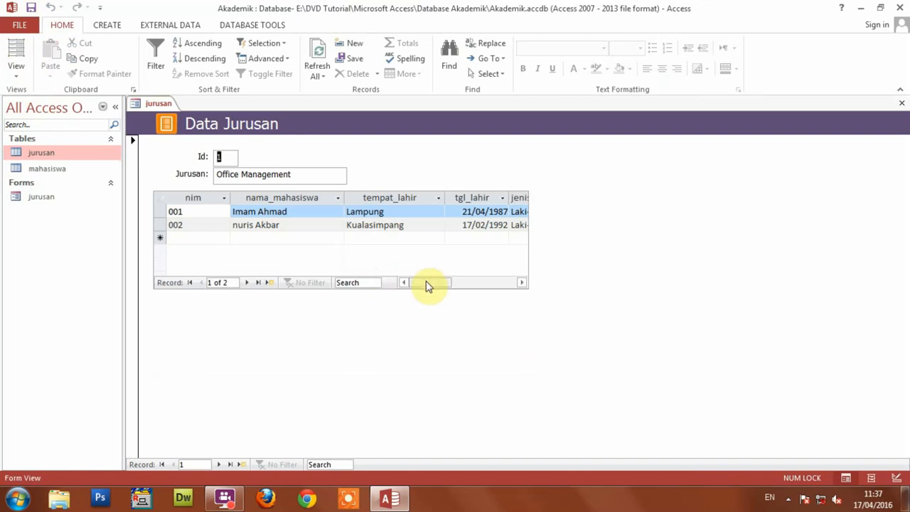
{"action": "left_click_drag", "start_coordinate": [419, 281], "coordinate": [375, 273]}
{"action": "left_click", "coordinate": [224, 156]}
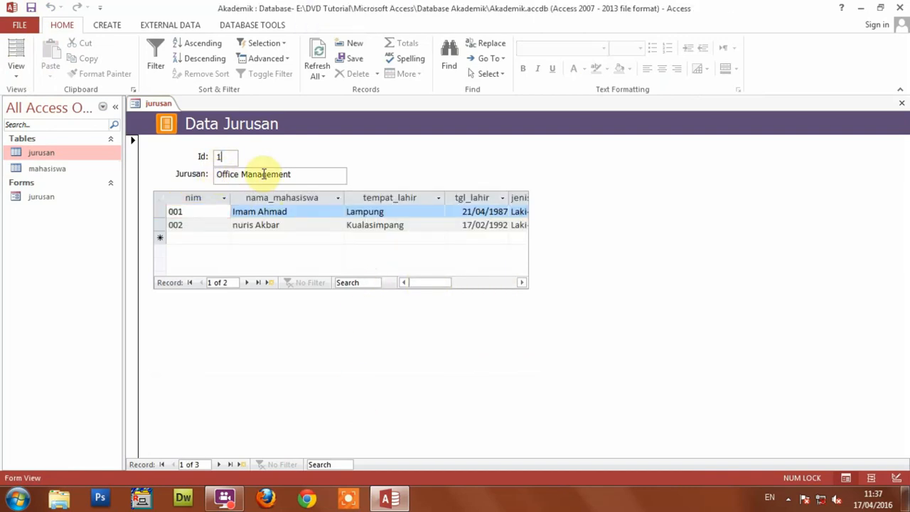
{"action": "left_click", "coordinate": [182, 224]}
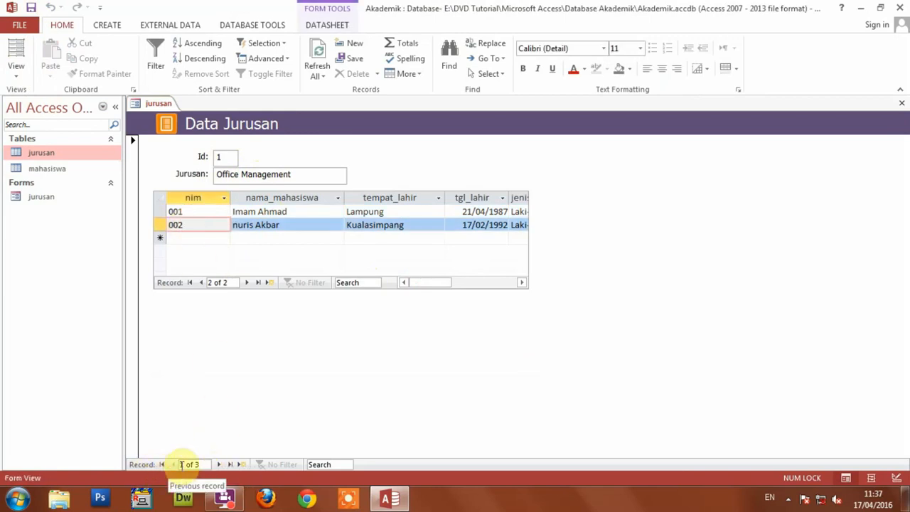
- Page forward to record 3, Komputer Akuntansi, and collapse the Navigation Pane
{"action": "left_click", "coordinate": [219, 466]}
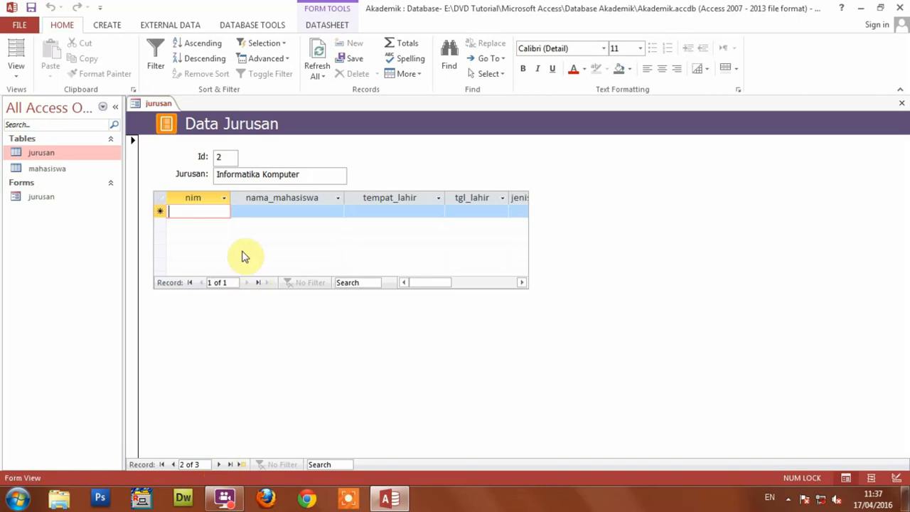
{"action": "left_click_drag", "start_coordinate": [316, 173], "coordinate": [222, 174]}
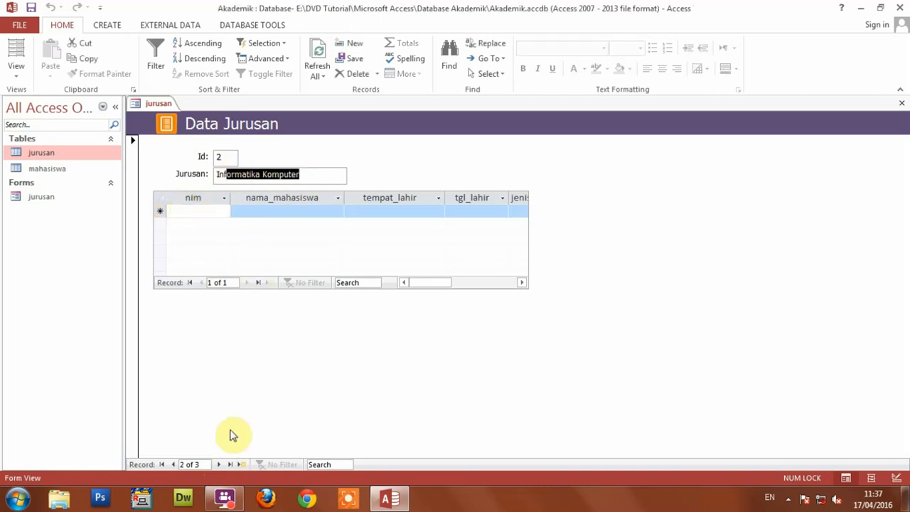
{"action": "left_click", "coordinate": [221, 466]}
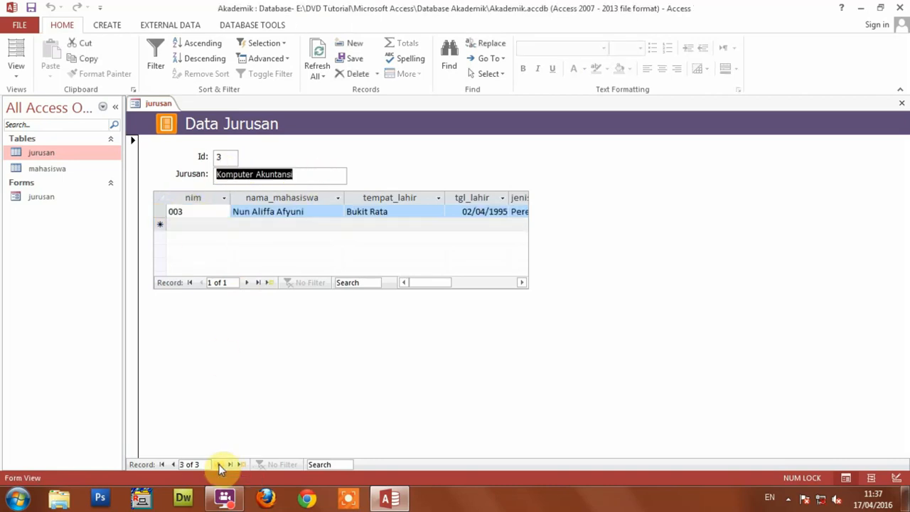
{"action": "left_click", "coordinate": [194, 211]}
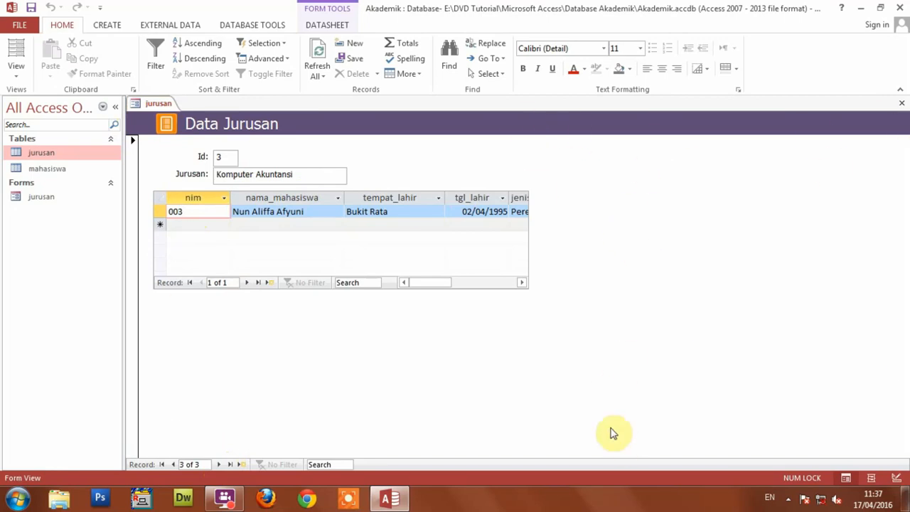
{"action": "left_click", "coordinate": [115, 107]}
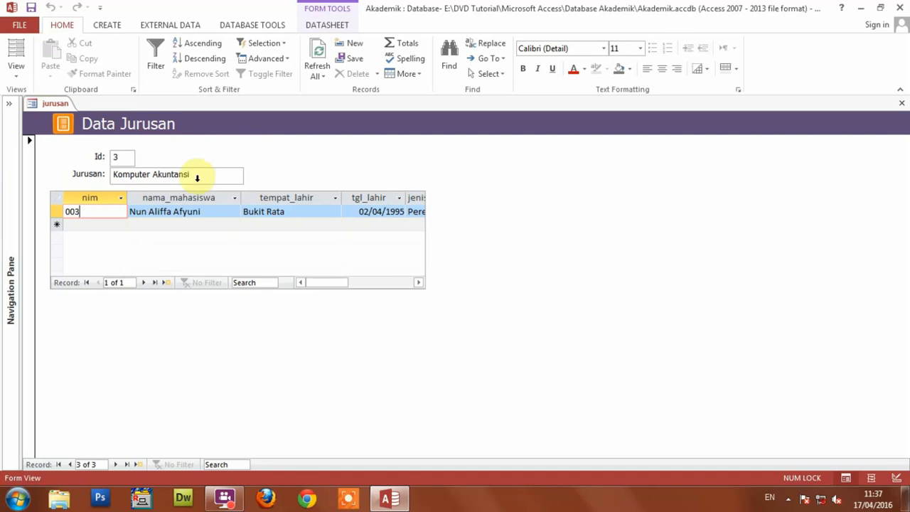
- Put the jurusan form in Design View with its Property Sheet showing Record Source jurusan
{"action": "right_click", "coordinate": [621, 188]}
{"action": "left_click", "coordinate": [567, 203]}
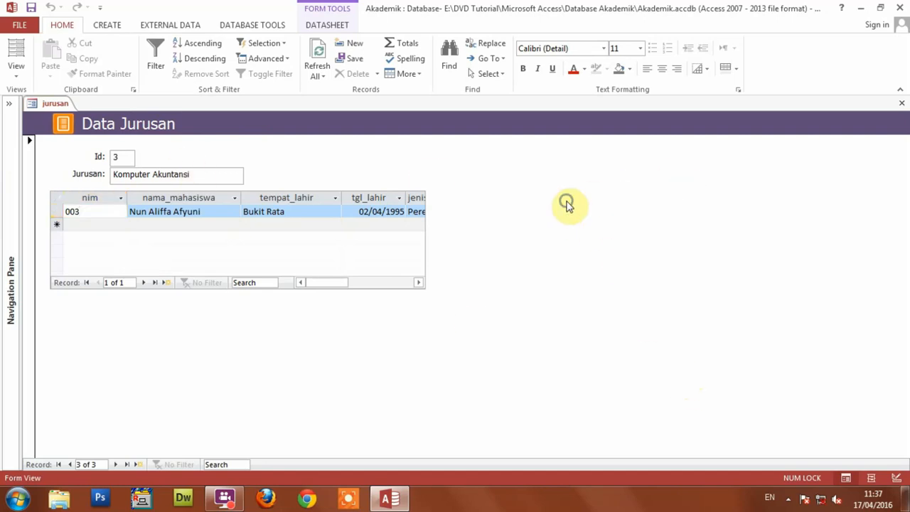
{"action": "right_click", "coordinate": [567, 204]}
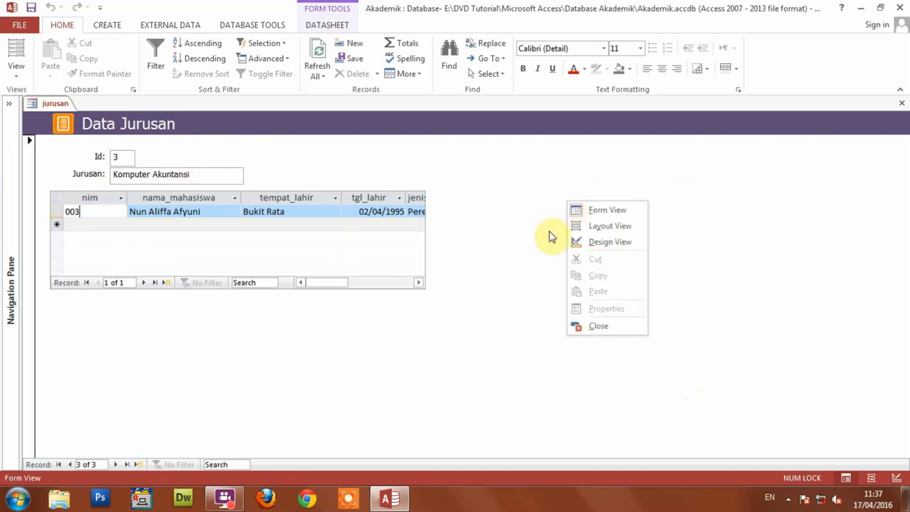
{"action": "left_click", "coordinate": [603, 243]}
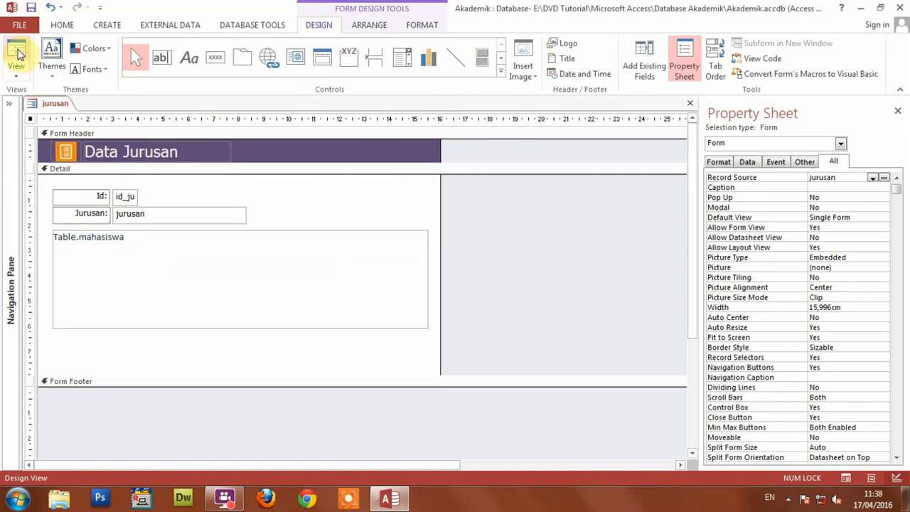
{"action": "left_click", "coordinate": [17, 55]}
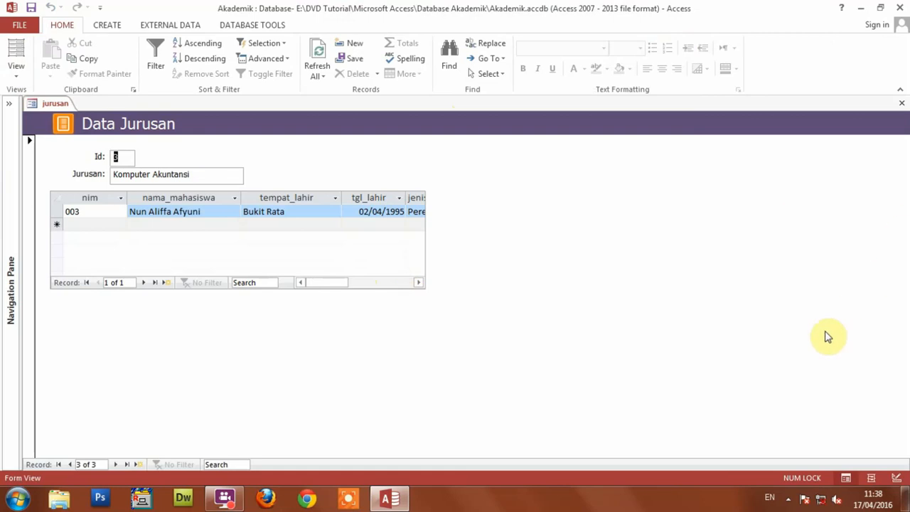
{"action": "right_click", "coordinate": [667, 216]}
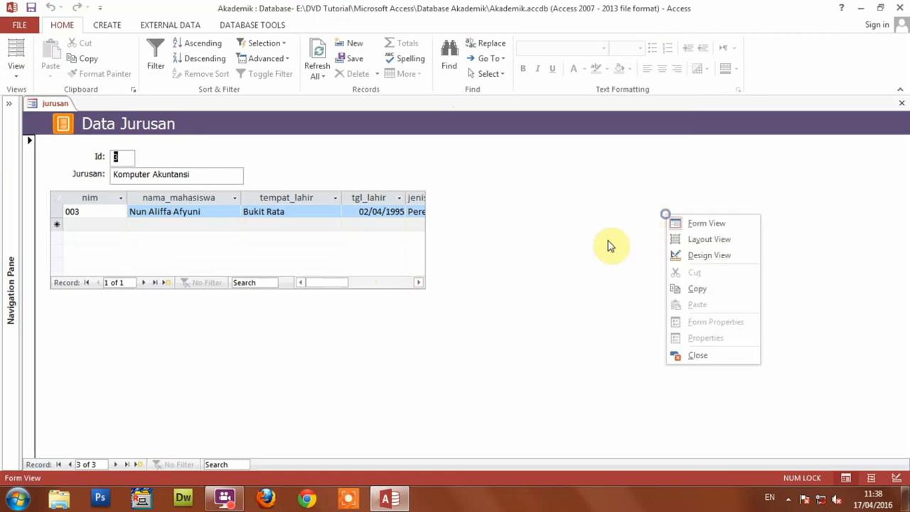
{"action": "left_click", "coordinate": [708, 255]}
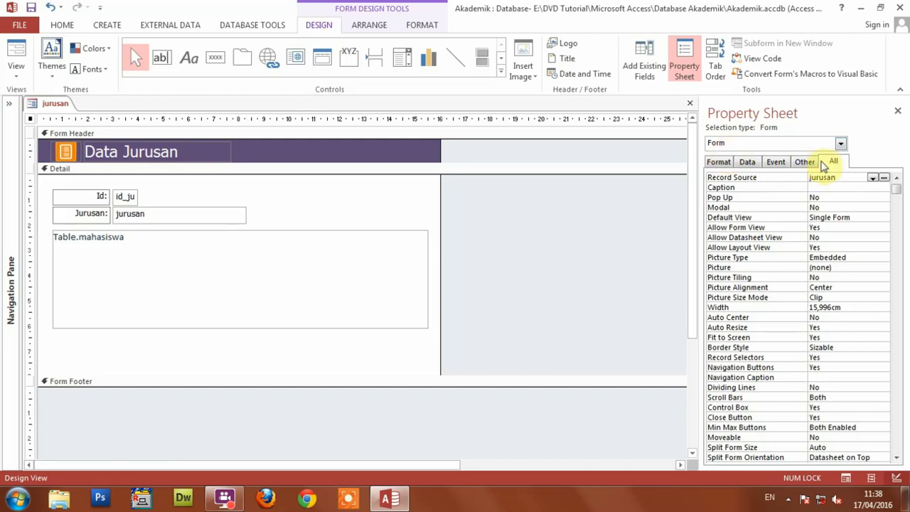
- On the Property Sheet's All tab, set both Pop Up and Modal to Yes
{"action": "left_click", "coordinate": [834, 163]}
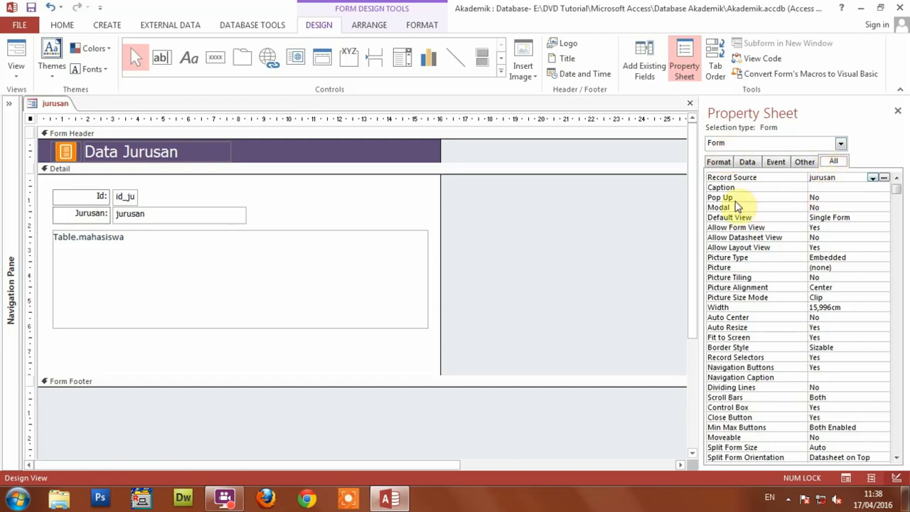
{"action": "left_click", "coordinate": [819, 199]}
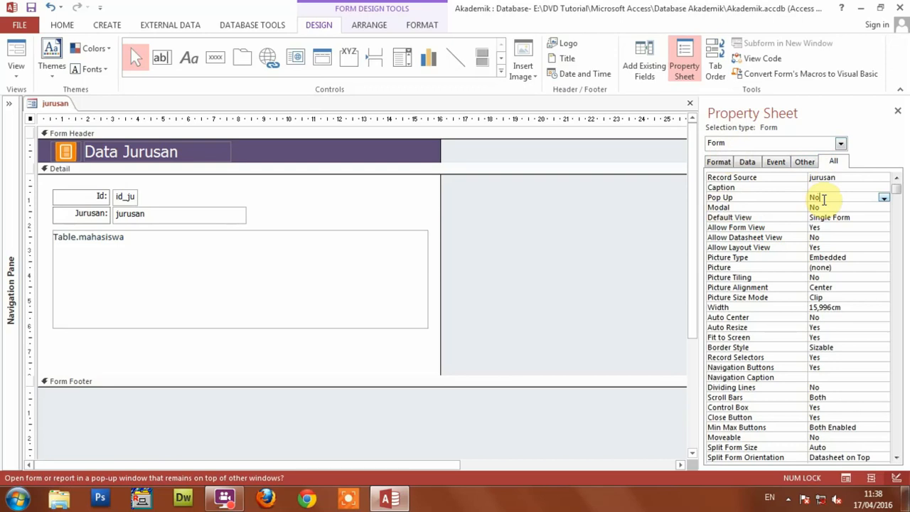
{"action": "left_click", "coordinate": [884, 198]}
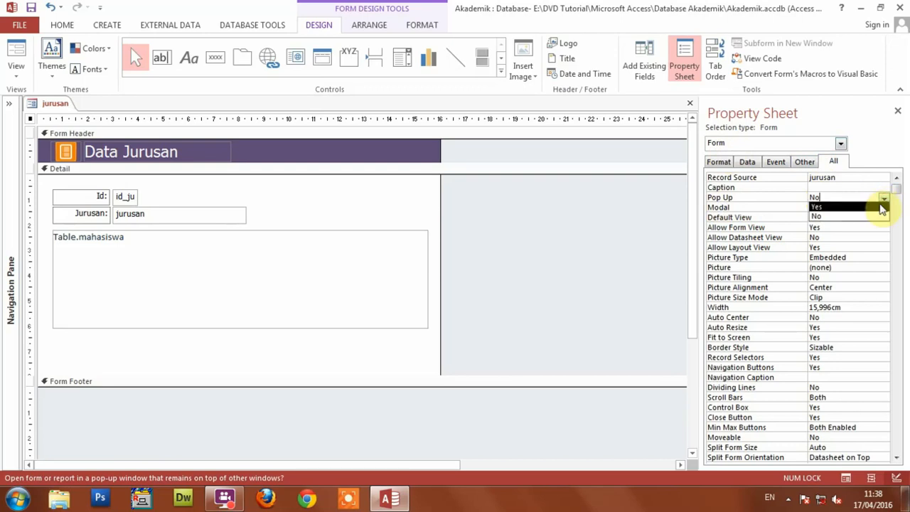
{"action": "left_click", "coordinate": [882, 207]}
{"action": "left_click", "coordinate": [738, 209]}
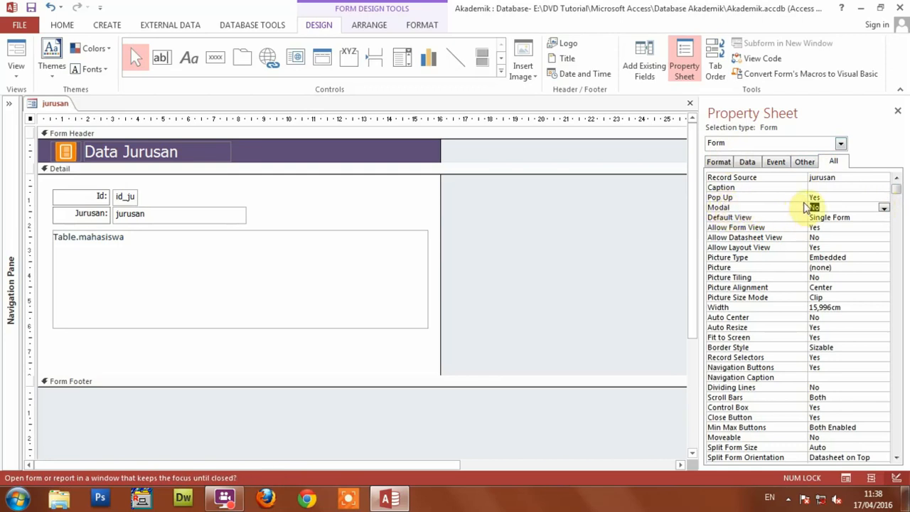
{"action": "left_click", "coordinate": [884, 208]}
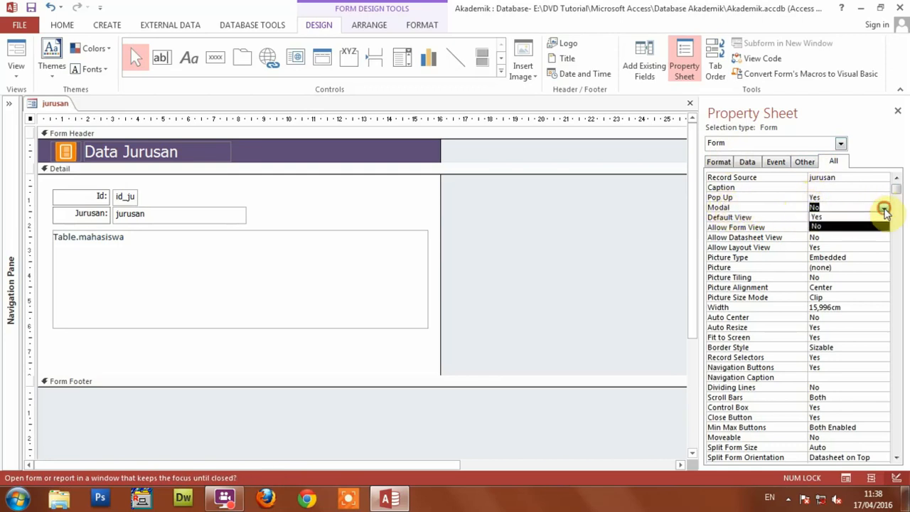
{"action": "left_click", "coordinate": [837, 217]}
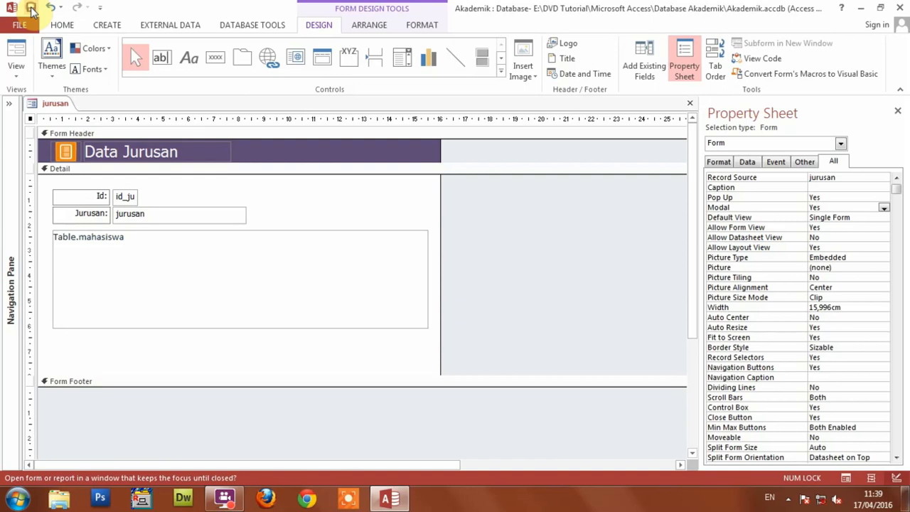
- Run the form in Form View and drag the pop-up window toward the centre
{"action": "left_click", "coordinate": [17, 50]}
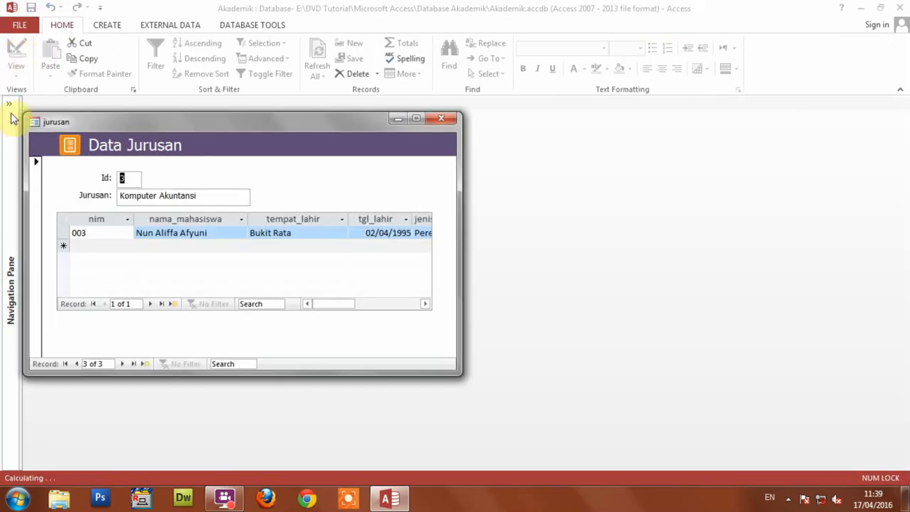
{"action": "left_click_drag", "start_coordinate": [223, 124], "coordinate": [406, 132]}
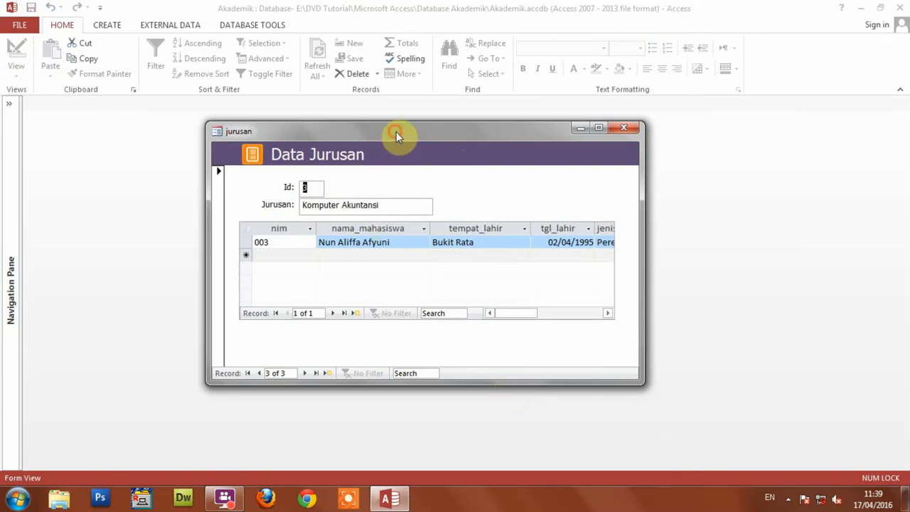
{"action": "left_click_drag", "start_coordinate": [396, 131], "coordinate": [408, 125]}
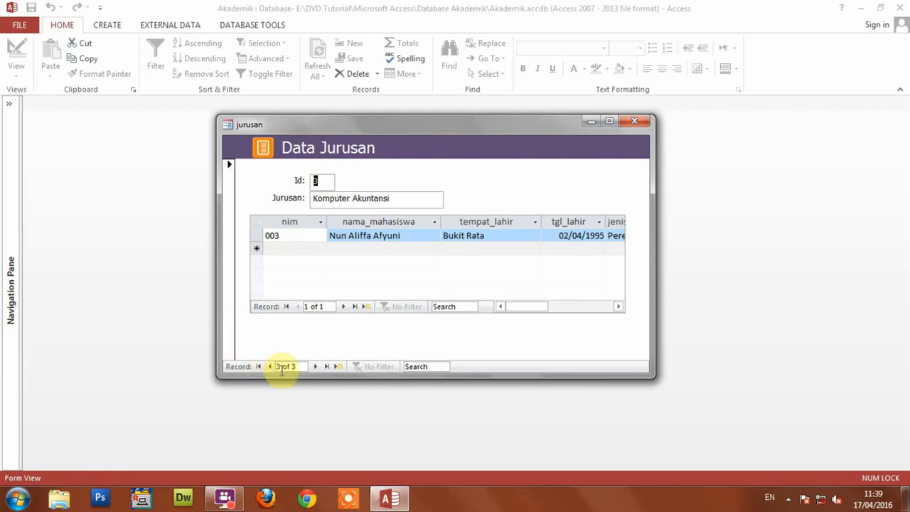
- Step through the department records, ending on record 3, Komputer Akuntansi, with student 003
{"action": "left_click", "coordinate": [406, 367]}
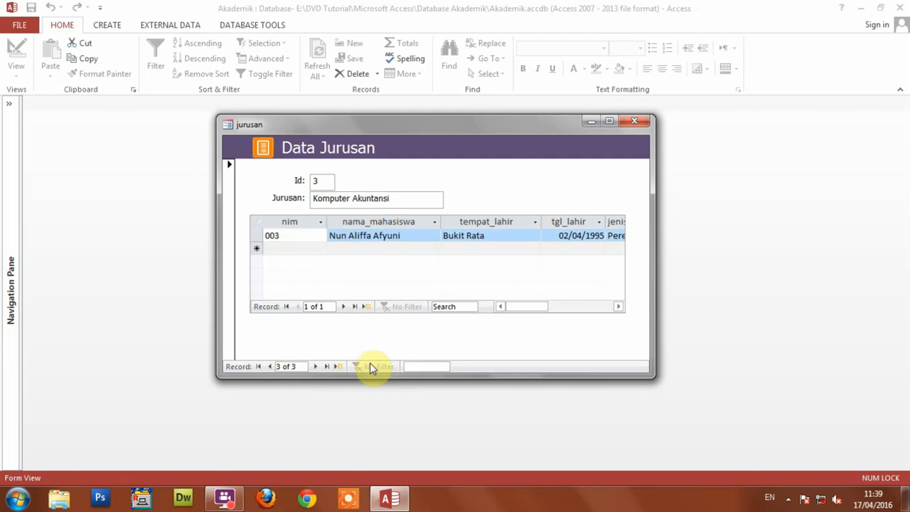
{"action": "left_click", "coordinate": [270, 367]}
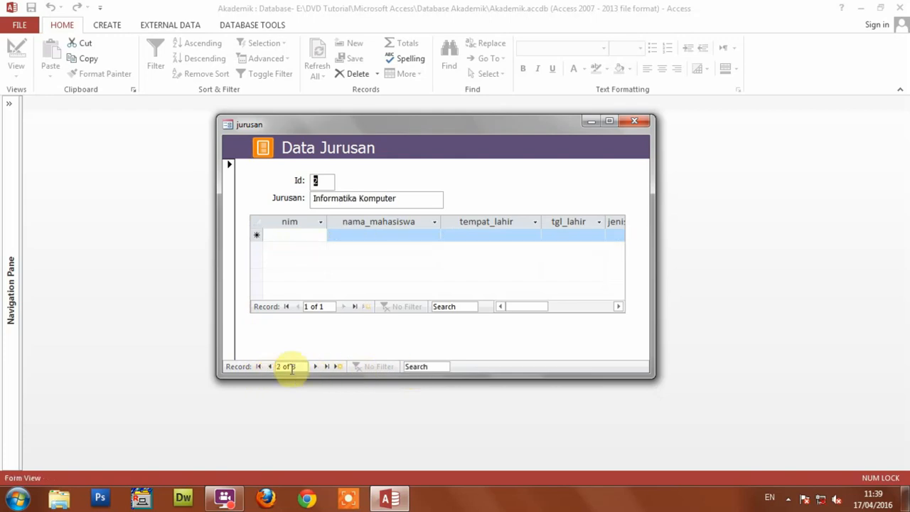
{"action": "left_click", "coordinate": [316, 367]}
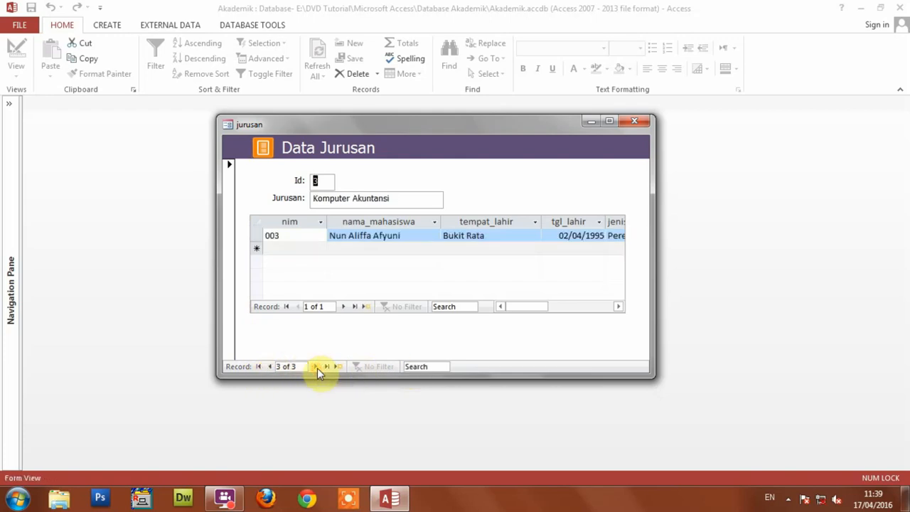
{"action": "left_click", "coordinate": [318, 367]}
{"action": "left_click", "coordinate": [269, 367]}
{"action": "left_click", "coordinate": [414, 367]}
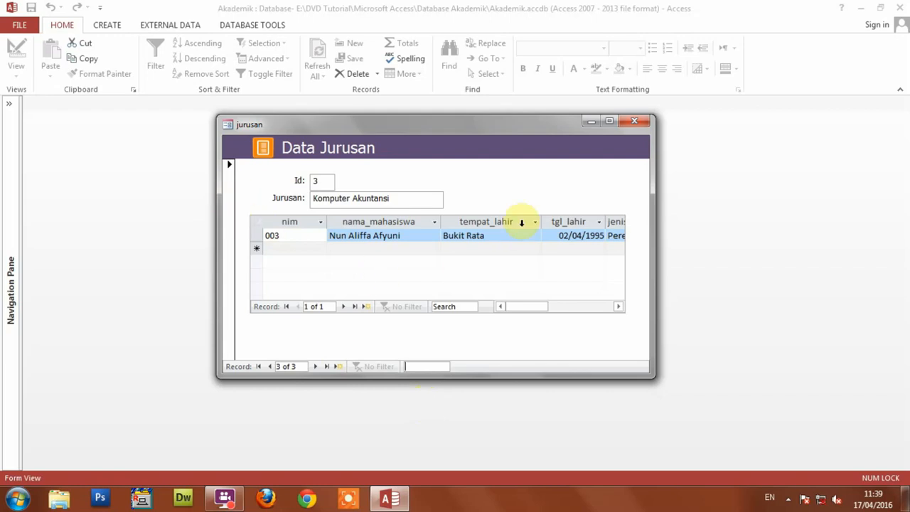
{"action": "right_click", "coordinate": [580, 179]}
- Return the jurusan form to Design view and set its Auto Center property to Yes
{"action": "right_click", "coordinate": [528, 177]}
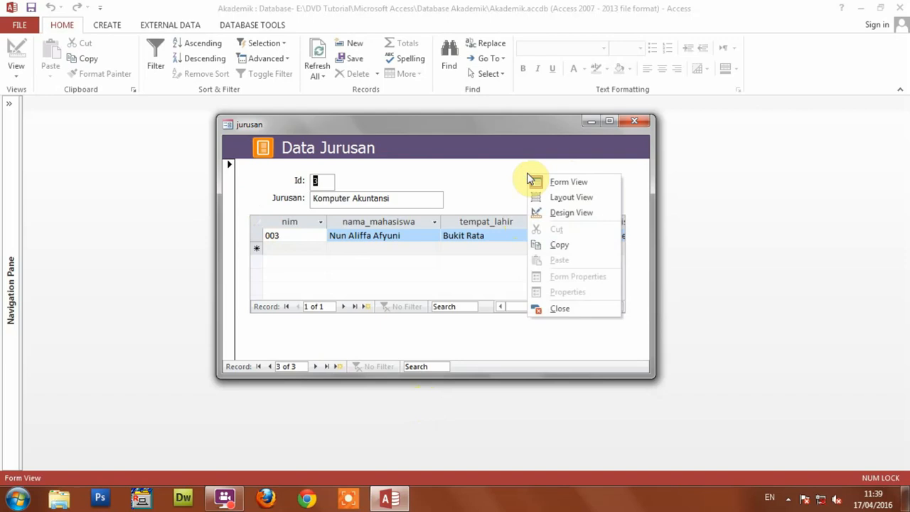
{"action": "left_click", "coordinate": [573, 214]}
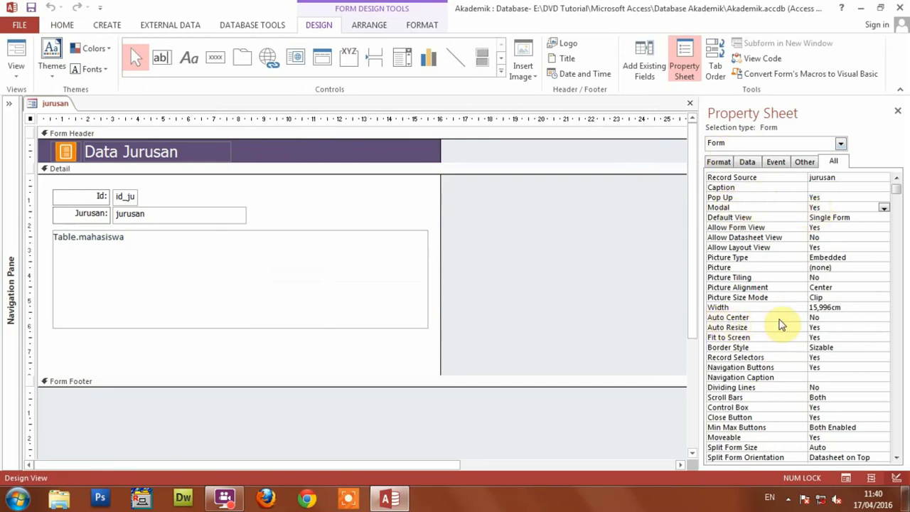
{"action": "left_click", "coordinate": [824, 320]}
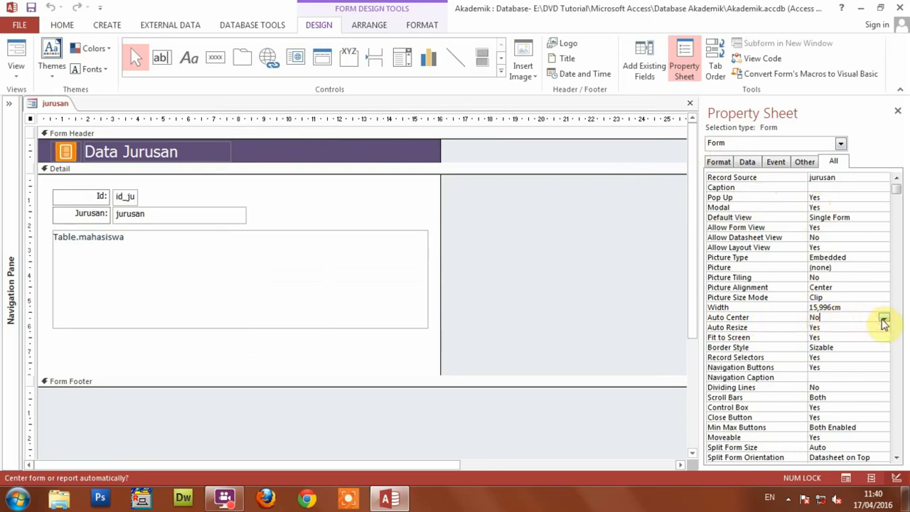
{"action": "left_click", "coordinate": [882, 319]}
{"action": "left_click", "coordinate": [847, 327]}
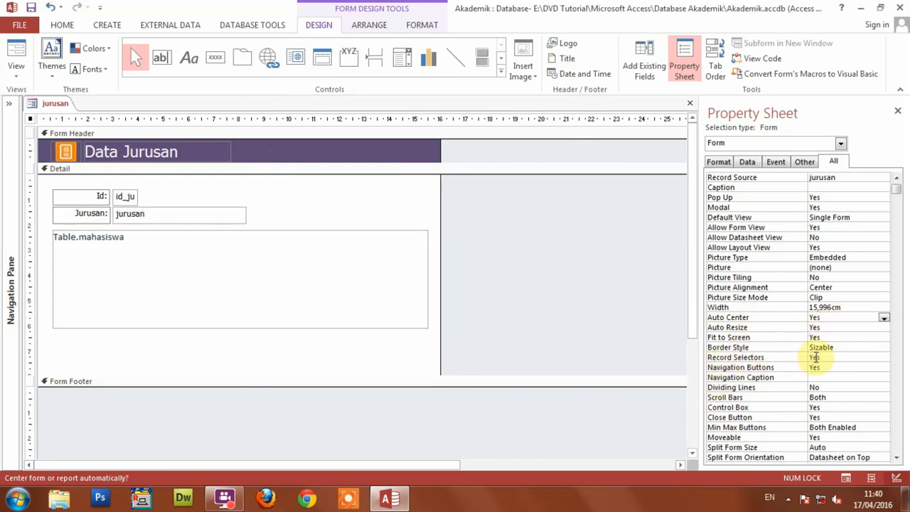
- Set the form's Record Selectors property to No and save the form
{"action": "left_click", "coordinate": [816, 358]}
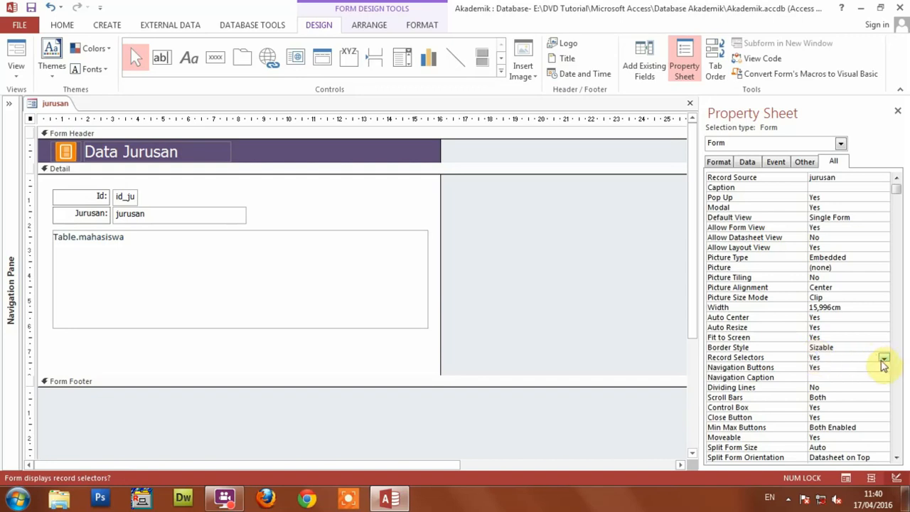
{"action": "left_click", "coordinate": [884, 359]}
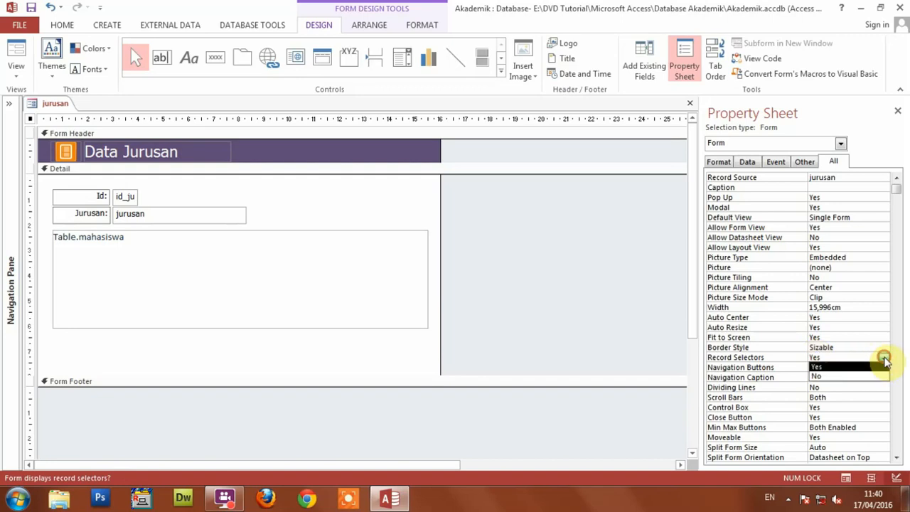
{"action": "left_click", "coordinate": [849, 377]}
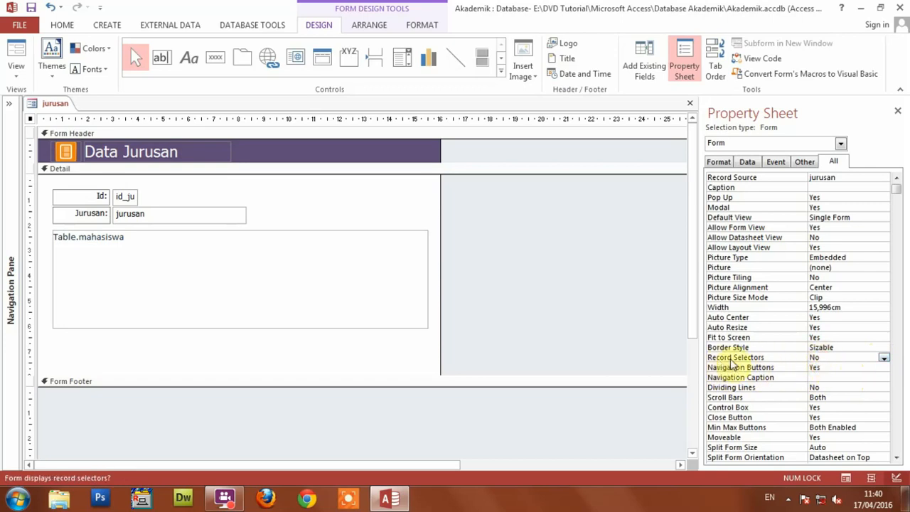
{"action": "left_click", "coordinate": [33, 9]}
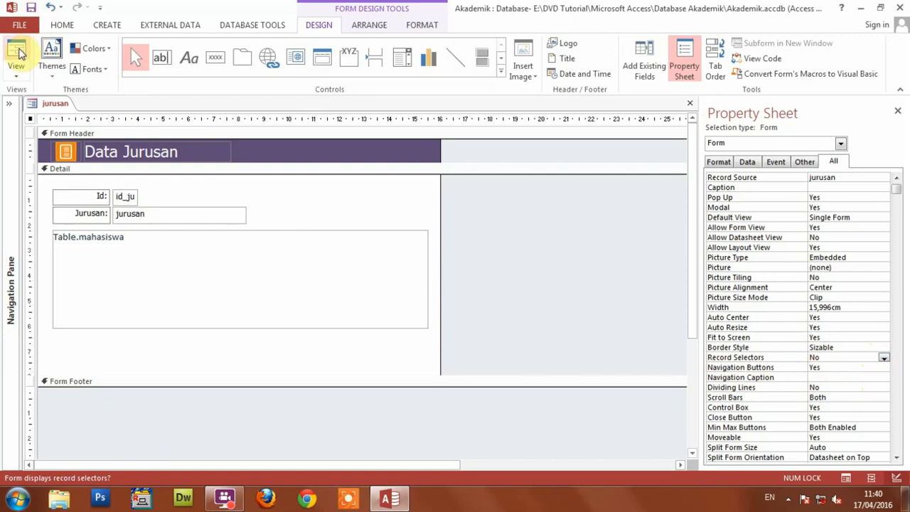
- Run the jurusan form in Form view to confirm the record selector bar is gone
{"action": "left_click", "coordinate": [18, 51]}
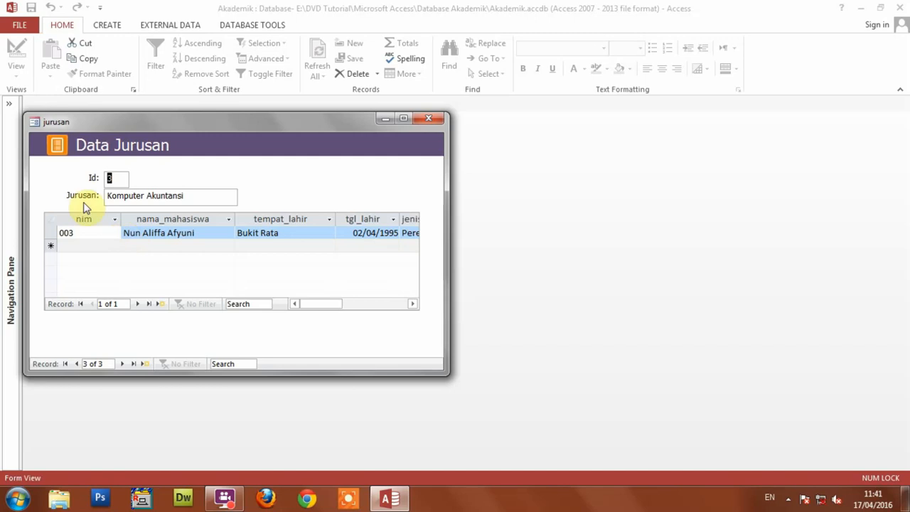
{"action": "left_click", "coordinate": [341, 176]}
{"action": "right_click", "coordinate": [341, 178]}
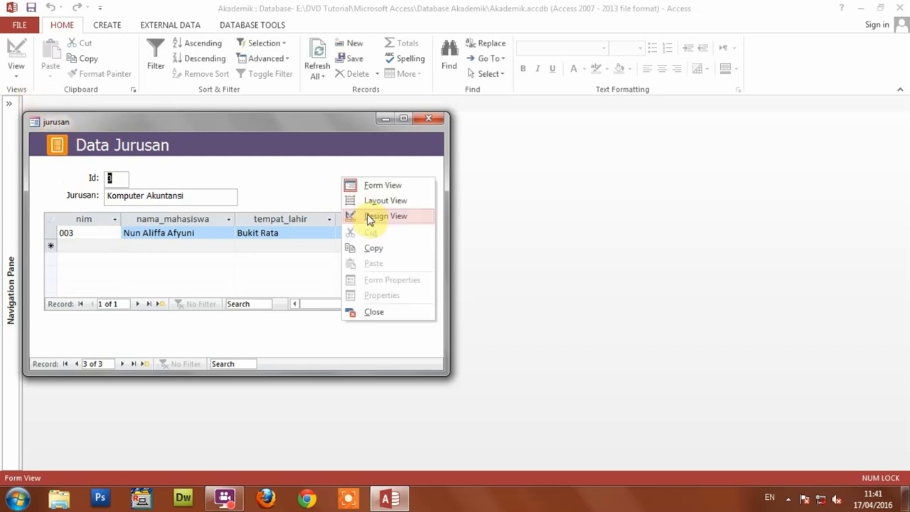
{"action": "left_click", "coordinate": [361, 216]}
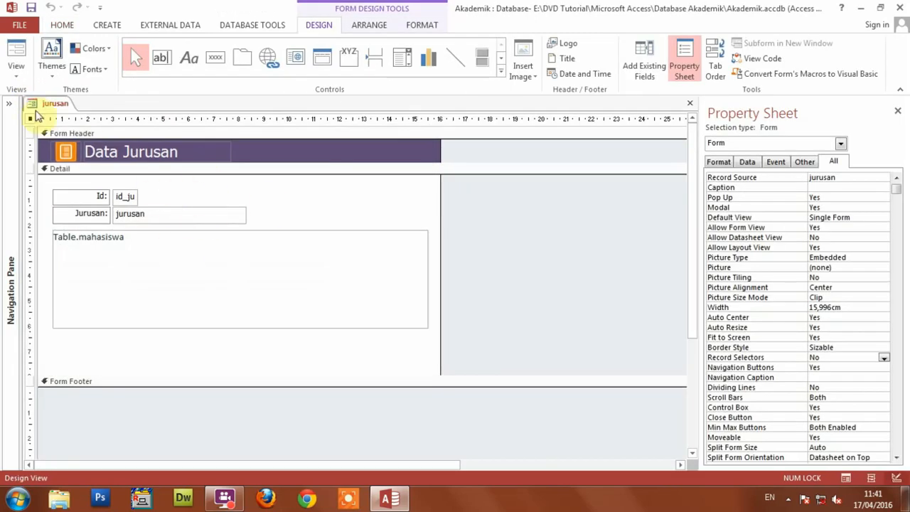
{"action": "left_click", "coordinate": [15, 50]}
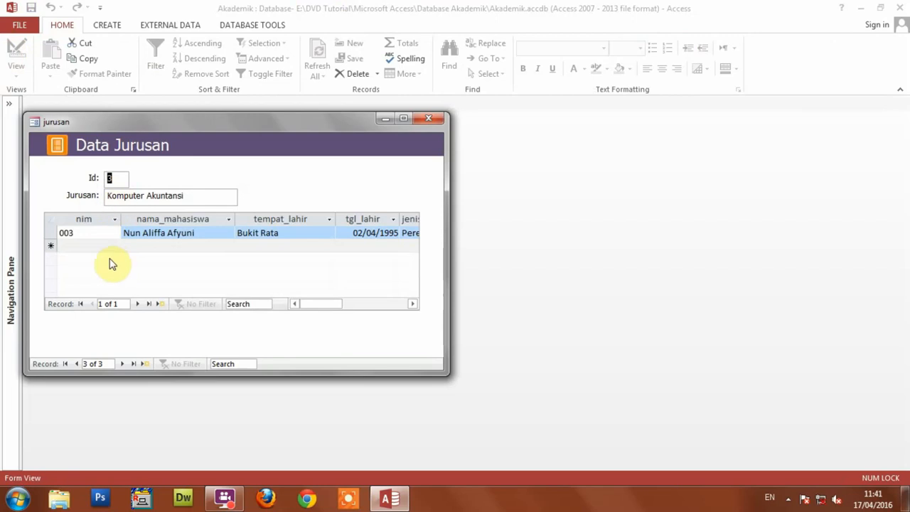
- Close the jurusan form and reopen it from the Navigation Pane's Forms list
{"action": "left_click", "coordinate": [429, 118]}
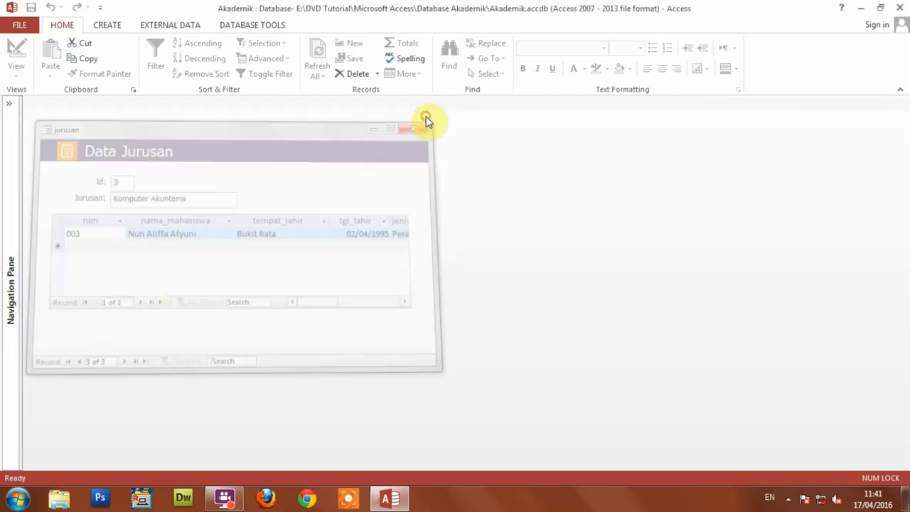
{"action": "left_click", "coordinate": [9, 105]}
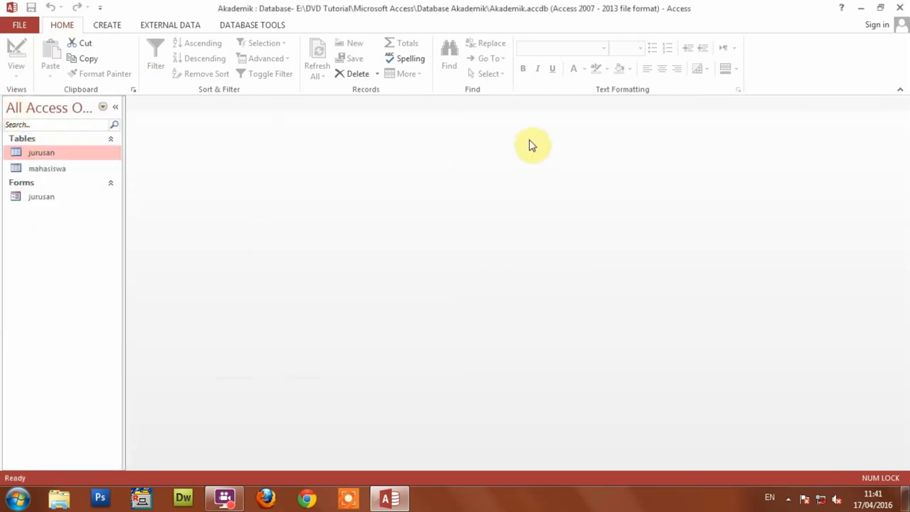
{"action": "double_click", "coordinate": [36, 201]}
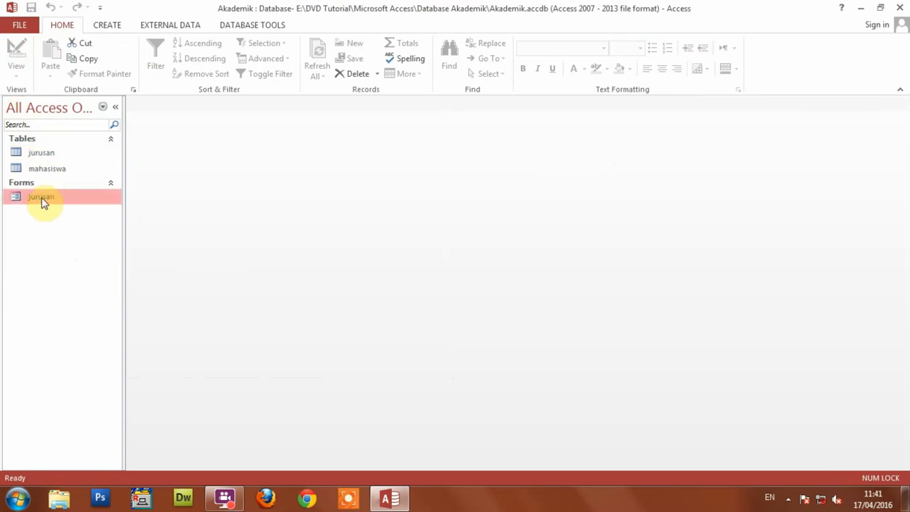
{"action": "double_click", "coordinate": [43, 201]}
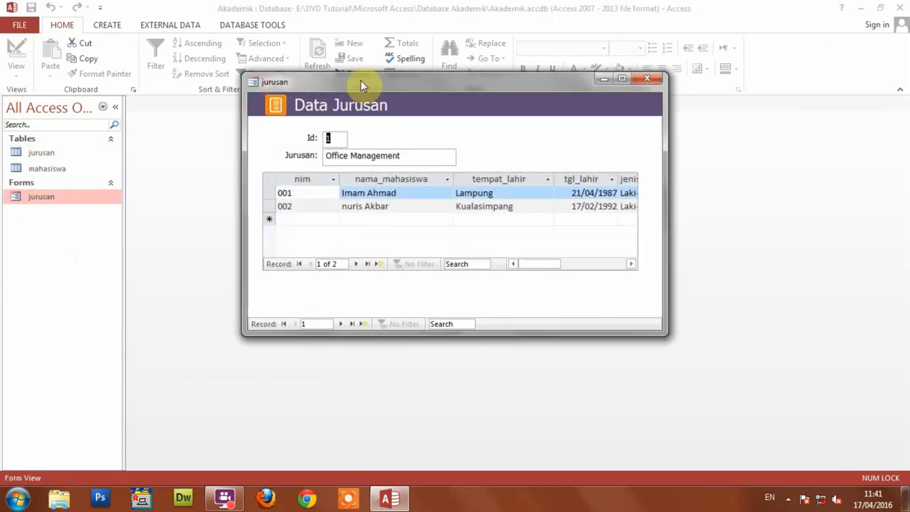
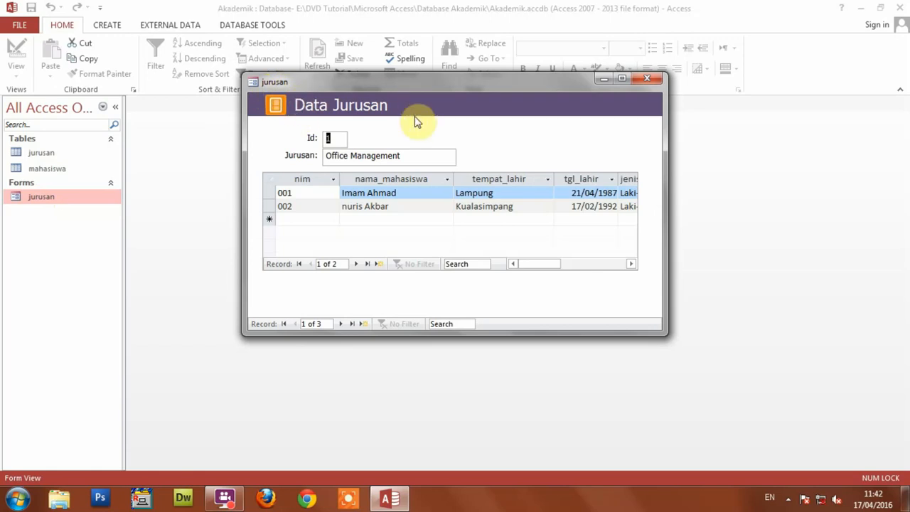
- In Design View, set a test Caption 'dfhdfhdfghdfgh' and preview the form in Form view
{"action": "right_click", "coordinate": [594, 132]}
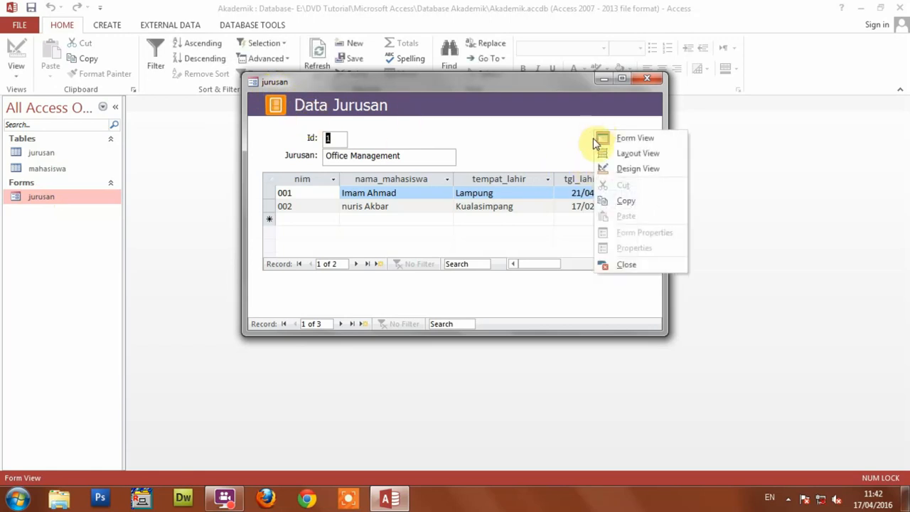
{"action": "left_click", "coordinate": [653, 172]}
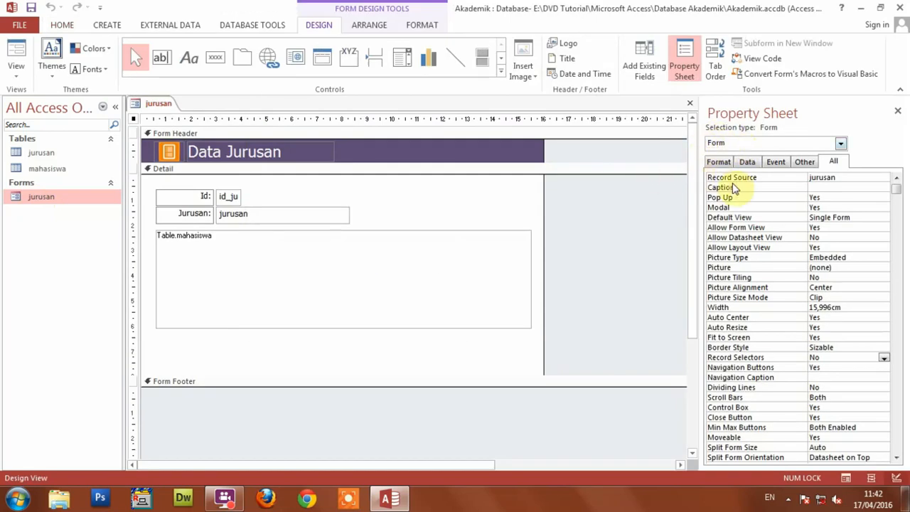
{"action": "left_click", "coordinate": [817, 189]}
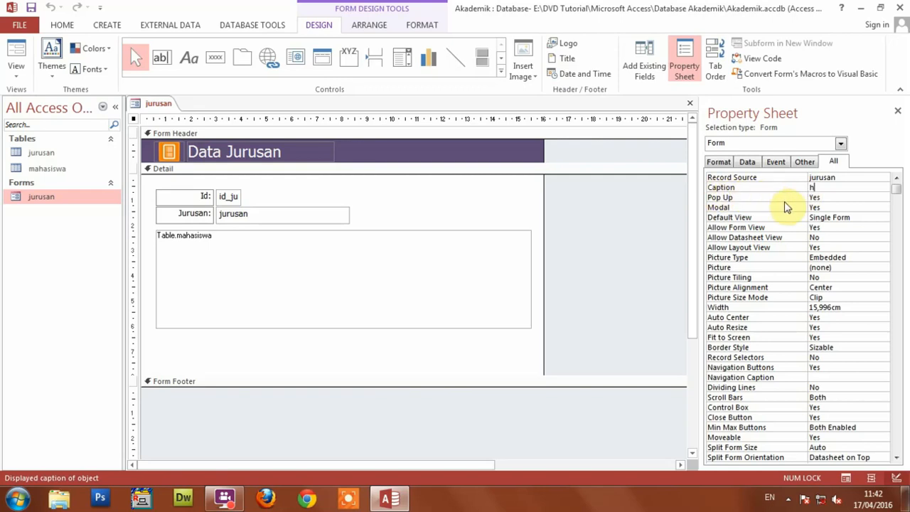
{"action": "type", "text": "dfhdfhdfghdfgh"}
{"action": "key", "text": "Return"}
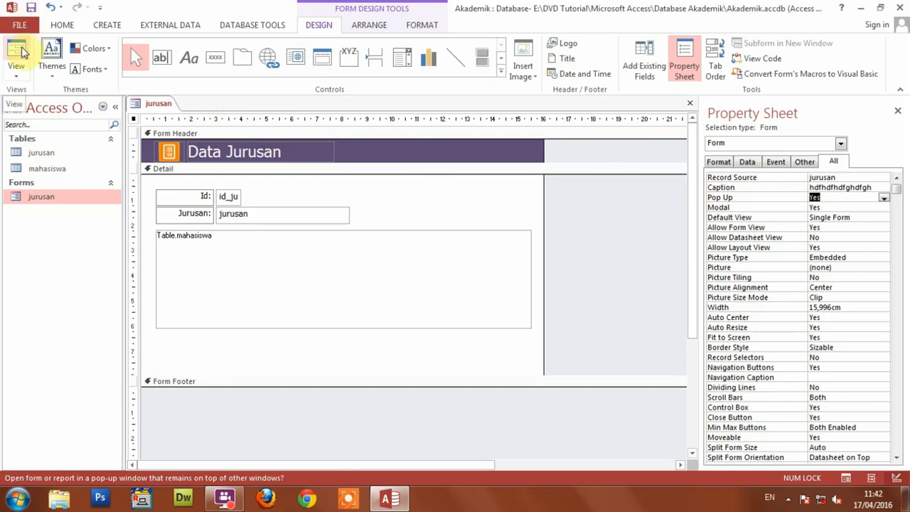
{"action": "left_click", "coordinate": [21, 54]}
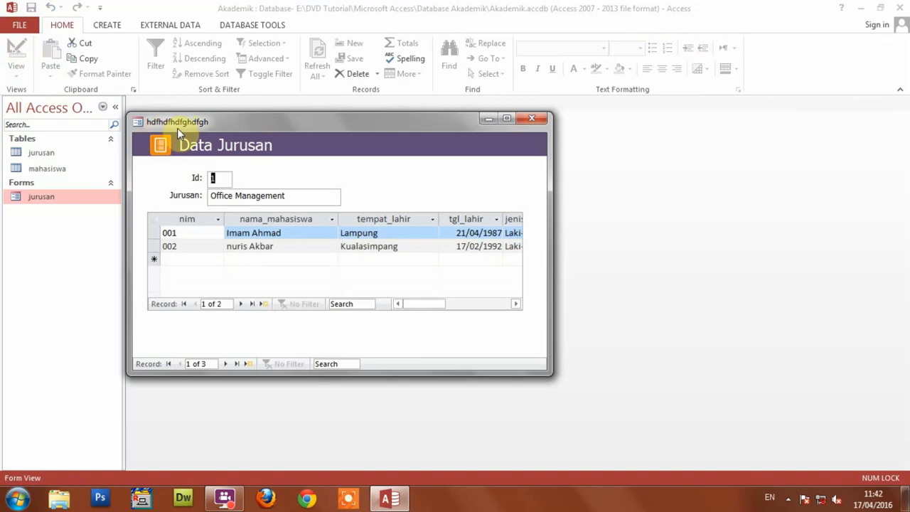
- Clear the Caption property, preview the untitled pop-up form, and move it toward the screen centre
{"action": "right_click", "coordinate": [462, 169]}
{"action": "left_click", "coordinate": [484, 203]}
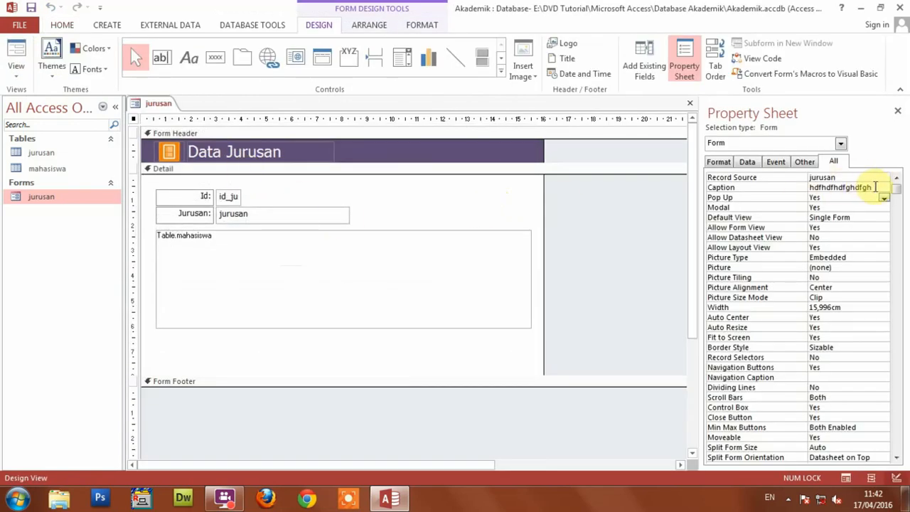
{"action": "left_click_drag", "start_coordinate": [875, 188], "coordinate": [805, 188]}
{"action": "key", "text": "Delete"}
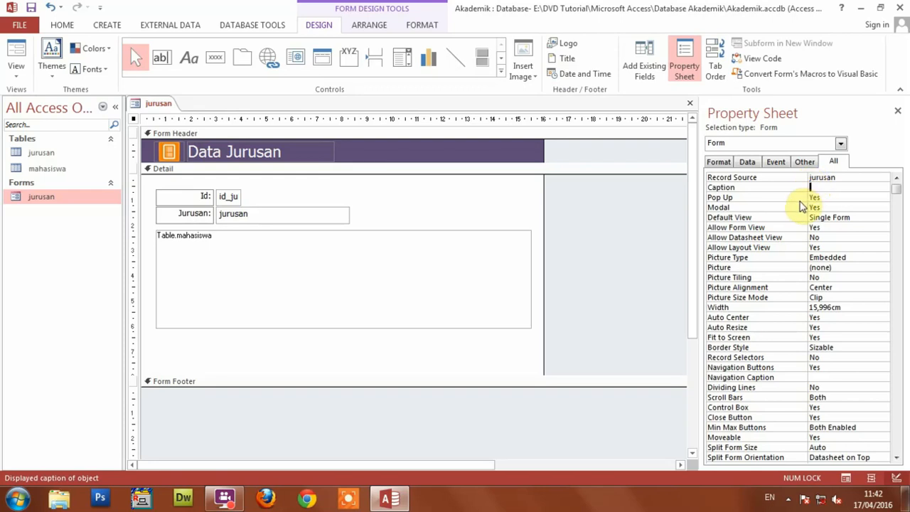
{"action": "left_click", "coordinate": [813, 187]}
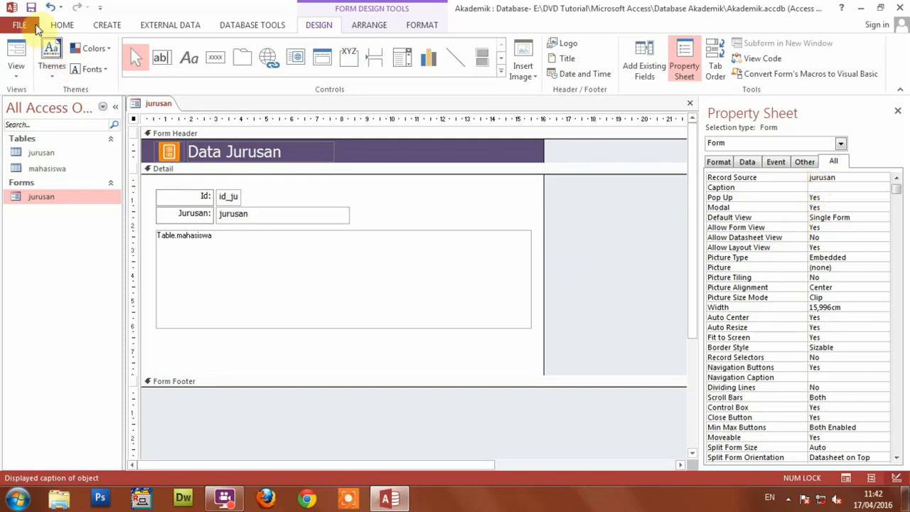
{"action": "left_click", "coordinate": [19, 54]}
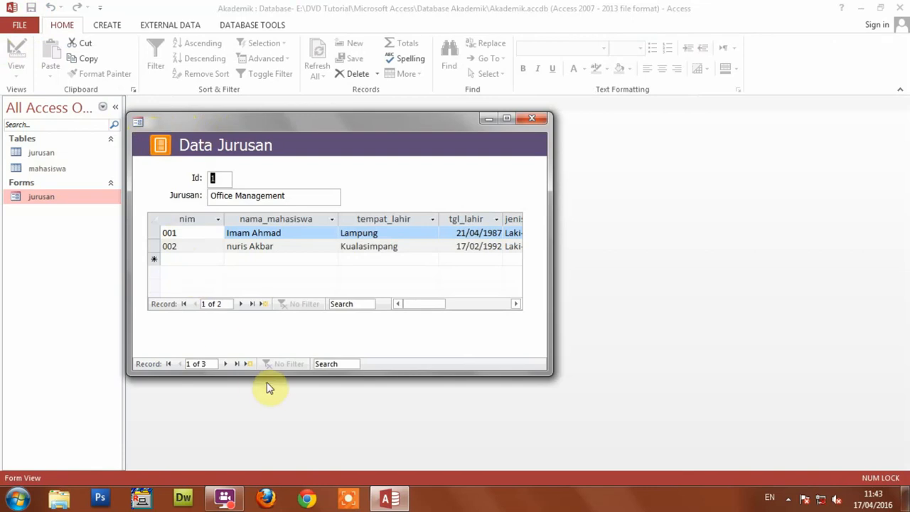
{"action": "left_click_drag", "start_coordinate": [407, 125], "coordinate": [534, 127]}
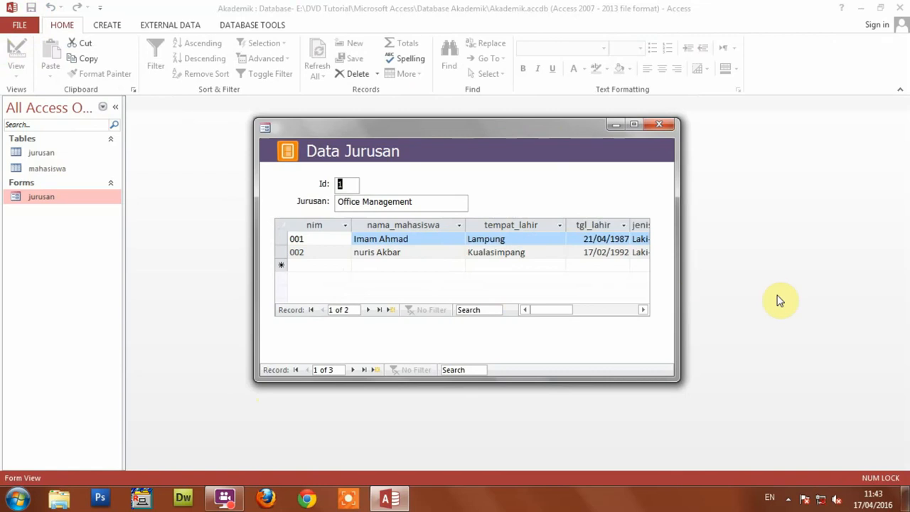
- Launch Notepad from the Run prompt and place its window over the form
{"action": "key", "text": "super+r"}
{"action": "type", "text": "n"}
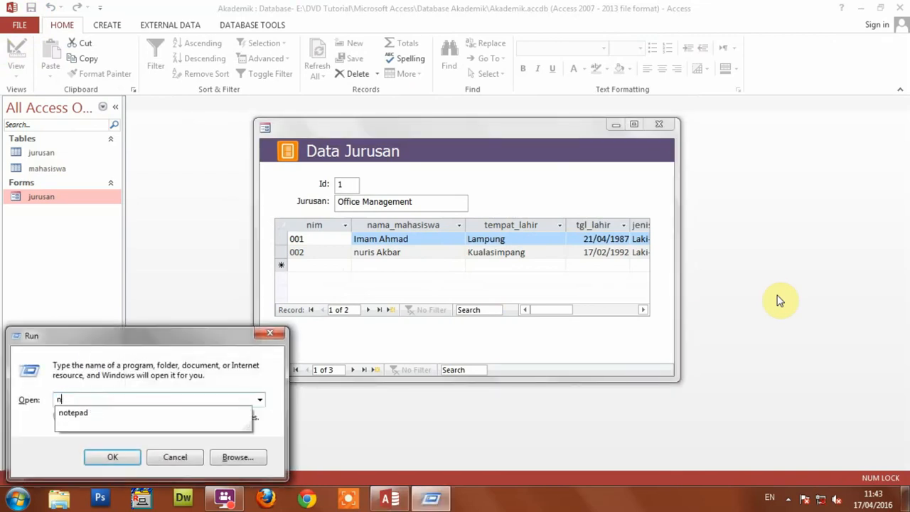
{"action": "type", "text": "otepad"}
{"action": "key", "text": "Return"}
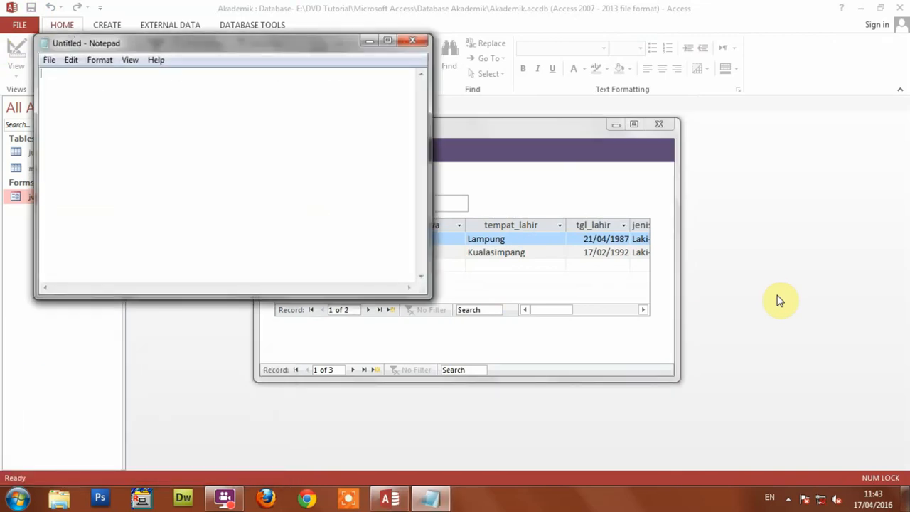
{"action": "left_click_drag", "start_coordinate": [318, 37], "coordinate": [577, 224]}
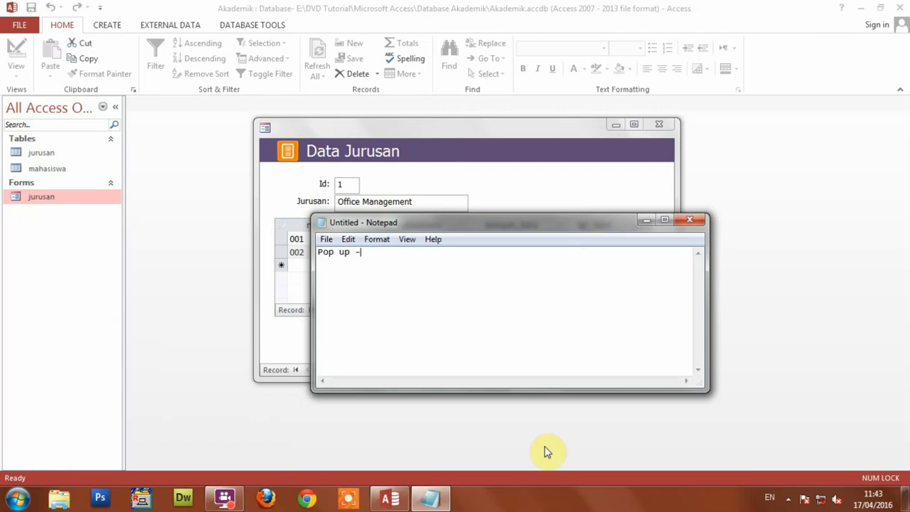
- Note that Pop up, modal and auto center are yes and record selector is no, then minimise Notepad
{"action": "type", "text": "yes modal --> yes"}
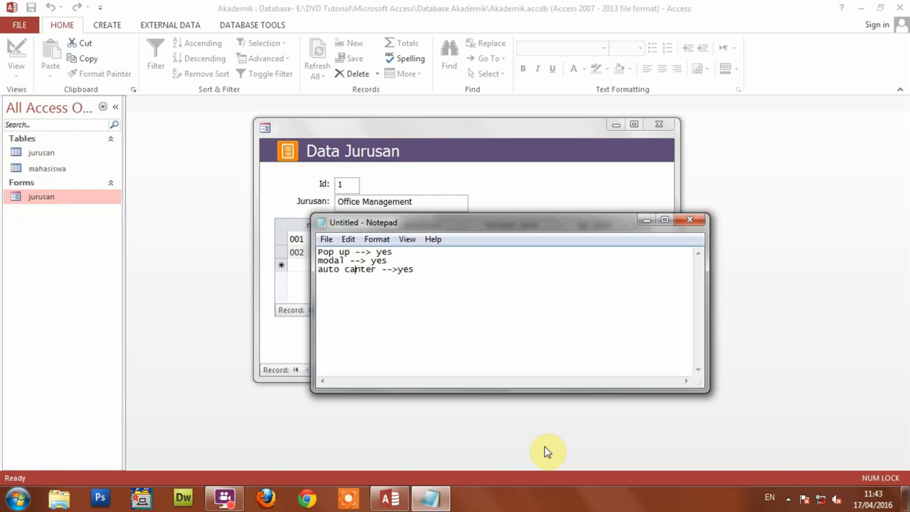
{"action": "key", "text": "BackSpace"}
{"action": "type", "text": "e"}
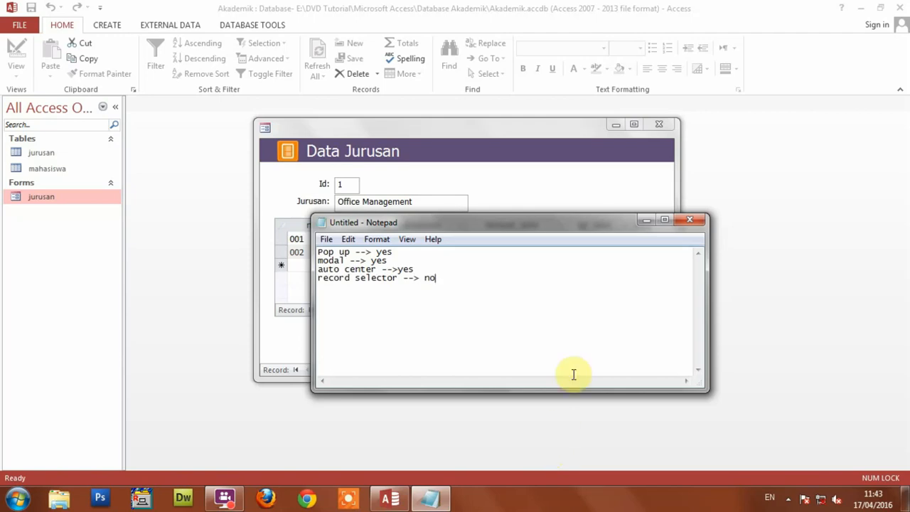
{"action": "left_click_drag", "start_coordinate": [533, 224], "coordinate": [622, 227]}
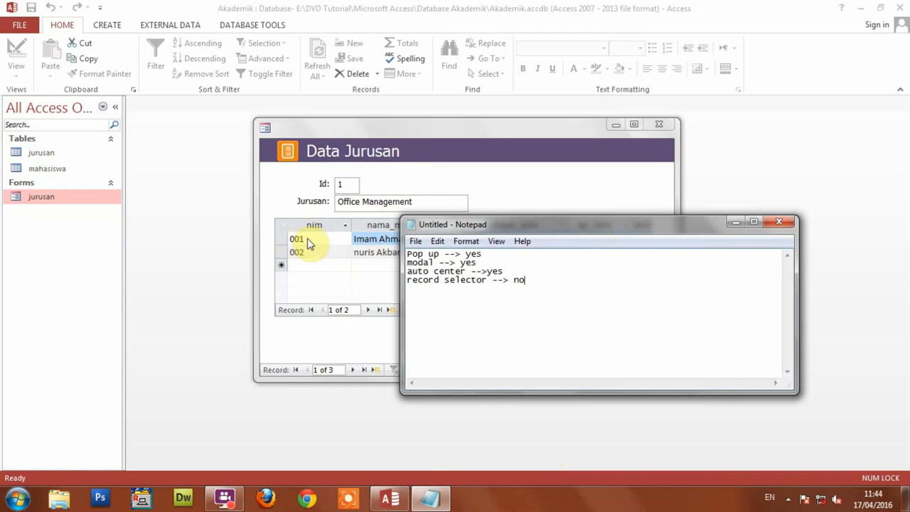
{"action": "left_click", "coordinate": [735, 222]}
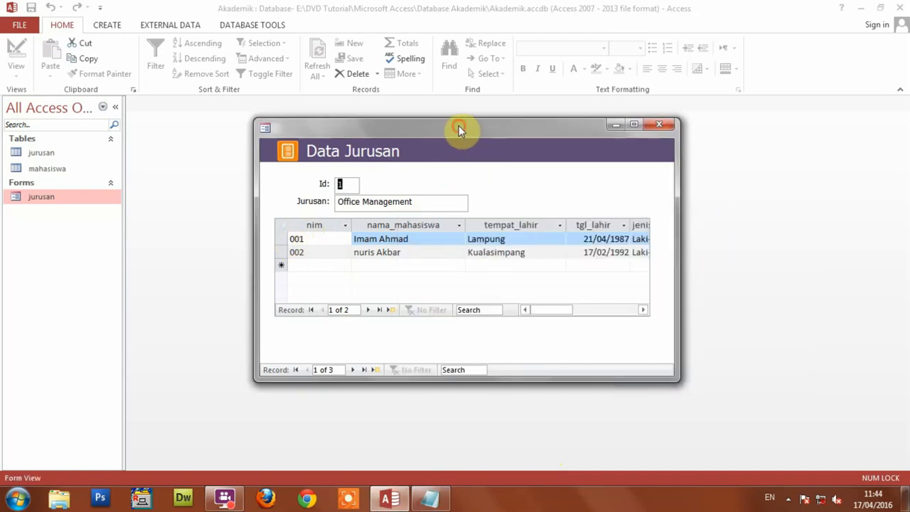
- Switch the jurusan form to Design View and select the Id and Jurusan text boxes
{"action": "left_click_drag", "start_coordinate": [459, 126], "coordinate": [458, 108]}
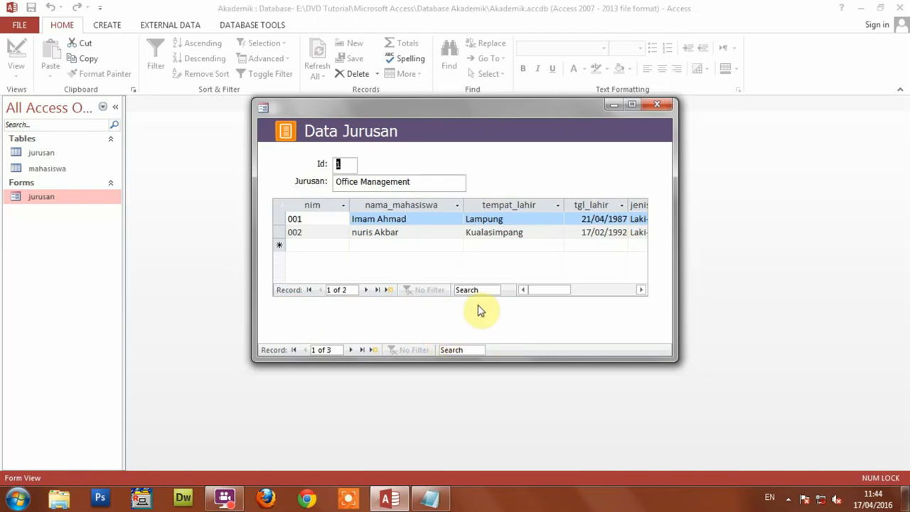
{"action": "right_click", "coordinate": [617, 162]}
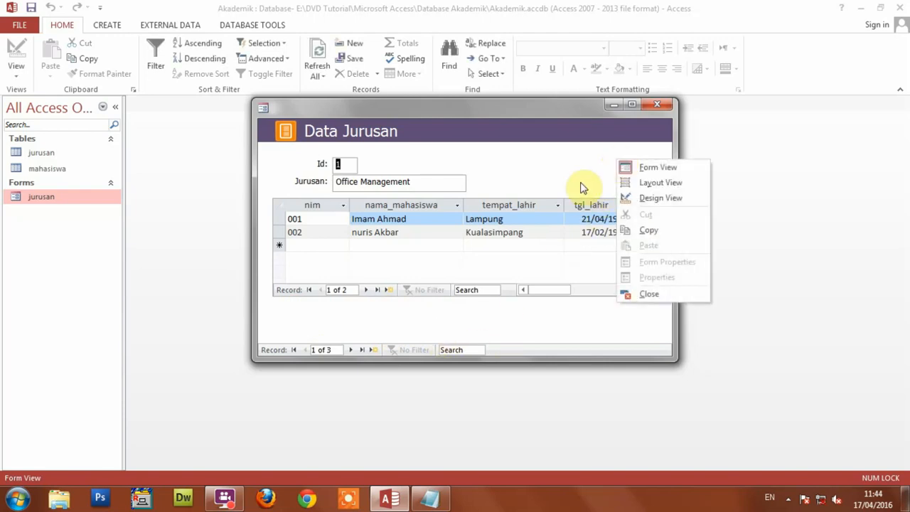
{"action": "left_click", "coordinate": [659, 201]}
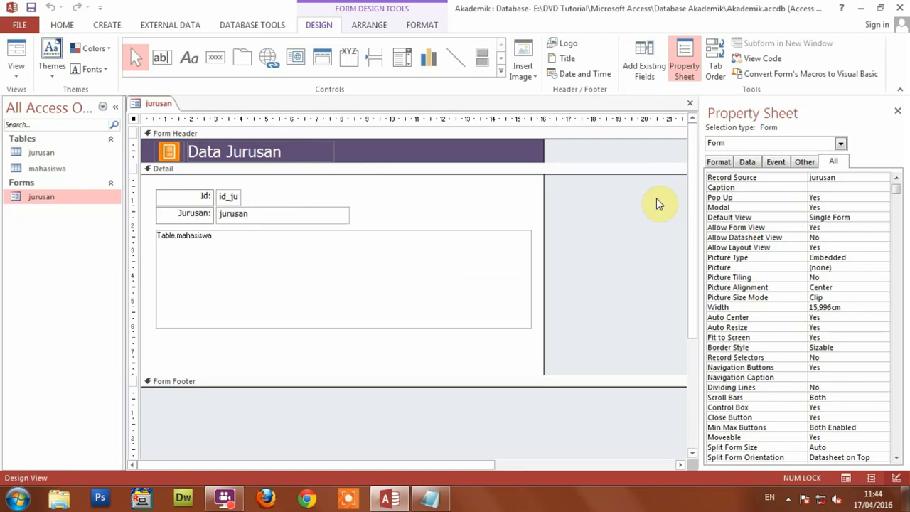
{"action": "left_click", "coordinate": [228, 197]}
{"action": "left_click", "coordinate": [230, 211]}
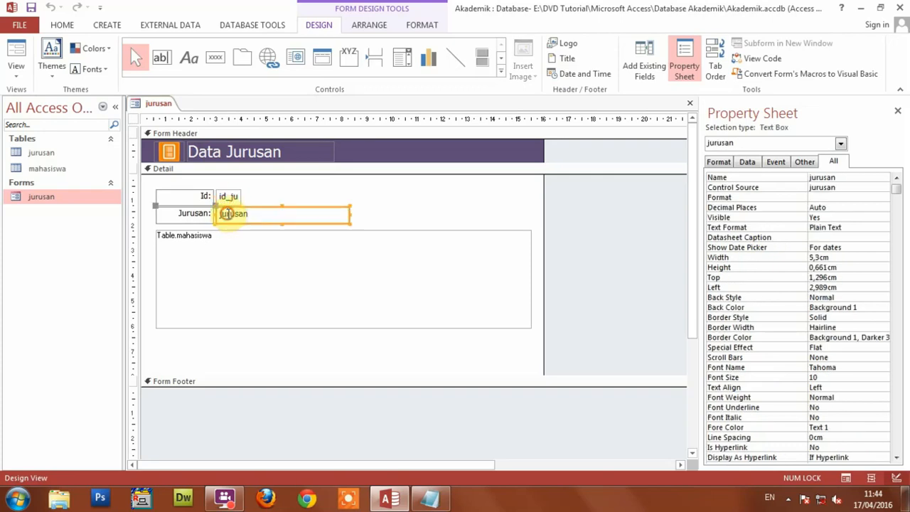
{"action": "left_click", "coordinate": [227, 198]}
{"action": "left_click", "coordinate": [230, 212]}
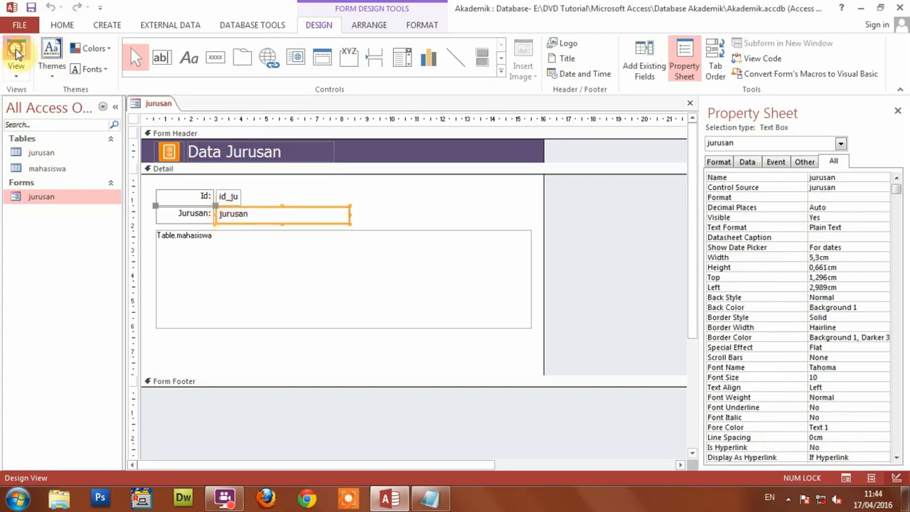
- Preview the form in Form view, then return it to Design View
{"action": "left_click", "coordinate": [16, 57]}
{"action": "left_click", "coordinate": [216, 179]}
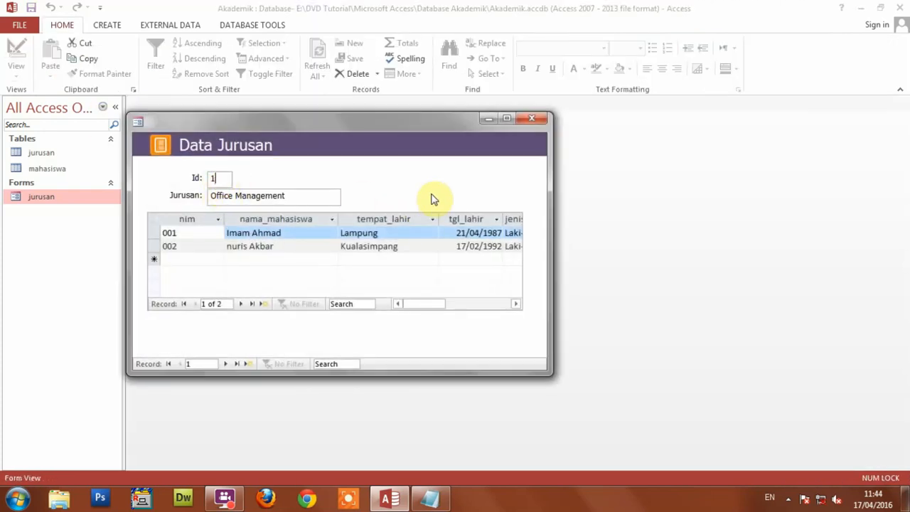
{"action": "right_click", "coordinate": [461, 181]}
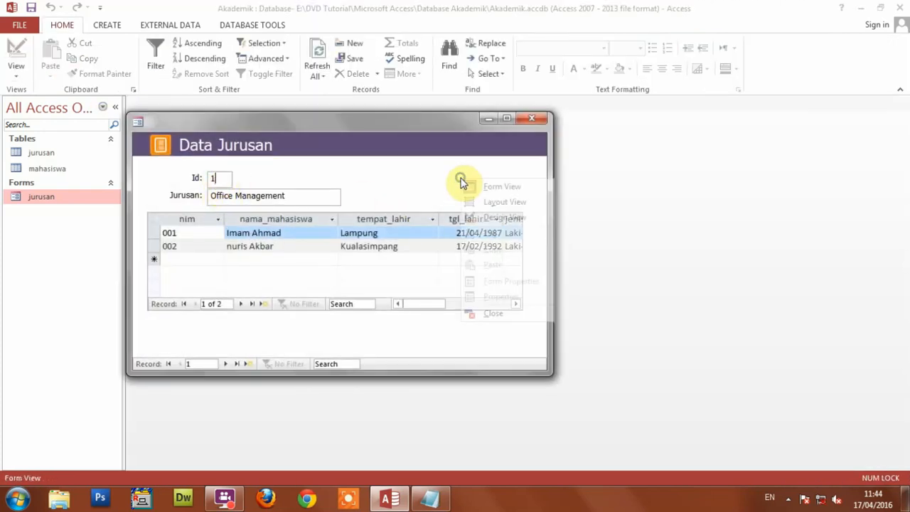
{"action": "left_click", "coordinate": [507, 218]}
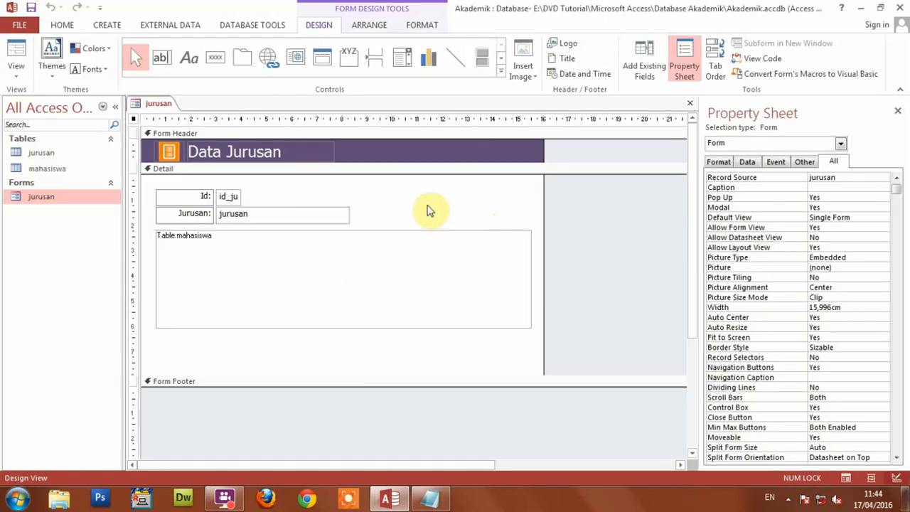
- Select the id_ju and jurusan text boxes together in the Detail section
{"action": "left_click", "coordinate": [239, 196]}
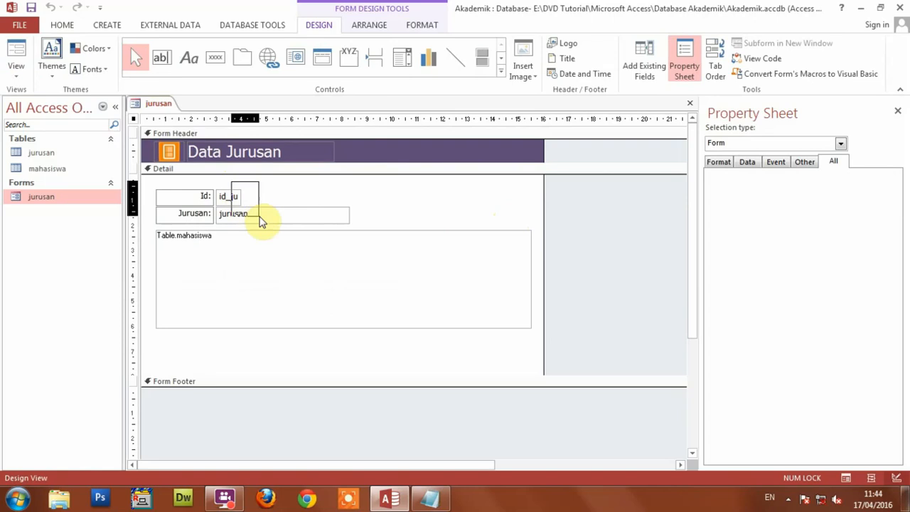
{"action": "left_click", "coordinate": [260, 217], "text": "shift"}
{"action": "left_click", "coordinate": [337, 197]}
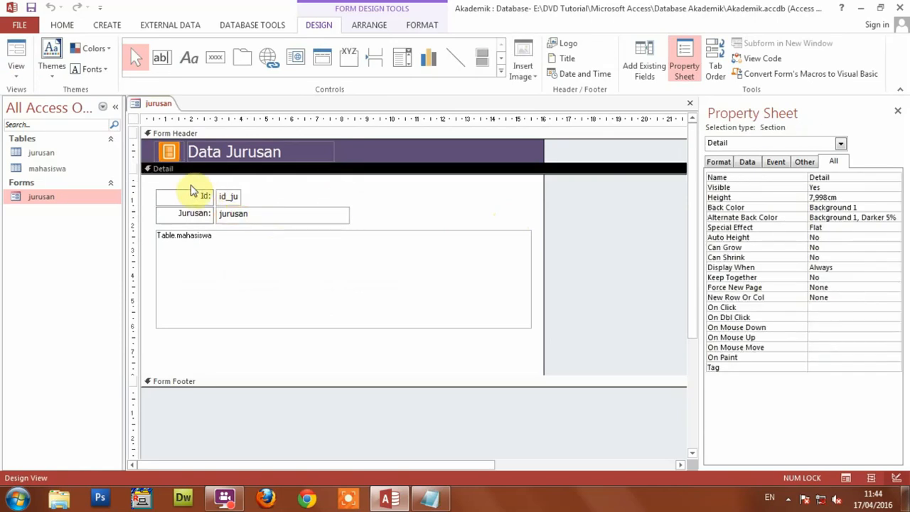
{"action": "left_click_drag", "start_coordinate": [174, 180], "coordinate": [320, 229]}
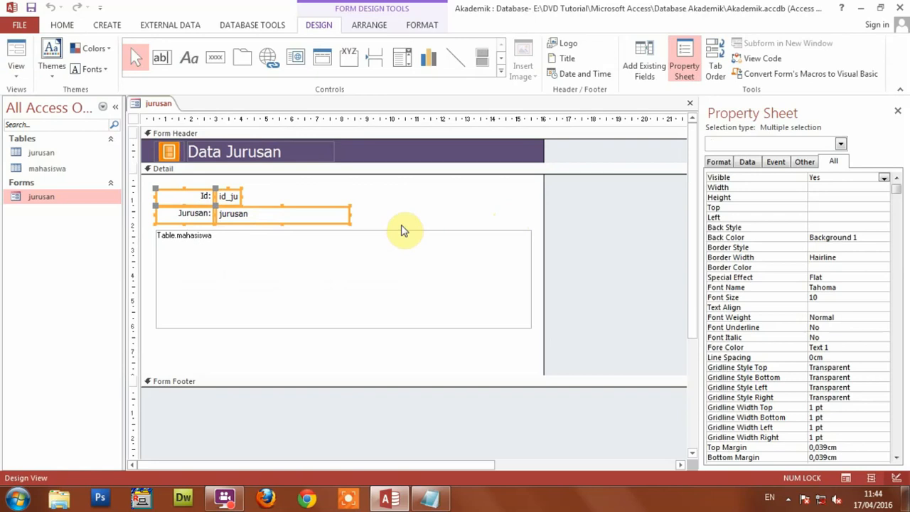
{"action": "left_click", "coordinate": [398, 217]}
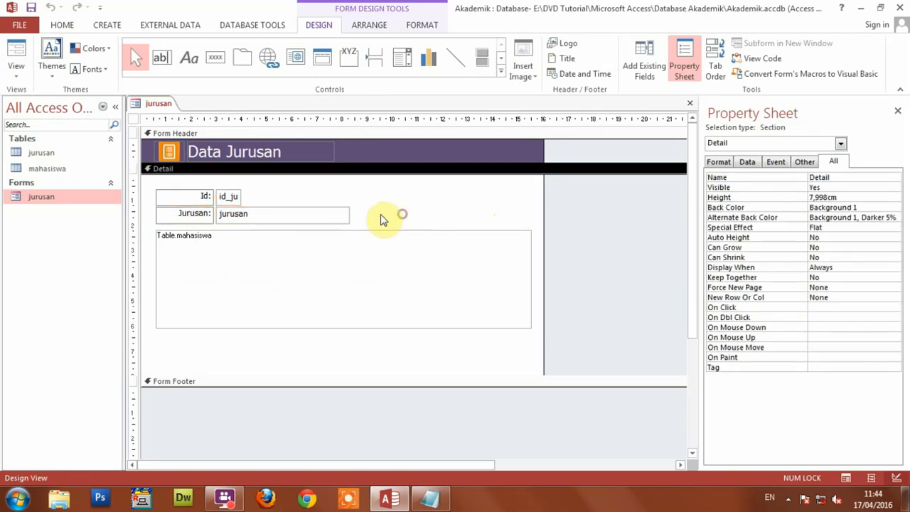
{"action": "left_click", "coordinate": [237, 195]}
{"action": "left_click", "coordinate": [252, 218], "text": "shift"}
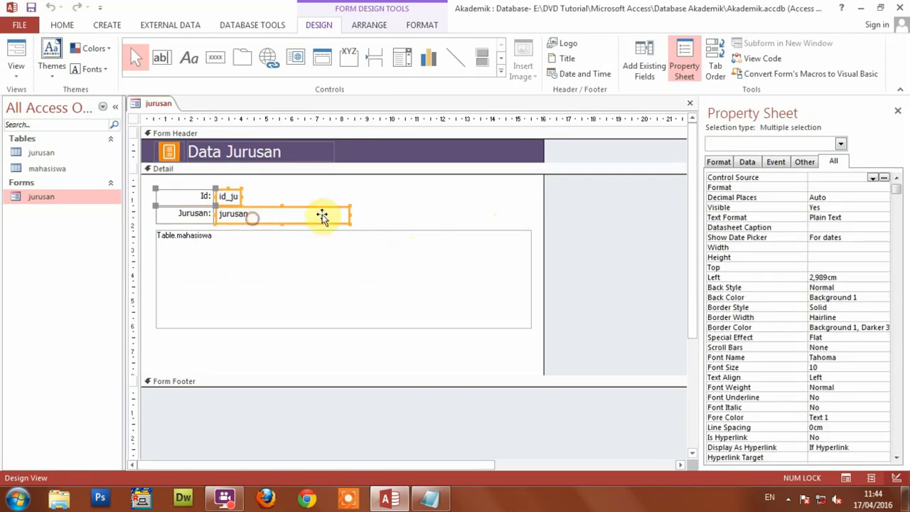
{"action": "left_click", "coordinate": [428, 217]}
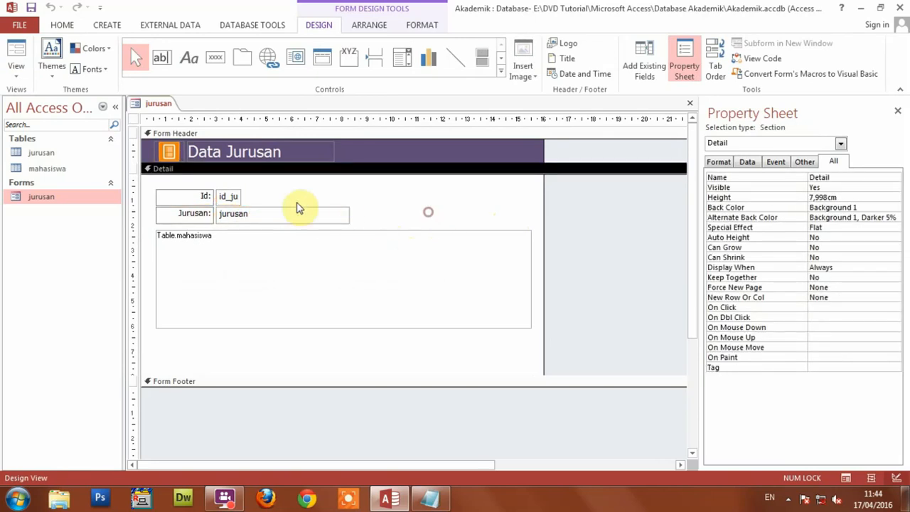
{"action": "left_click_drag", "start_coordinate": [234, 184], "coordinate": [250, 216]}
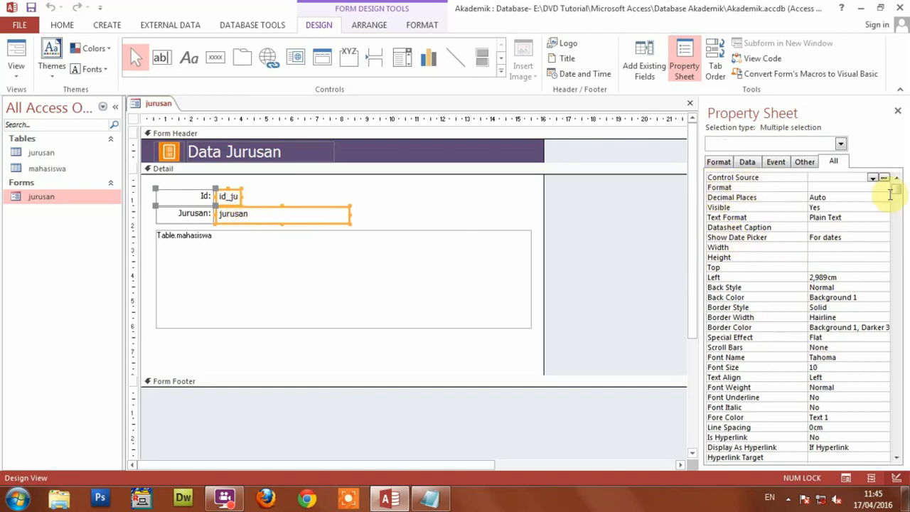
- Set their Back Color to light purple #DFDBE7 and preview the form
{"action": "mouse_move", "coordinate": [896, 189]}
{"action": "left_mouse_down"}
{"action": "mouse_move", "coordinate": [902, 409]}
{"action": "mouse_move", "coordinate": [900, 186]}
{"action": "left_mouse_up"}
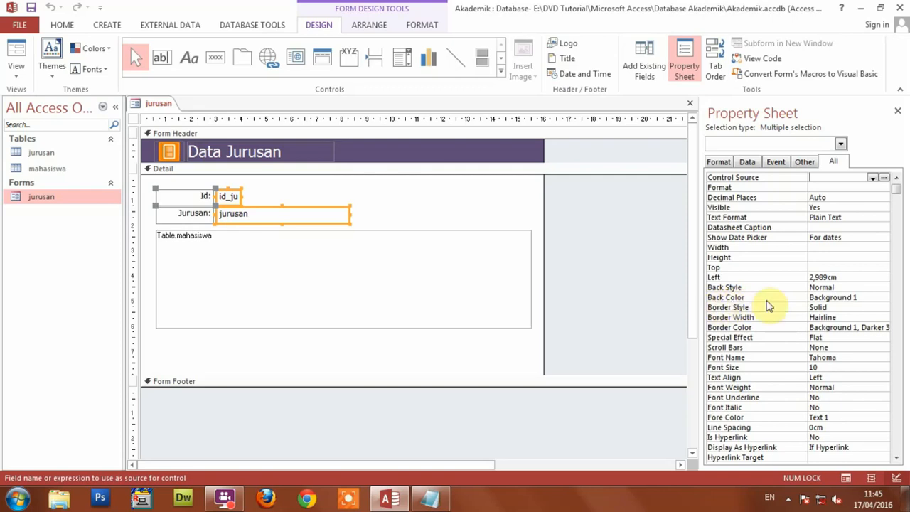
{"action": "left_click", "coordinate": [823, 297]}
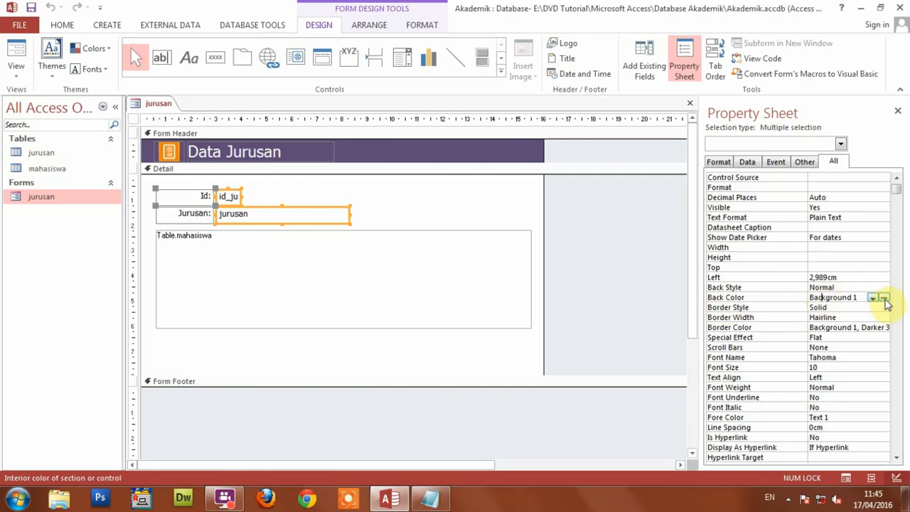
{"action": "left_click", "coordinate": [884, 299]}
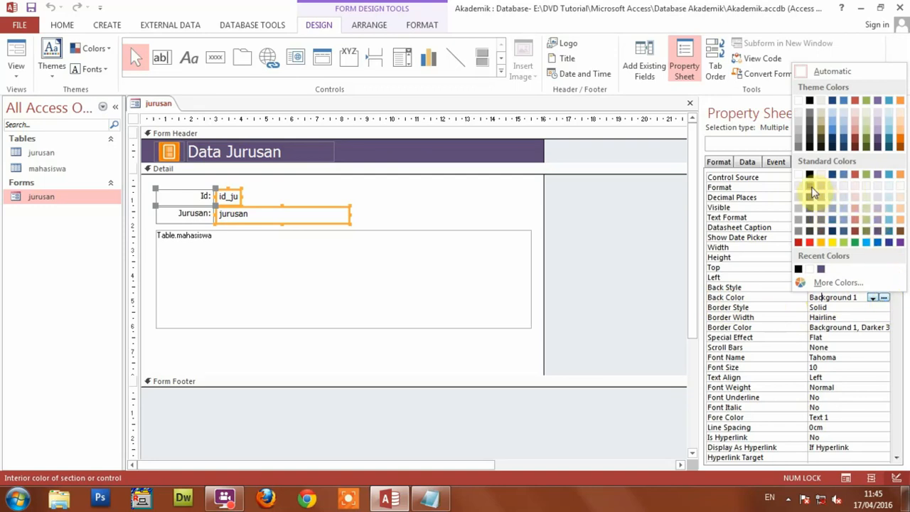
{"action": "left_click", "coordinate": [878, 199]}
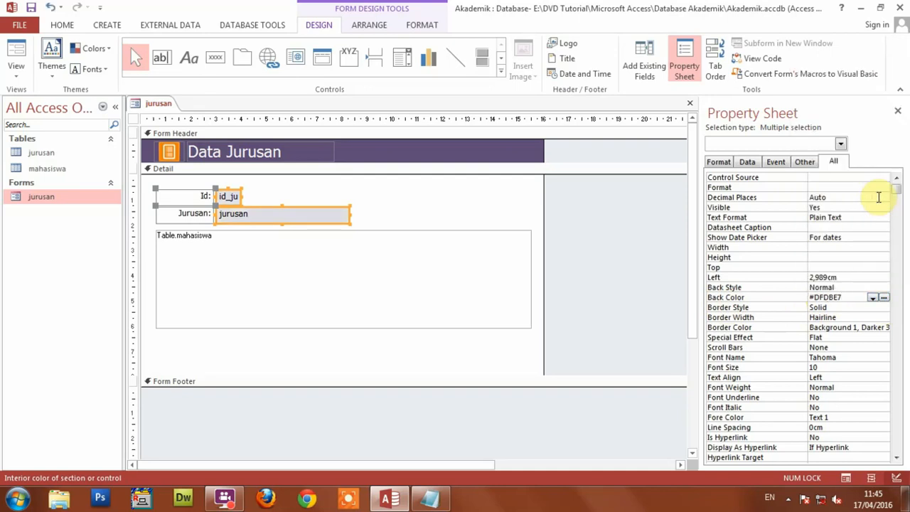
{"action": "left_click", "coordinate": [400, 198]}
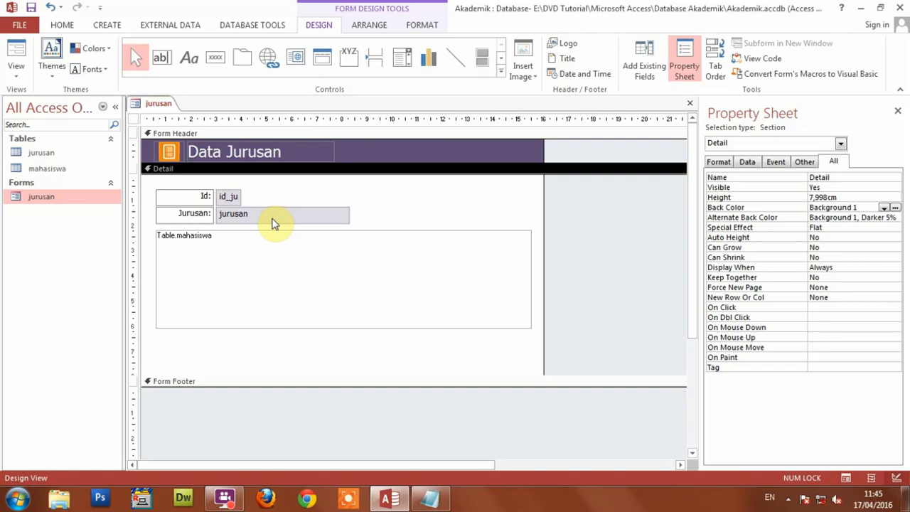
{"action": "left_click", "coordinate": [15, 54]}
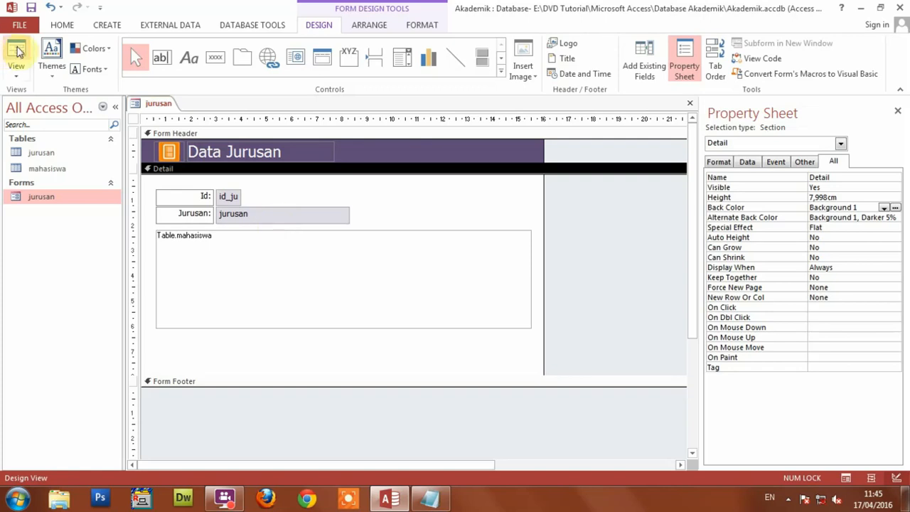
- Return to Design View and select the id_ju and jurusan text boxes again
{"action": "left_click", "coordinate": [295, 195]}
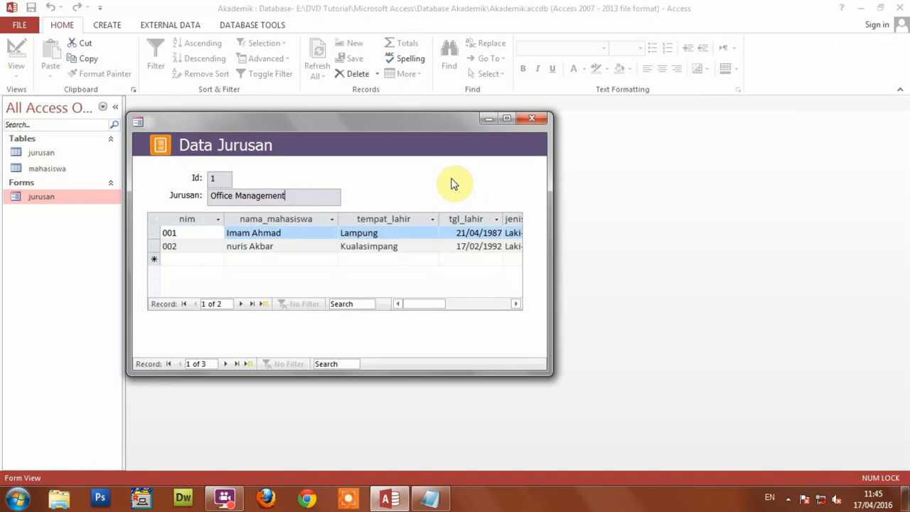
{"action": "right_click", "coordinate": [463, 183]}
{"action": "left_click", "coordinate": [478, 217]}
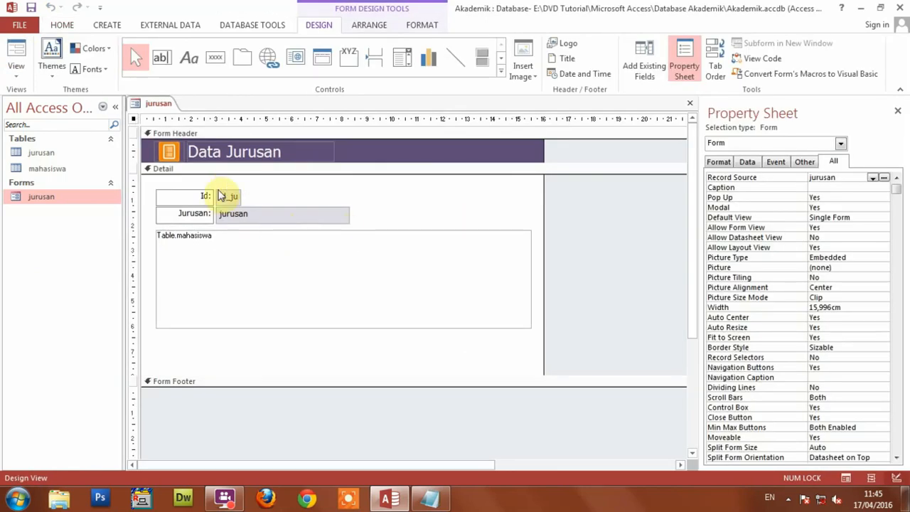
{"action": "left_click_drag", "start_coordinate": [226, 182], "coordinate": [251, 221]}
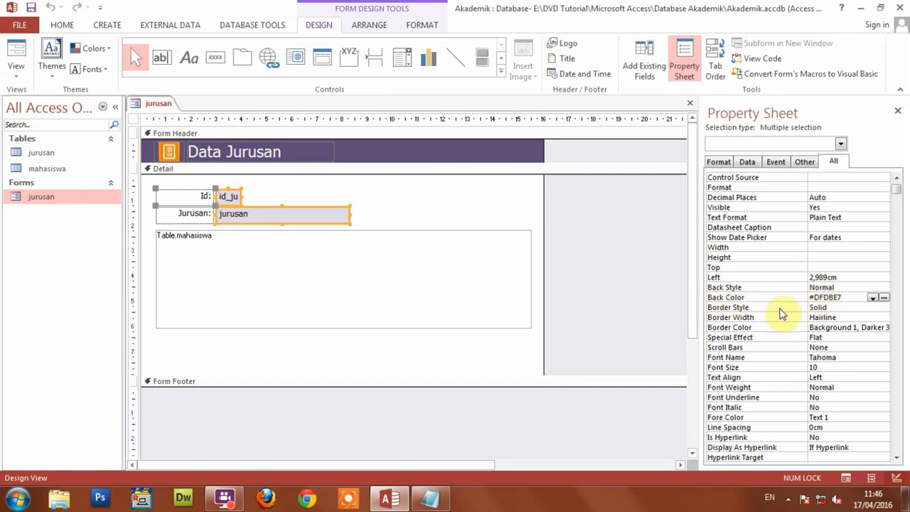
- Give both text boxes a Dots border style in purple #6F3198 and save the form
{"action": "left_click", "coordinate": [818, 299]}
{"action": "left_click", "coordinate": [818, 307]}
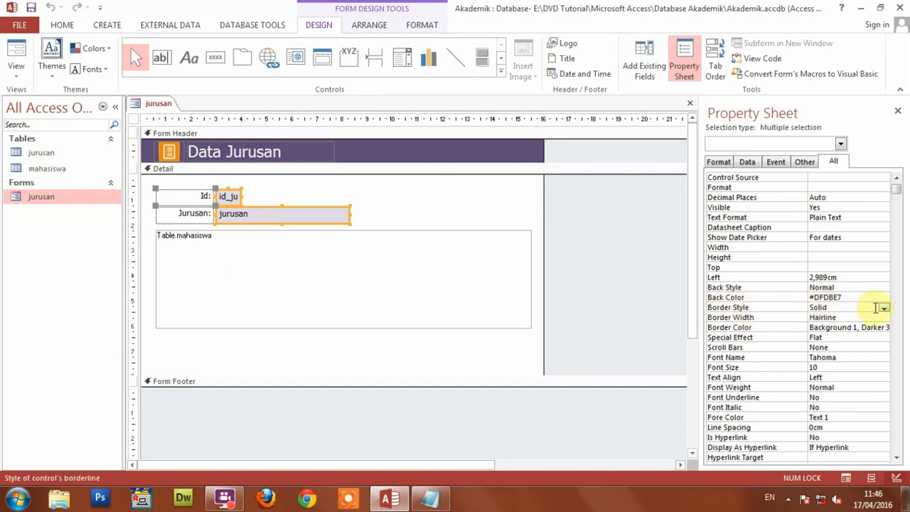
{"action": "left_click", "coordinate": [883, 308]}
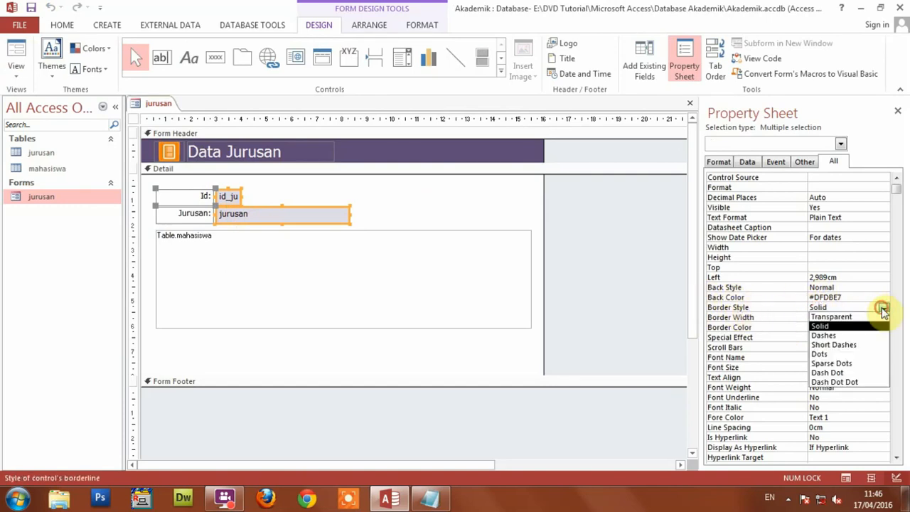
{"action": "left_click", "coordinate": [821, 353]}
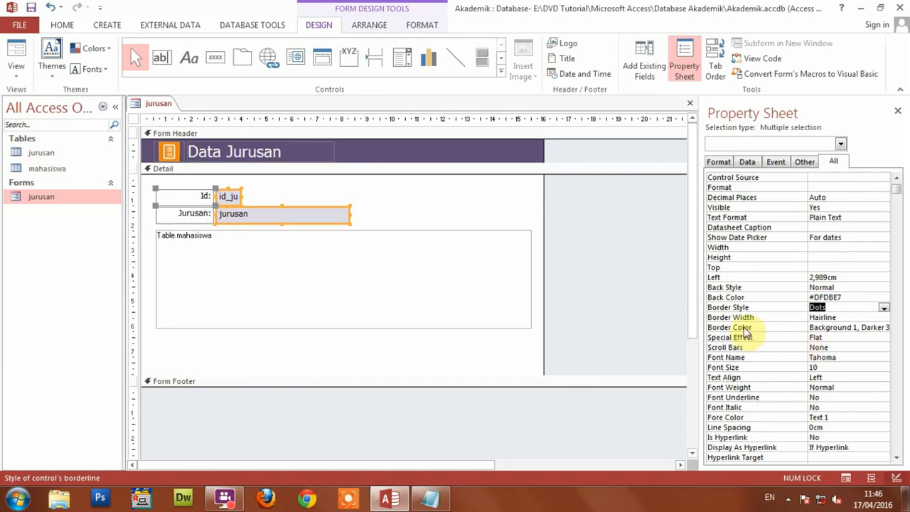
{"action": "left_click", "coordinate": [824, 328]}
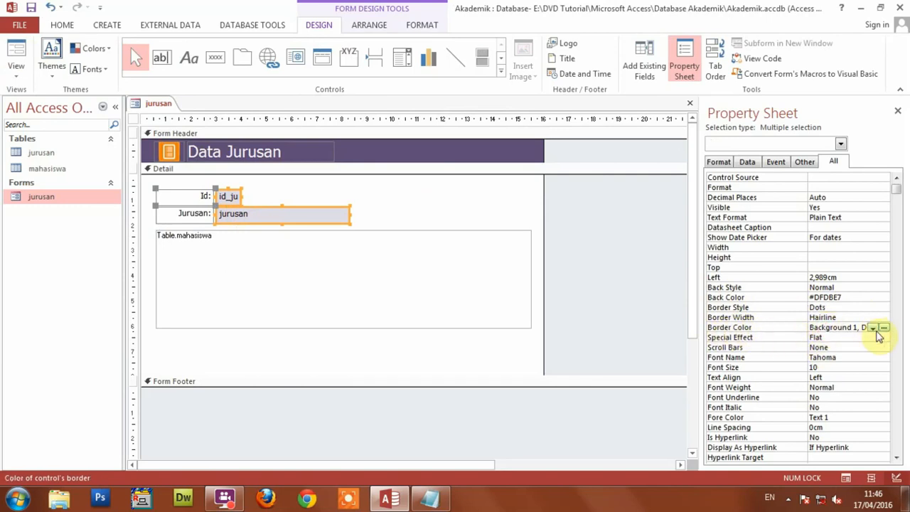
{"action": "left_click", "coordinate": [884, 328]}
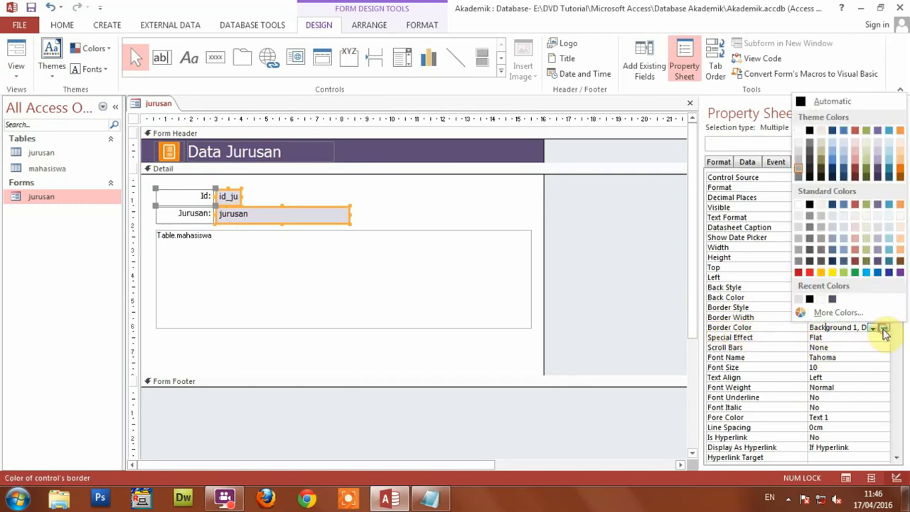
{"action": "left_click", "coordinate": [901, 273]}
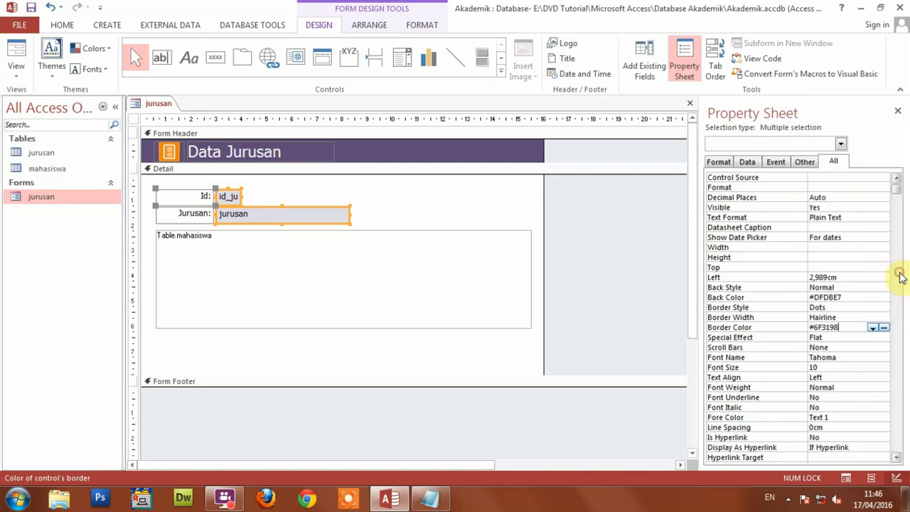
{"action": "left_click", "coordinate": [30, 11]}
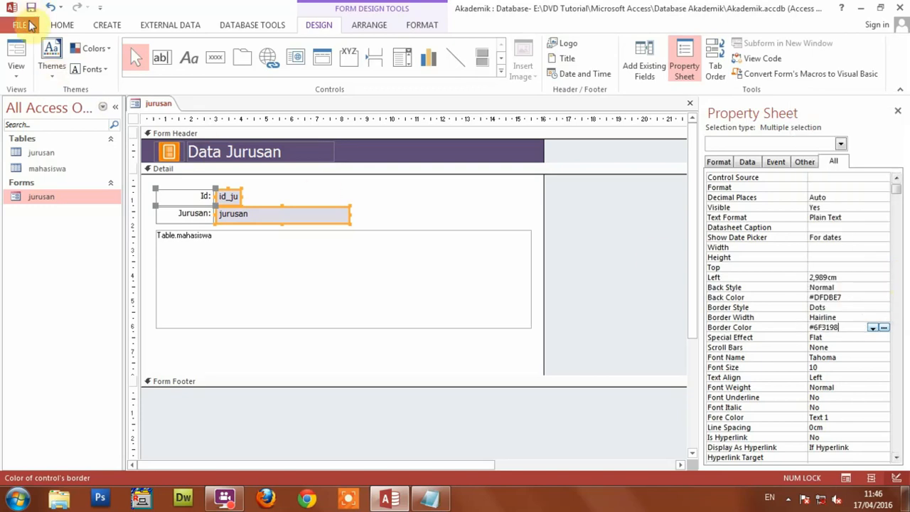
{"action": "left_click", "coordinate": [20, 57]}
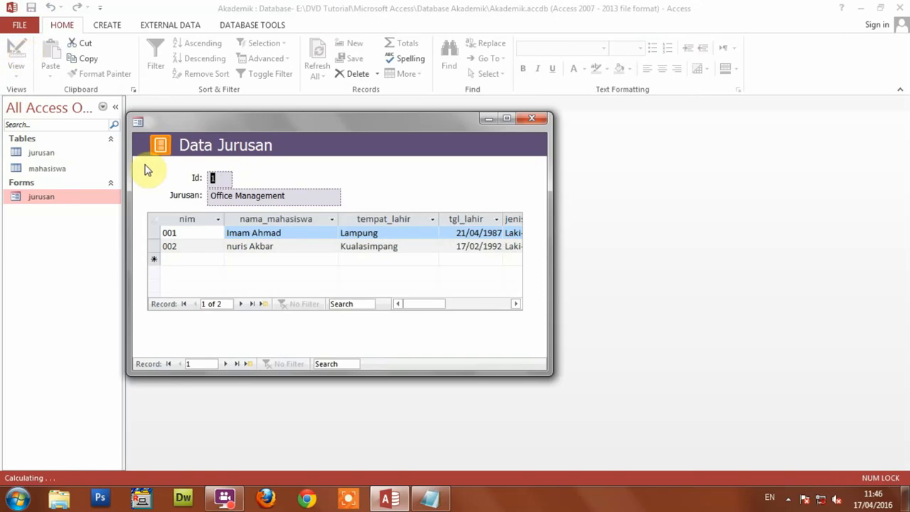
{"action": "left_click", "coordinate": [305, 195]}
{"action": "left_click", "coordinate": [217, 178]}
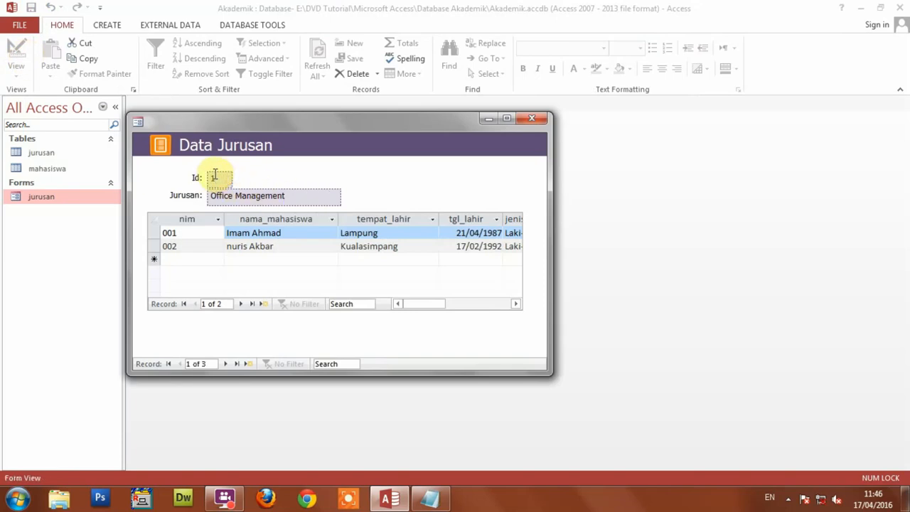
{"action": "left_click", "coordinate": [211, 176]}
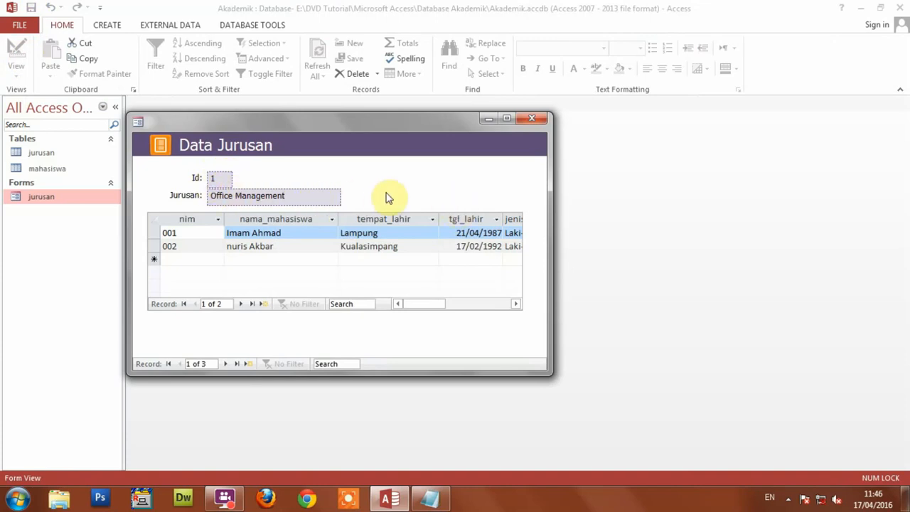
{"action": "right_click", "coordinate": [403, 173]}
{"action": "left_click", "coordinate": [444, 210]}
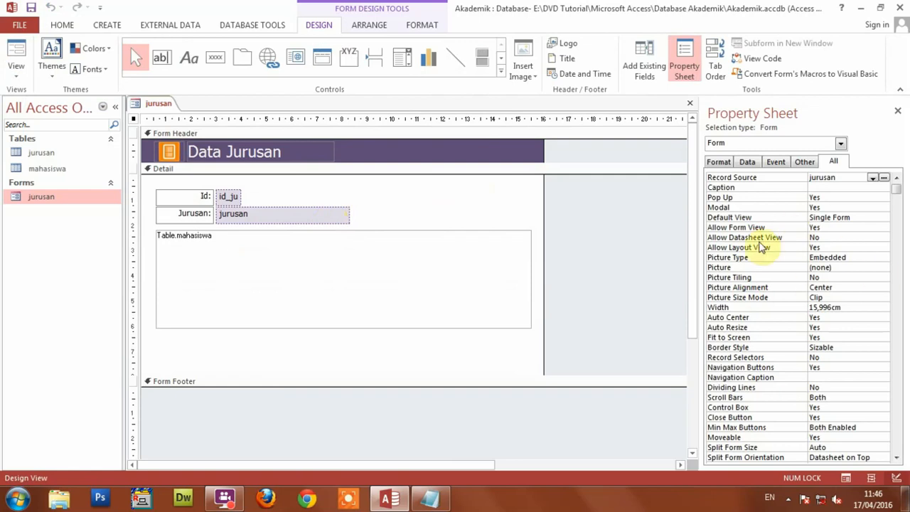
- Select the Id and Jurusan labels, text boxes and subform, then deselect to show Detail properties
{"action": "left_click", "coordinate": [185, 197]}
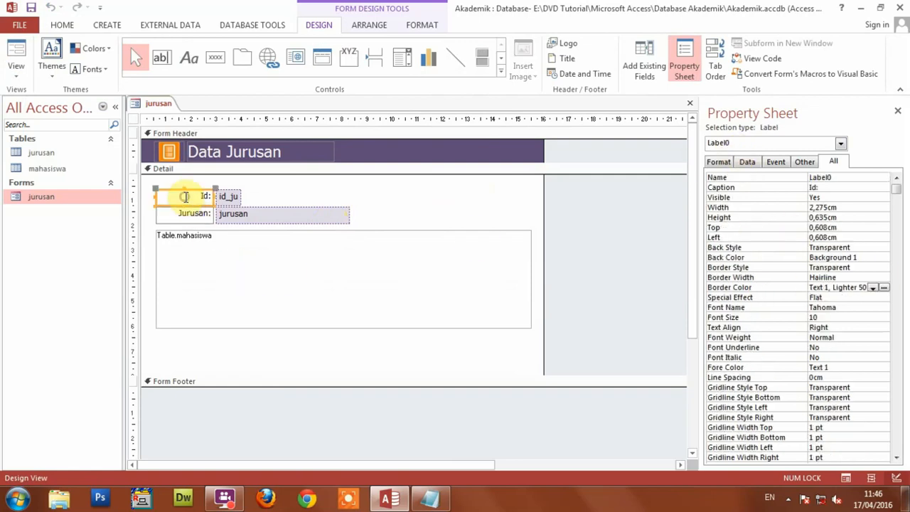
{"action": "left_click_drag", "start_coordinate": [175, 178], "coordinate": [252, 216]}
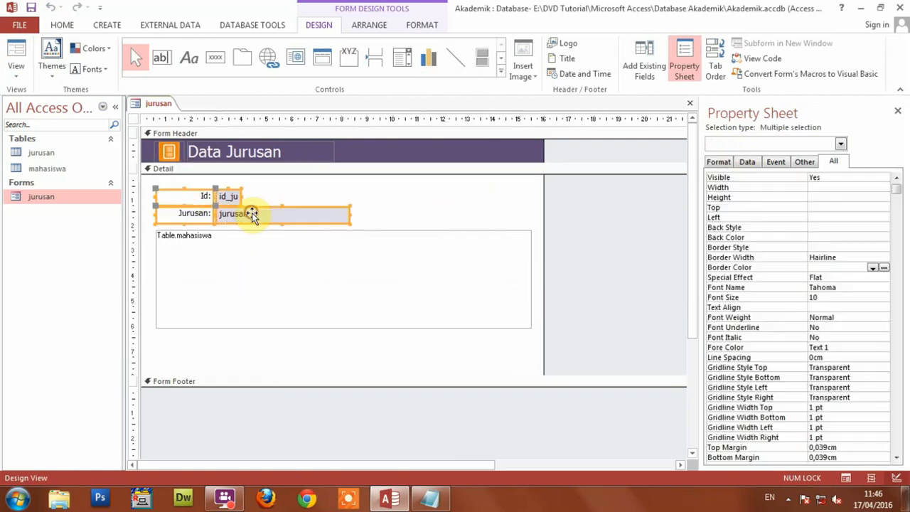
{"action": "left_click", "coordinate": [184, 178]}
{"action": "left_click", "coordinate": [193, 197]}
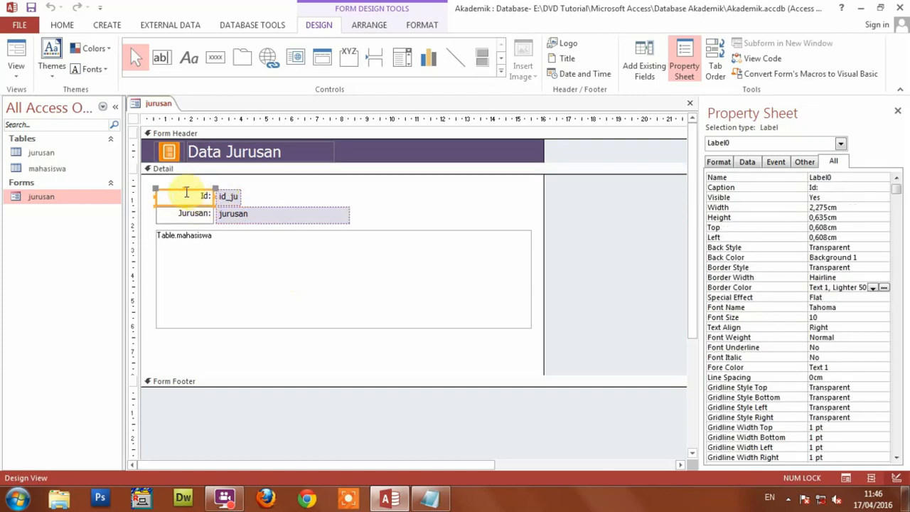
{"action": "left_click_drag", "start_coordinate": [180, 185], "coordinate": [255, 219]}
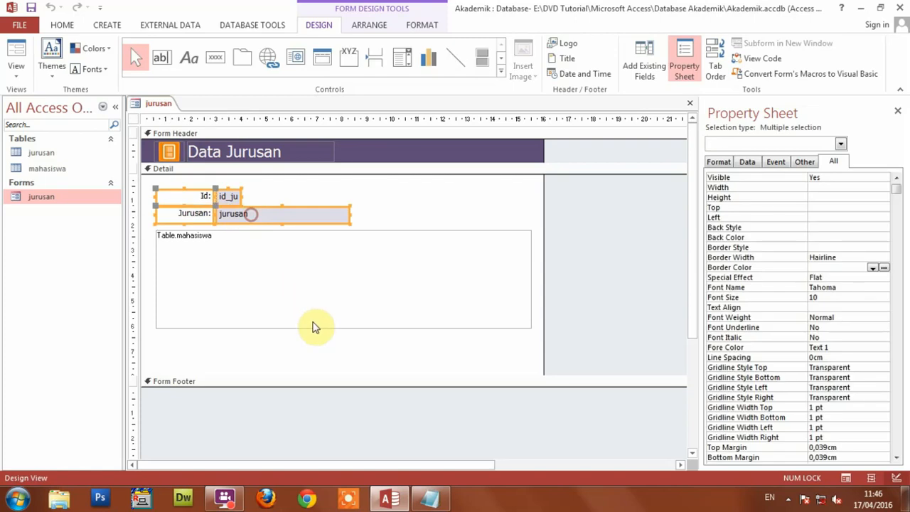
{"action": "left_click_drag", "start_coordinate": [443, 358], "coordinate": [182, 189]}
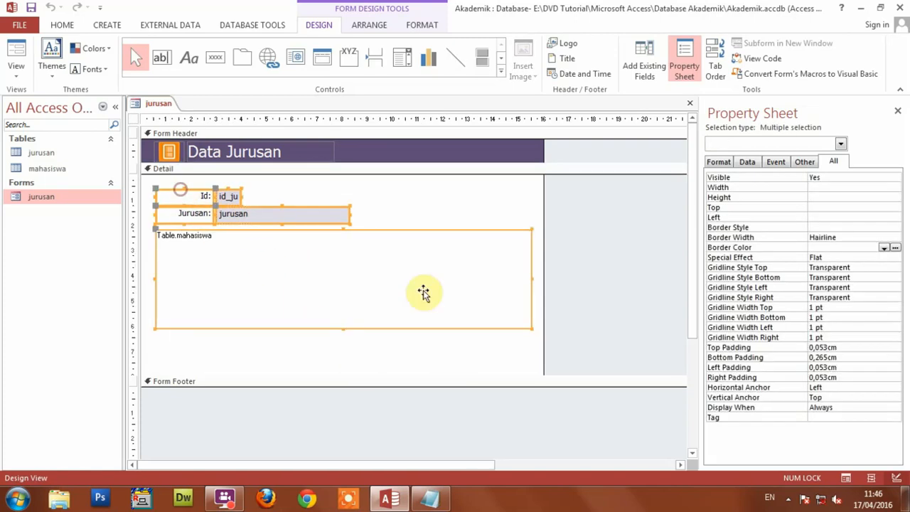
{"action": "left_click", "coordinate": [431, 202]}
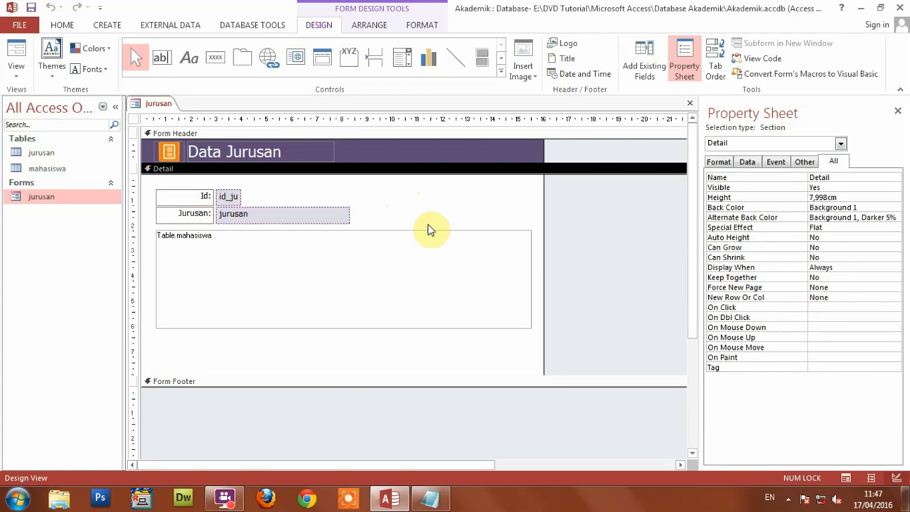
- Place a new button (Command15) below the mahasiswa subform, launching the Command Button Wizard
{"action": "left_click", "coordinate": [13, 71]}
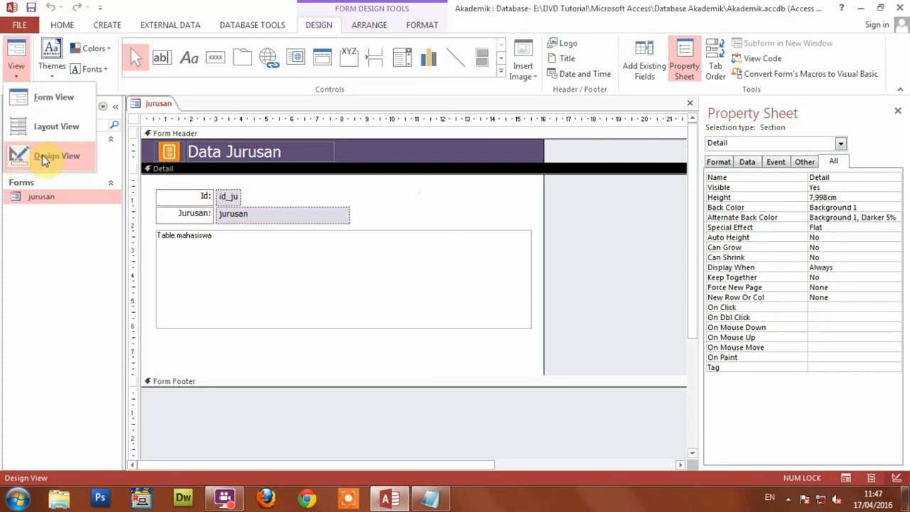
{"action": "left_click", "coordinate": [482, 205]}
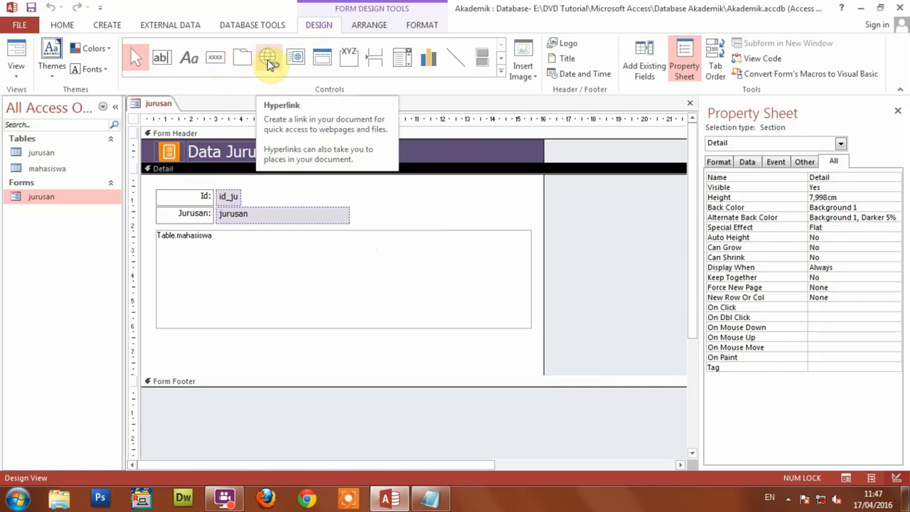
{"action": "left_click", "coordinate": [499, 72]}
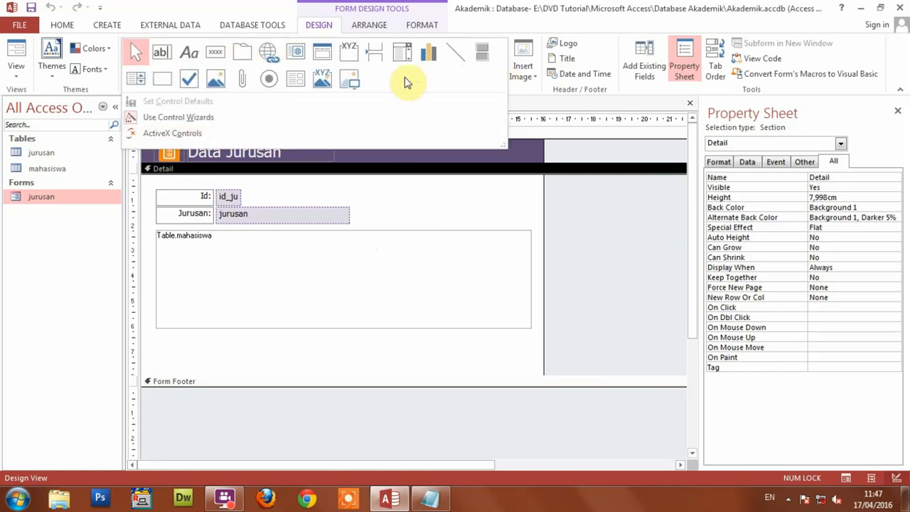
{"action": "left_click", "coordinate": [571, 156]}
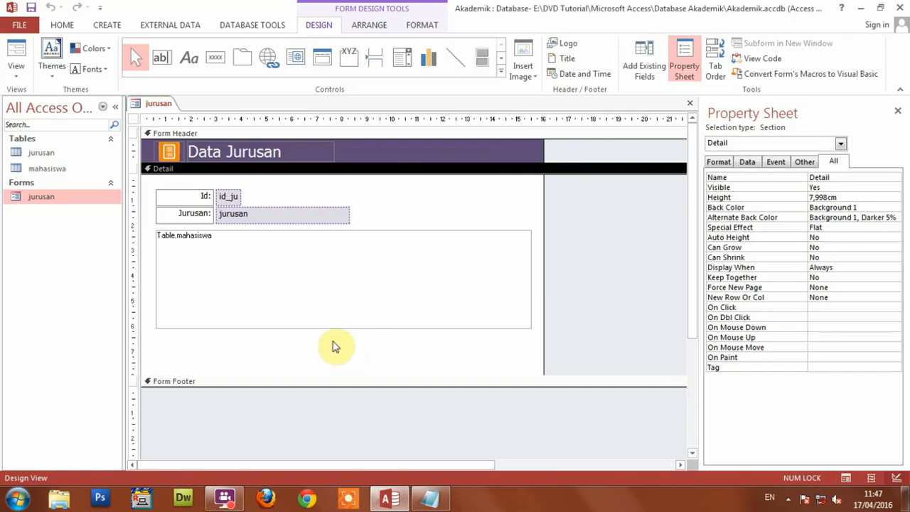
{"action": "left_click", "coordinate": [216, 62]}
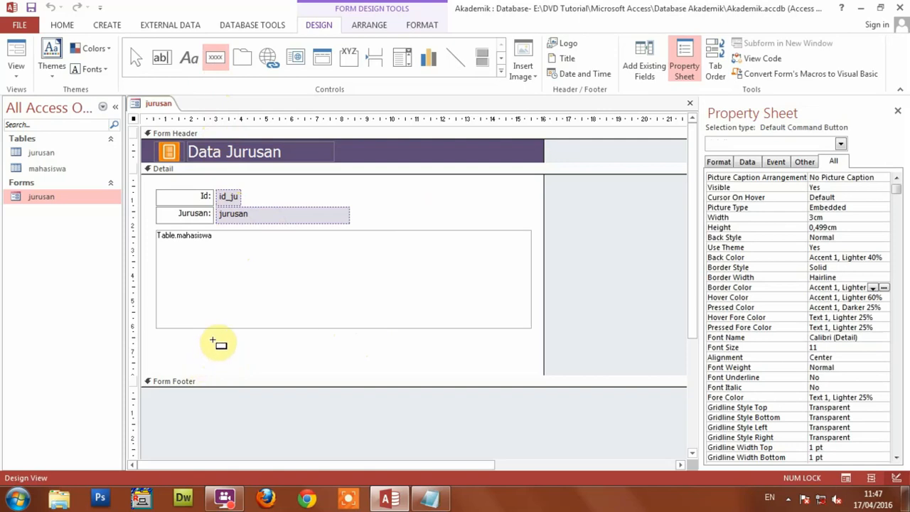
{"action": "left_click", "coordinate": [213, 342]}
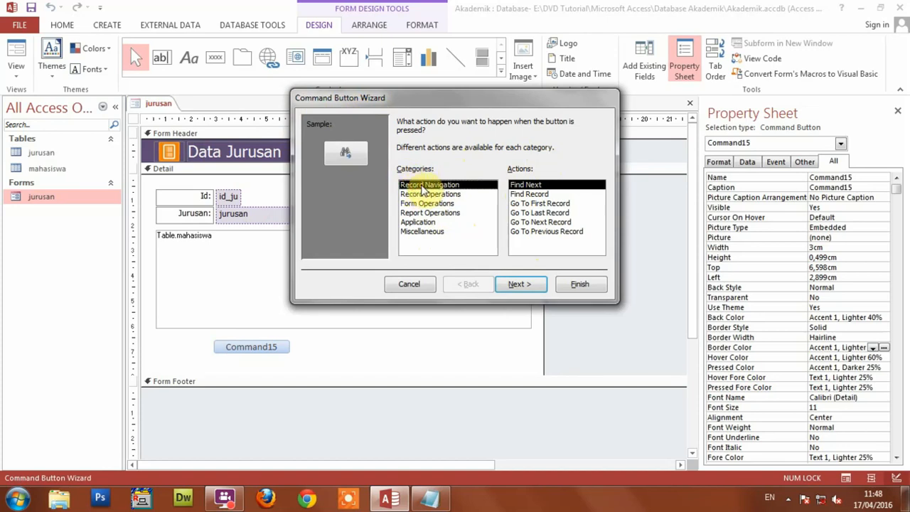
- Browse the Record Navigation and Record Operations actions, selecting Add New Record
{"action": "left_click", "coordinate": [559, 194]}
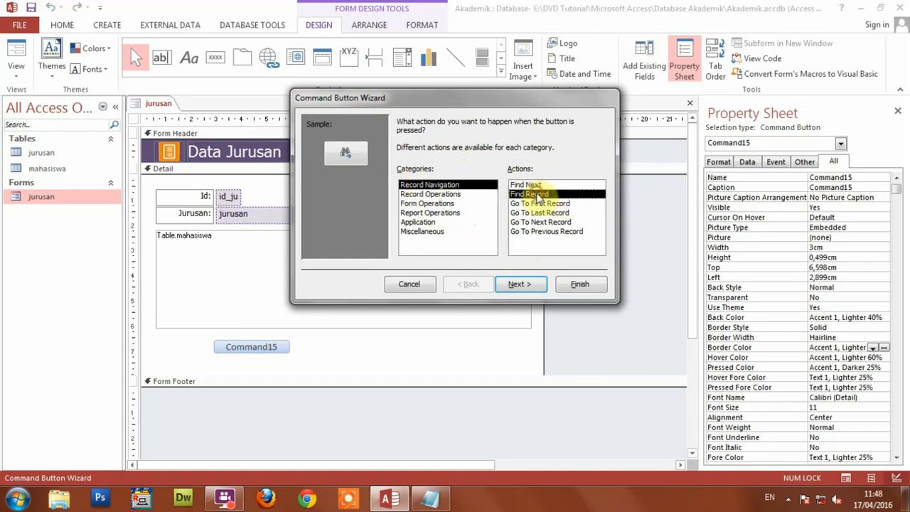
{"action": "left_click", "coordinate": [537, 205]}
{"action": "left_click", "coordinate": [541, 232]}
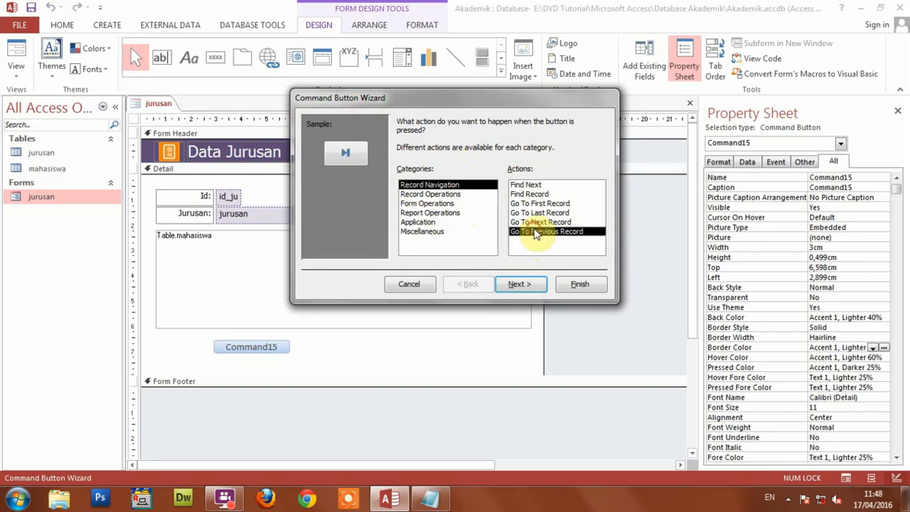
{"action": "left_click", "coordinate": [527, 185]}
{"action": "left_click", "coordinate": [527, 195]}
{"action": "left_click", "coordinate": [528, 204]}
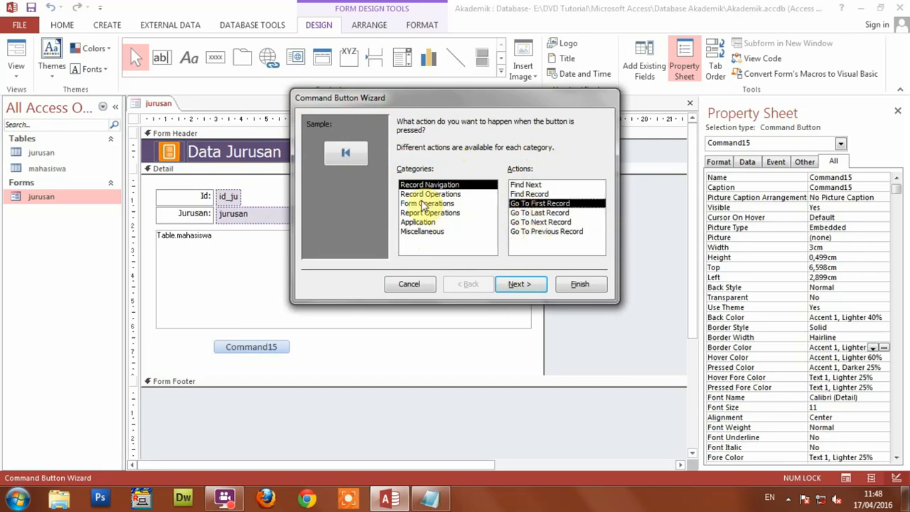
{"action": "left_click", "coordinate": [420, 195]}
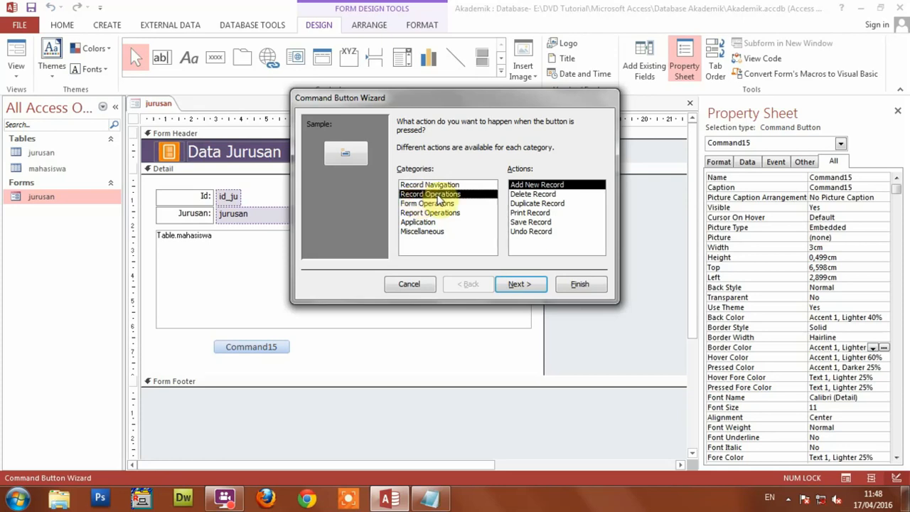
{"action": "left_click", "coordinate": [525, 194]}
{"action": "left_click", "coordinate": [523, 203]}
{"action": "left_click", "coordinate": [525, 214]}
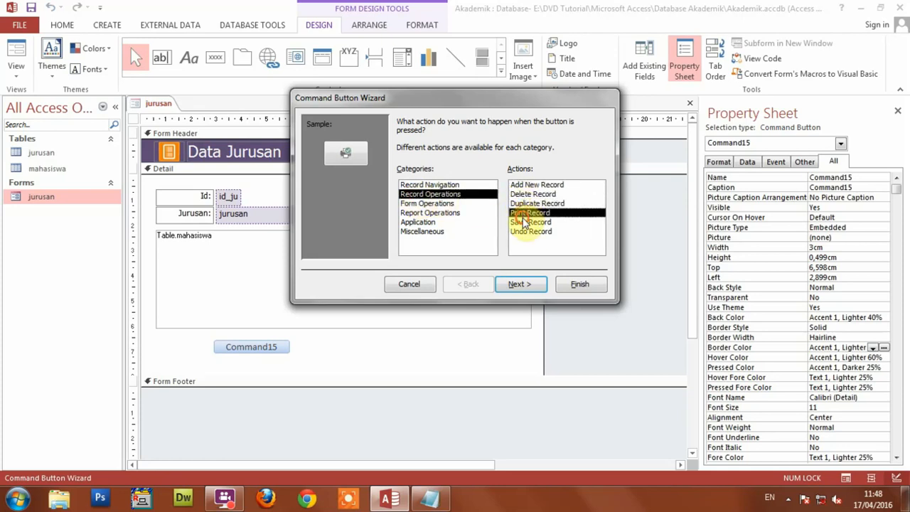
{"action": "left_click", "coordinate": [525, 222]}
{"action": "left_click", "coordinate": [526, 204]}
{"action": "left_click", "coordinate": [529, 194]}
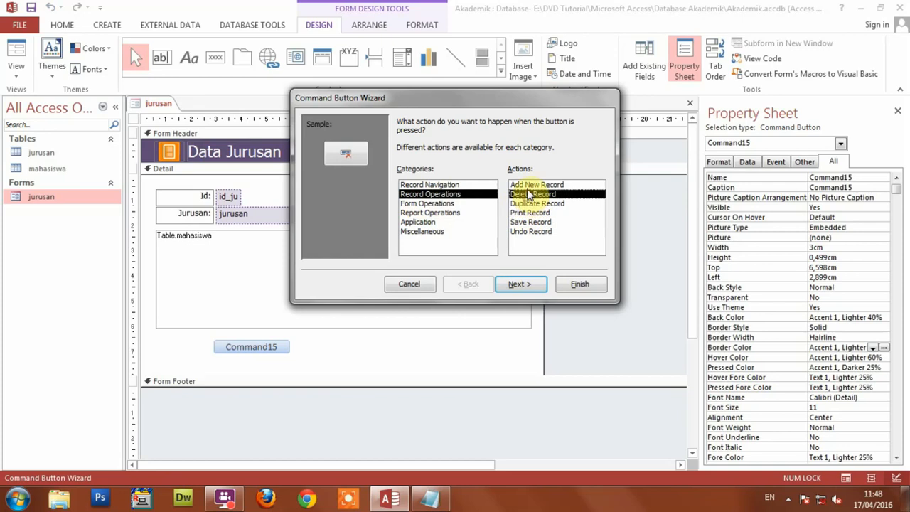
{"action": "left_click", "coordinate": [528, 185]}
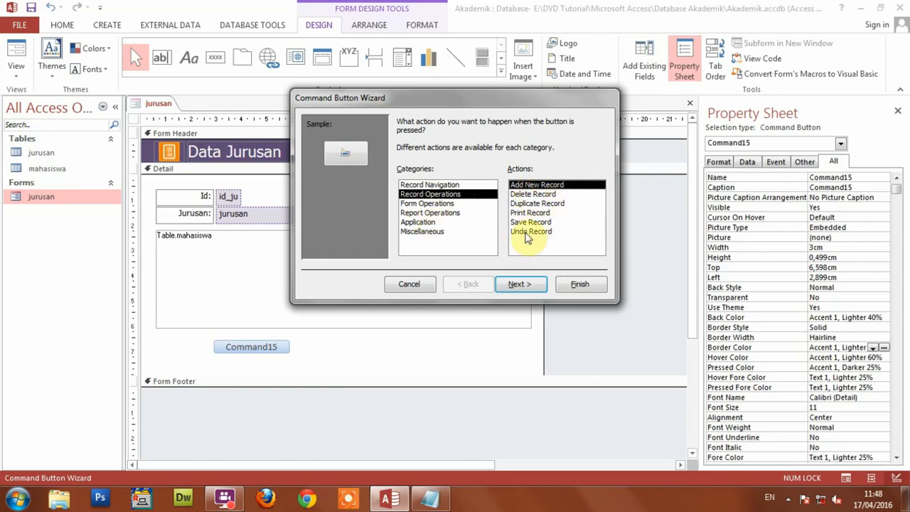
- Review the Form, Report and Application actions, then settle on Record Operations > Add New Record and continue
{"action": "left_click", "coordinate": [427, 203]}
{"action": "left_click", "coordinate": [526, 204]}
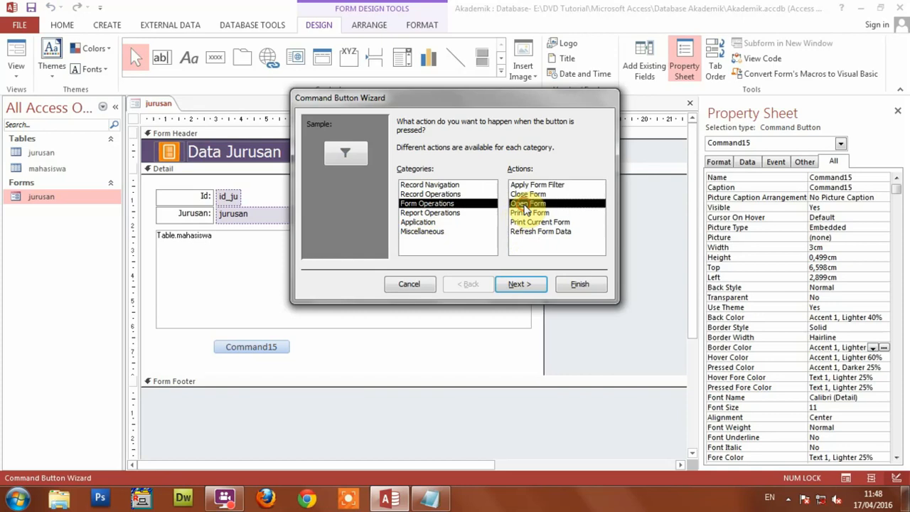
{"action": "left_click", "coordinate": [528, 213]}
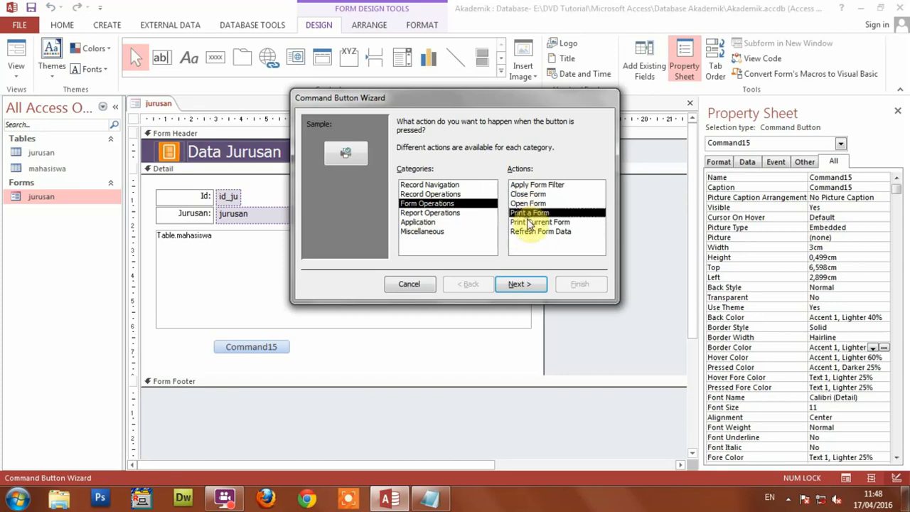
{"action": "left_click", "coordinate": [441, 215]}
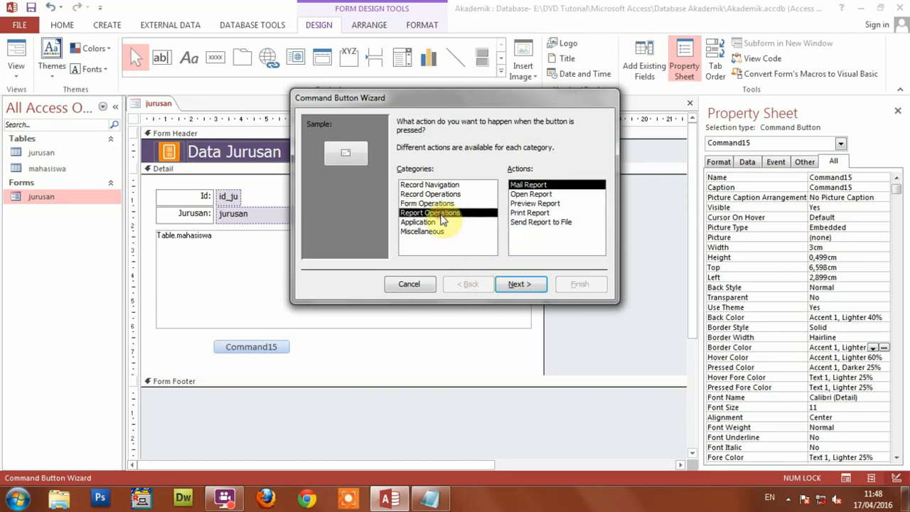
{"action": "left_click", "coordinate": [521, 204]}
{"action": "left_click", "coordinate": [523, 213]}
{"action": "left_click", "coordinate": [415, 223]}
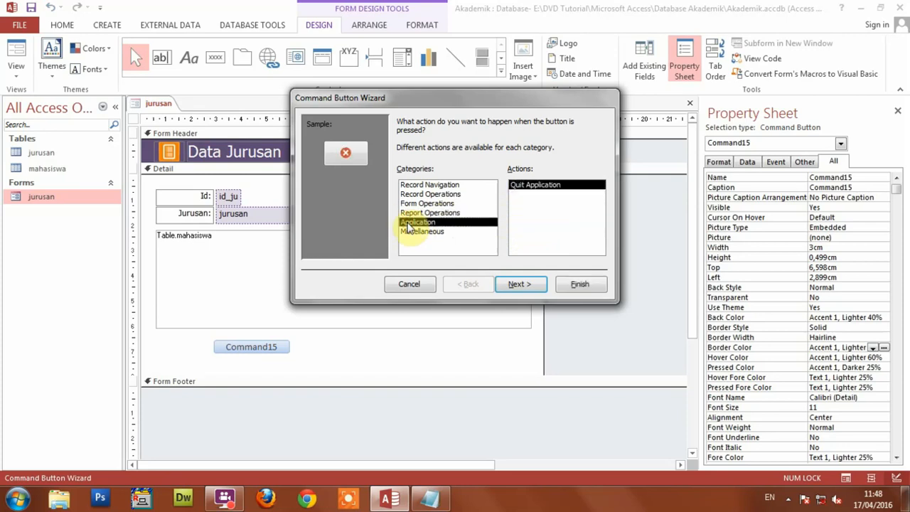
{"action": "left_click", "coordinate": [413, 185]}
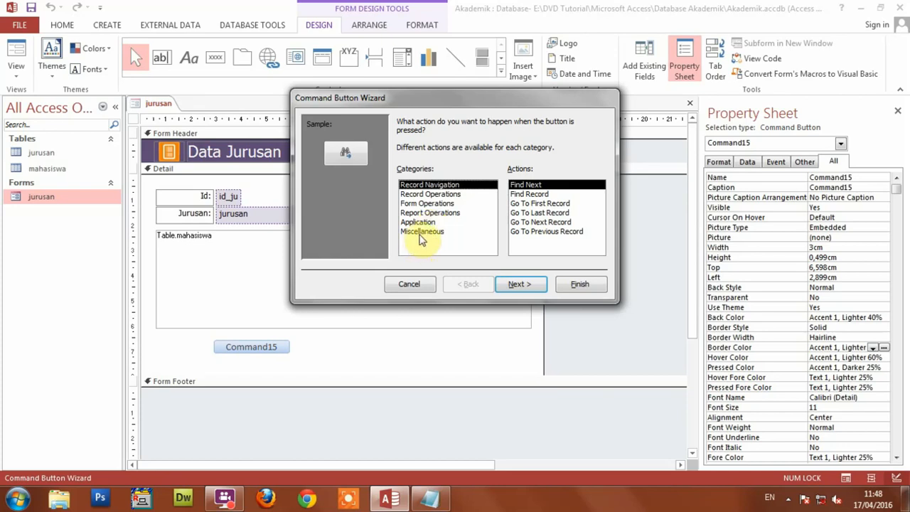
{"action": "left_click", "coordinate": [411, 195]}
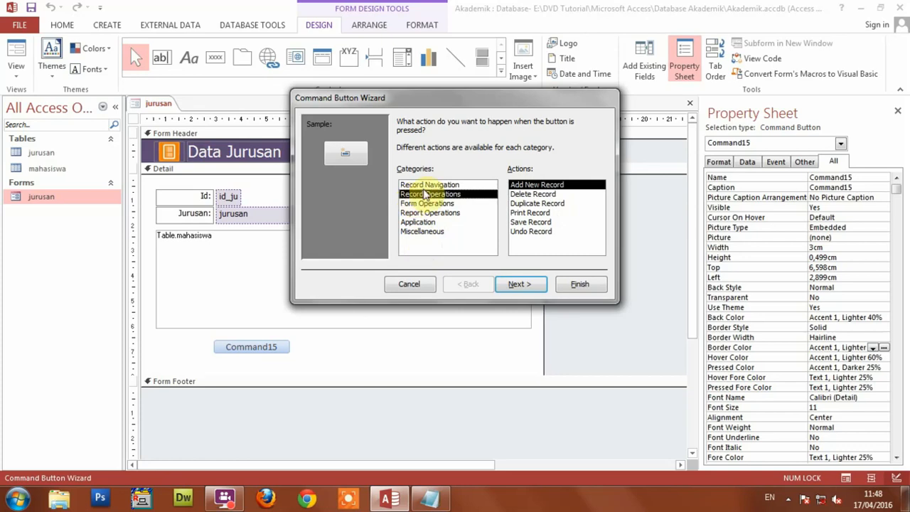
{"action": "left_click", "coordinate": [431, 185]}
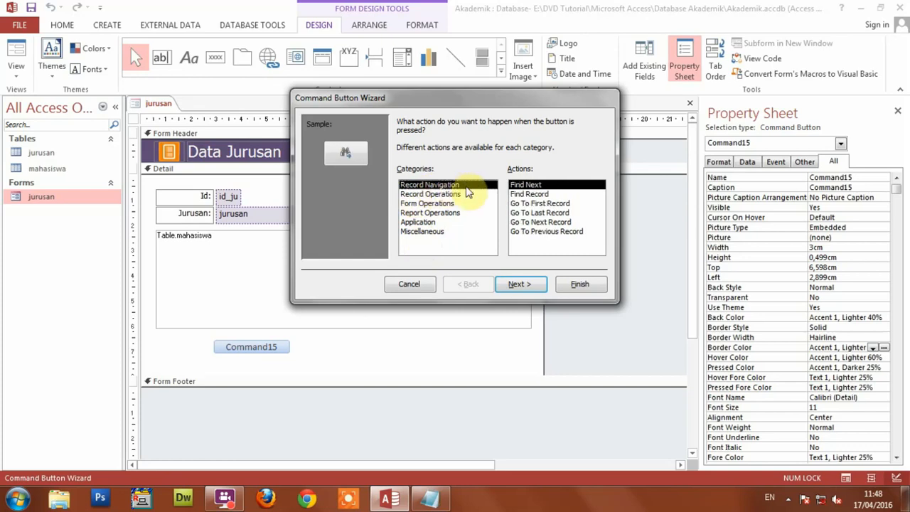
{"action": "left_click", "coordinate": [425, 195]}
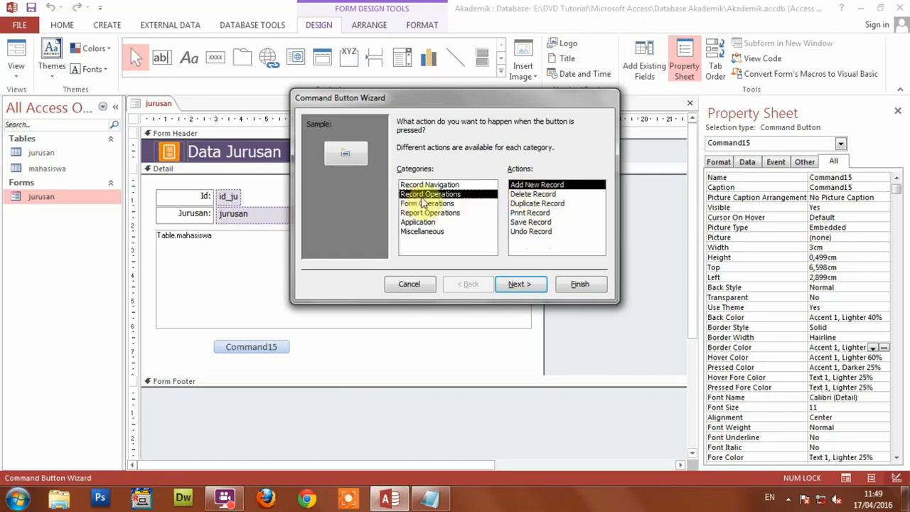
{"action": "left_click", "coordinate": [532, 288]}
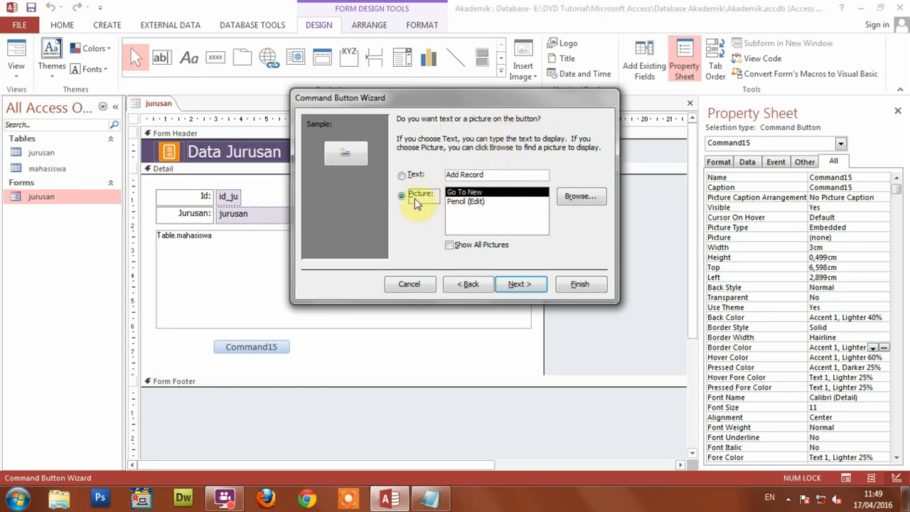
- Give the button the text caption '&Tambah Data' instead of a picture
{"action": "left_click", "coordinate": [402, 176]}
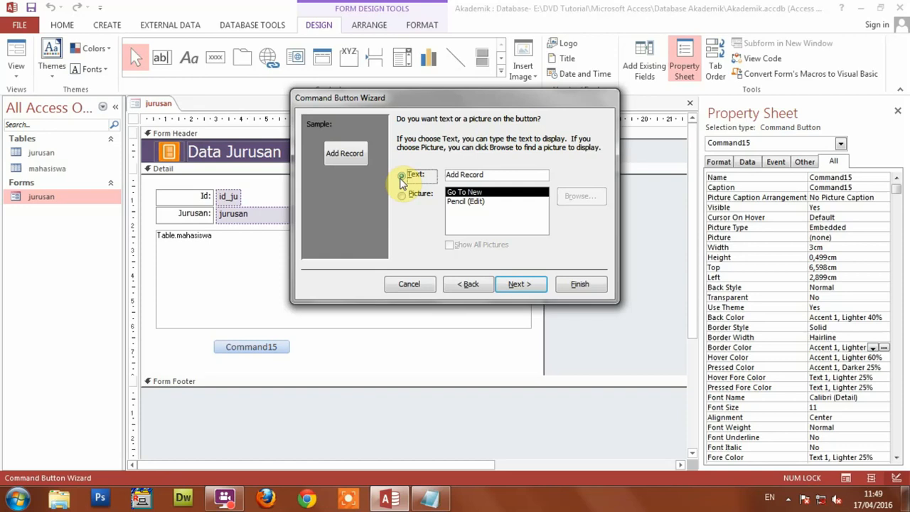
{"action": "left_click", "coordinate": [402, 194]}
{"action": "left_click", "coordinate": [461, 202]}
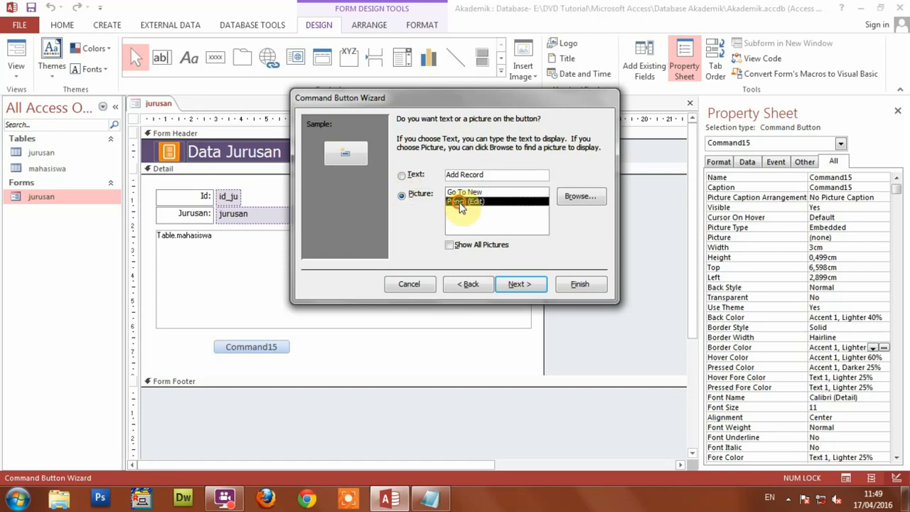
{"action": "left_click", "coordinate": [462, 192]}
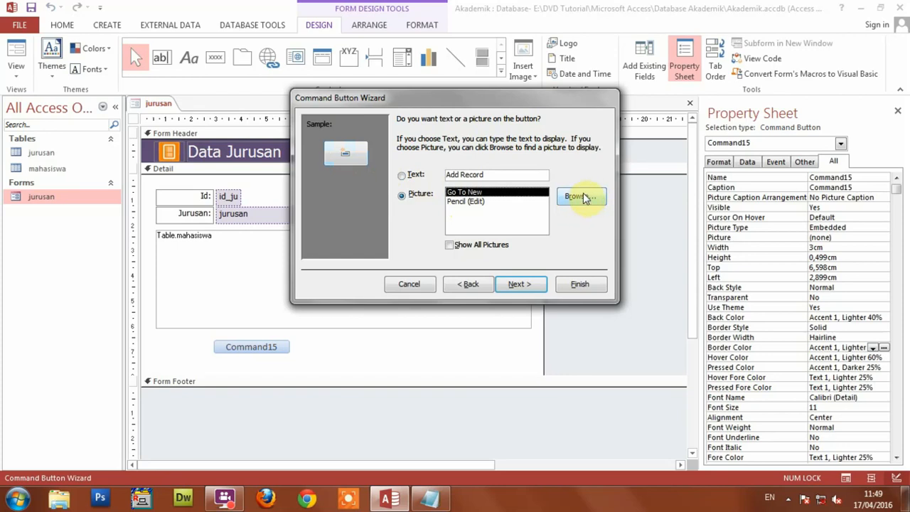
{"action": "left_click", "coordinate": [402, 176]}
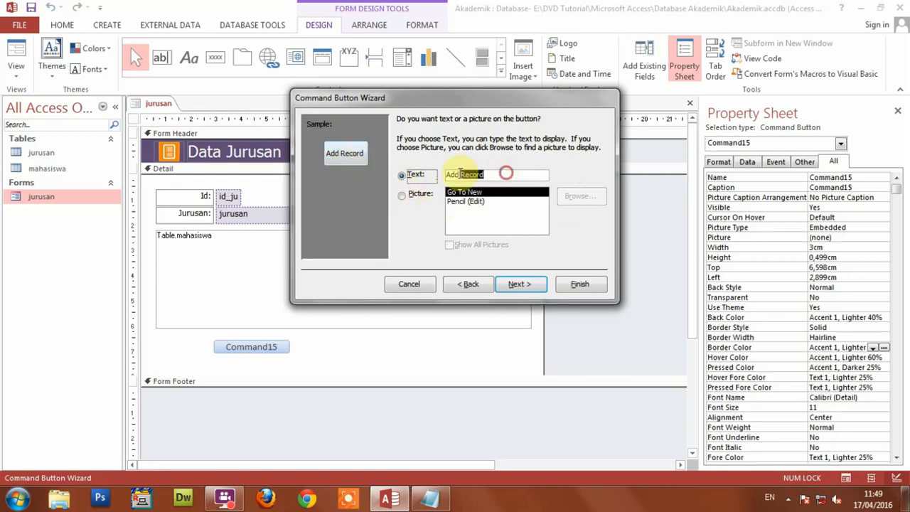
{"action": "left_click_drag", "start_coordinate": [506, 174], "coordinate": [439, 178]}
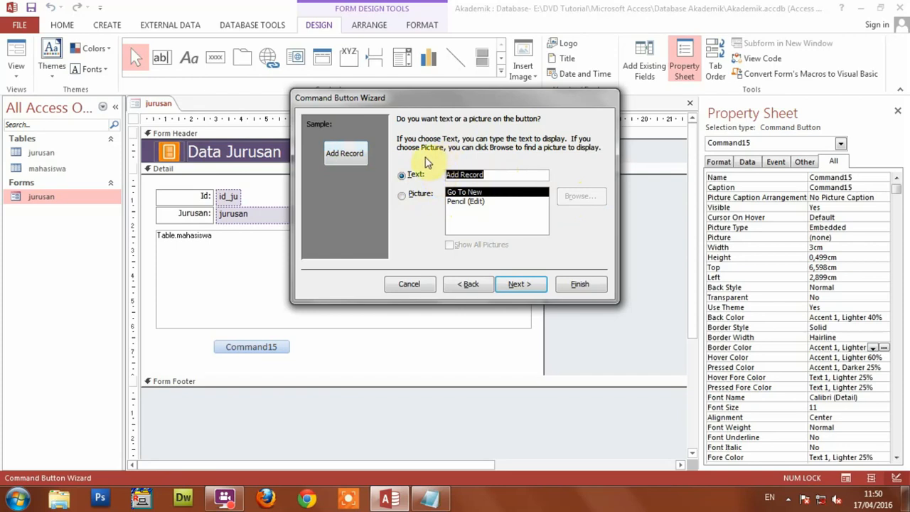
{"action": "type", "text": "&"}
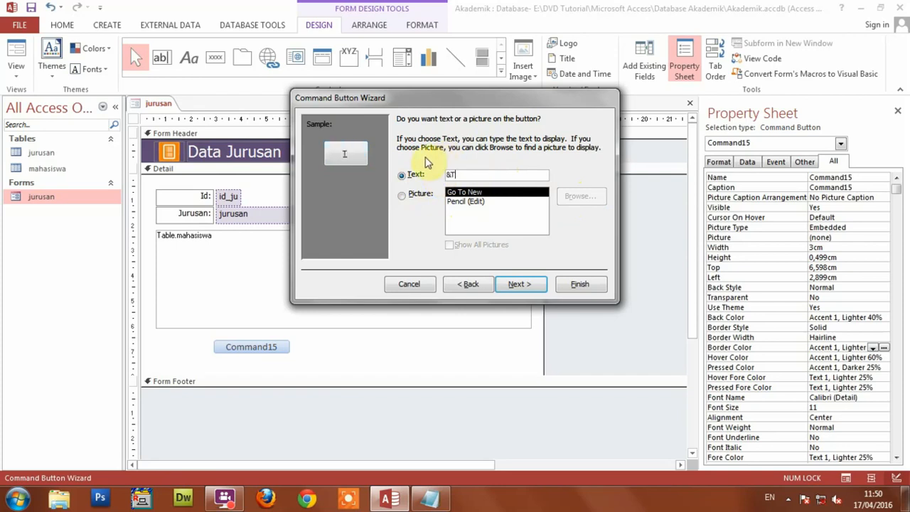
{"action": "type", "text": "Tambah Data"}
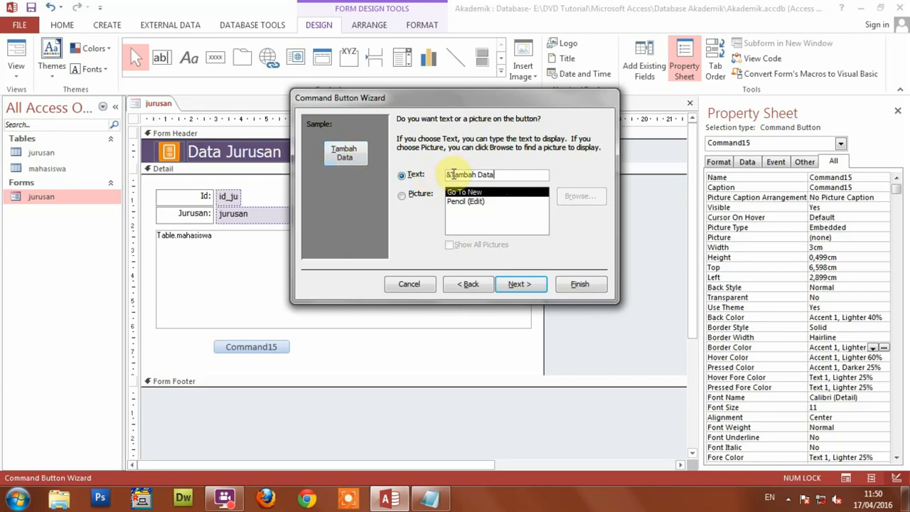
{"action": "type", "text": "&"}
{"action": "left_click", "coordinate": [507, 175]}
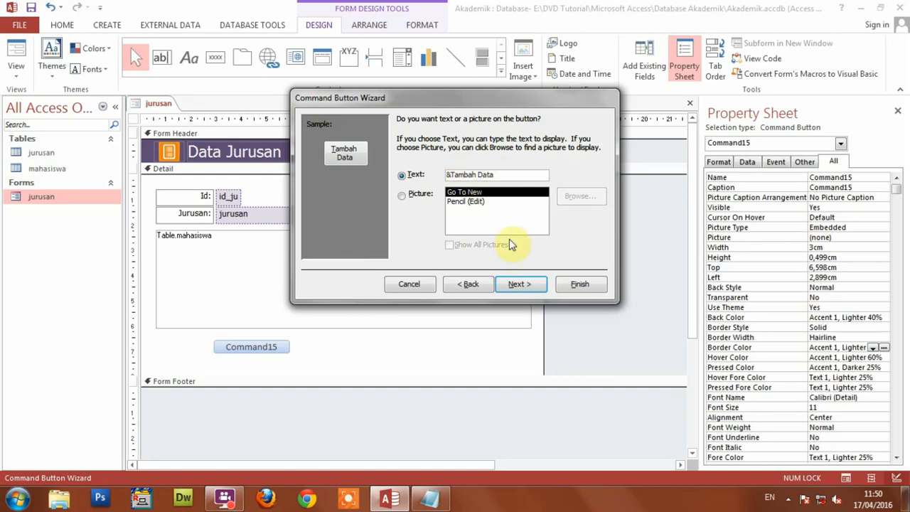
{"action": "left_click", "coordinate": [520, 284]}
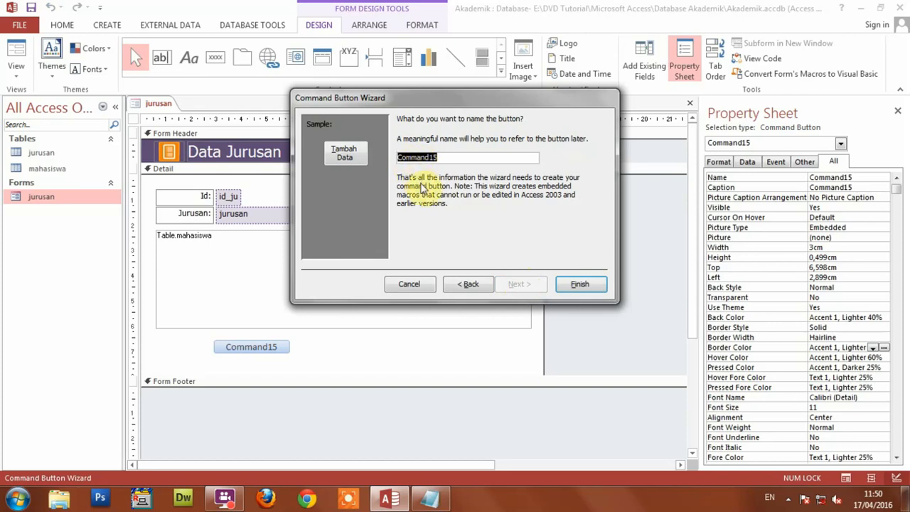
- Name the button tambah and finish the wizard
{"action": "type", "text": "tambah"}
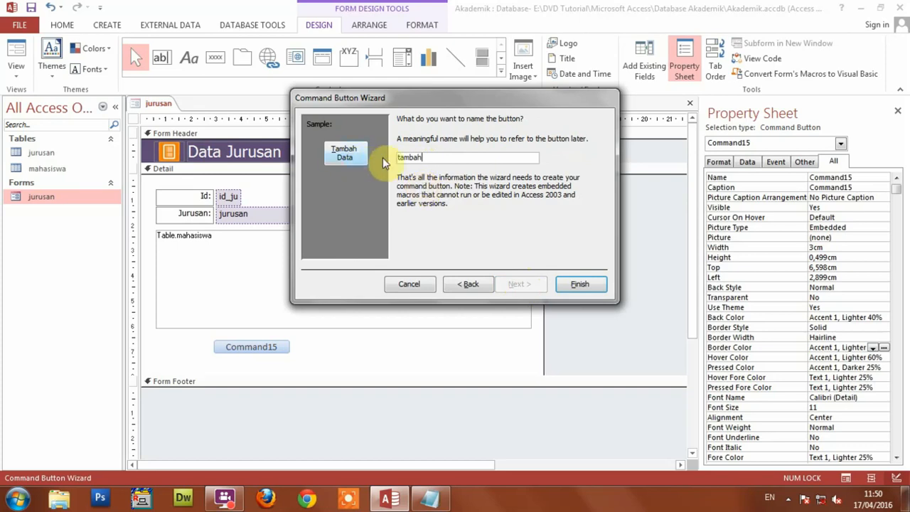
{"action": "double_click", "coordinate": [448, 157]}
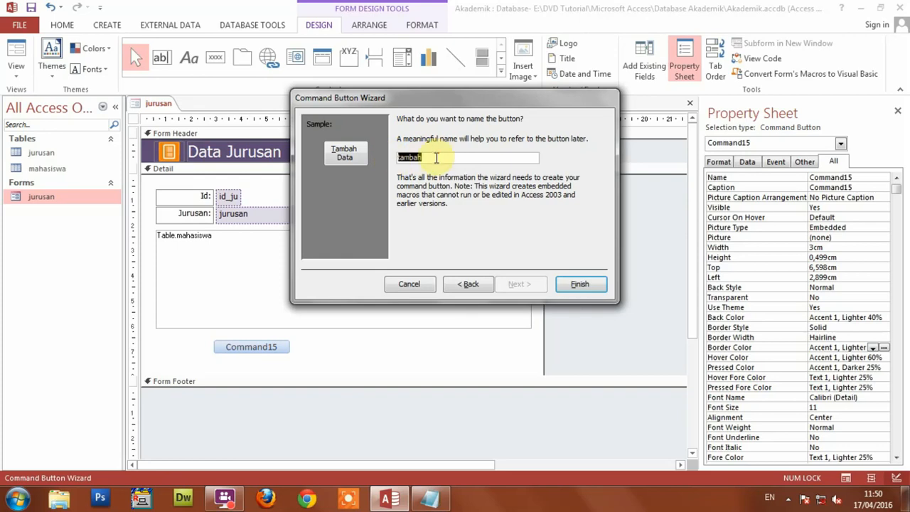
{"action": "left_click", "coordinate": [436, 157]}
{"action": "left_click", "coordinate": [581, 284]}
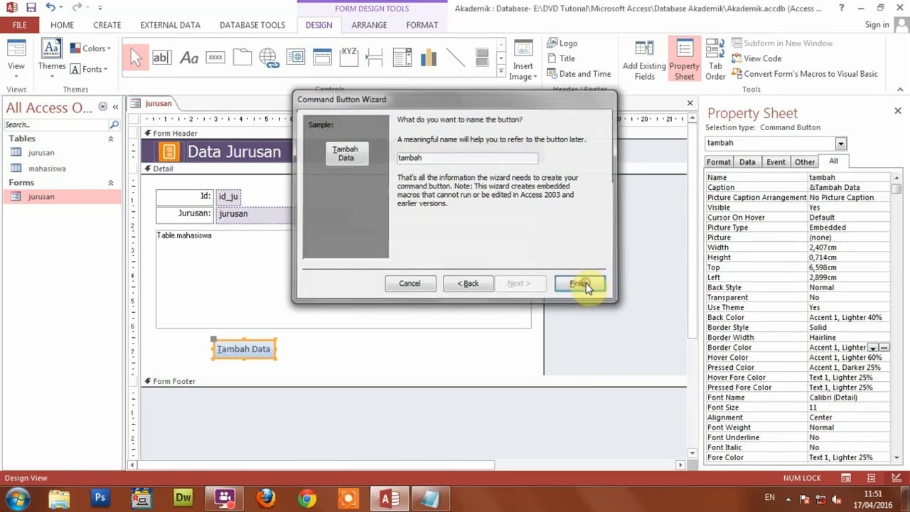
- Place a second button beside Tambah Data with the Record Operations > Save Record action
{"action": "left_click", "coordinate": [265, 355]}
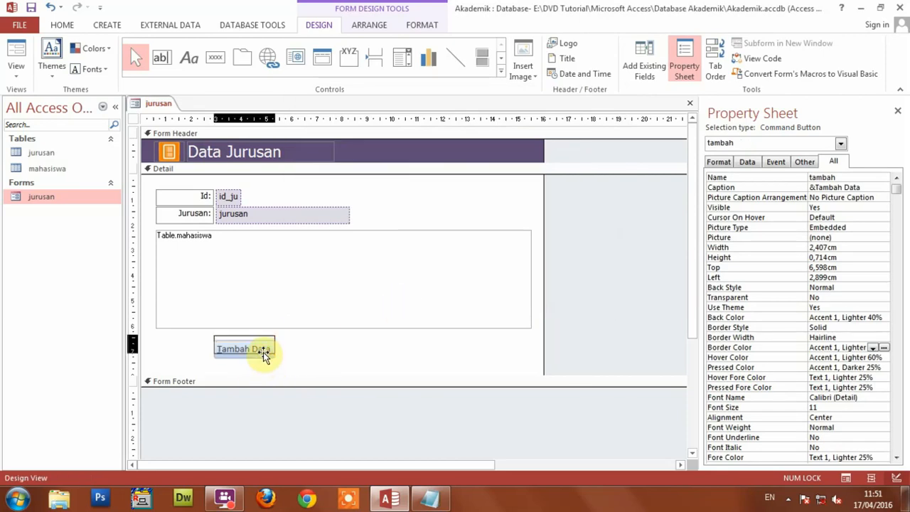
{"action": "left_click", "coordinate": [337, 355]}
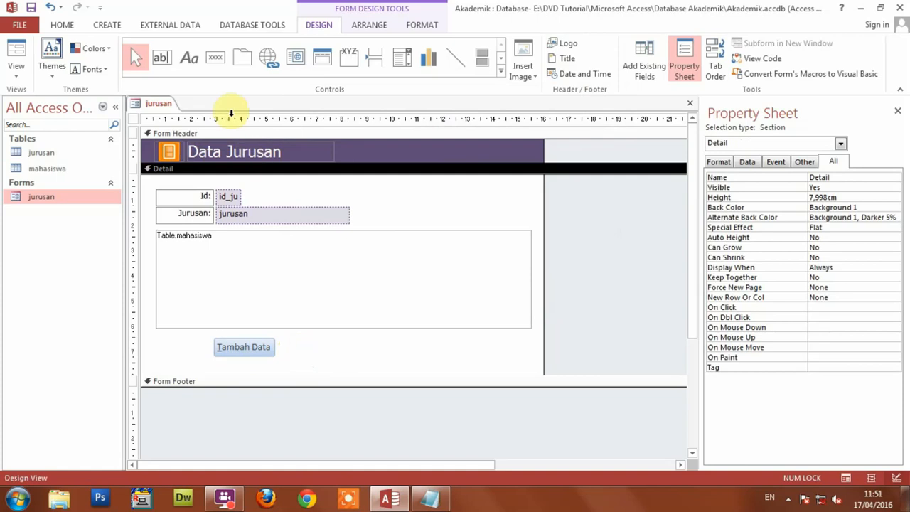
{"action": "left_click", "coordinate": [216, 60]}
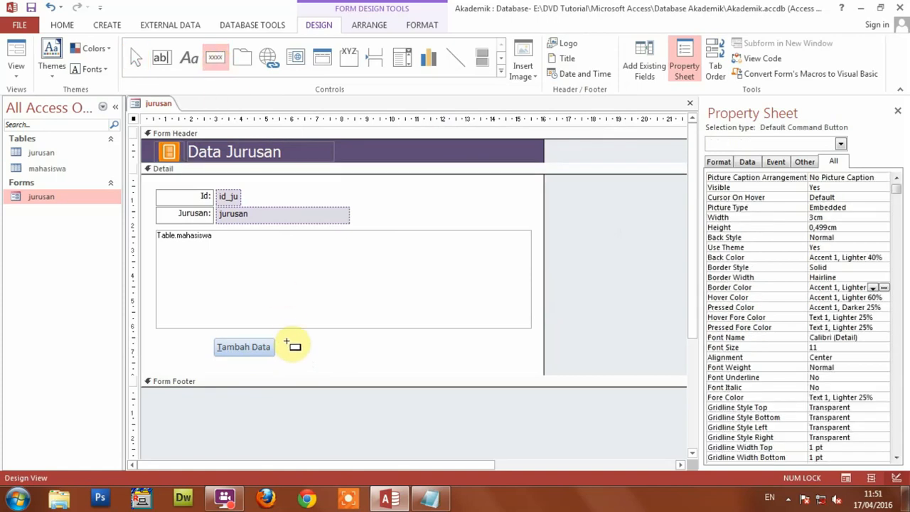
{"action": "left_click", "coordinate": [290, 342]}
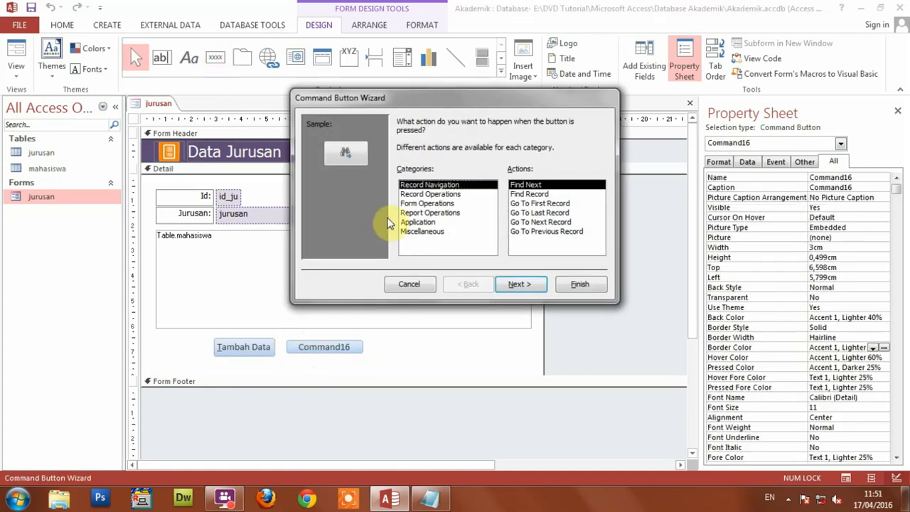
{"action": "left_click", "coordinate": [414, 195]}
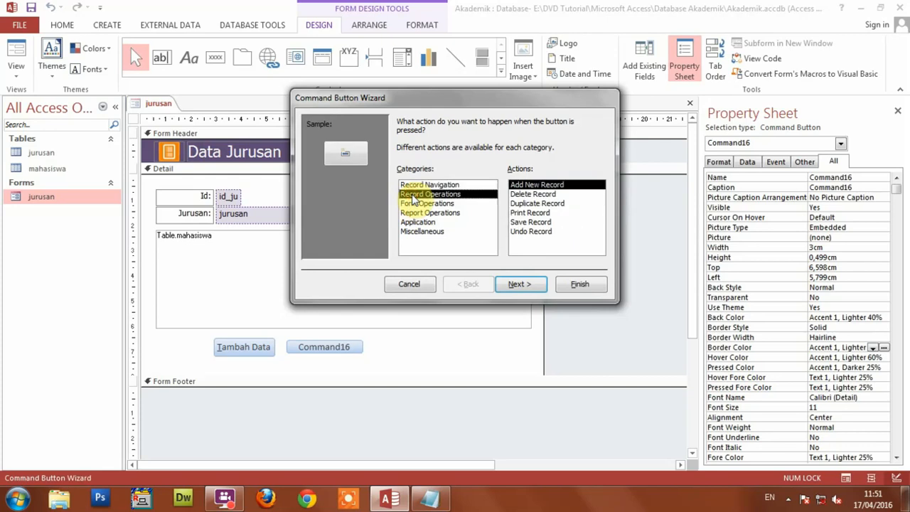
{"action": "left_click", "coordinate": [530, 222]}
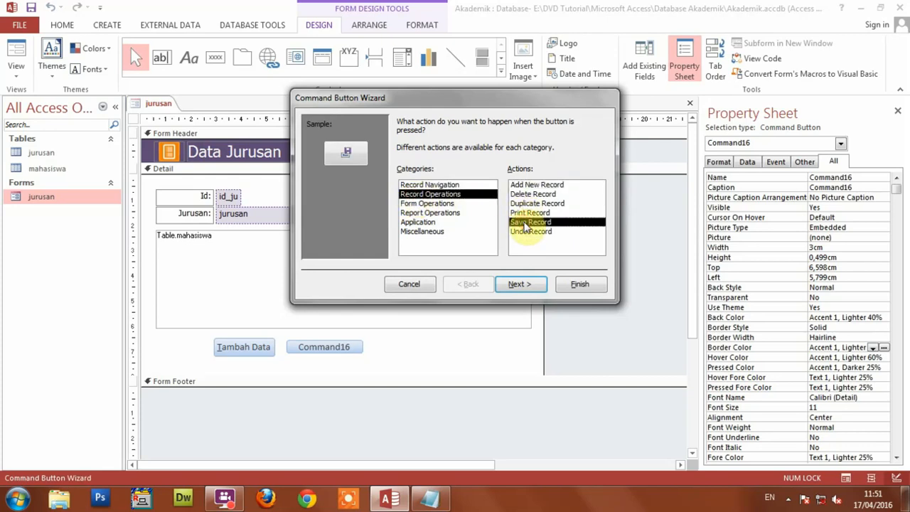
{"action": "left_click", "coordinate": [528, 286]}
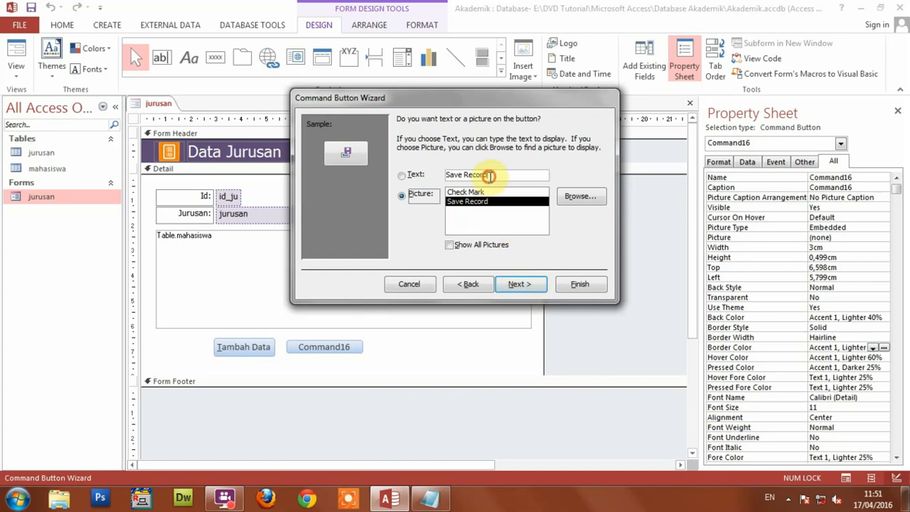
- Caption the button 'Simpan', name it simpan, finish, and nudge it next to Tambah Data
{"action": "left_click", "coordinate": [412, 175]}
{"action": "left_click_drag", "start_coordinate": [500, 176], "coordinate": [403, 177]}
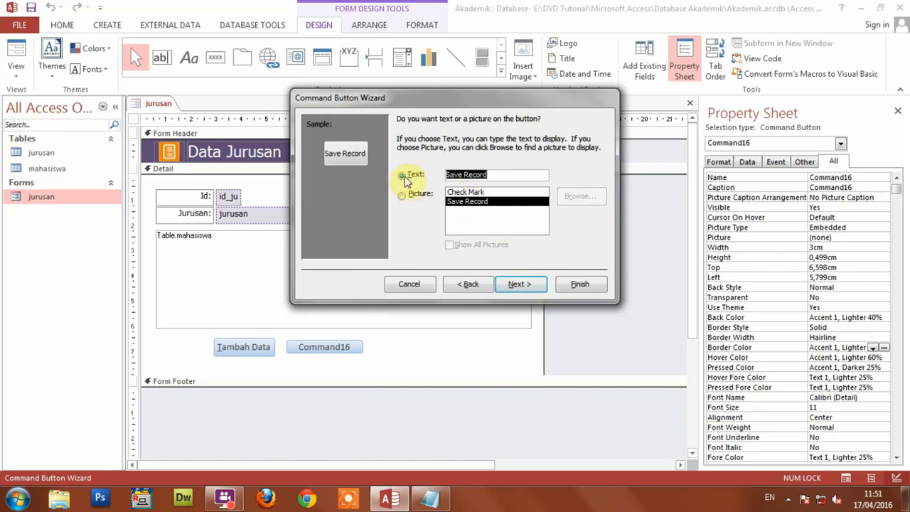
{"action": "type", "text": "S"}
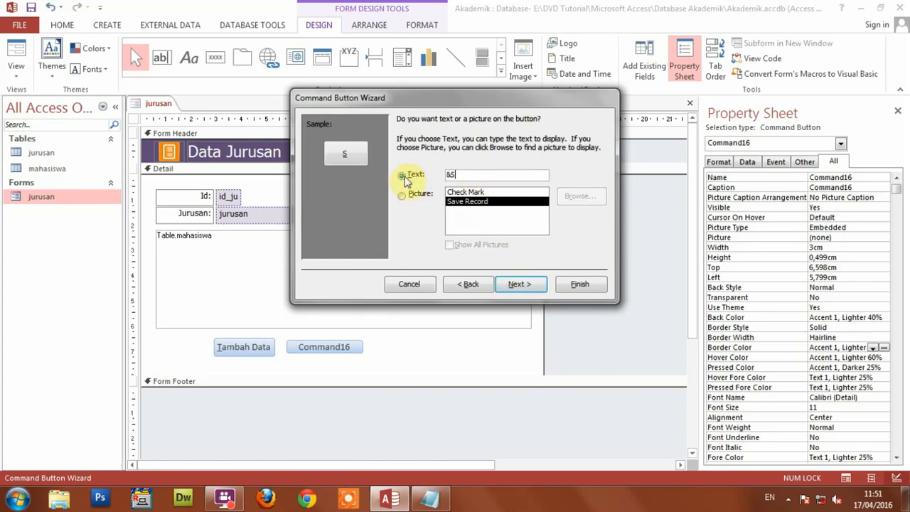
{"action": "type", "text": "impan"}
{"action": "left_click", "coordinate": [526, 286]}
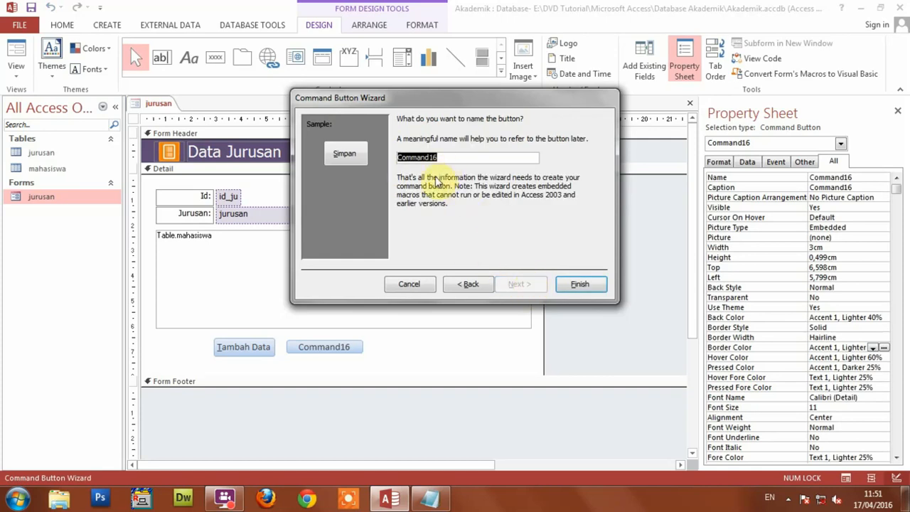
{"action": "type", "text": "simpan"}
{"action": "left_click", "coordinate": [571, 283]}
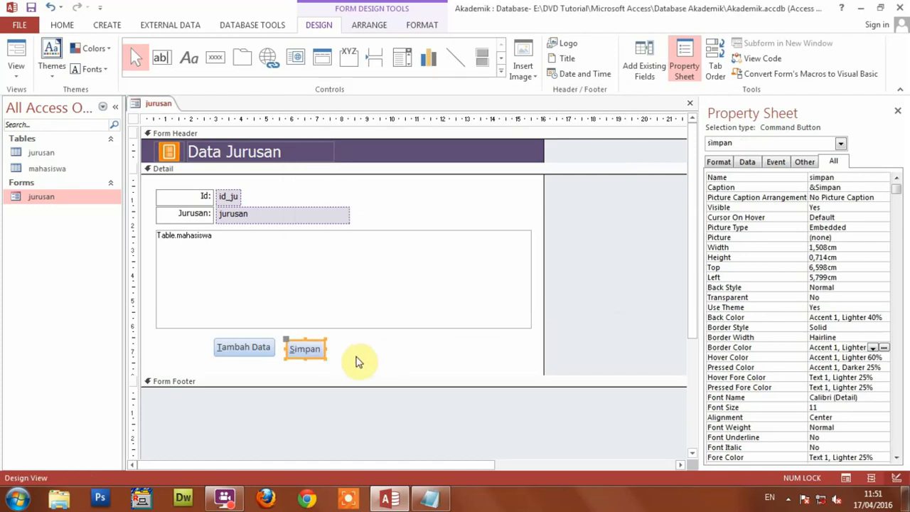
{"action": "left_click_drag", "start_coordinate": [316, 356], "coordinate": [308, 353]}
{"action": "left_click", "coordinate": [349, 355]}
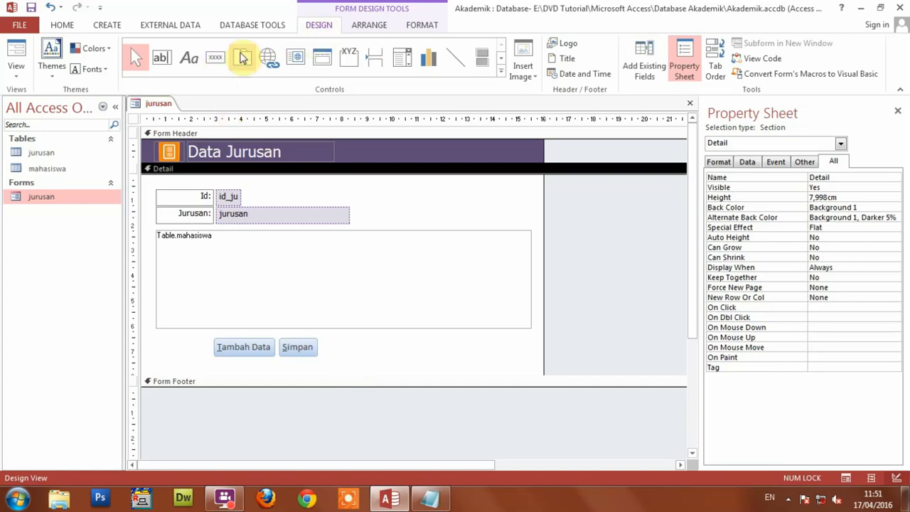
- Add a Delete Record button right of Simpan, captioned &Hapus and named hapus
{"action": "left_click", "coordinate": [216, 60]}
{"action": "left_click", "coordinate": [332, 347]}
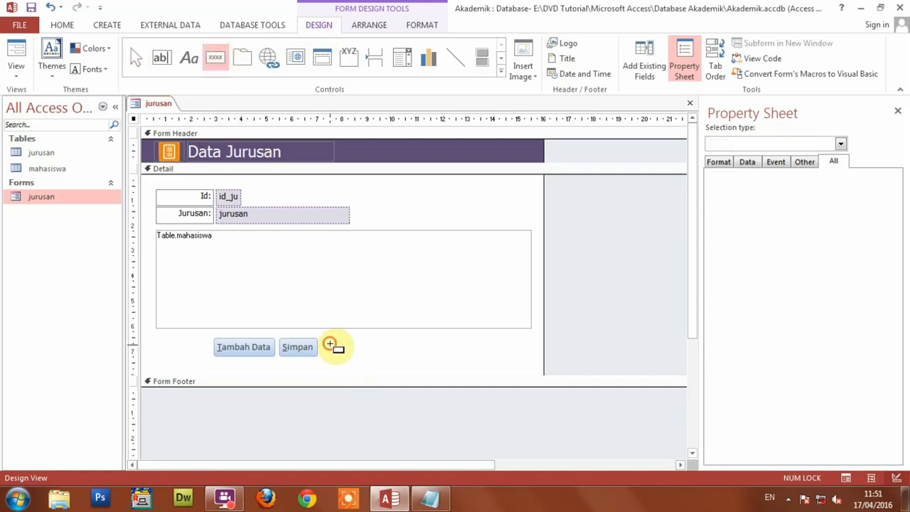
{"action": "left_click", "coordinate": [414, 194]}
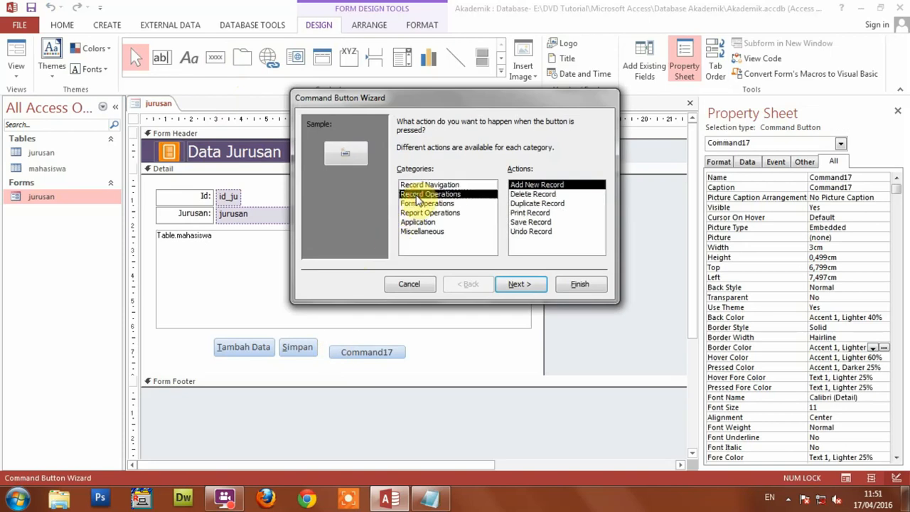
{"action": "left_click", "coordinate": [529, 194]}
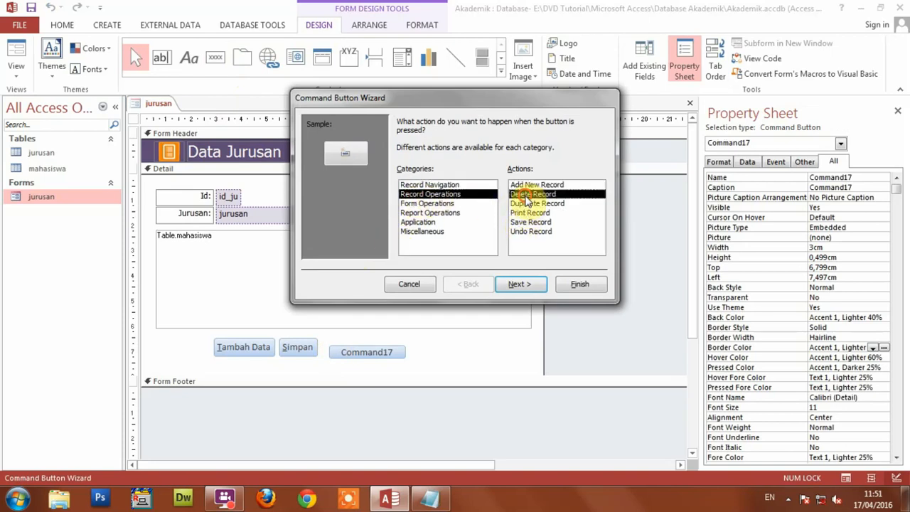
{"action": "left_click", "coordinate": [519, 284]}
{"action": "left_click", "coordinate": [425, 176]}
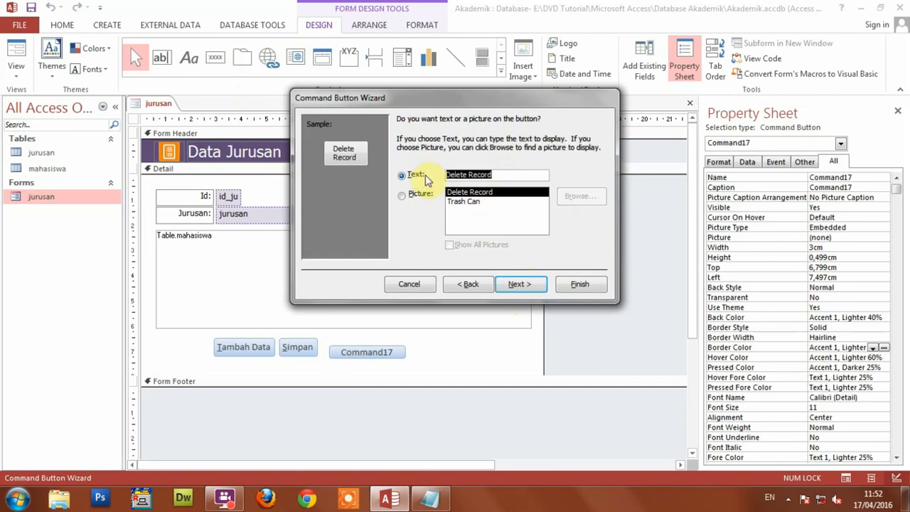
{"action": "type", "text": "&Hapus"}
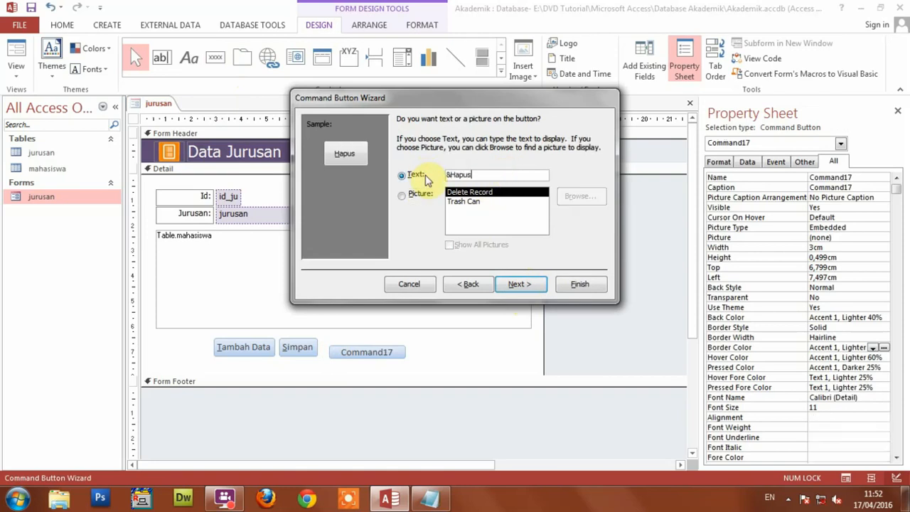
{"action": "left_click", "coordinate": [523, 285]}
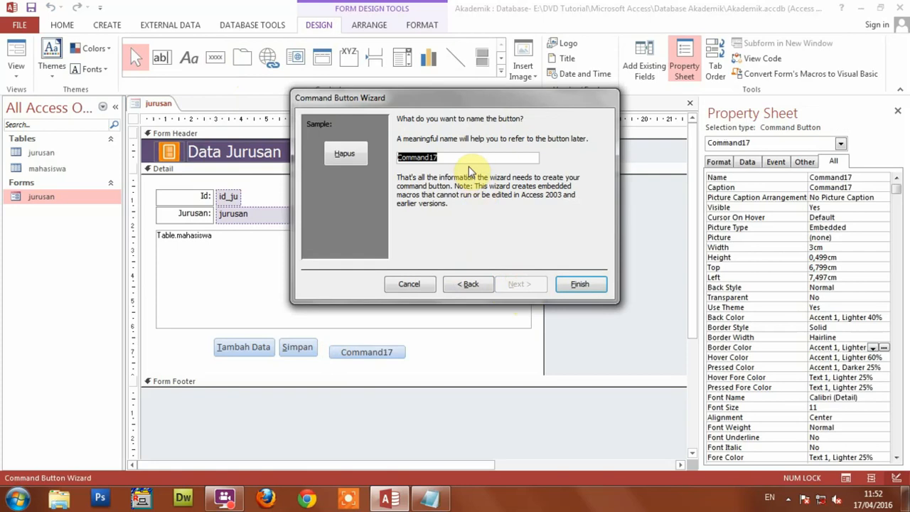
{"action": "type", "text": "hapus"}
{"action": "left_click", "coordinate": [582, 284]}
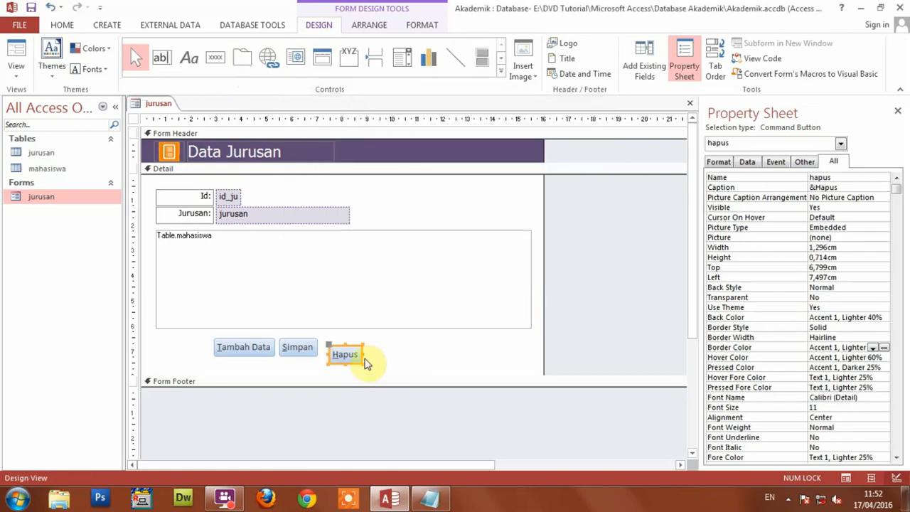
- Line the Hapus button up with Simpan and save the jurusan form
{"action": "left_click_drag", "start_coordinate": [349, 346], "coordinate": [345, 339]}
{"action": "left_click", "coordinate": [392, 349]}
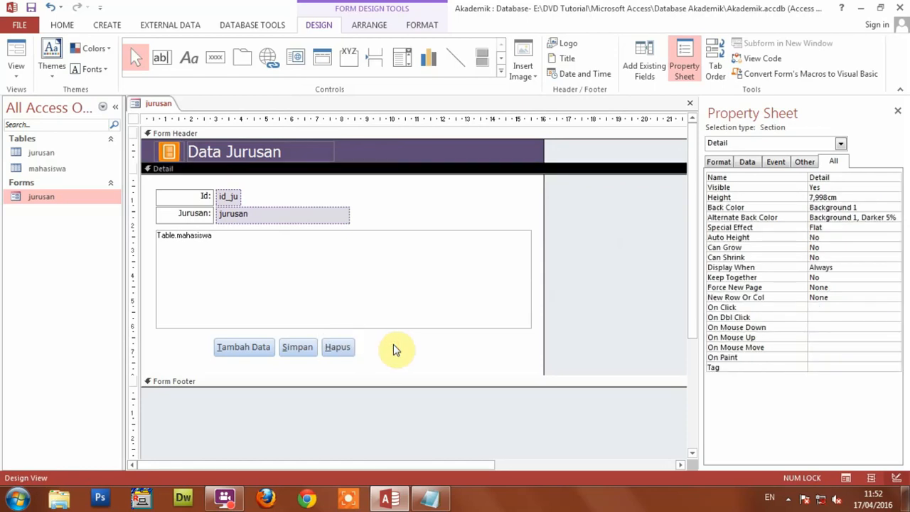
{"action": "left_click", "coordinate": [31, 10]}
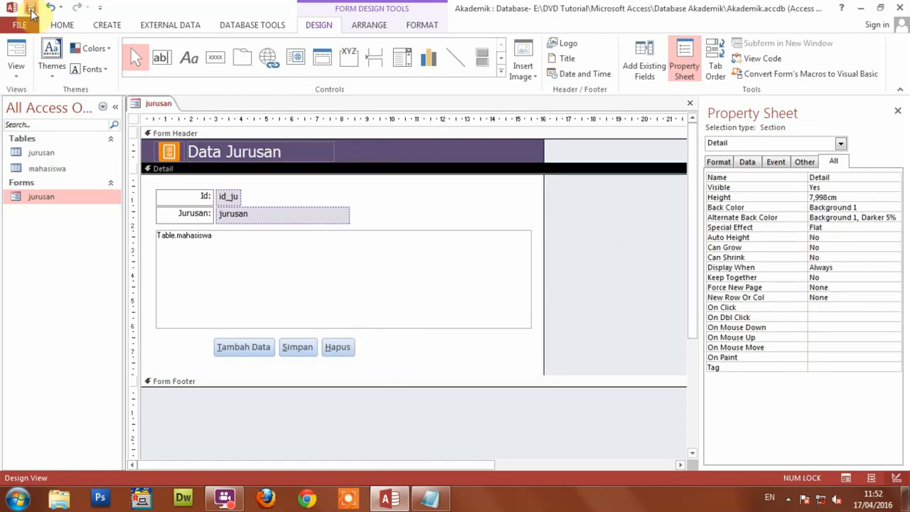
- Run the Data Jurusan form, shift its window right, and test Hapus but cancel the deletion
{"action": "left_click", "coordinate": [16, 54]}
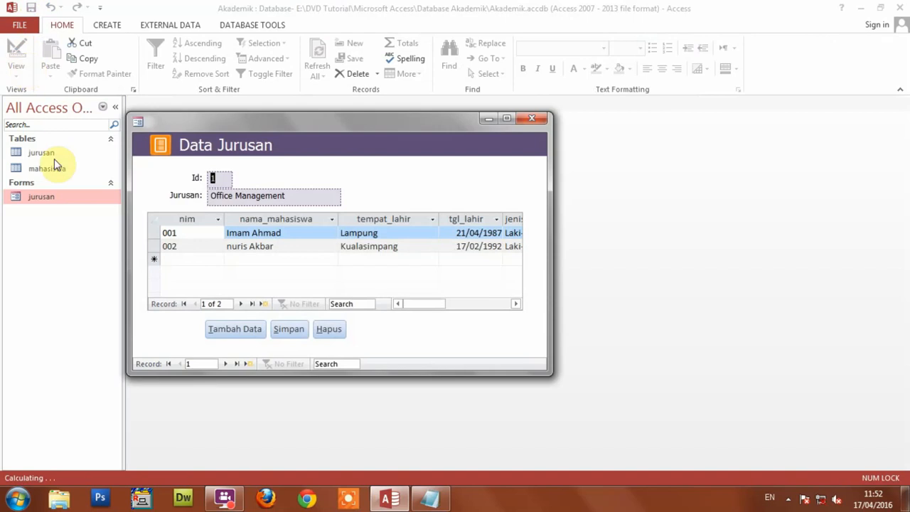
{"action": "left_click_drag", "start_coordinate": [288, 123], "coordinate": [391, 121]}
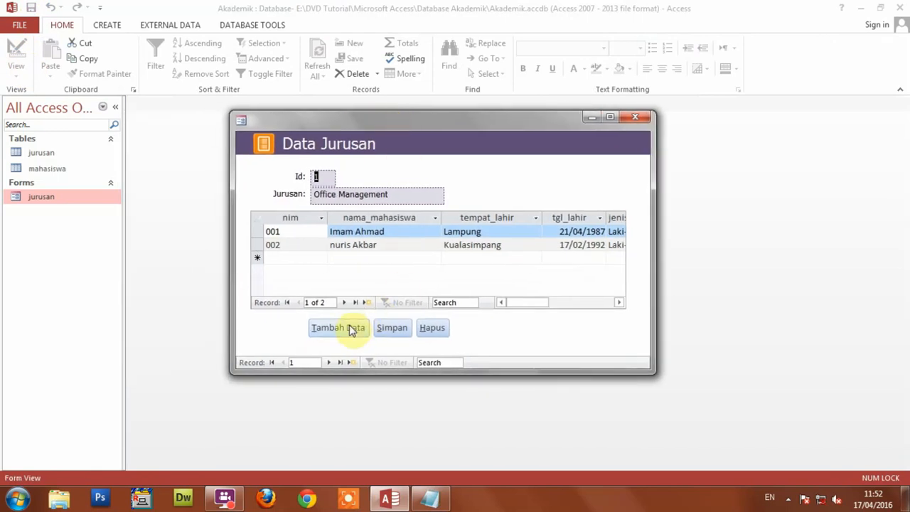
{"action": "left_click", "coordinate": [434, 331]}
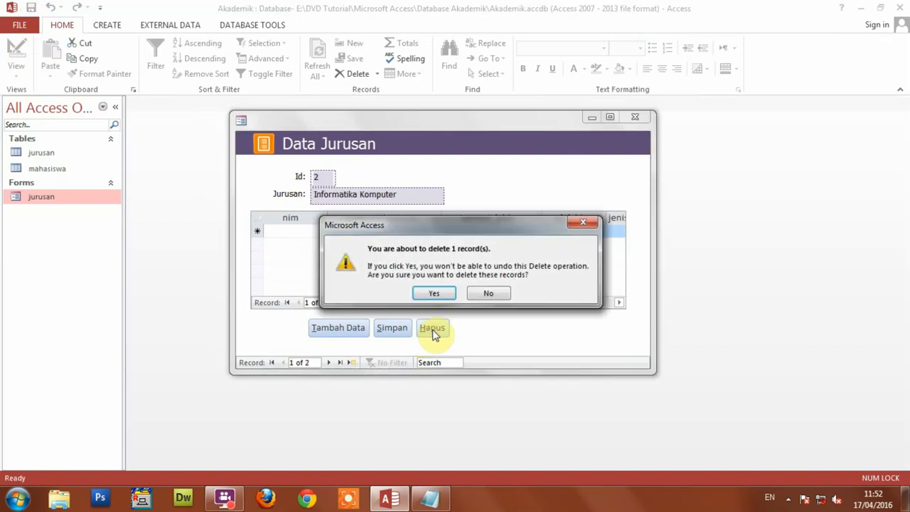
{"action": "left_click", "coordinate": [495, 292]}
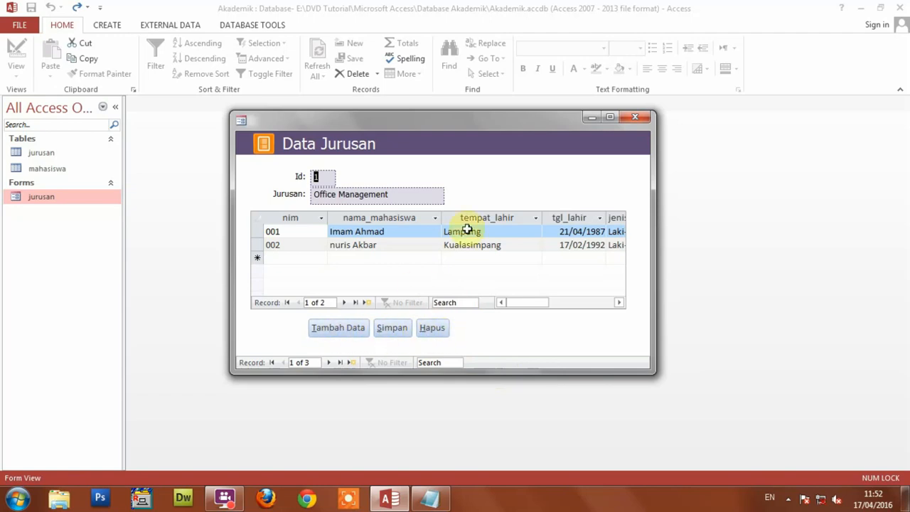
{"action": "right_click", "coordinate": [572, 173]}
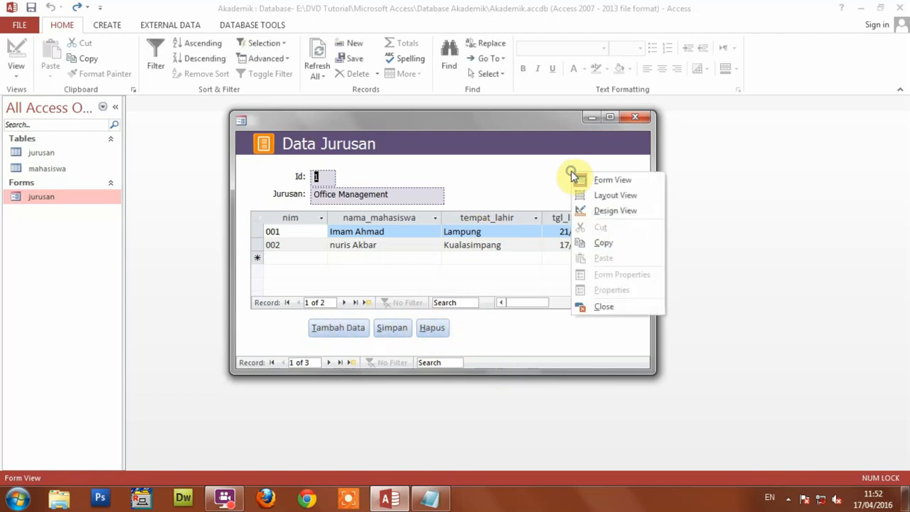
- Return the form to Design View and select the Tambah Data, Simpan and Hapus buttons to inspect their properties
{"action": "left_click", "coordinate": [635, 212]}
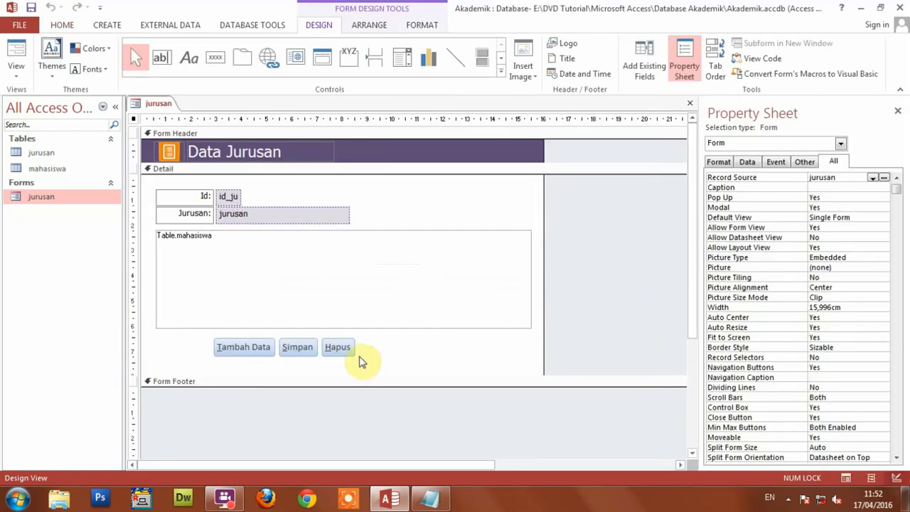
{"action": "left_click_drag", "start_coordinate": [186, 344], "coordinate": [392, 345]}
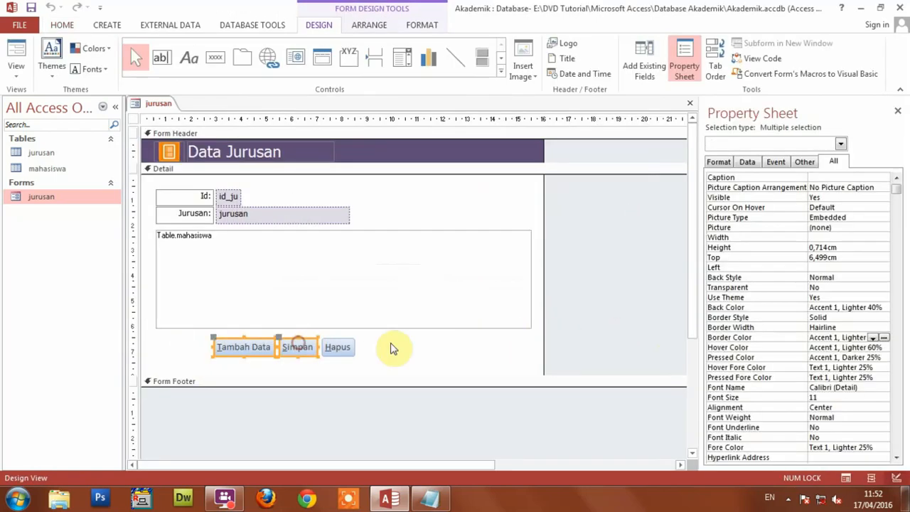
{"action": "left_click", "coordinate": [387, 345]}
{"action": "left_click", "coordinate": [251, 358]}
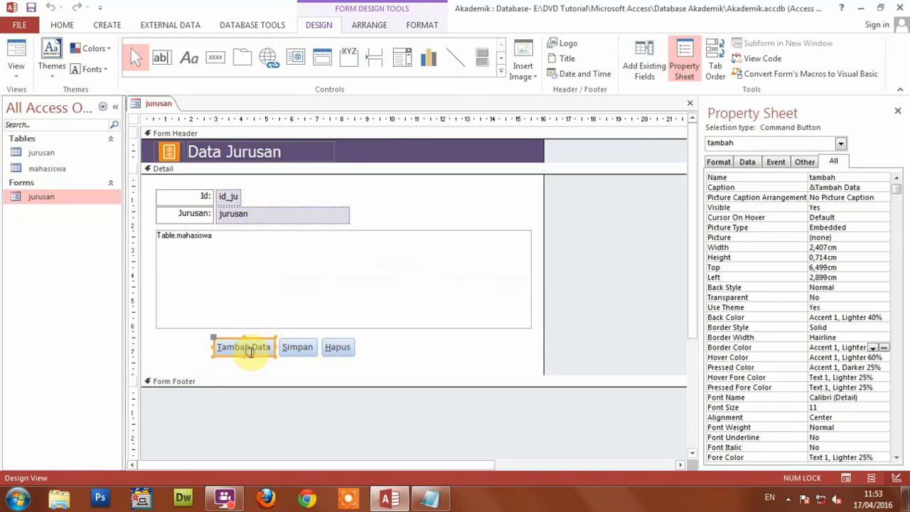
{"action": "left_click", "coordinate": [298, 349]}
{"action": "left_click", "coordinate": [241, 351]}
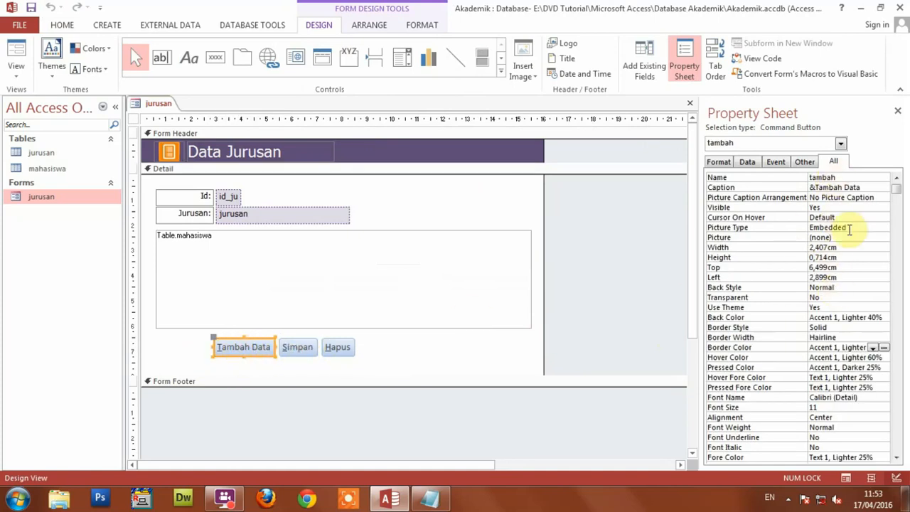
{"action": "left_click", "coordinate": [389, 348]}
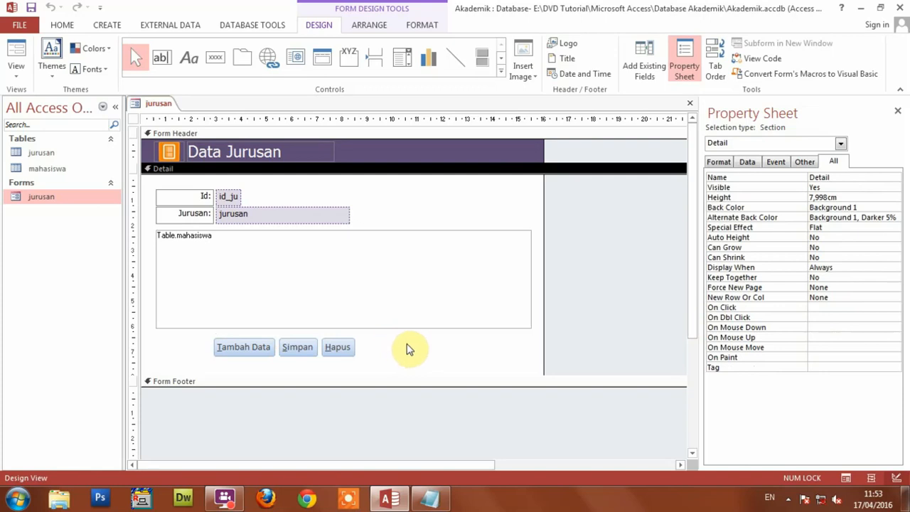
- Set the Back Color of Tambah Data, Simpan and Hapus to purple #604C78
{"action": "mouse_move", "coordinate": [406, 348]}
{"action": "left_mouse_down"}
{"action": "mouse_move", "coordinate": [198, 353]}
{"action": "mouse_move", "coordinate": [410, 354]}
{"action": "left_mouse_up"}
{"action": "left_click", "coordinate": [179, 349]}
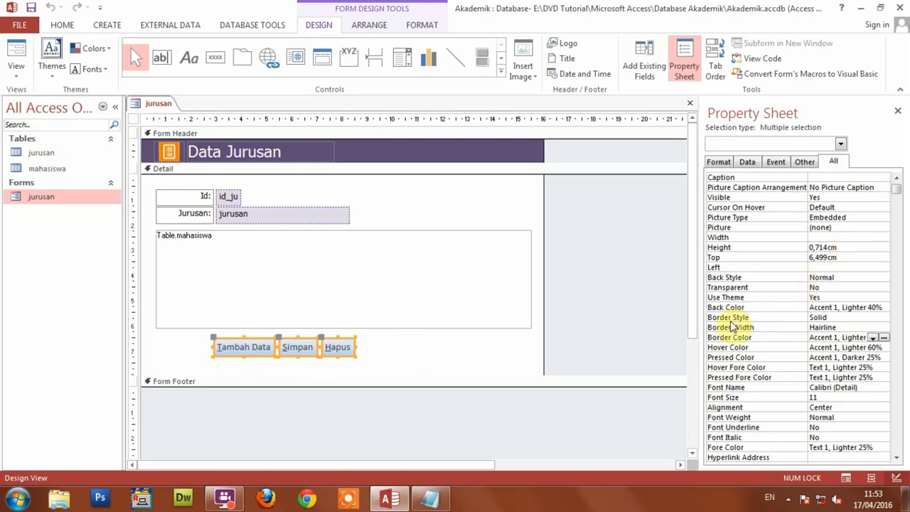
{"action": "left_click_drag", "start_coordinate": [702, 290], "coordinate": [682, 292]}
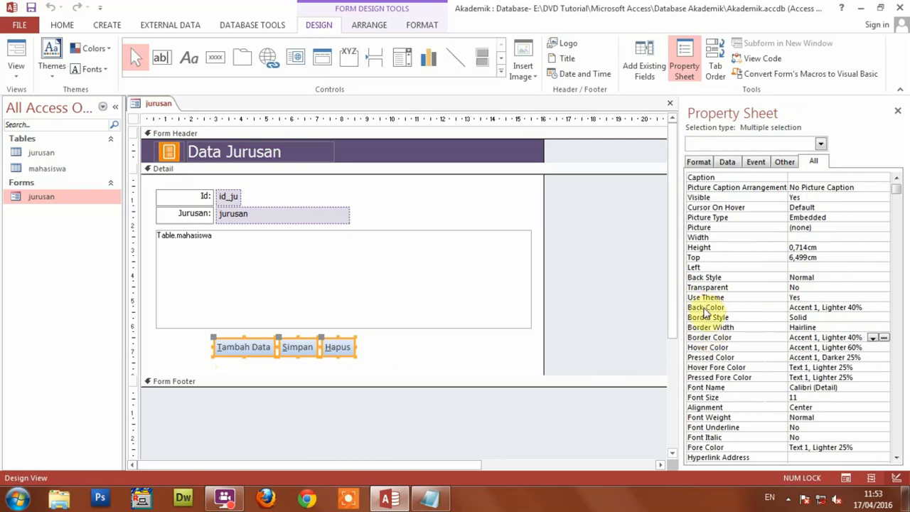
{"action": "left_click", "coordinate": [794, 307]}
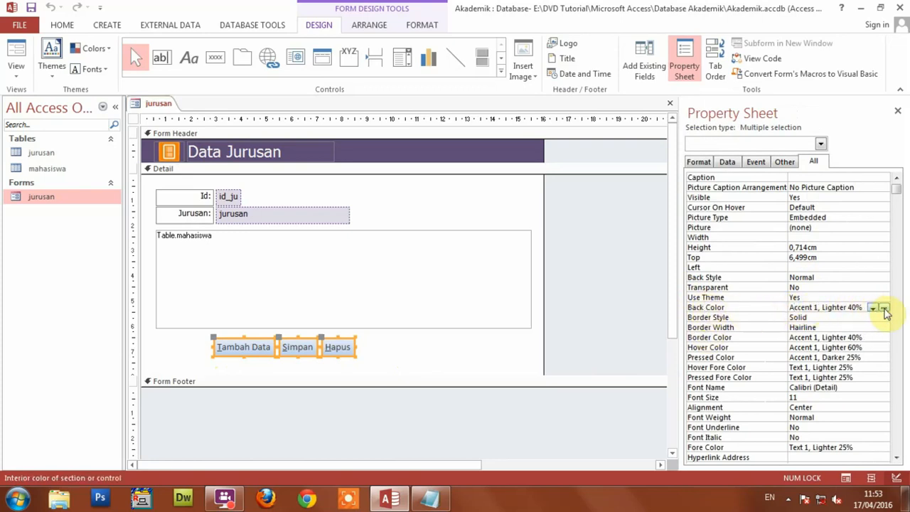
{"action": "left_click", "coordinate": [885, 309]}
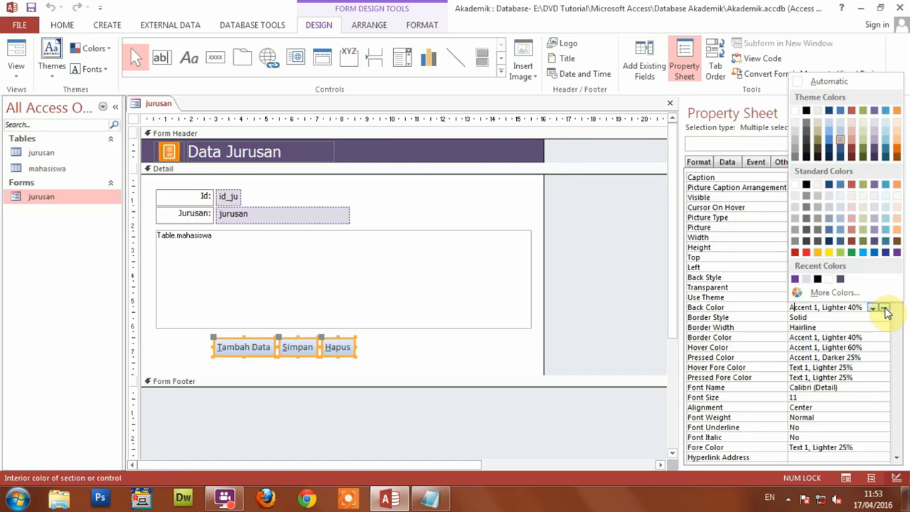
{"action": "left_click", "coordinate": [876, 243]}
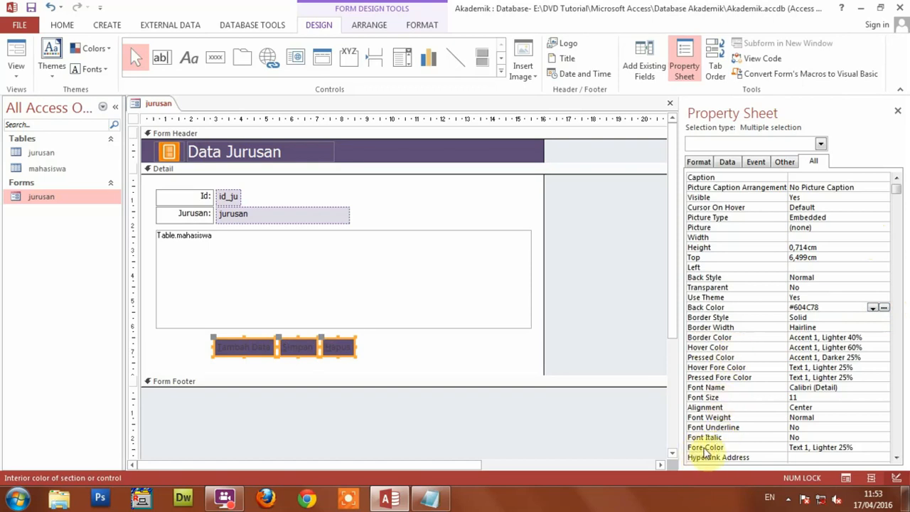
- Give the three buttons a White Fore Color, Tahoma font and font size 10
{"action": "left_click", "coordinate": [807, 447]}
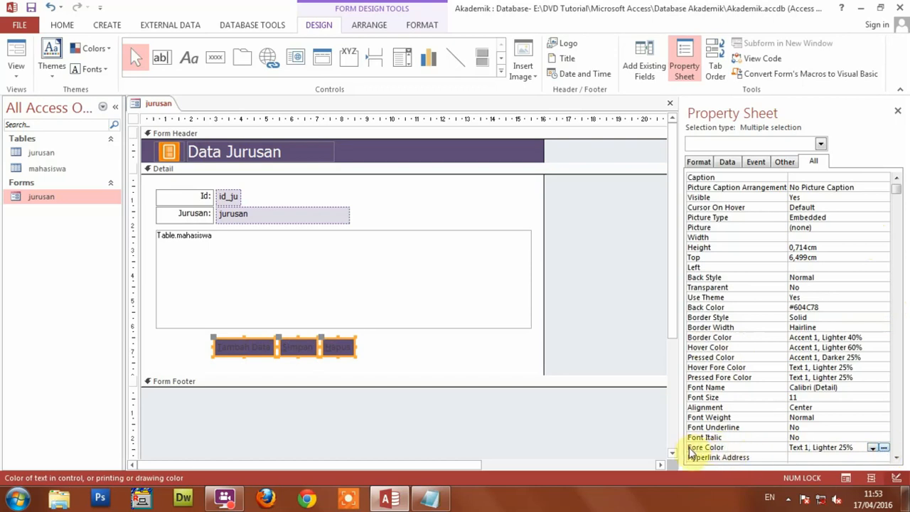
{"action": "left_click", "coordinate": [873, 447]}
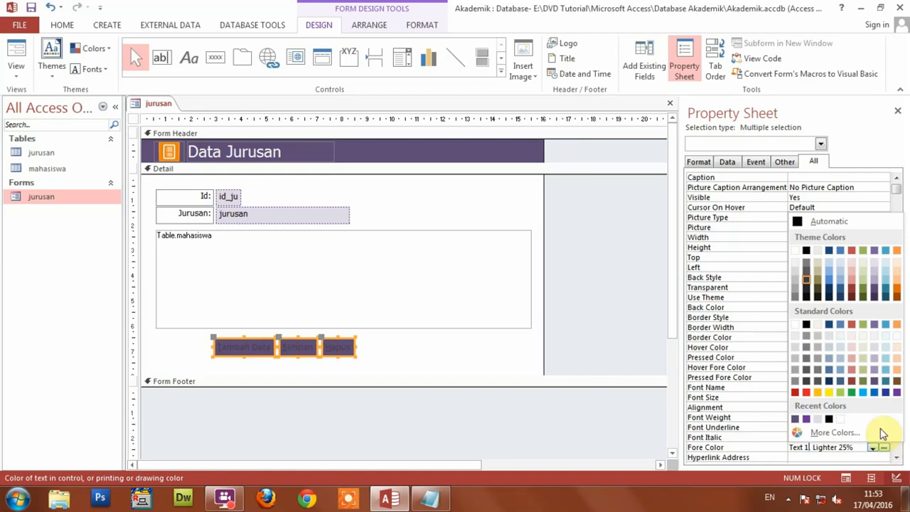
{"action": "left_click", "coordinate": [796, 324]}
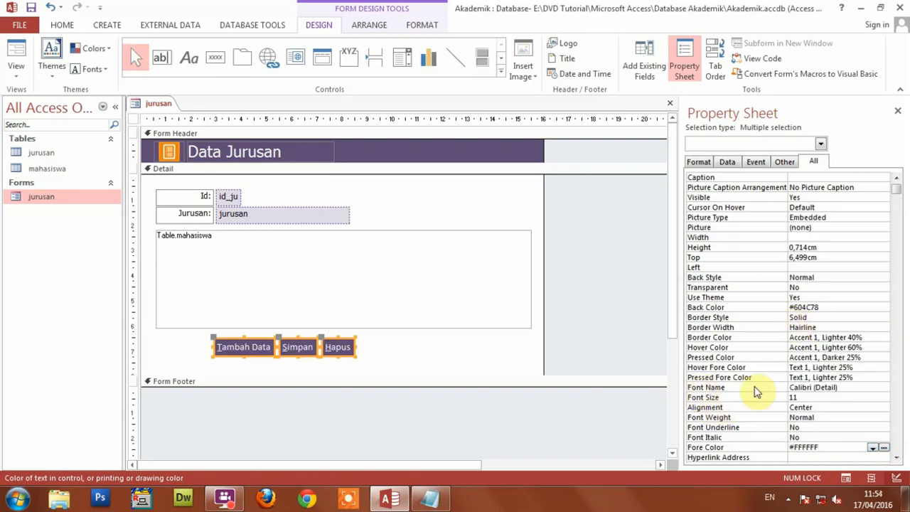
{"action": "left_click_drag", "start_coordinate": [845, 386], "coordinate": [782, 393]}
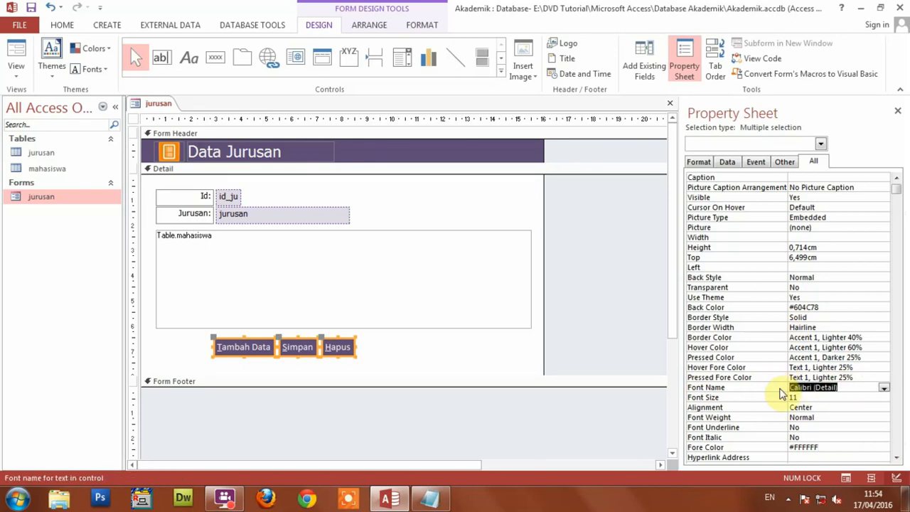
{"action": "type", "text": "tahoma"}
{"action": "key", "text": "Return"}
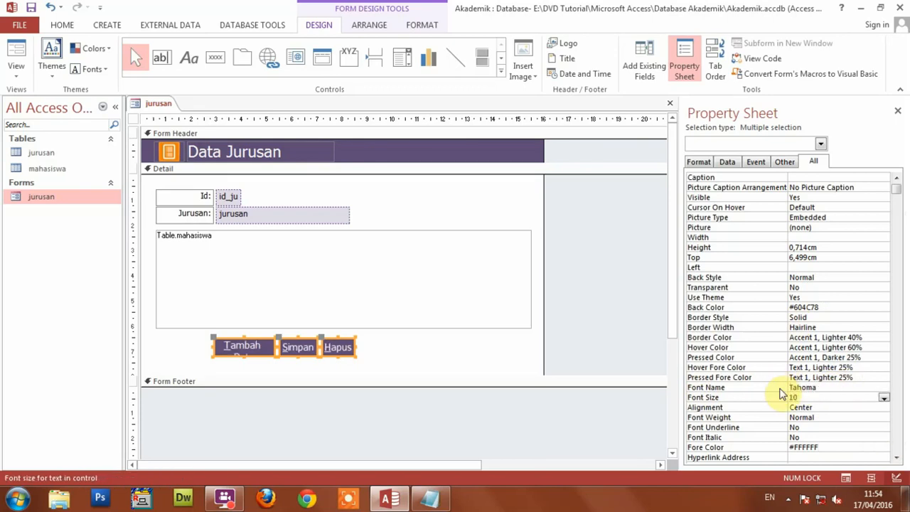
{"action": "type", "text": "10"}
{"action": "key", "text": "Return"}
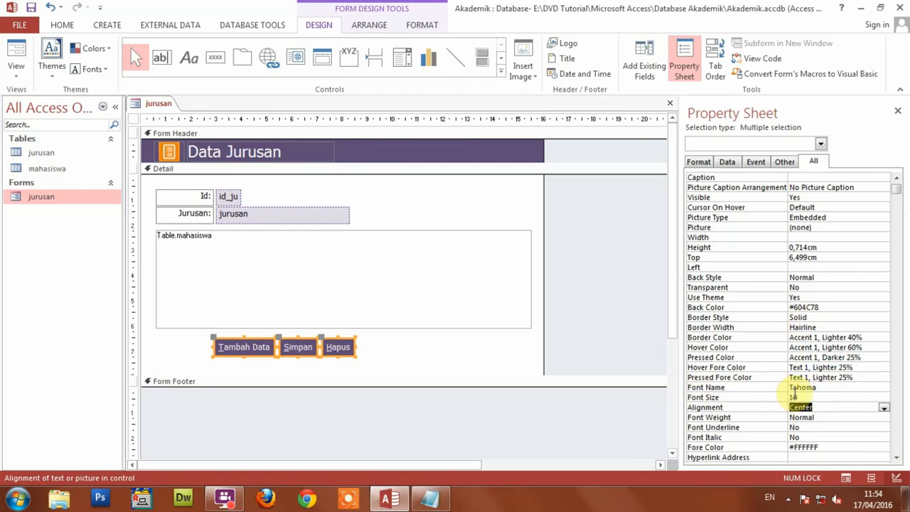
- Review the buttons' colour and font values, then preview the form in Form View
{"action": "left_click", "coordinate": [827, 307]}
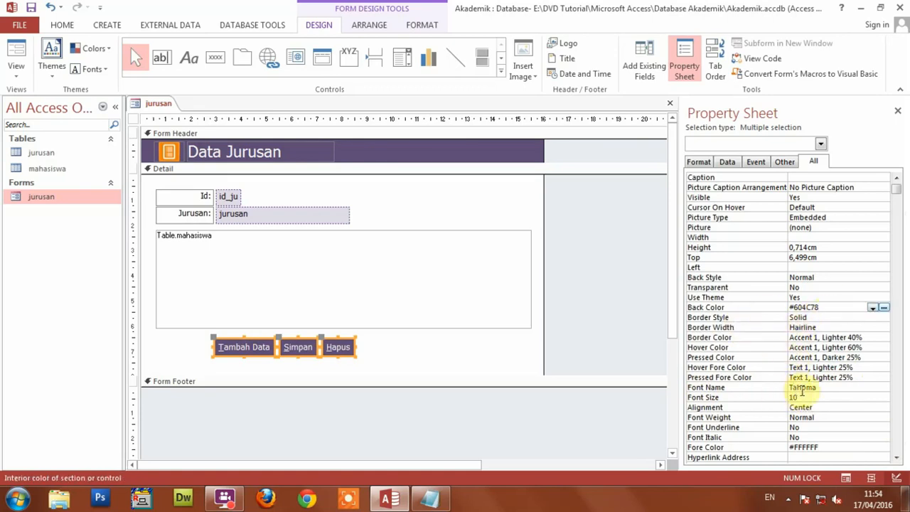
{"action": "left_click", "coordinate": [802, 387]}
{"action": "left_click", "coordinate": [793, 396]}
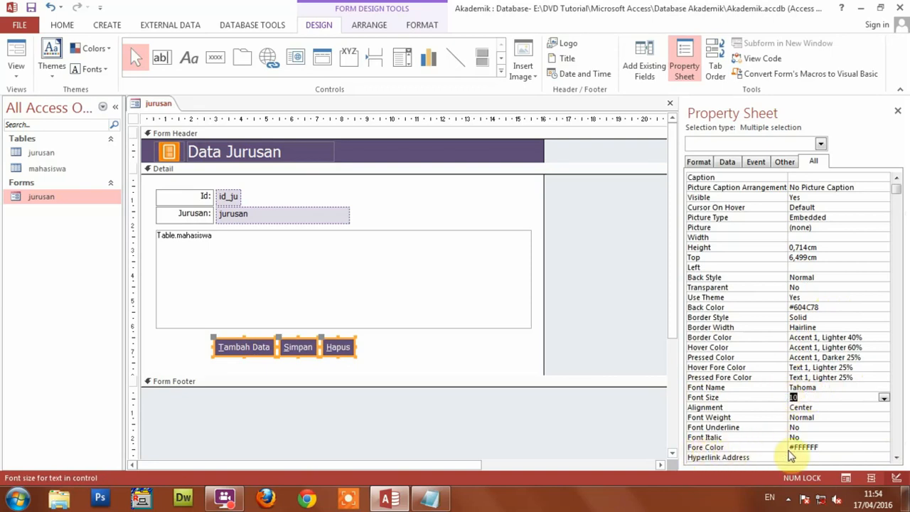
{"action": "left_click_drag", "start_coordinate": [832, 448], "coordinate": [785, 447]}
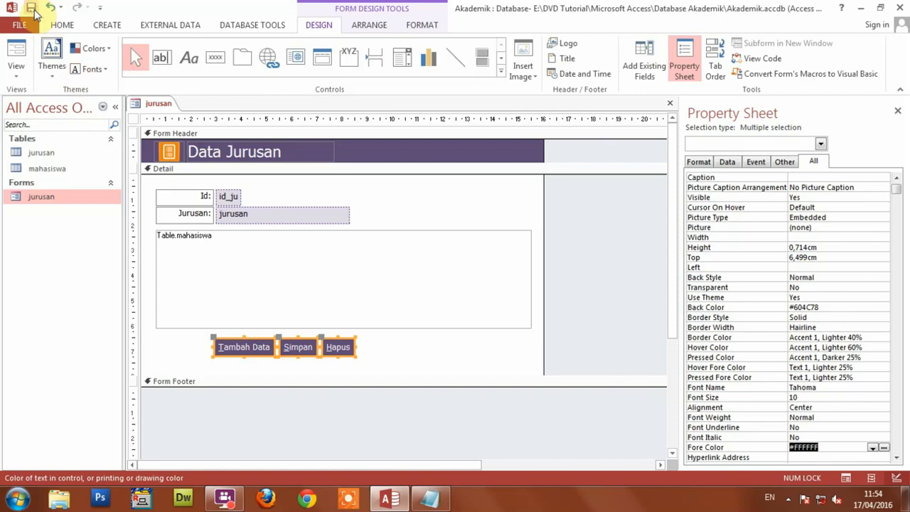
{"action": "left_click", "coordinate": [21, 41]}
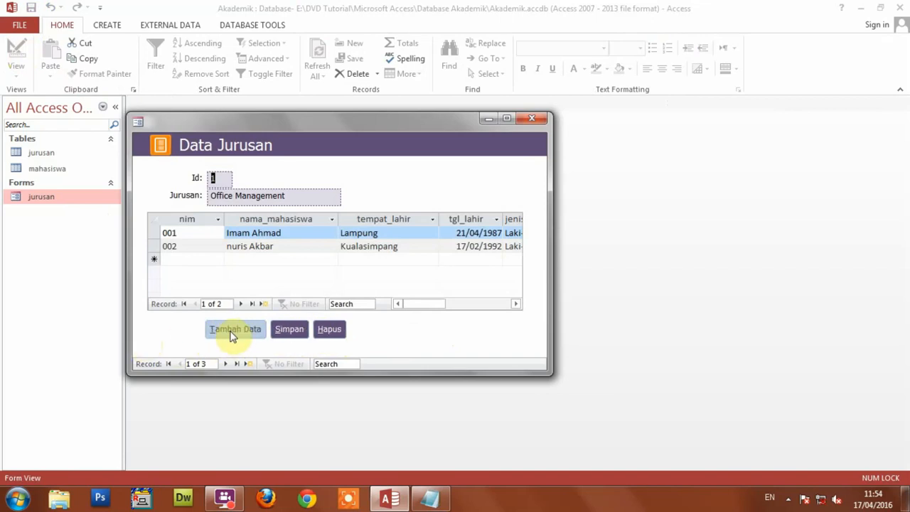
- Switch the running Data Jurusan form back to Design View
{"action": "right_click", "coordinate": [491, 178]}
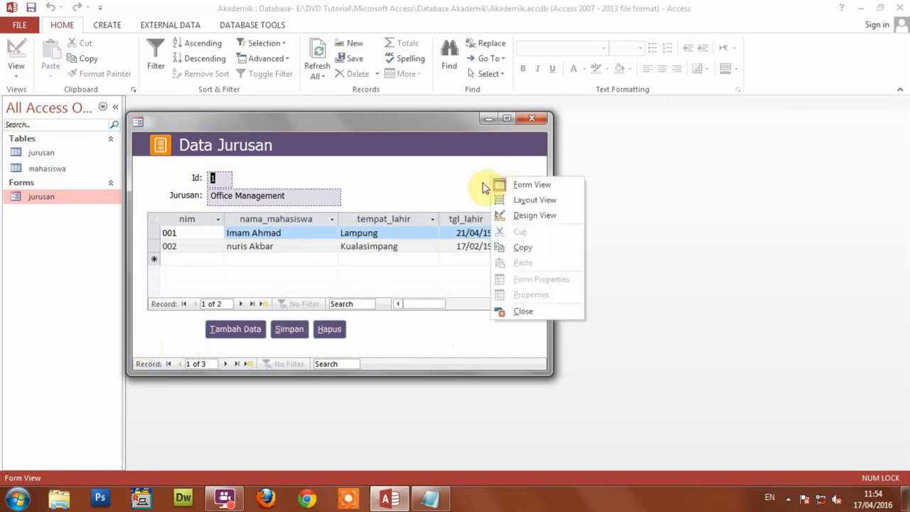
{"action": "left_click", "coordinate": [523, 217]}
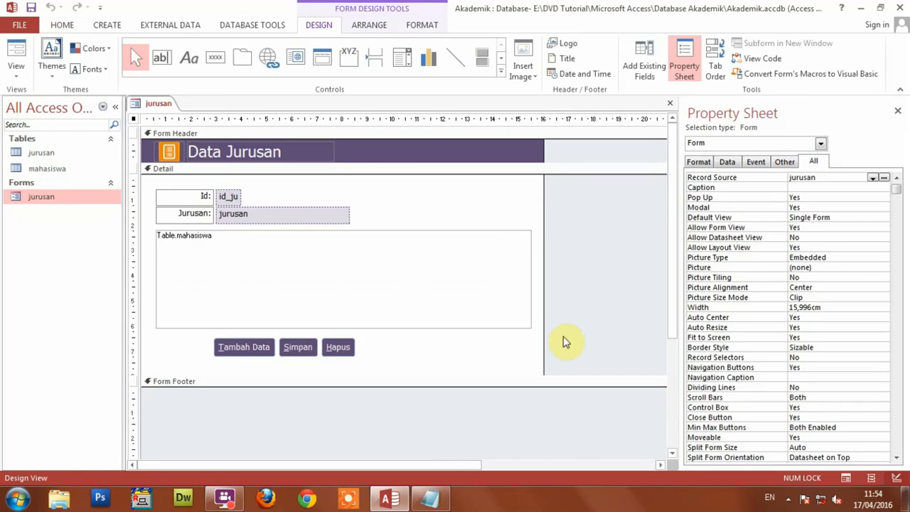
- Set the three buttons' Hover Color to the Purple swatch #6F3198
{"action": "left_click_drag", "start_coordinate": [174, 346], "coordinate": [367, 348]}
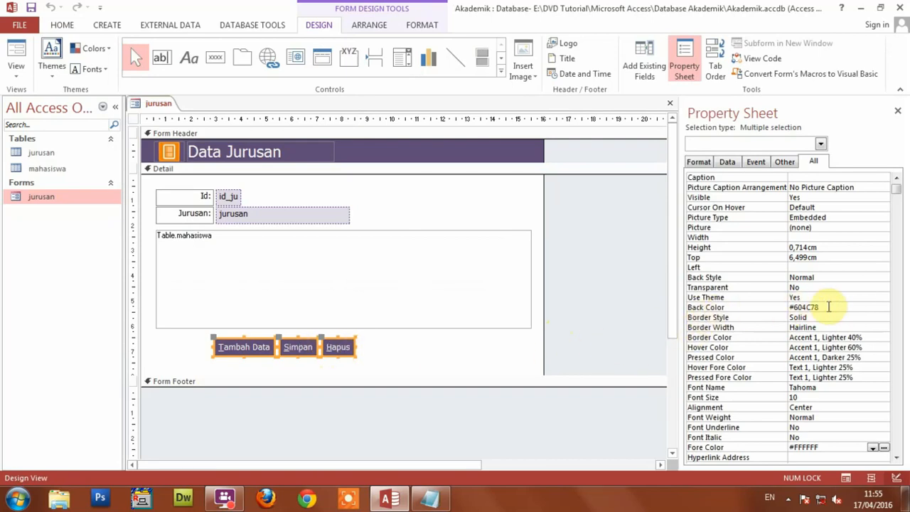
{"action": "left_click", "coordinate": [827, 306]}
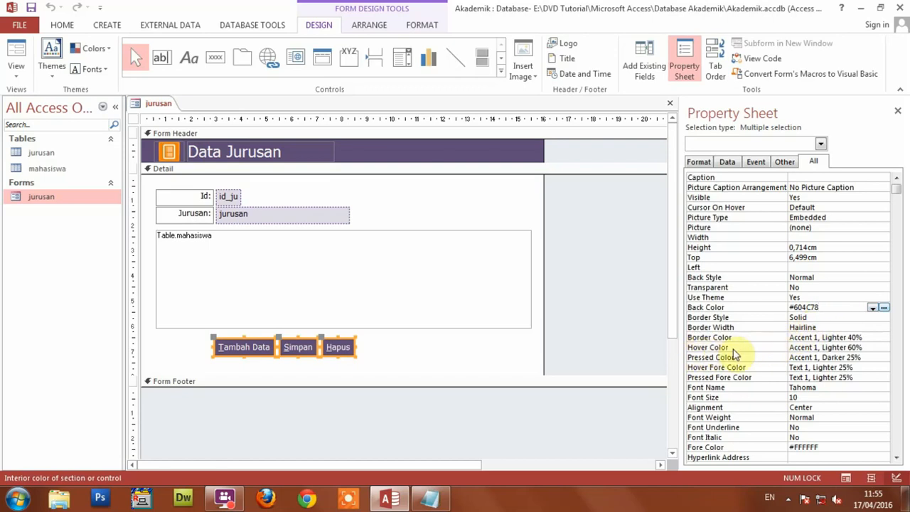
{"action": "left_click", "coordinate": [794, 347]}
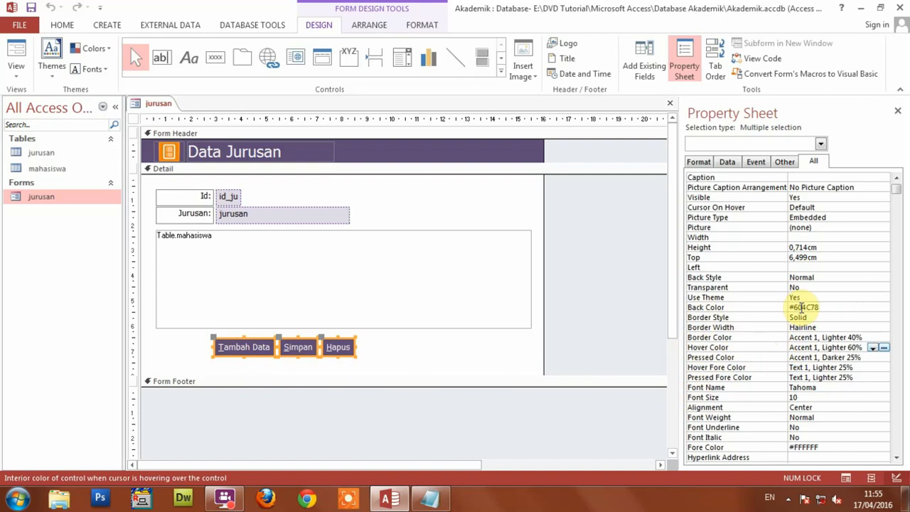
{"action": "left_click", "coordinate": [804, 308]}
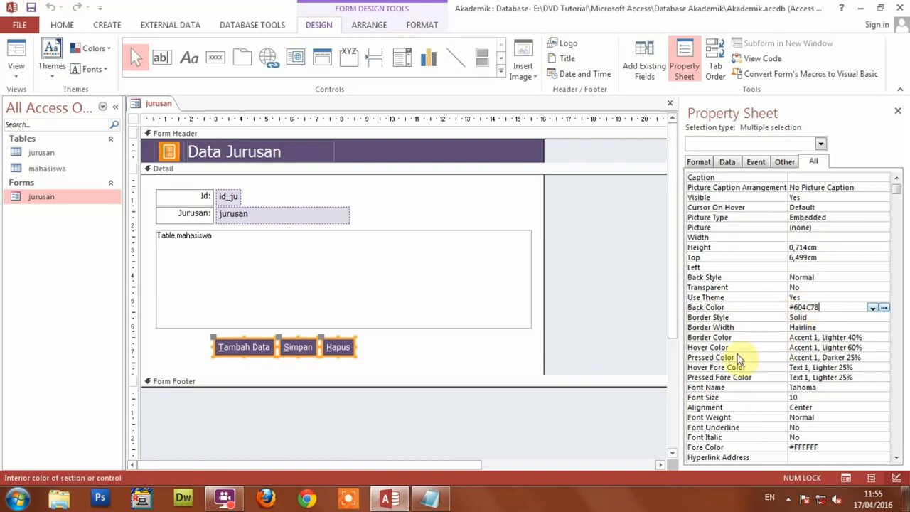
{"action": "left_click", "coordinate": [708, 348]}
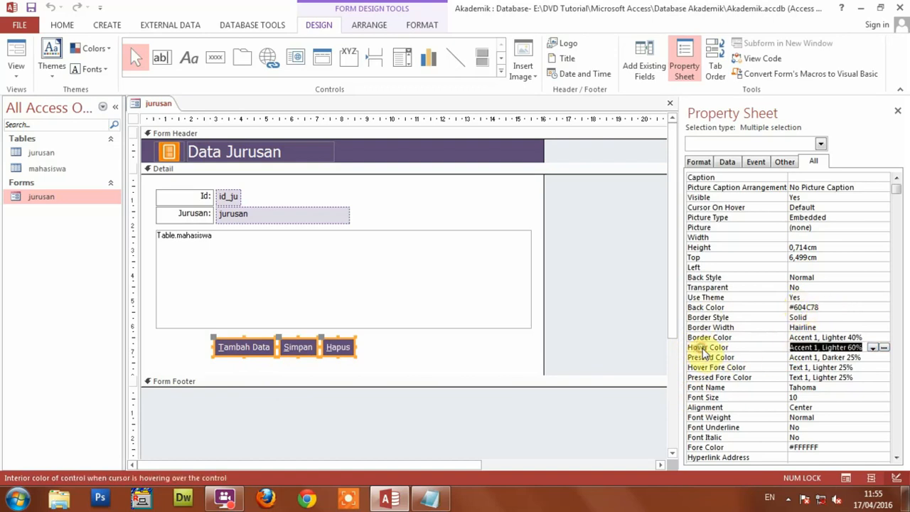
{"action": "left_click", "coordinate": [884, 348]}
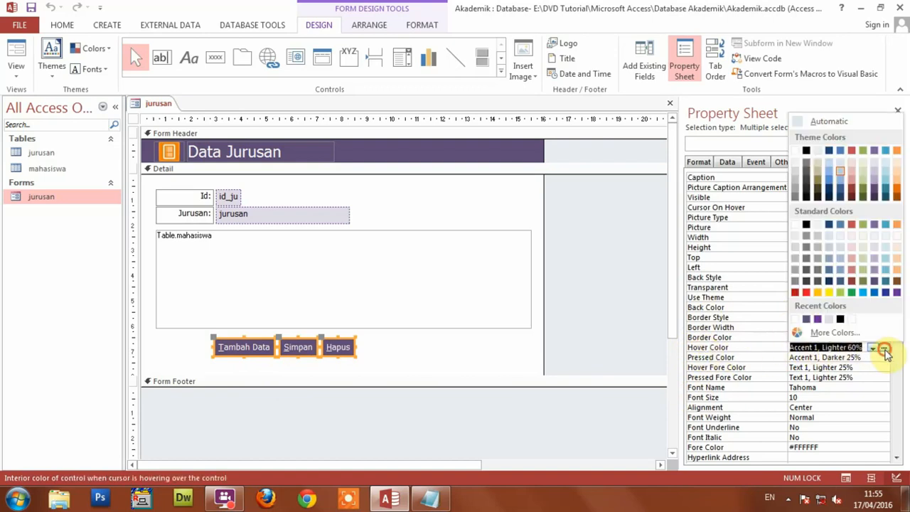
{"action": "left_click", "coordinate": [897, 294]}
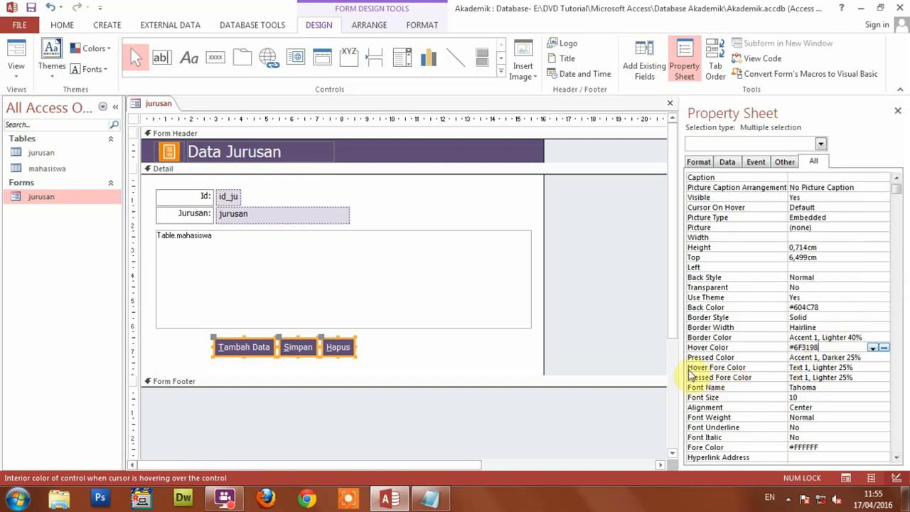
- Set Hover Fore Color to White, then preview the form with its records
{"action": "left_click", "coordinate": [816, 367]}
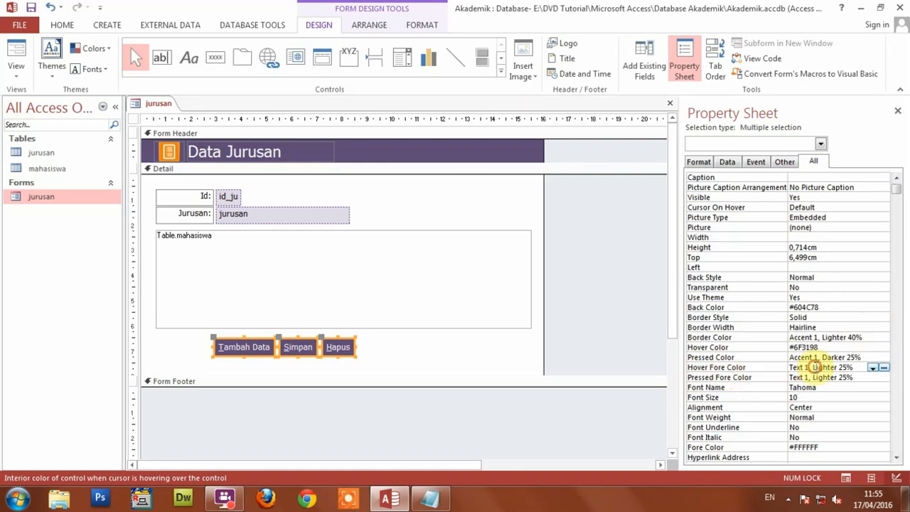
{"action": "left_click_drag", "start_coordinate": [853, 367], "coordinate": [743, 371]}
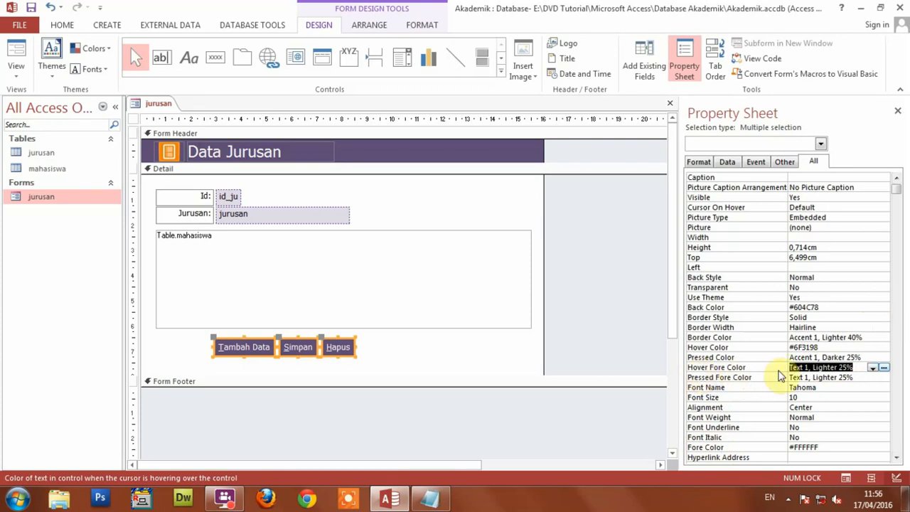
{"action": "left_click", "coordinate": [886, 370]}
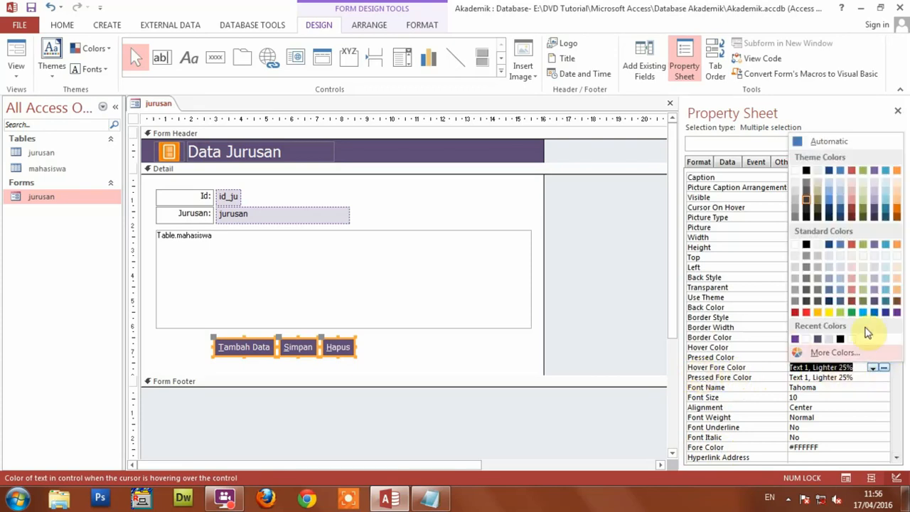
{"action": "left_click", "coordinate": [798, 247]}
{"action": "left_click", "coordinate": [756, 445]}
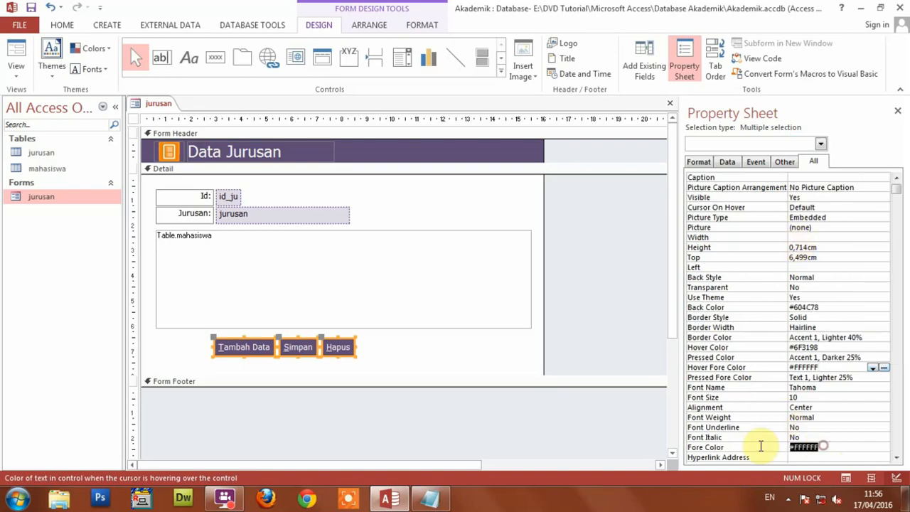
{"action": "left_click", "coordinate": [785, 367]}
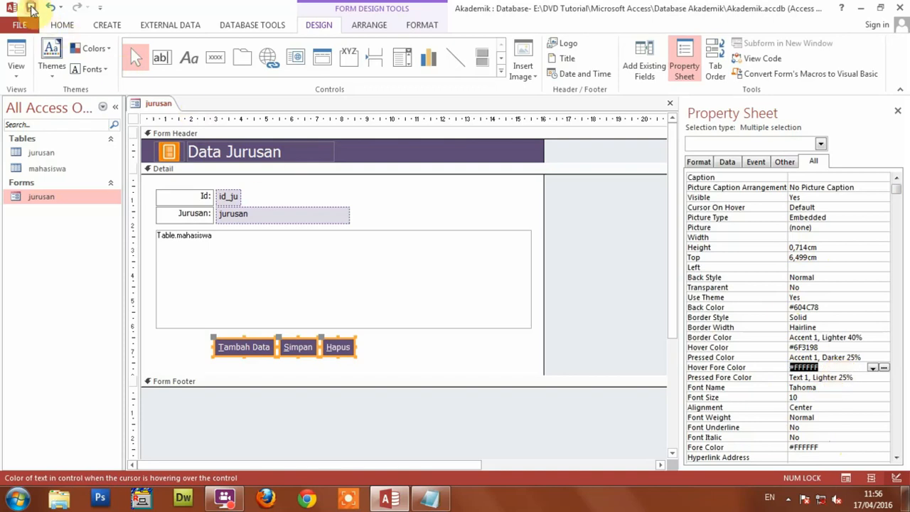
{"action": "left_click", "coordinate": [16, 52]}
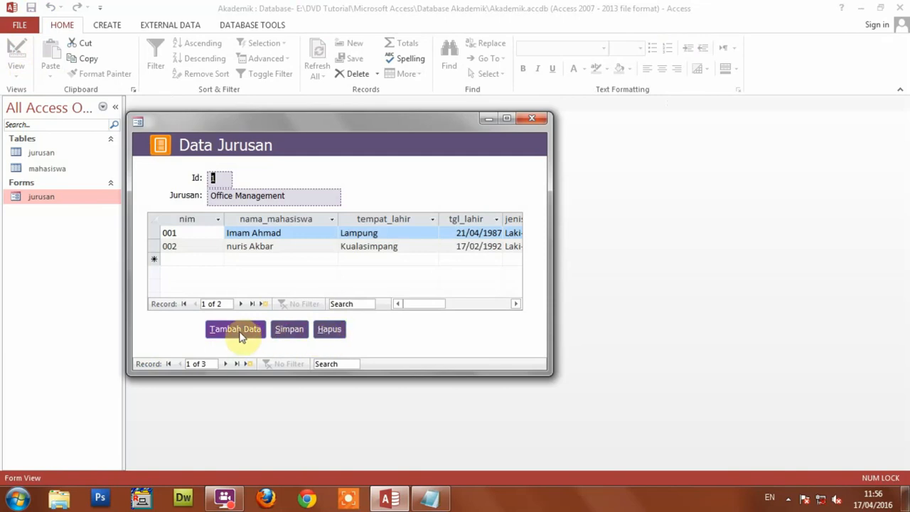
{"action": "right_click", "coordinate": [467, 178]}
{"action": "left_click", "coordinate": [491, 212]}
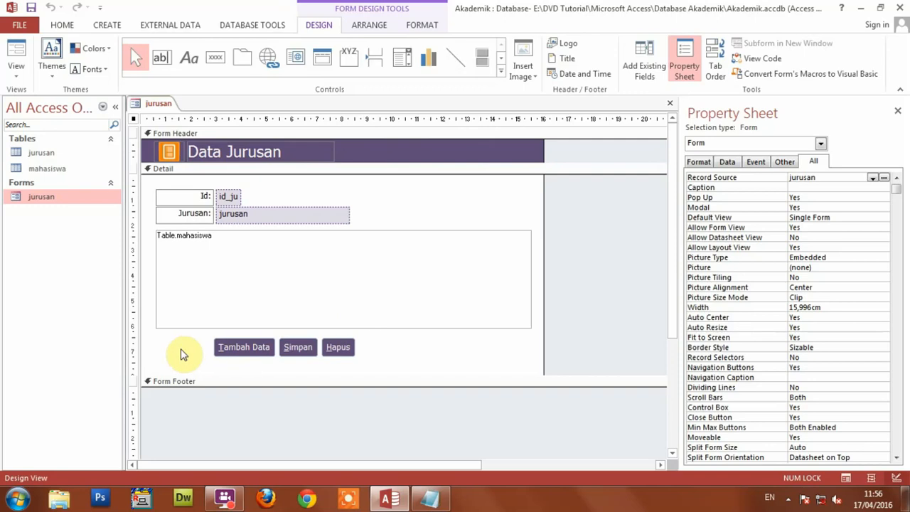
- Set Cursor On Hover to Hyperlink Hand for Tambah Data, Simpan and Hapus, then open the form
{"action": "left_click_drag", "start_coordinate": [179, 351], "coordinate": [362, 346]}
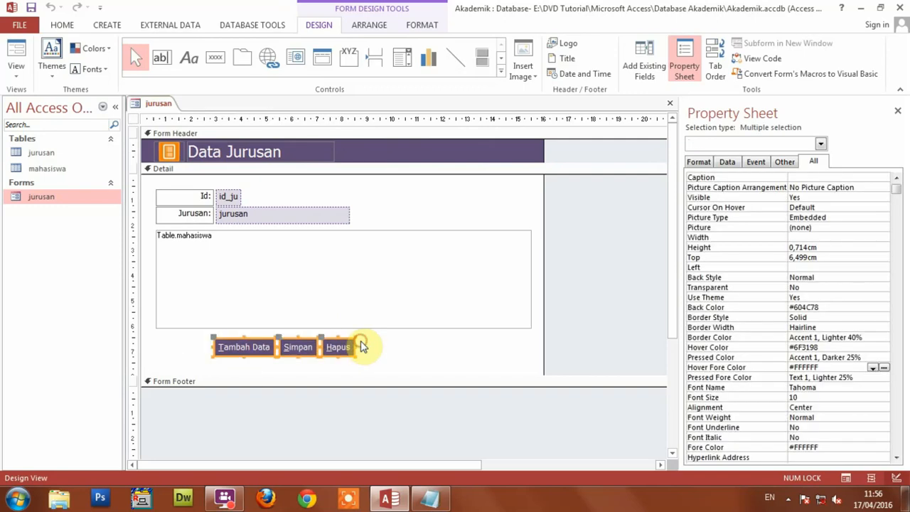
{"action": "left_click", "coordinate": [897, 190]}
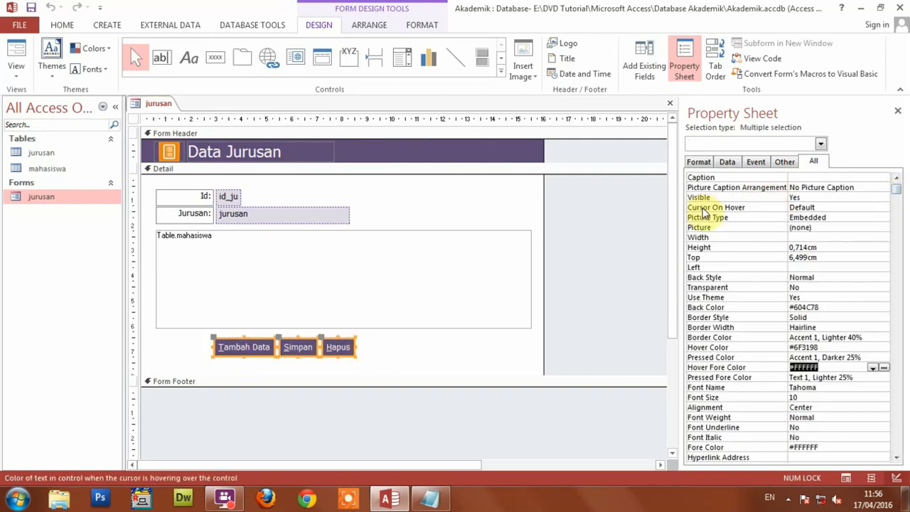
{"action": "left_click", "coordinate": [797, 208]}
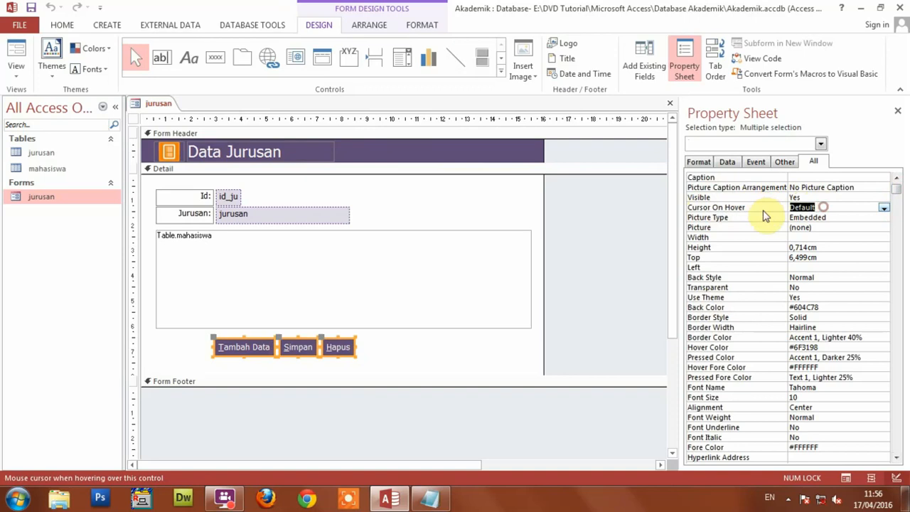
{"action": "left_click", "coordinate": [883, 208]}
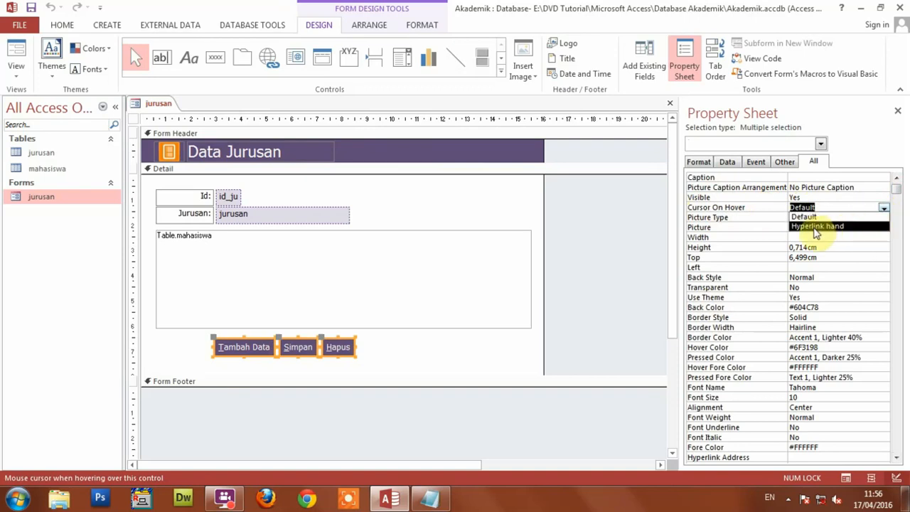
{"action": "left_click", "coordinate": [819, 227]}
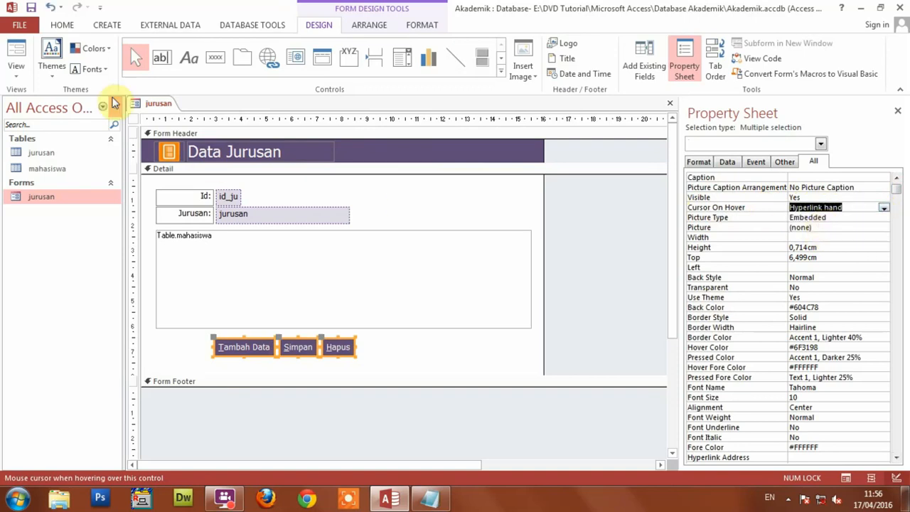
{"action": "left_click", "coordinate": [24, 54]}
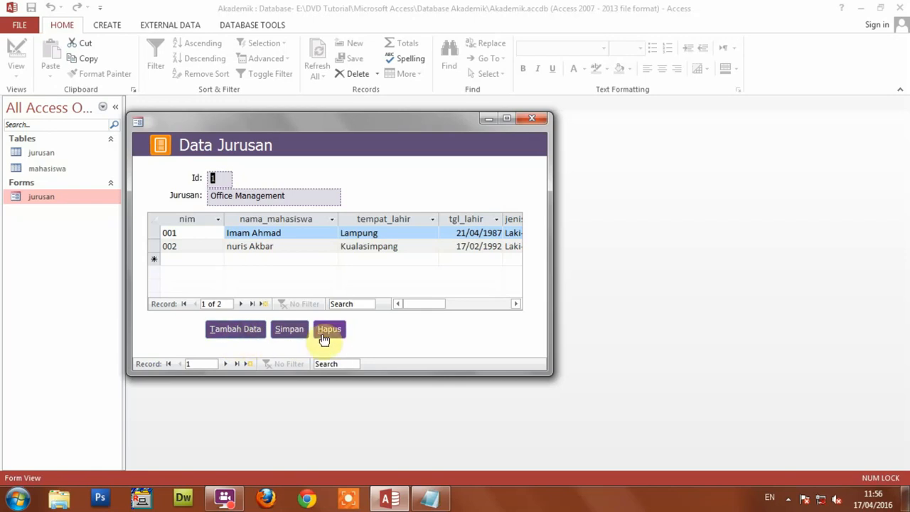
- Drag the Data Jurusan window further right and put focus in the Jurusan field
{"action": "left_click_drag", "start_coordinate": [377, 120], "coordinate": [508, 122]}
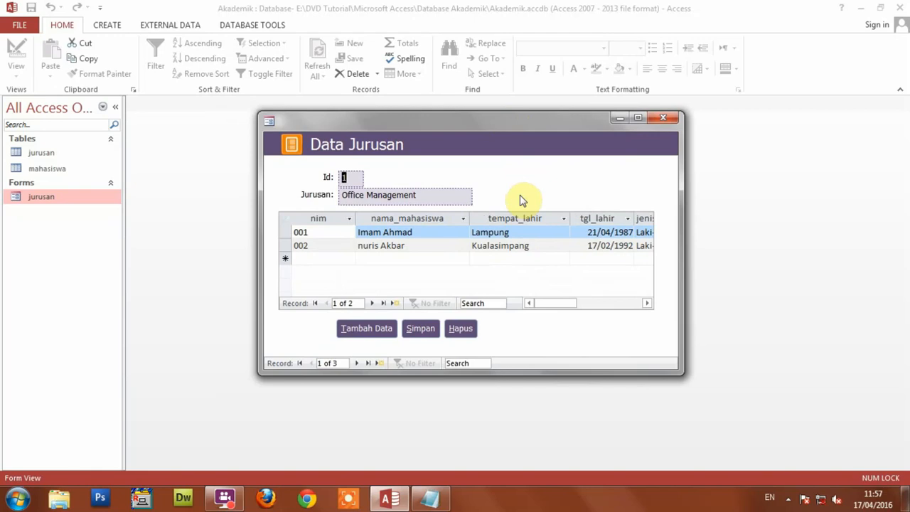
{"action": "left_click", "coordinate": [410, 199]}
{"action": "left_click", "coordinate": [430, 498]}
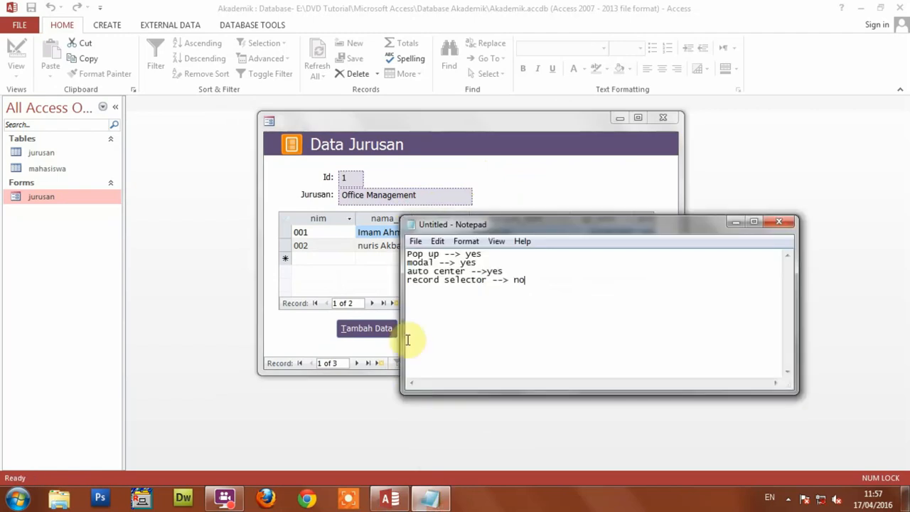
{"action": "left_click_drag", "start_coordinate": [430, 254], "coordinate": [438, 253]}
{"action": "double_click", "coordinate": [411, 262]}
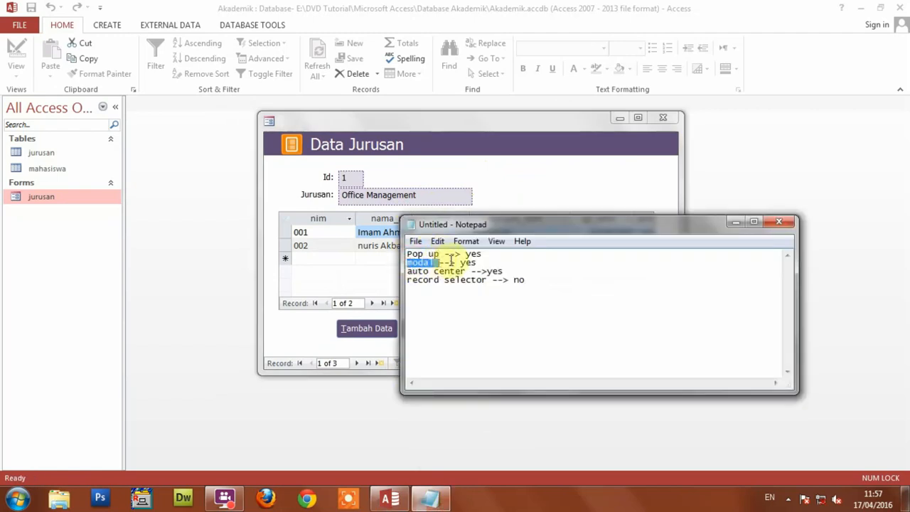
{"action": "double_click", "coordinate": [471, 254]}
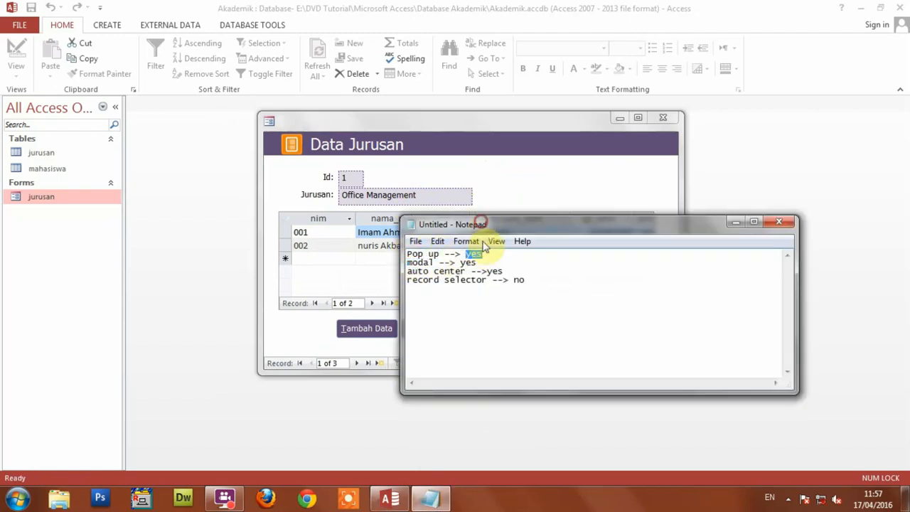
{"action": "left_click_drag", "start_coordinate": [477, 221], "coordinate": [480, 254]}
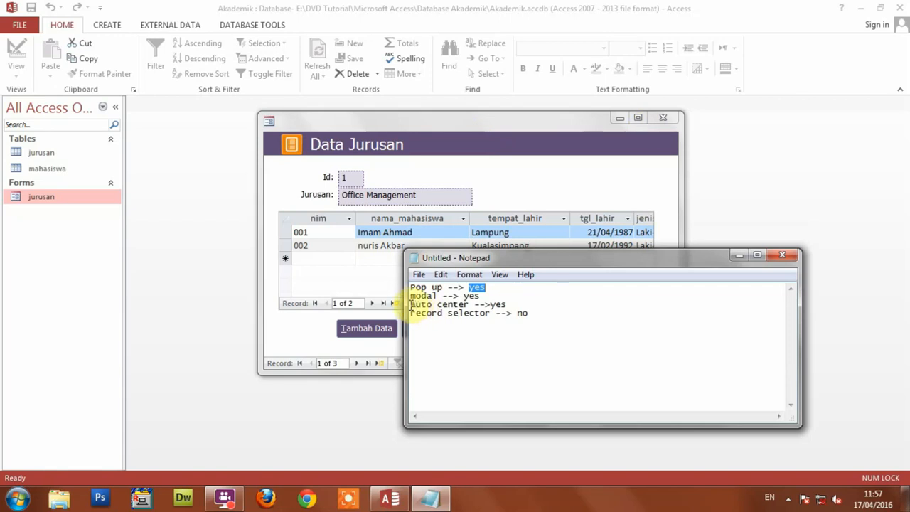
{"action": "left_click_drag", "start_coordinate": [409, 305], "coordinate": [467, 305]}
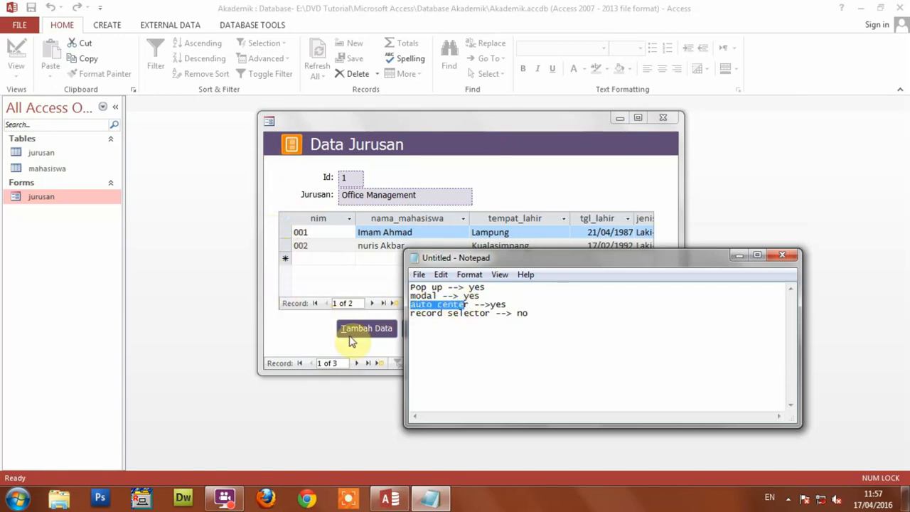
{"action": "double_click", "coordinate": [525, 314]}
{"action": "left_click", "coordinate": [583, 182]}
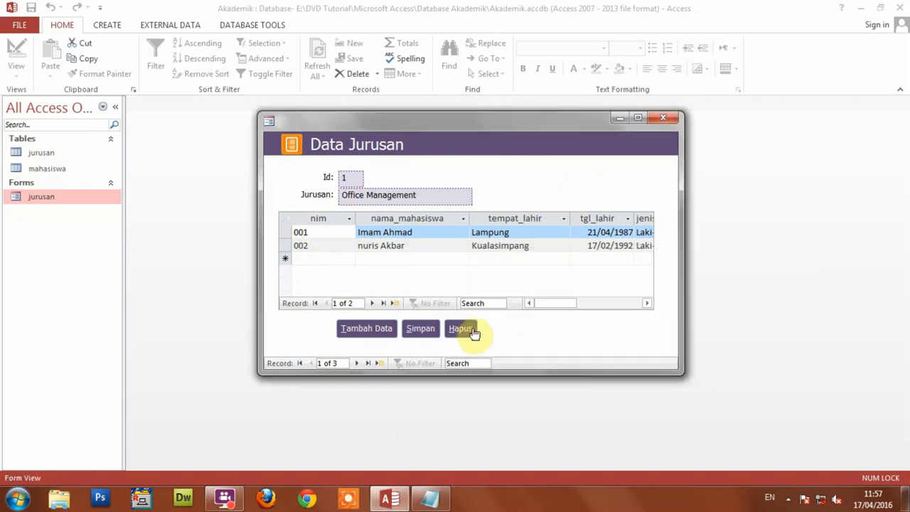